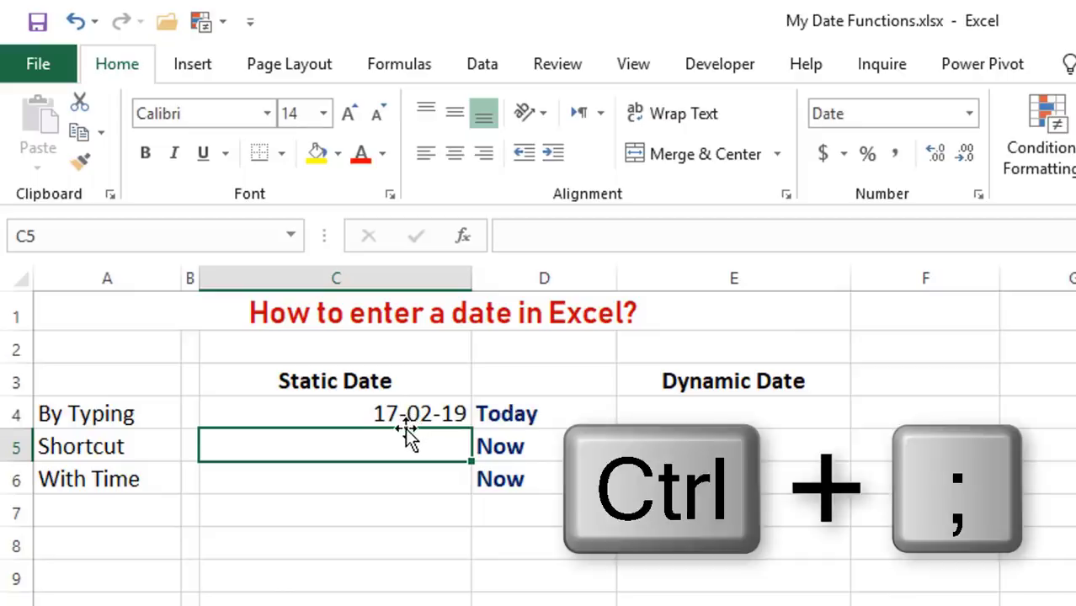
Insert the current date as a static value in C5 and enter =TODAY() in E4 for a dynamic date
key(ctrl+semicolon)
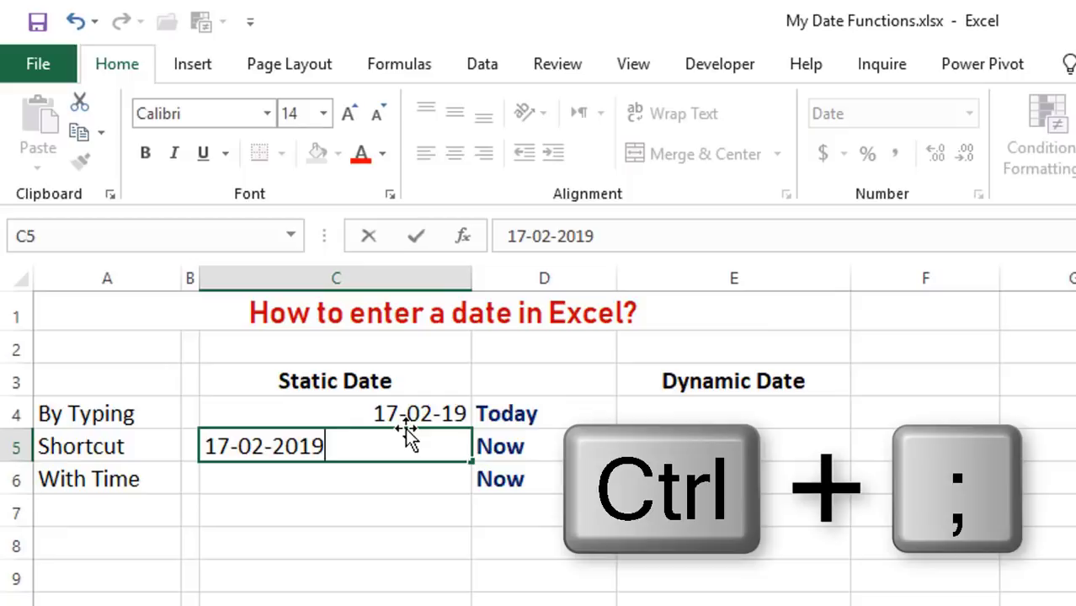
key(Return)
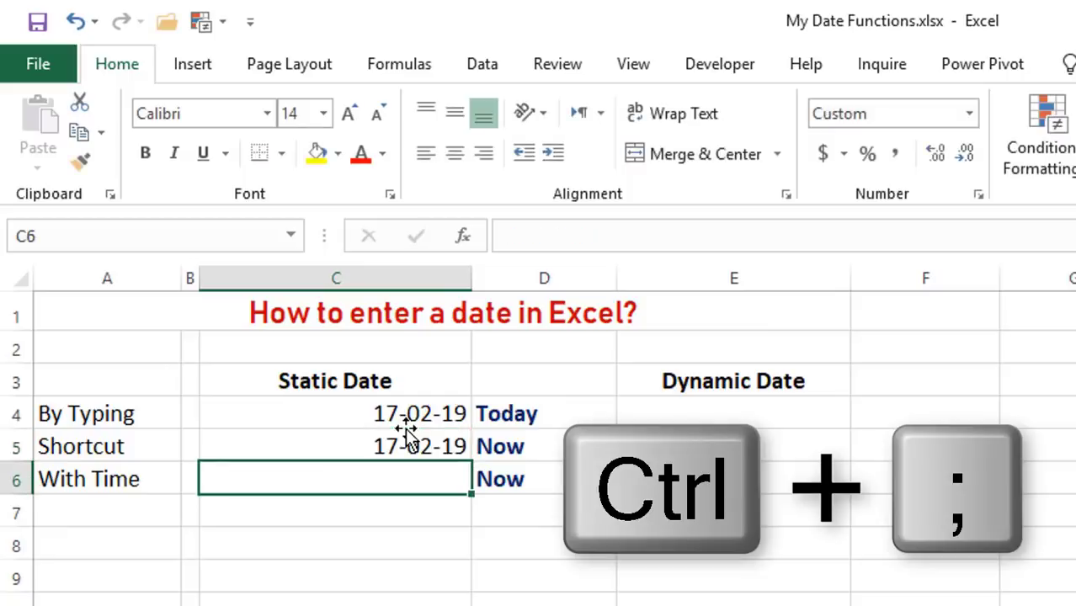
click(683, 411)
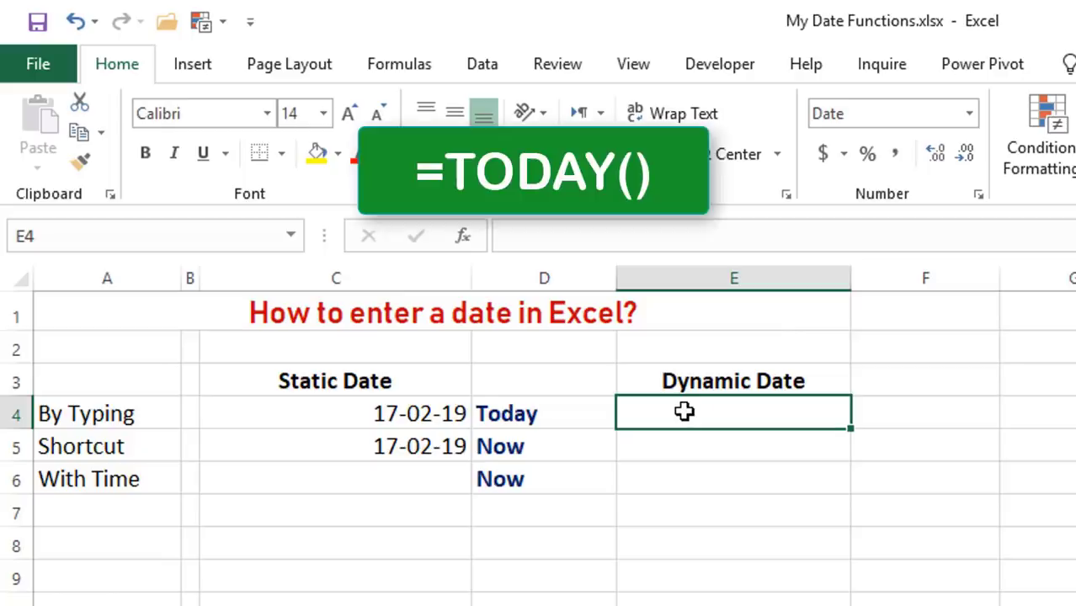
text(=to)
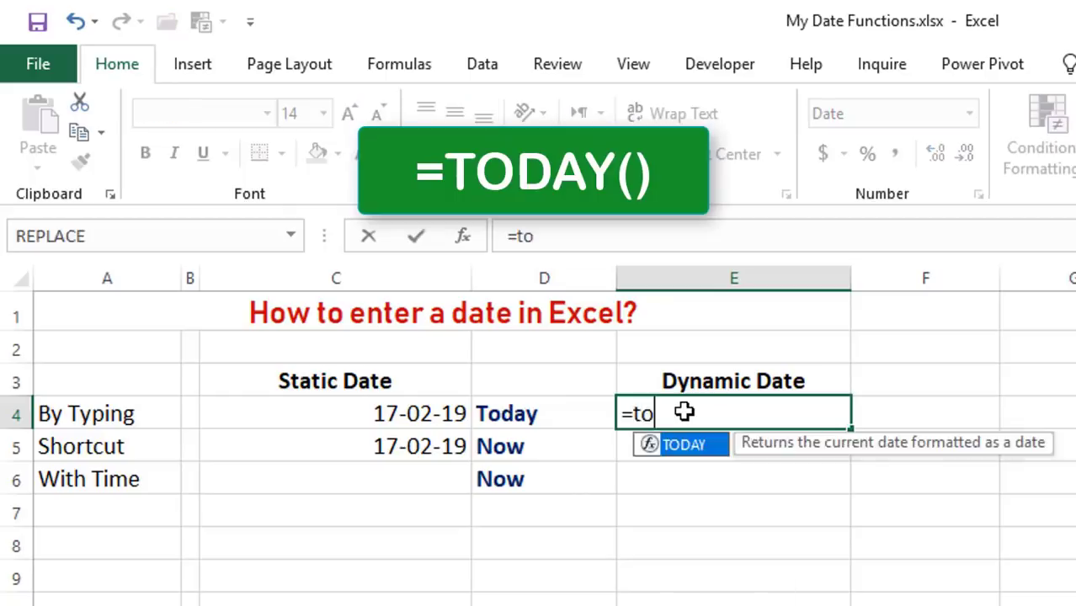
key(Tab)
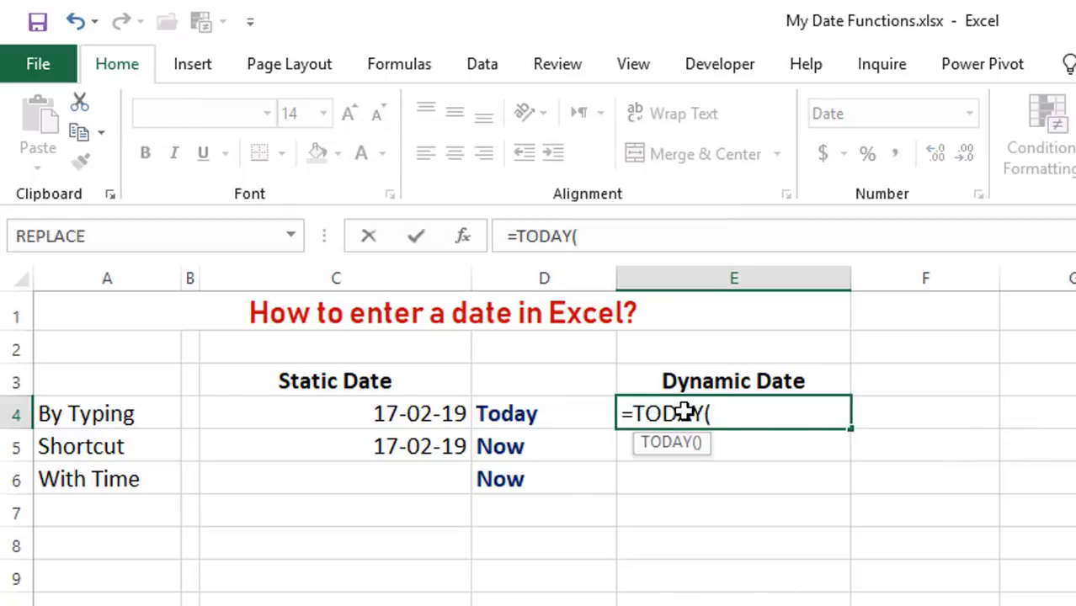
text())
key(Return)
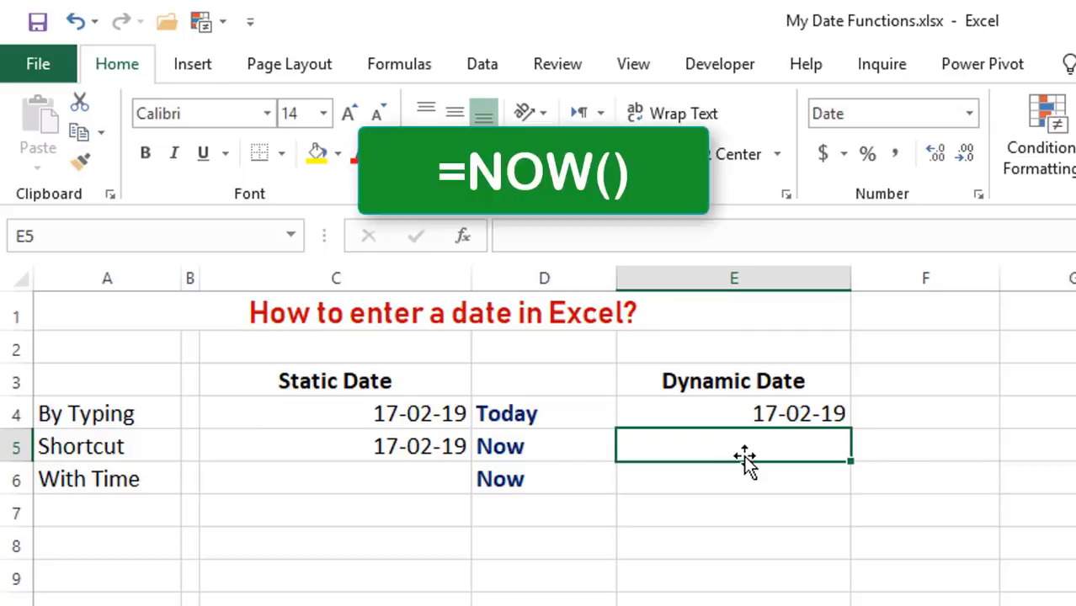
Enter the formula =NOW() in both E5 and E6 of the Dynamic Date column
text(=NOW())
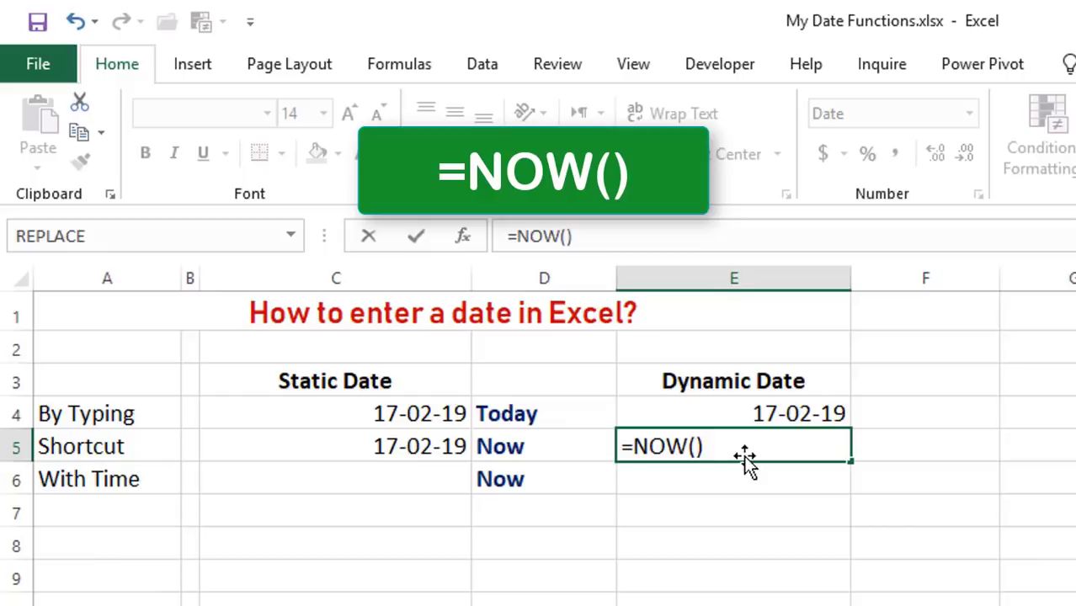
key(Return)
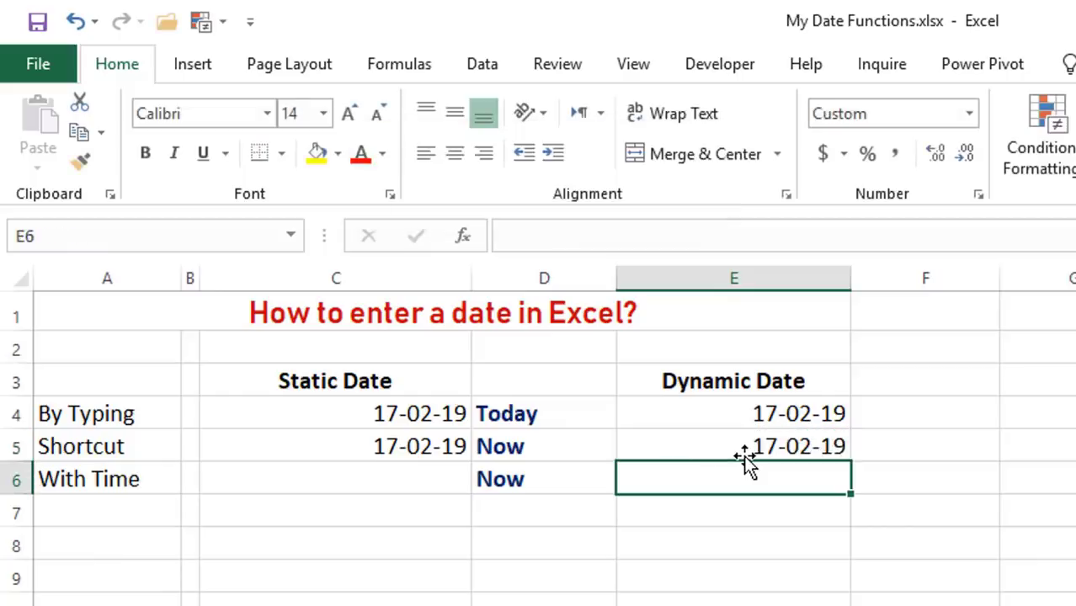
click(743, 454)
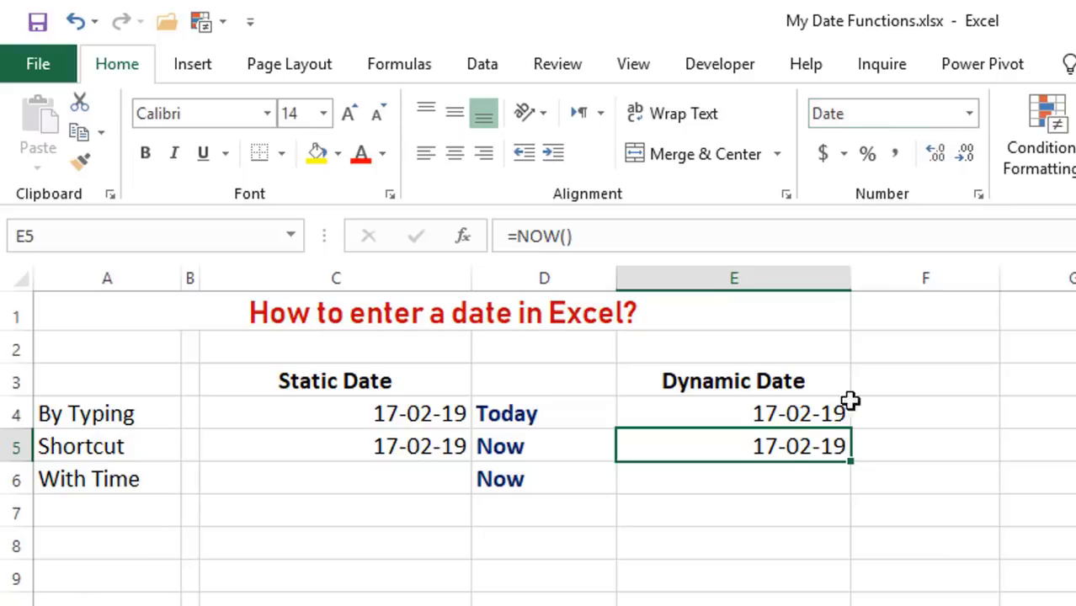
click(778, 478)
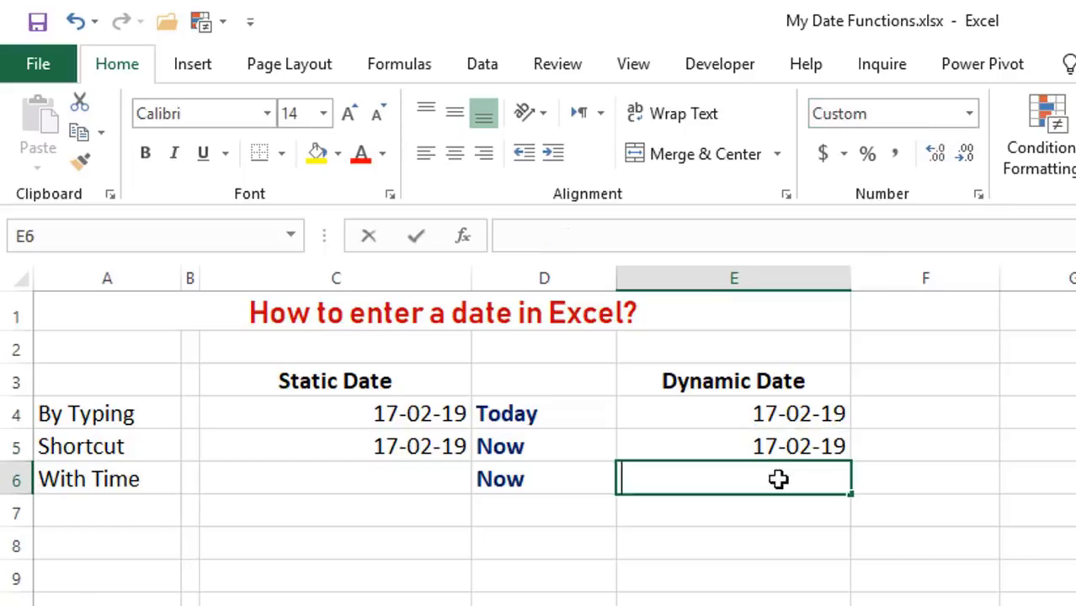
text(=now())
key(ctrl+Return)
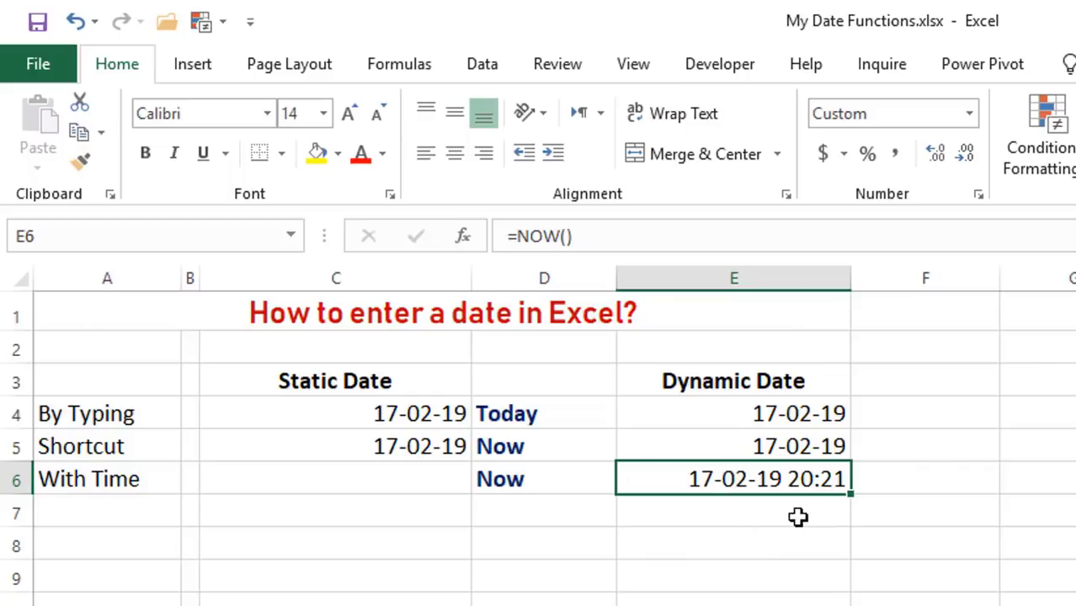
Insert the current date followed by the current time as a static value in C6
click(382, 478)
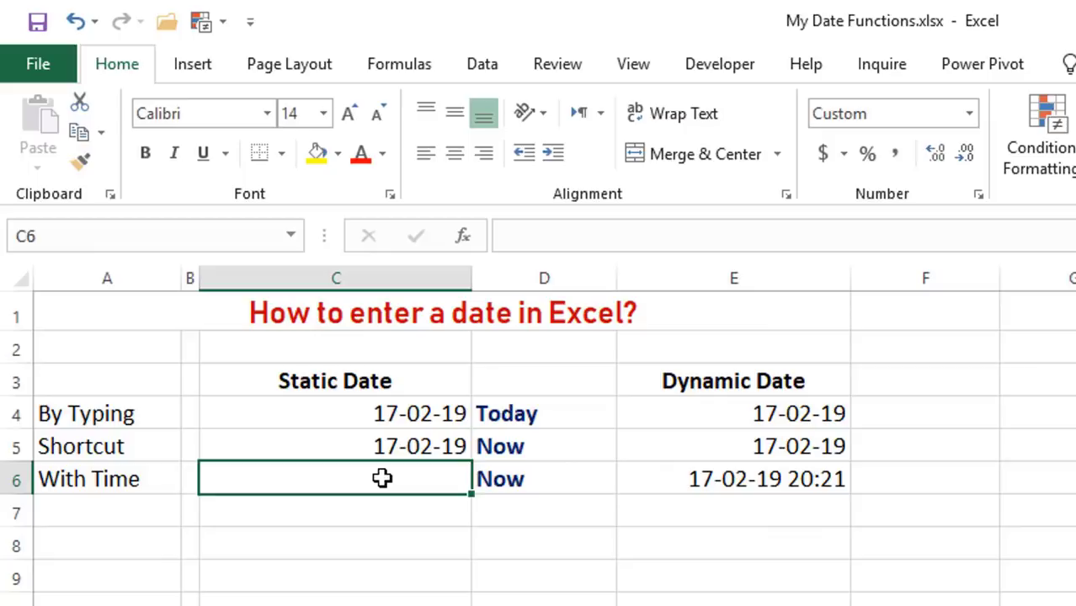
key(ctrl+semicolon)
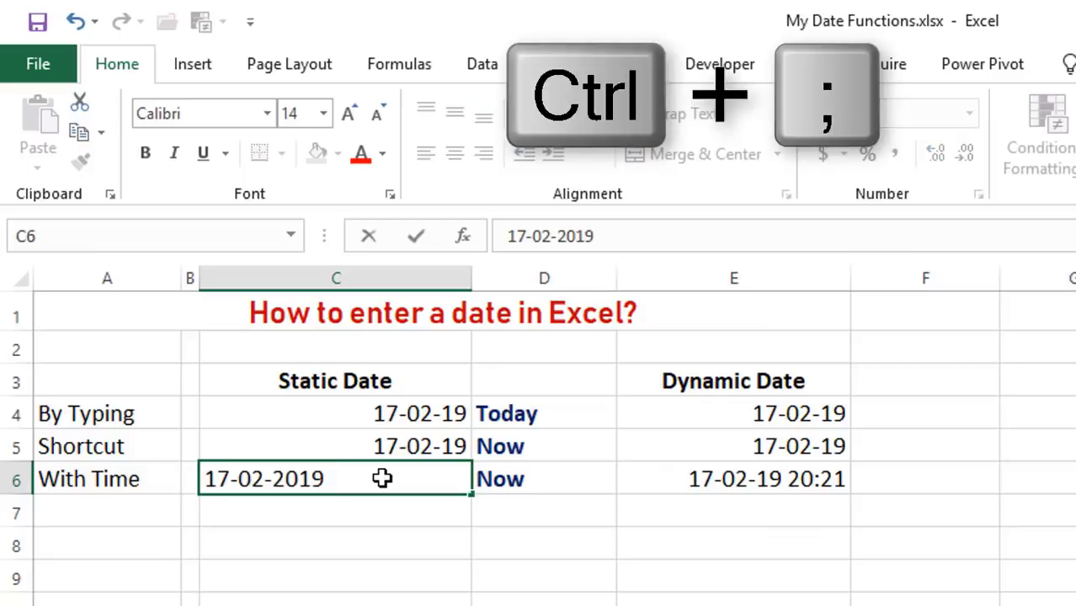
key(ctrl+shift+semicolon)
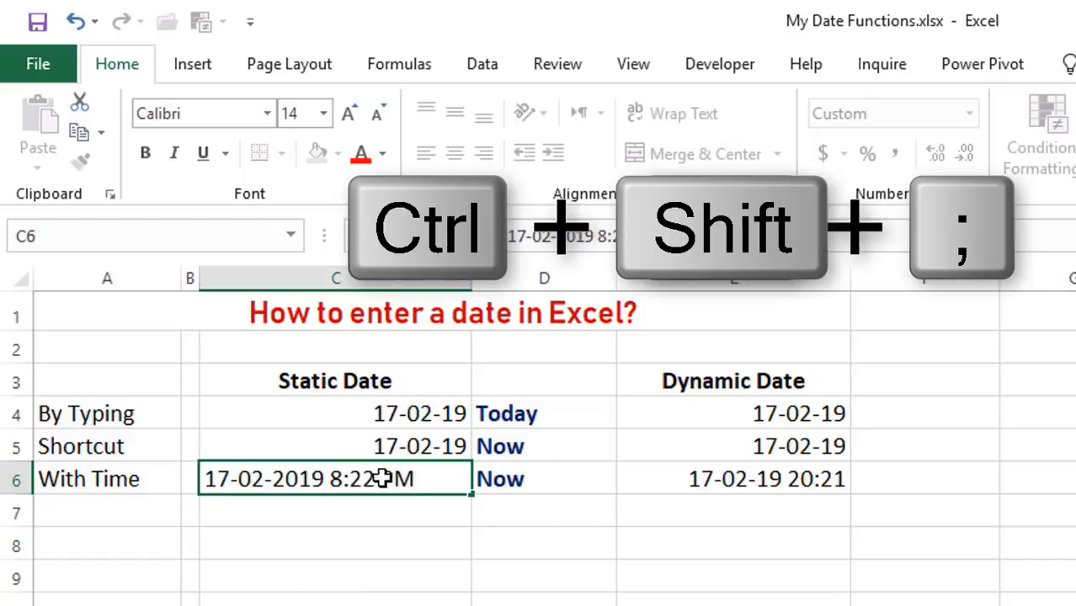
key(Return)
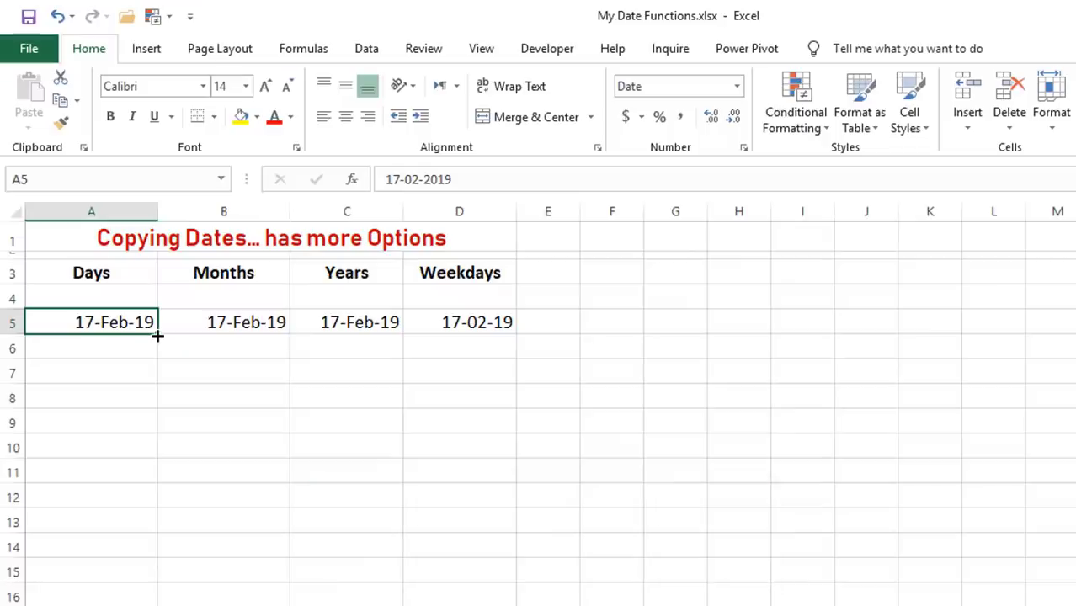
AutoFill the date in A5 down through A12 of the Days column as a daily series
drag(157, 335, 143, 498)
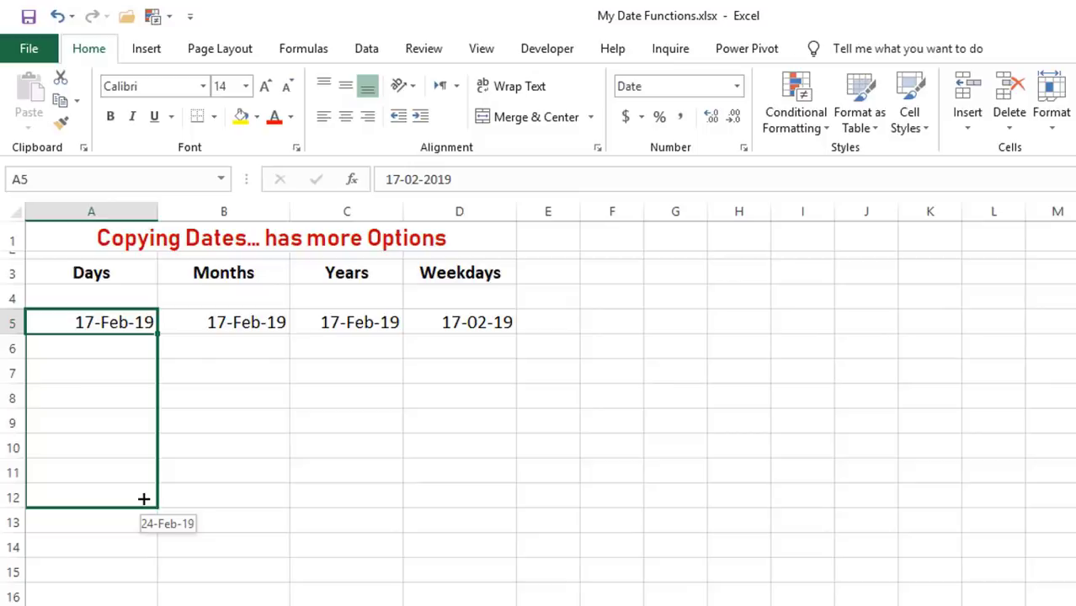
drag(143, 498, 143, 498)
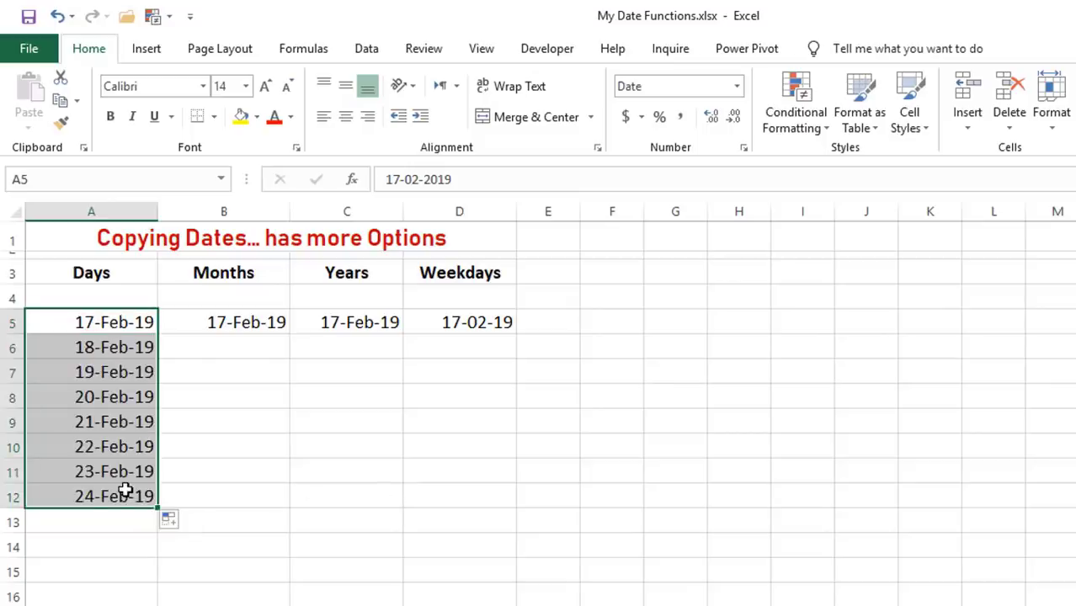
AutoFill the date in B5 down through B12 of the Months column using the Fill Months option
click(243, 323)
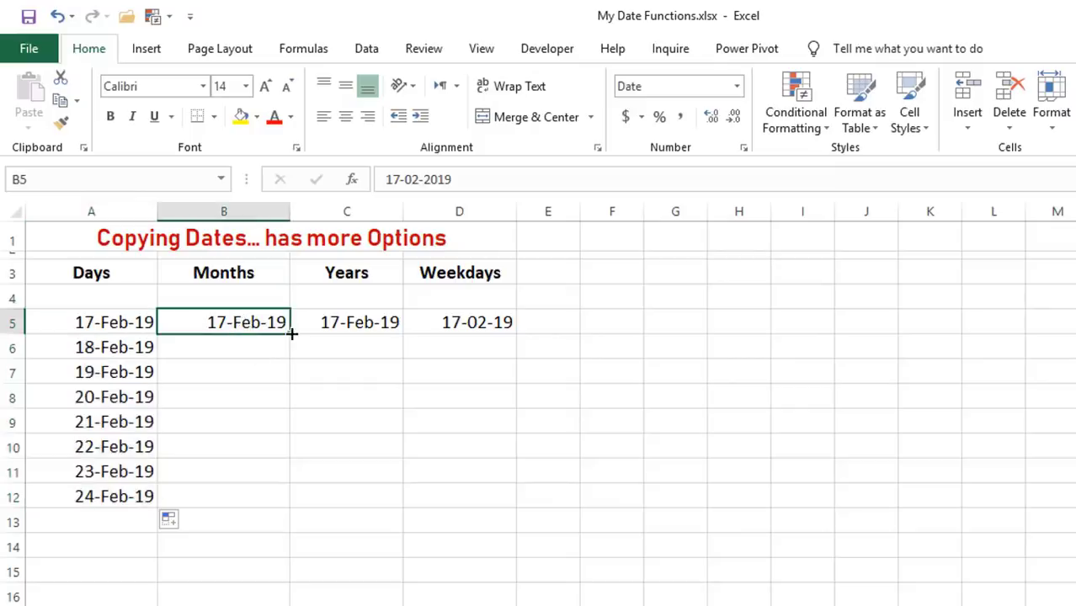
drag(291, 333, 276, 504)
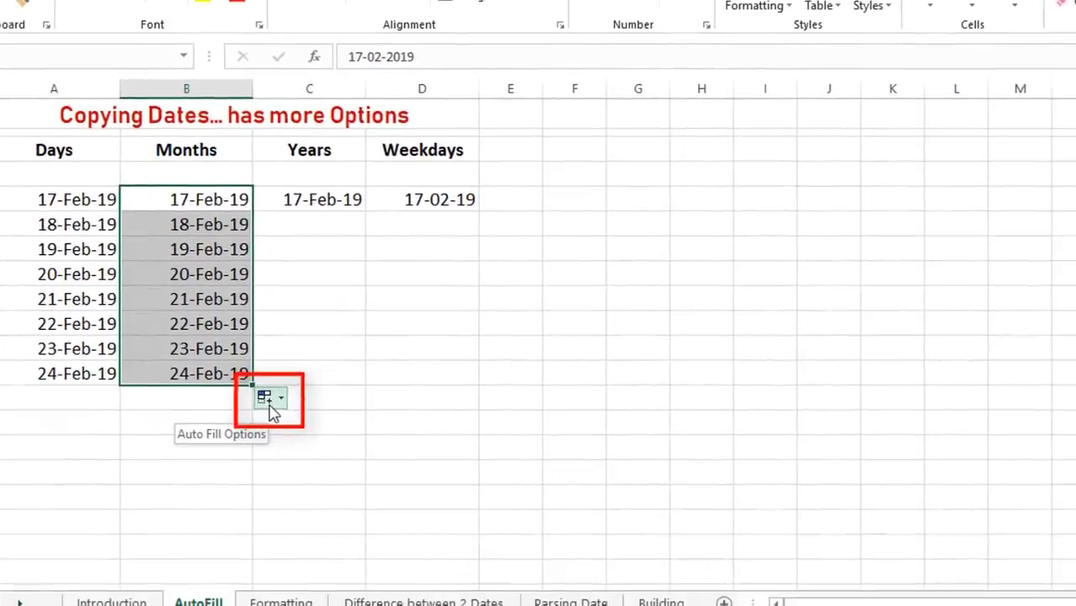
click(271, 404)
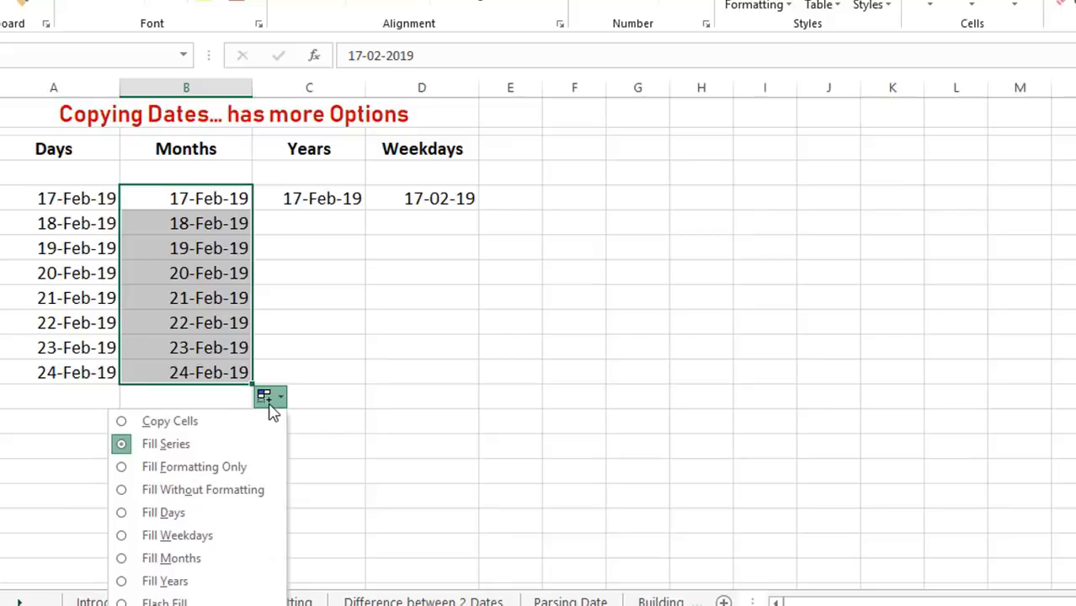
click(179, 562)
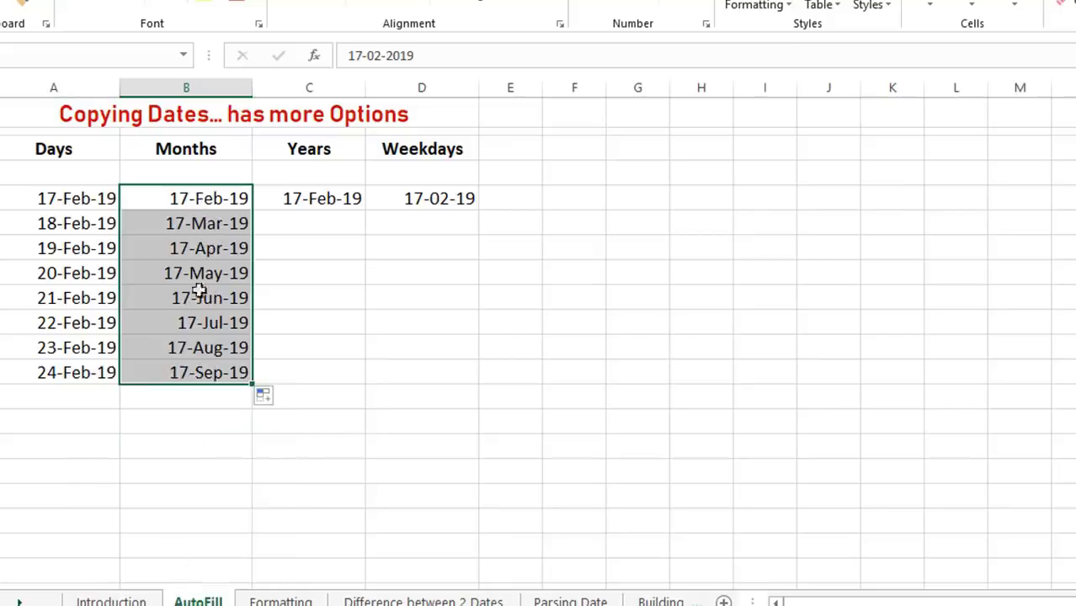
AutoFill the date in C5 down through C12 of the Years column using the Fill Years option
click(312, 193)
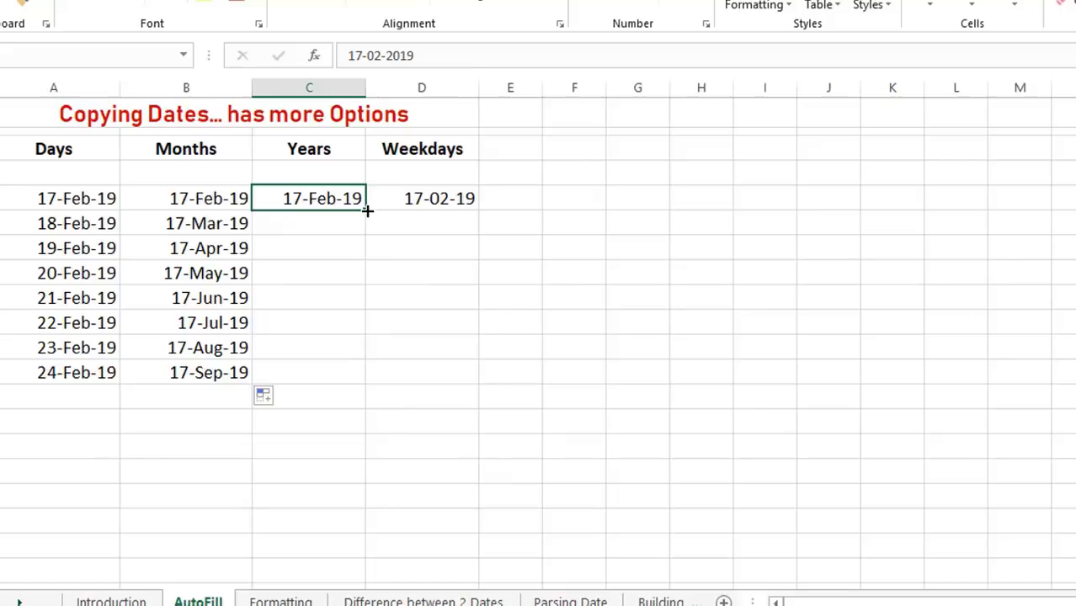
drag(367, 210, 365, 379)
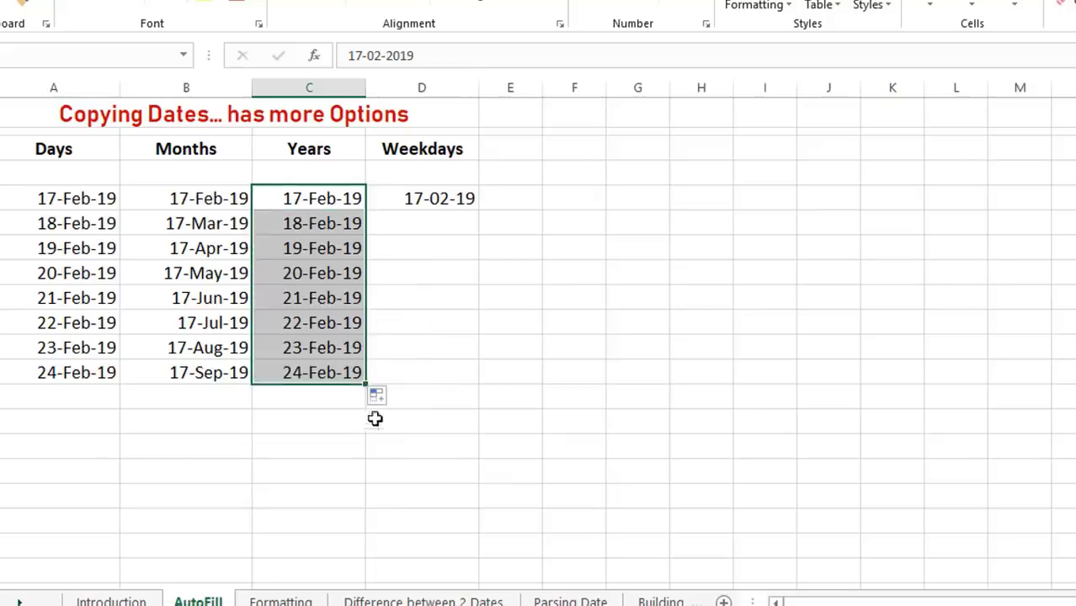
click(383, 401)
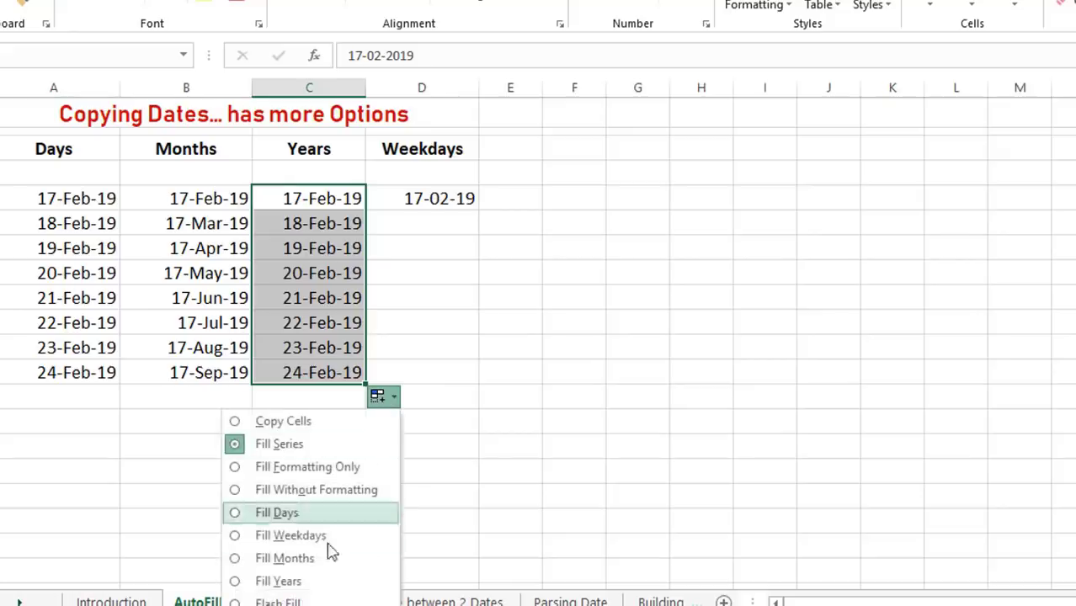
click(293, 580)
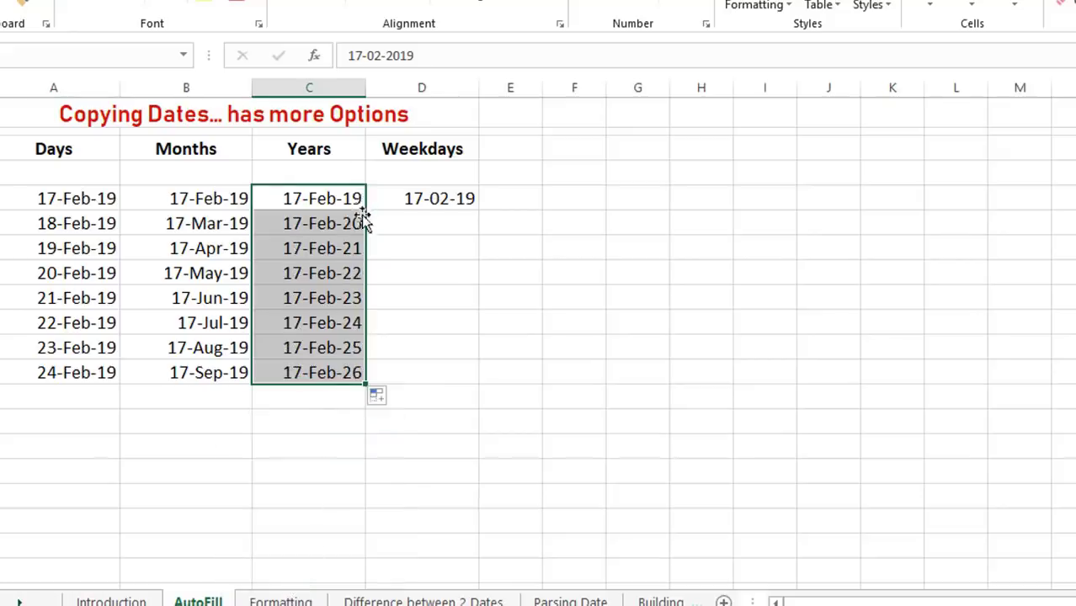
AutoFill the date in D5 down through D12 of the Weekdays column using the Fill Weekdays option
click(427, 198)
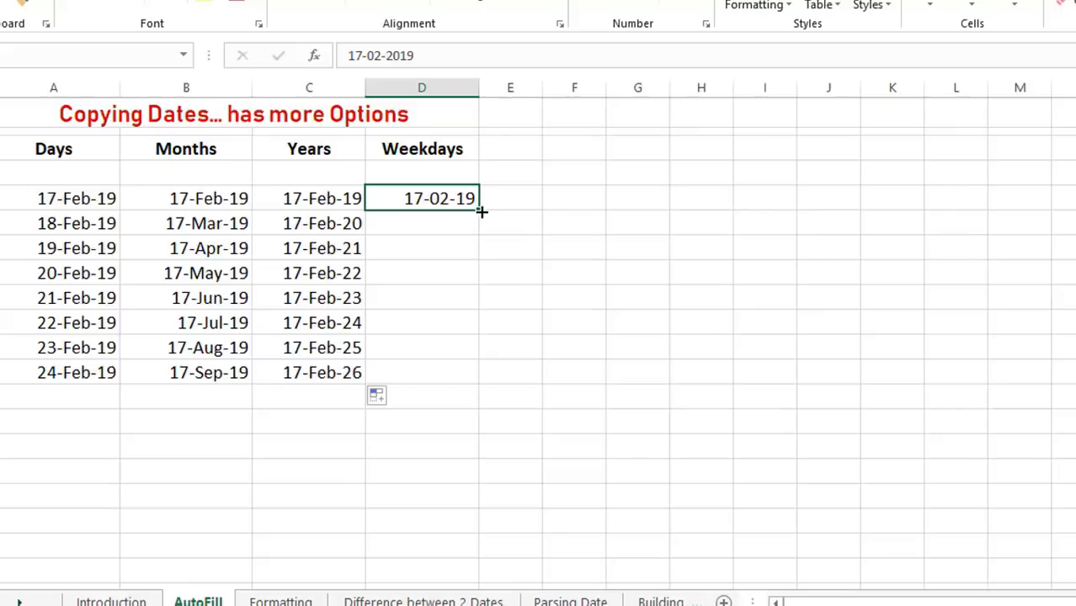
drag(480, 212, 452, 384)
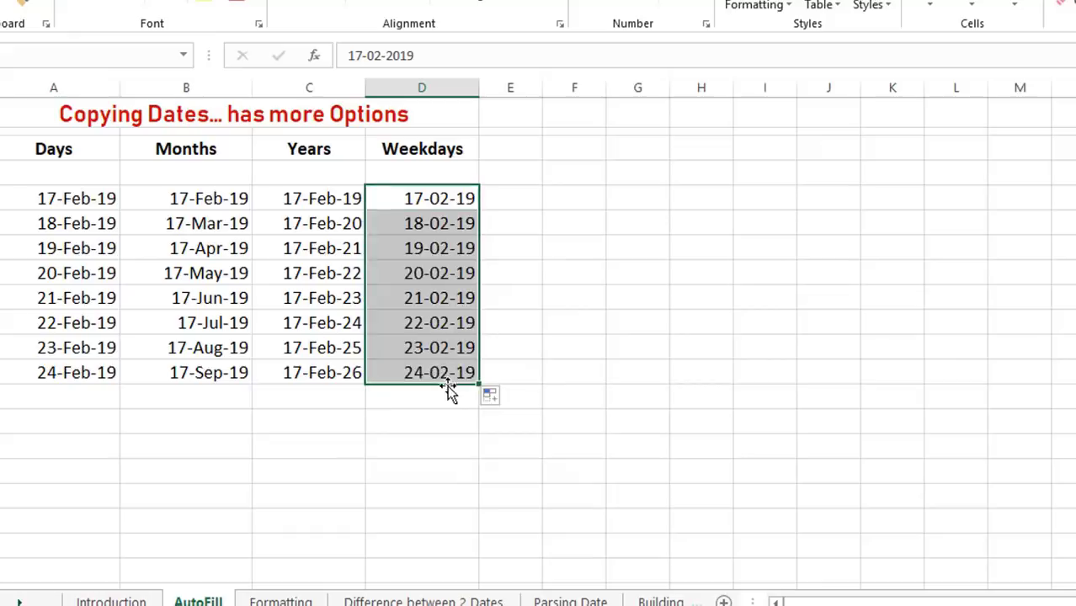
click(497, 402)
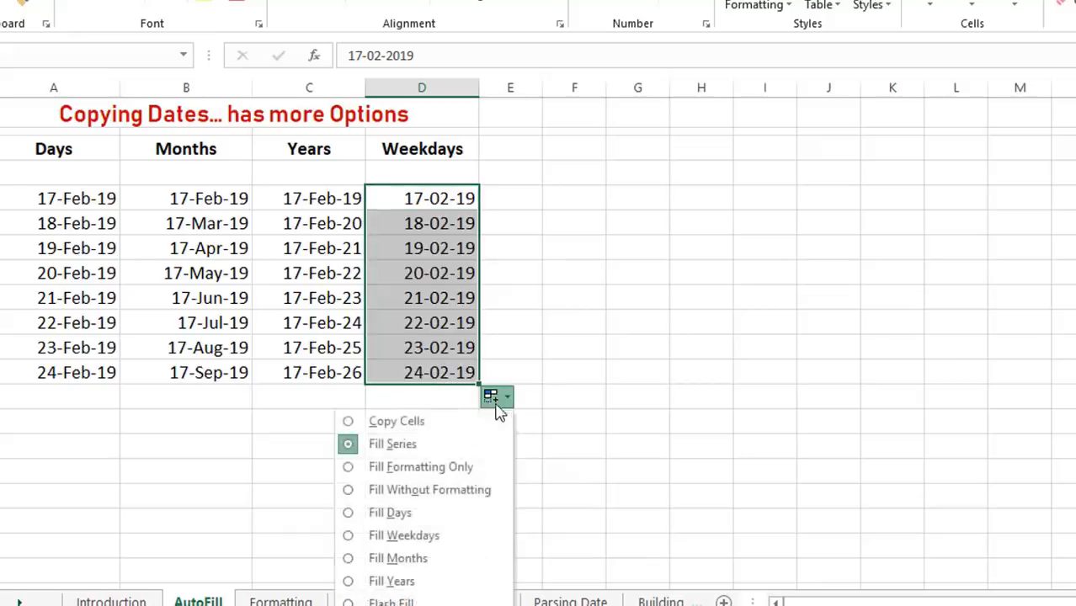
click(420, 535)
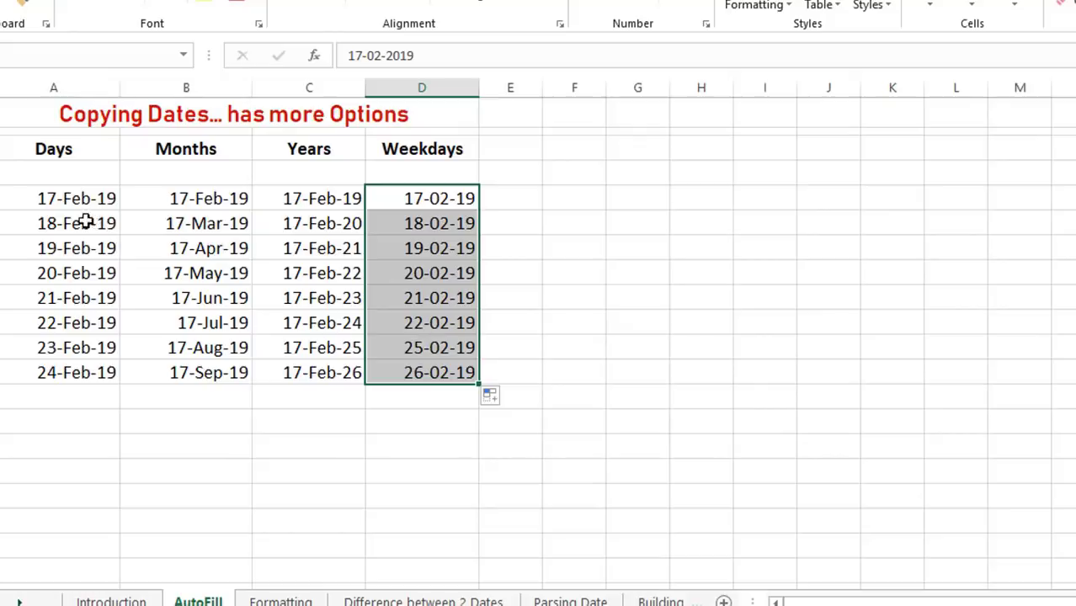
Clear the dates in A6:A12 and fill those cells with identical copies of the date in A5
drag(84, 221, 99, 360)
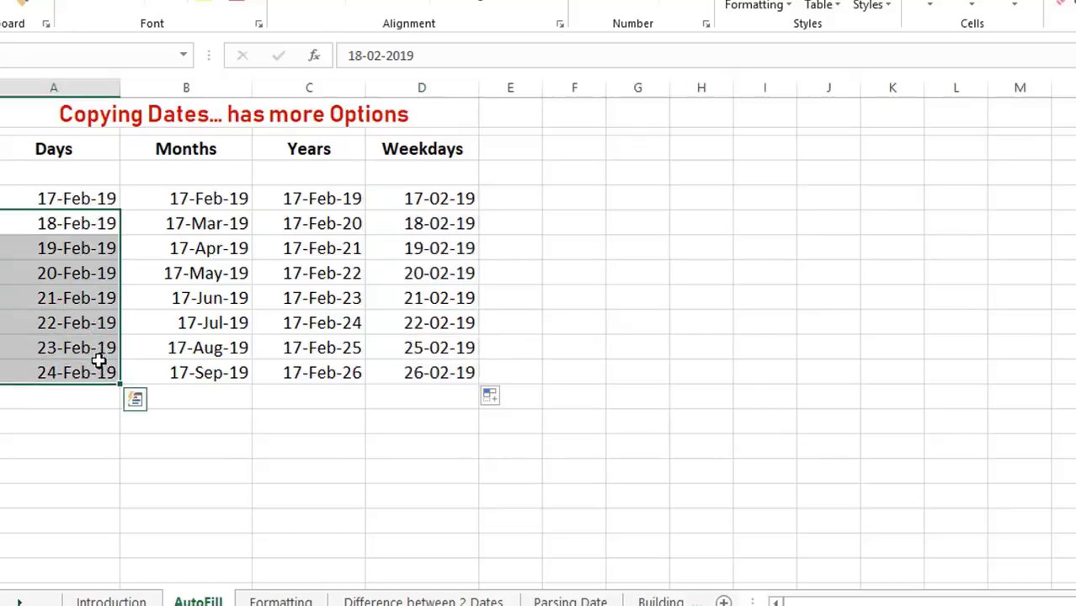
key(Delete)
click(92, 200)
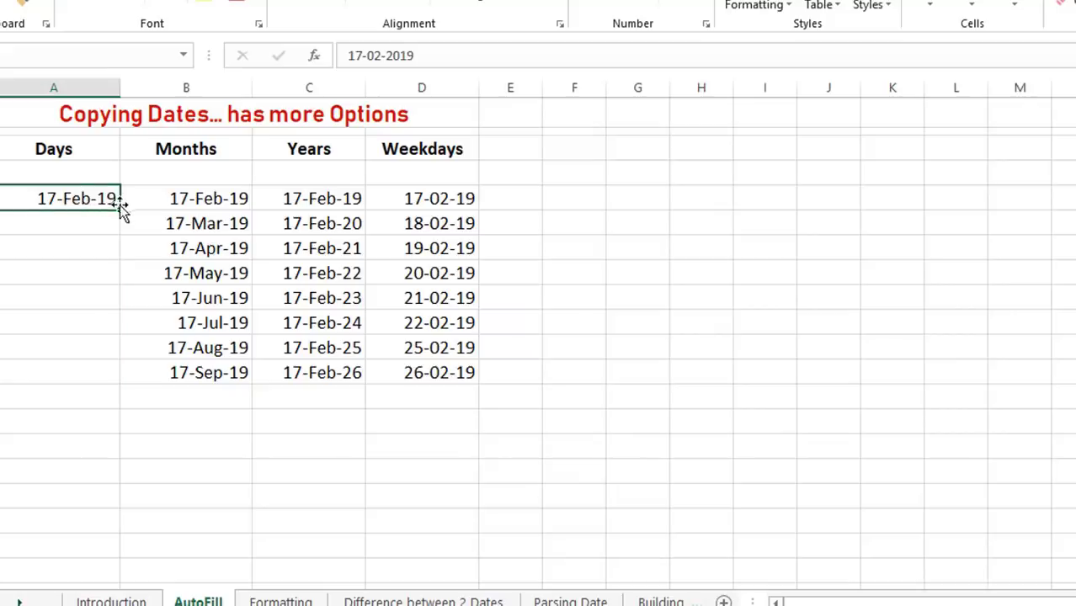
key(ctrl)
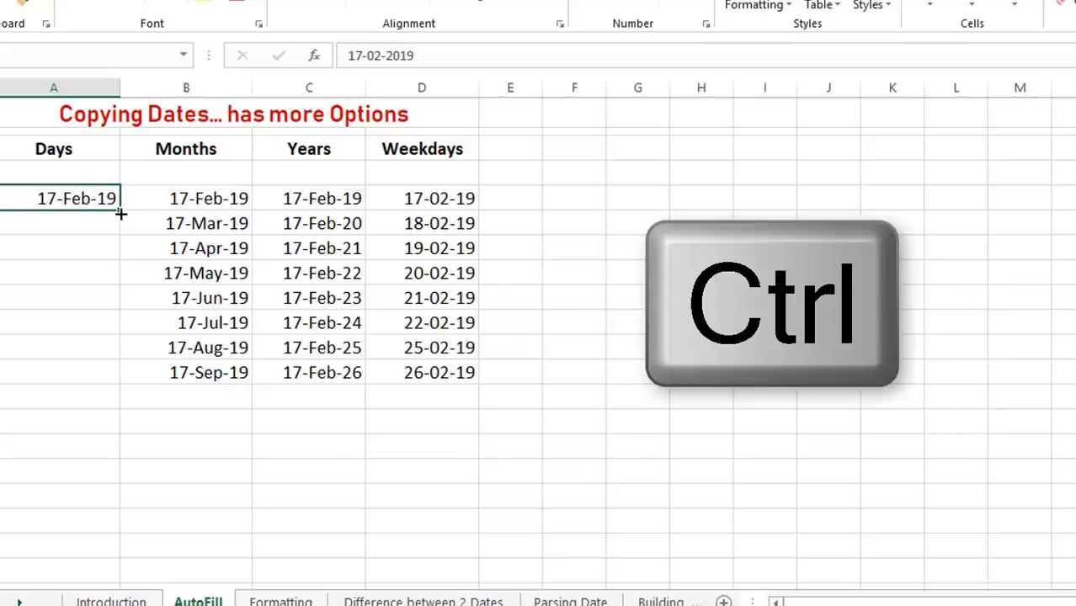
drag(120, 214, 121, 386)
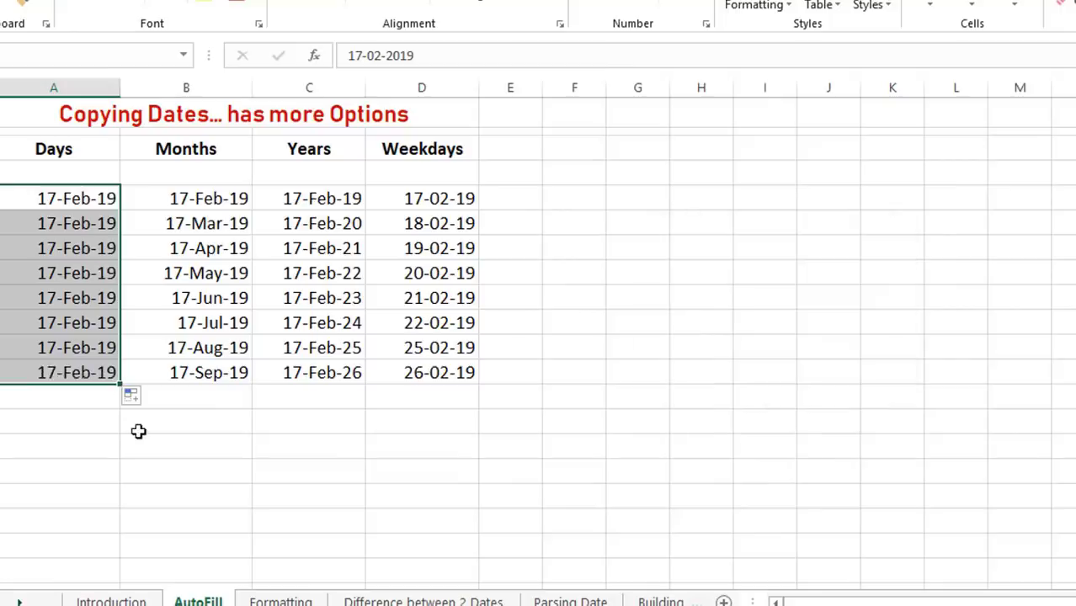
click(180, 447)
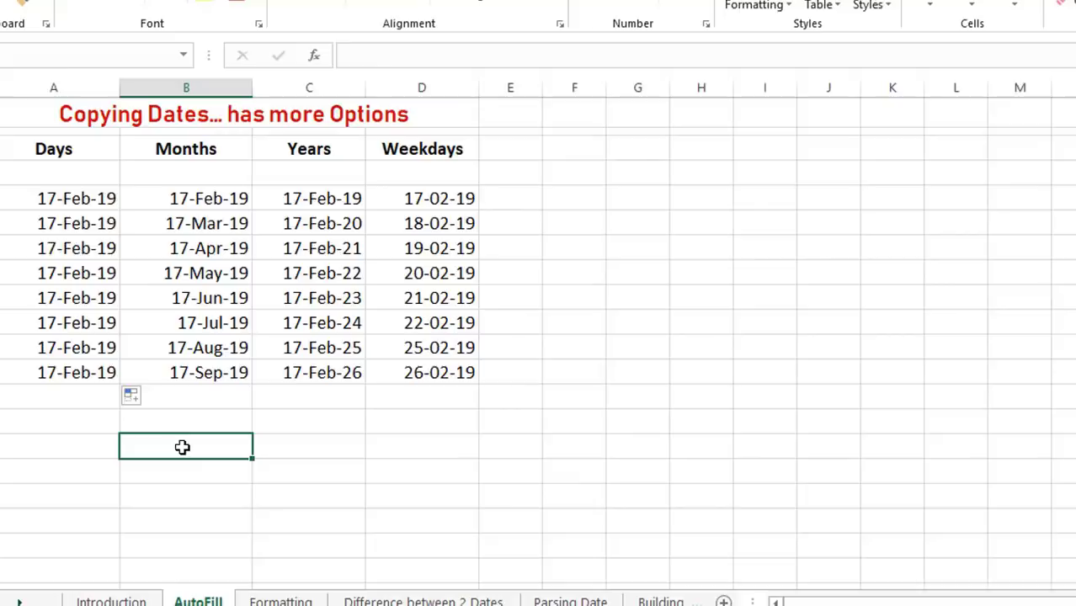
Go to the Formatting sheet and auto-fit the width of column A to its random dates
click(281, 600)
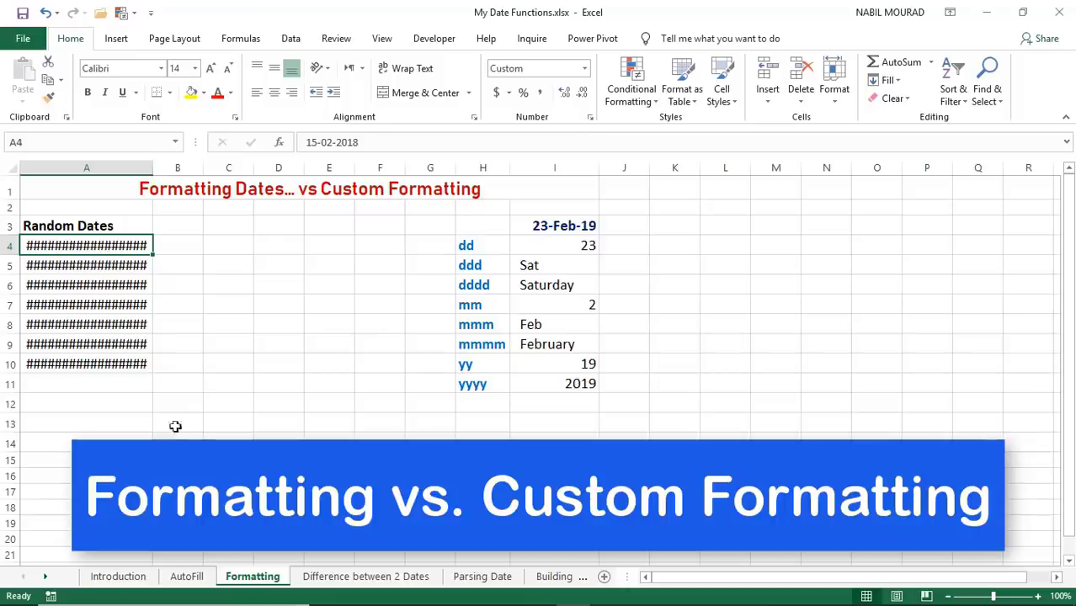
mouse_move(76, 248)
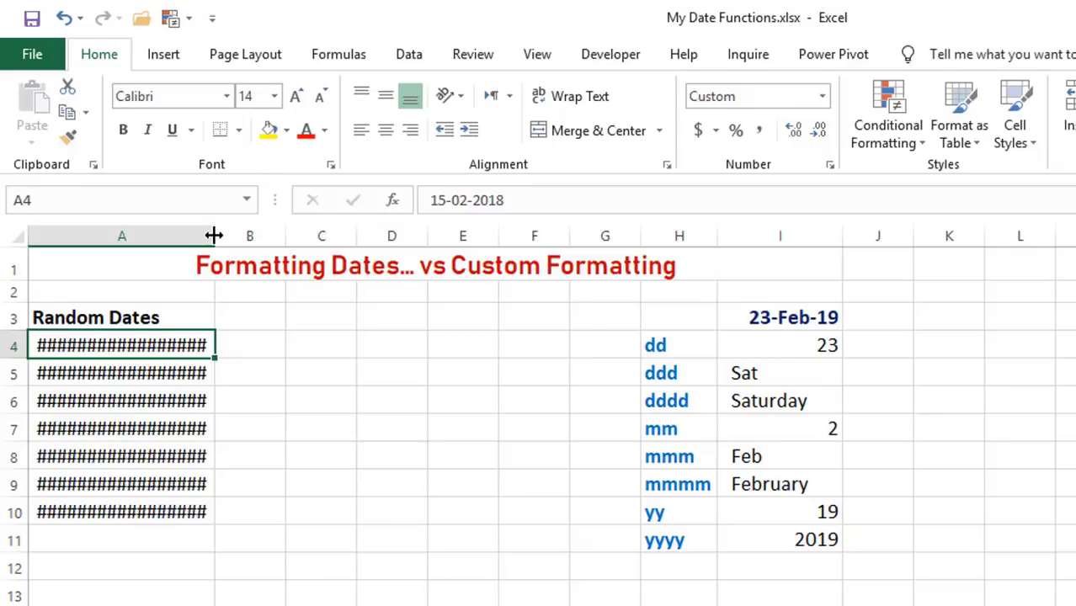
double_click(213, 236)
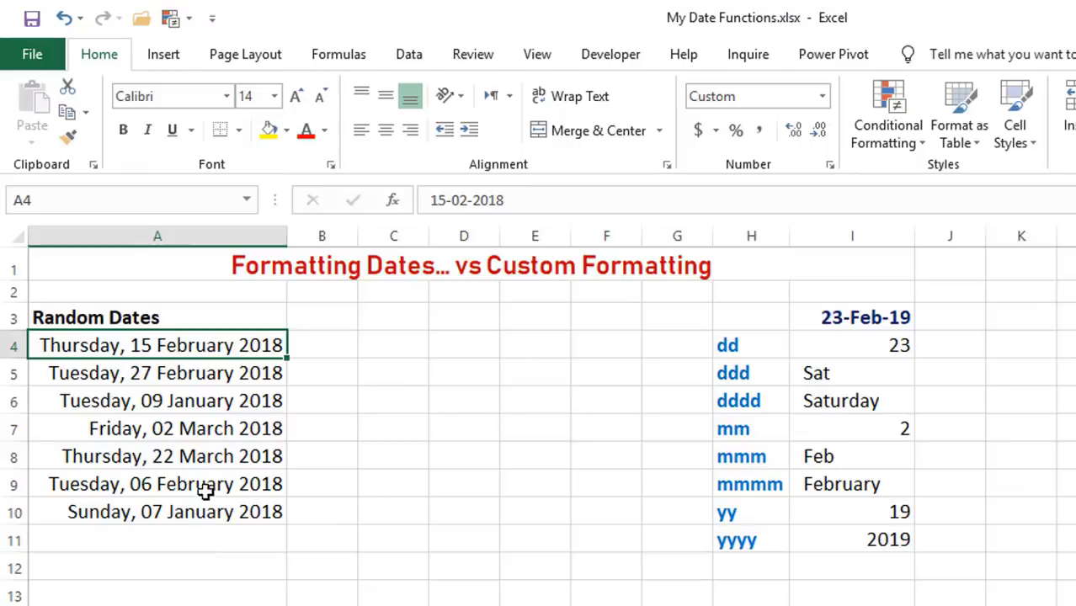
Format the random dates in A4:A10 as Short Date, and switch them to Long Date
drag(207, 343, 210, 510)
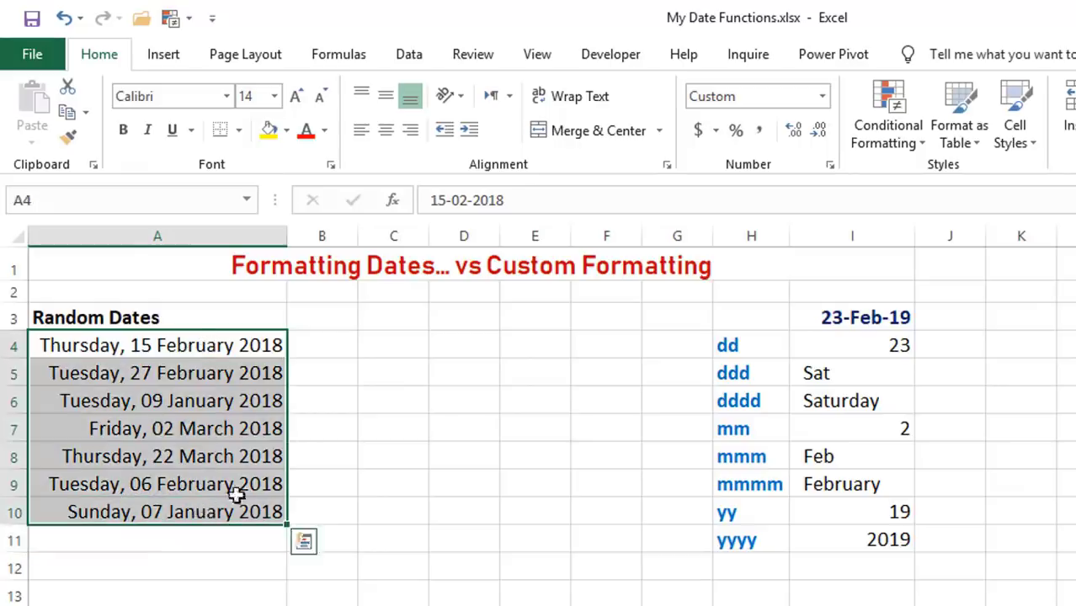
click(822, 98)
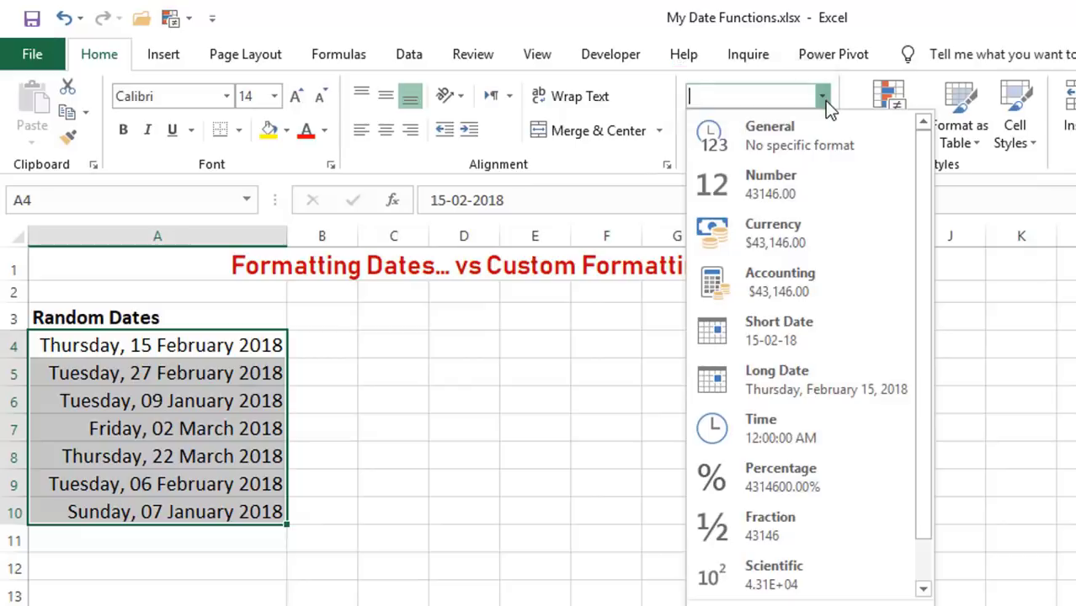
click(803, 338)
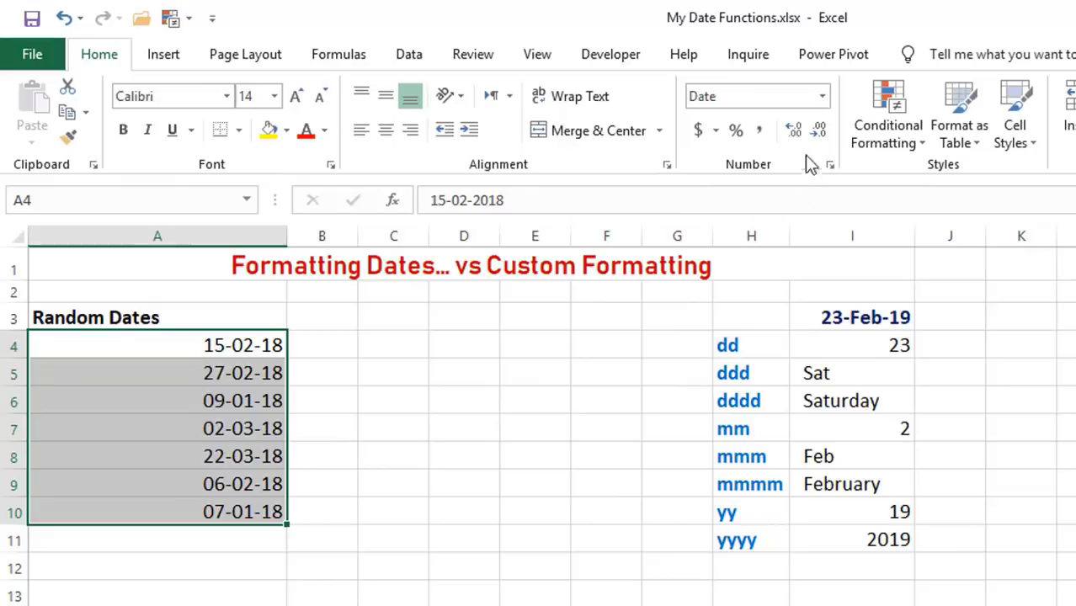
click(822, 98)
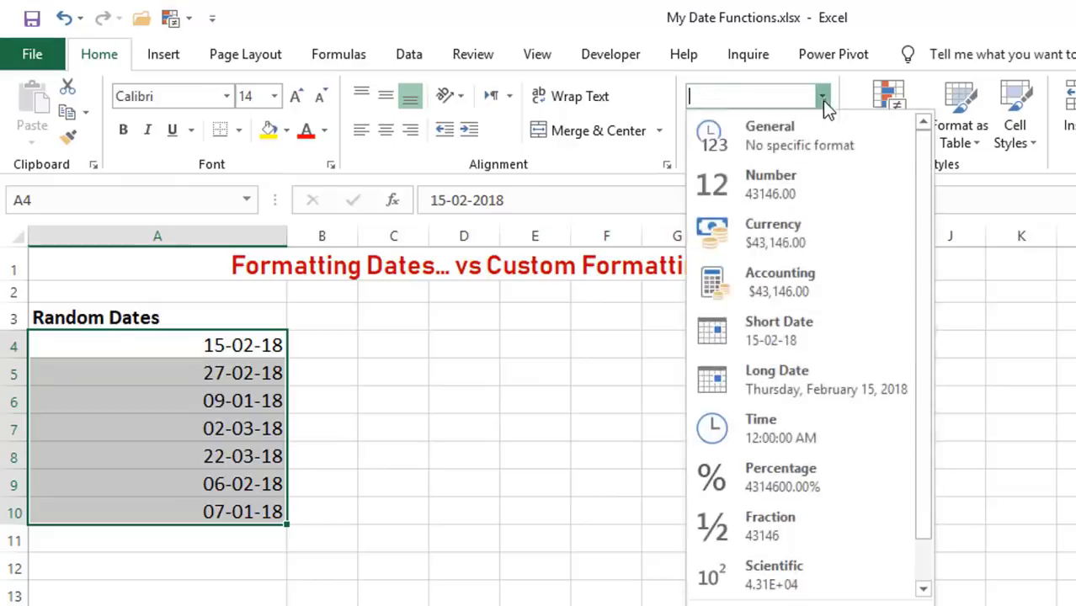
click(789, 374)
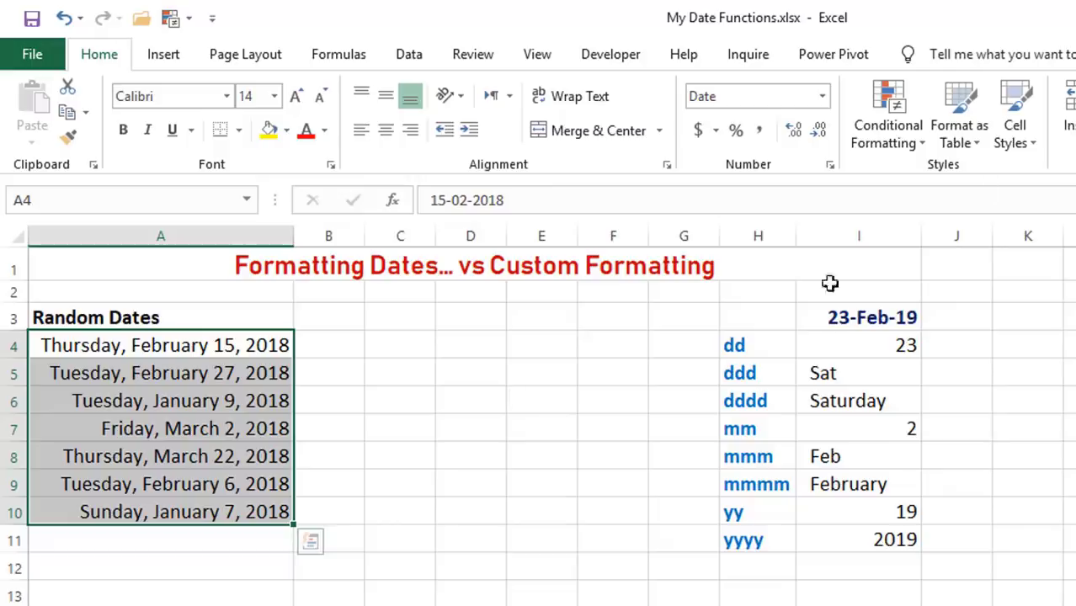
click(821, 96)
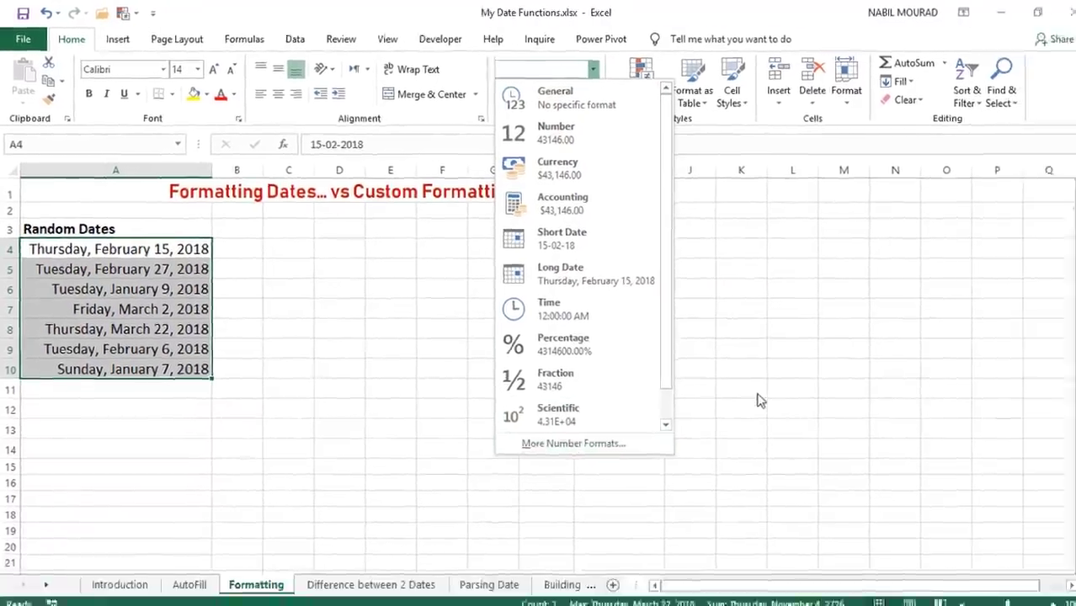
click(816, 419)
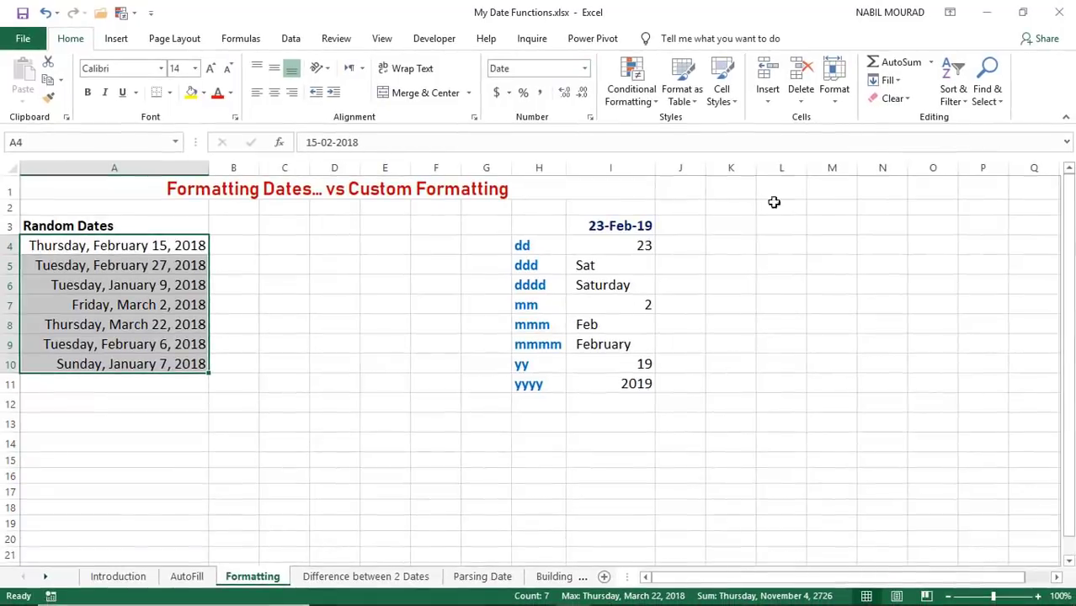
click(832, 101)
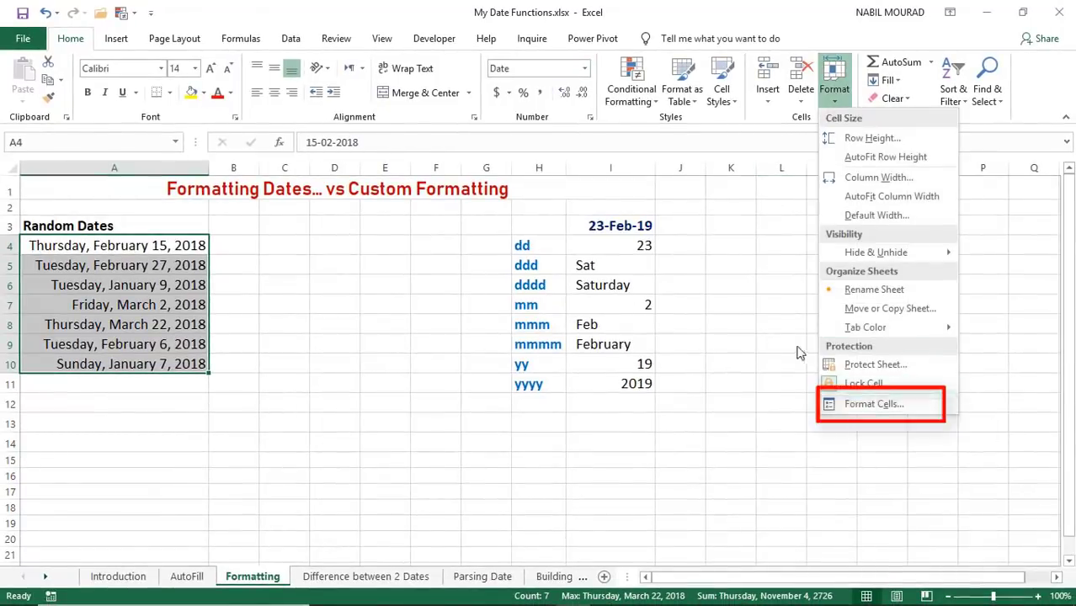
click(764, 332)
right_click(178, 244)
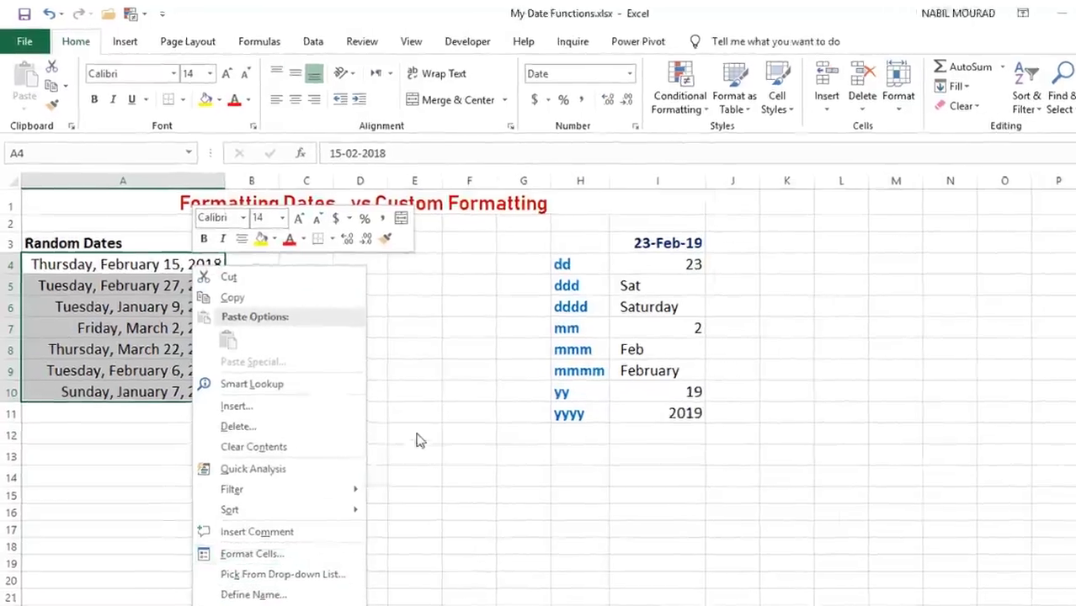
click(386, 403)
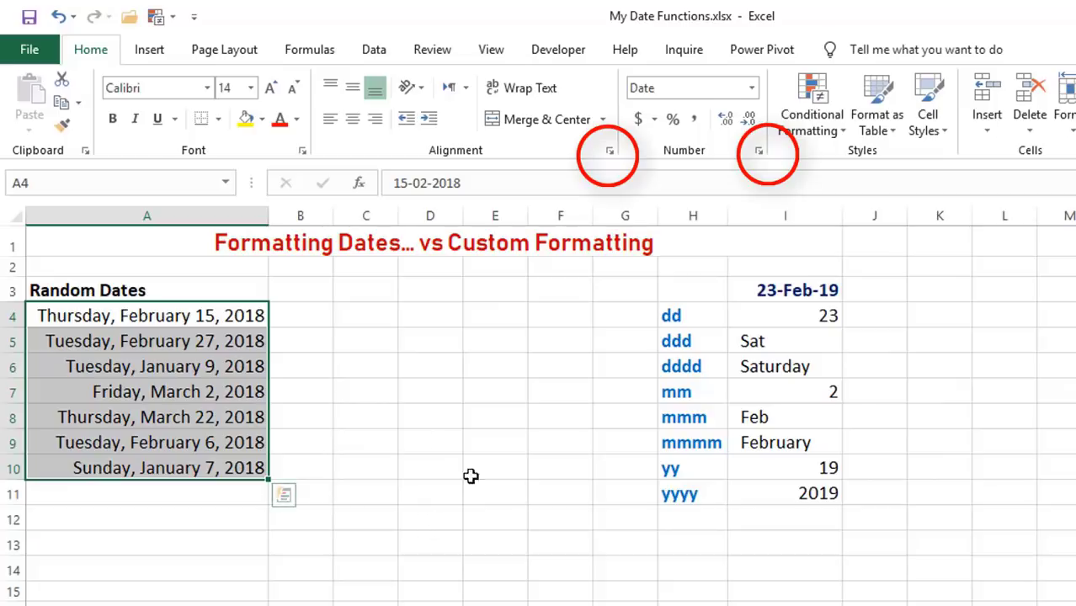
click(610, 153)
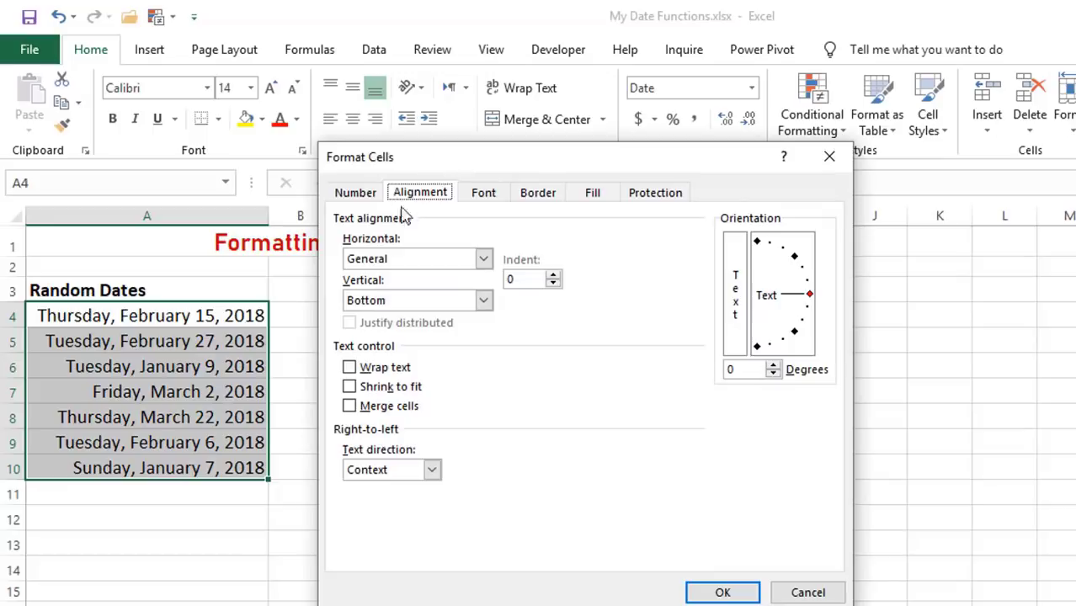
click(829, 156)
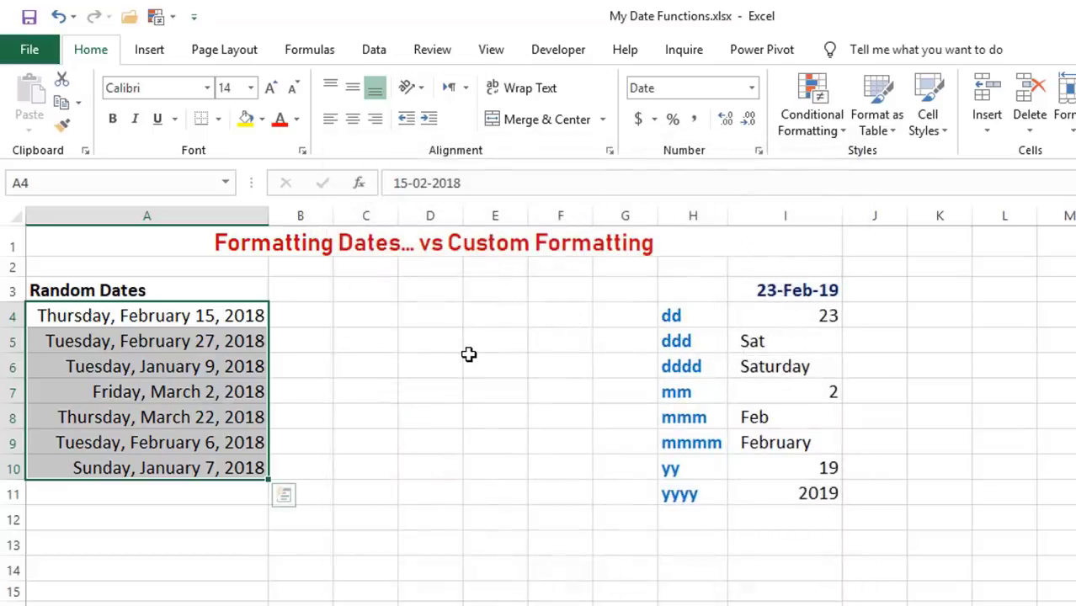
Format the dates in A4:A10 with the "March 14, 2012" date type in Format Cells
key(ctrl+1)
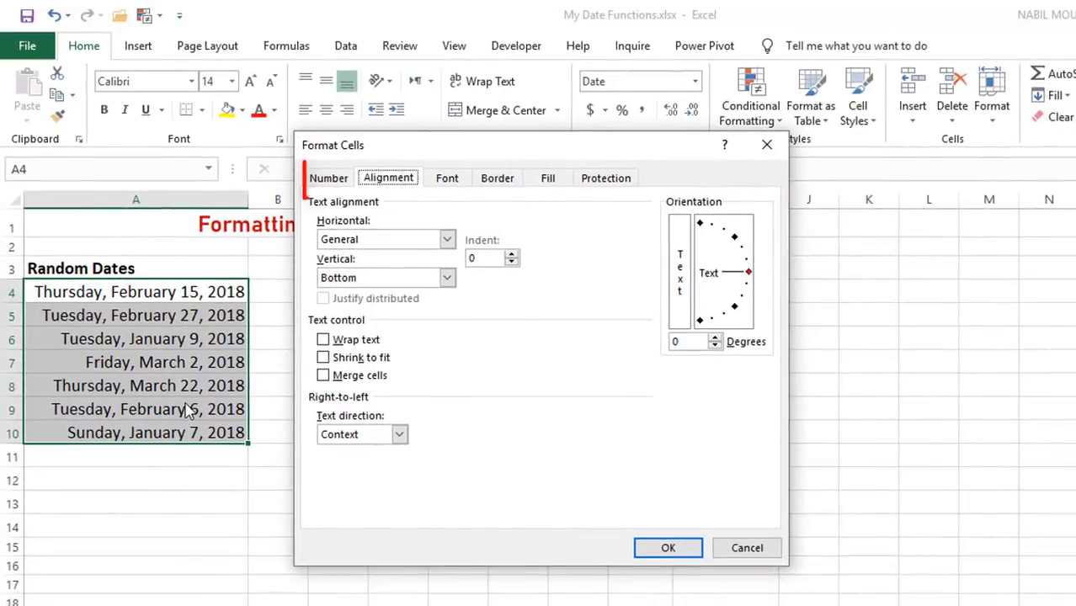
click(324, 180)
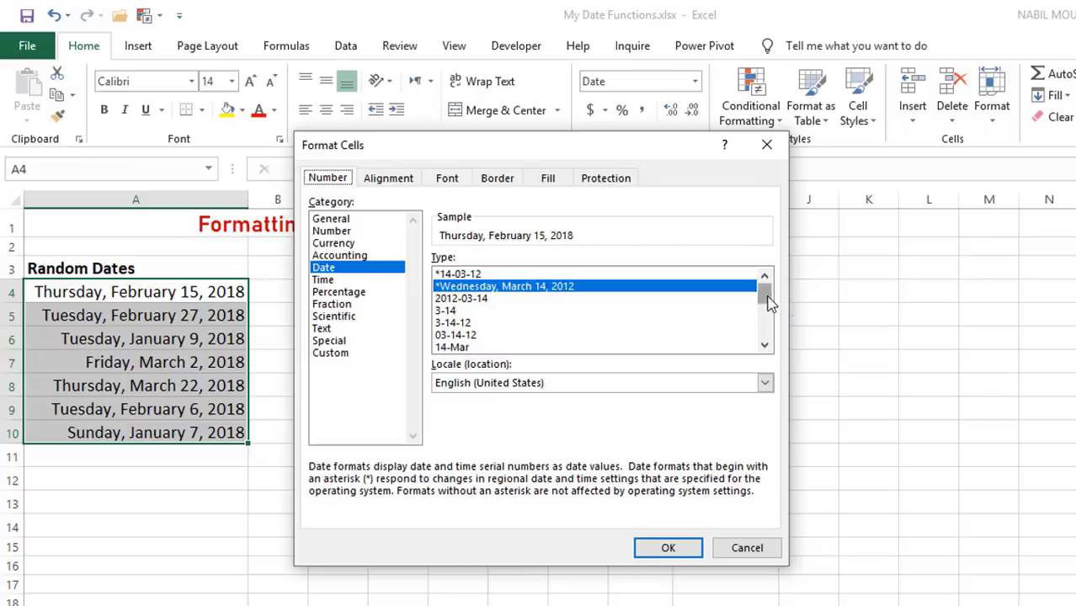
drag(766, 293, 768, 318)
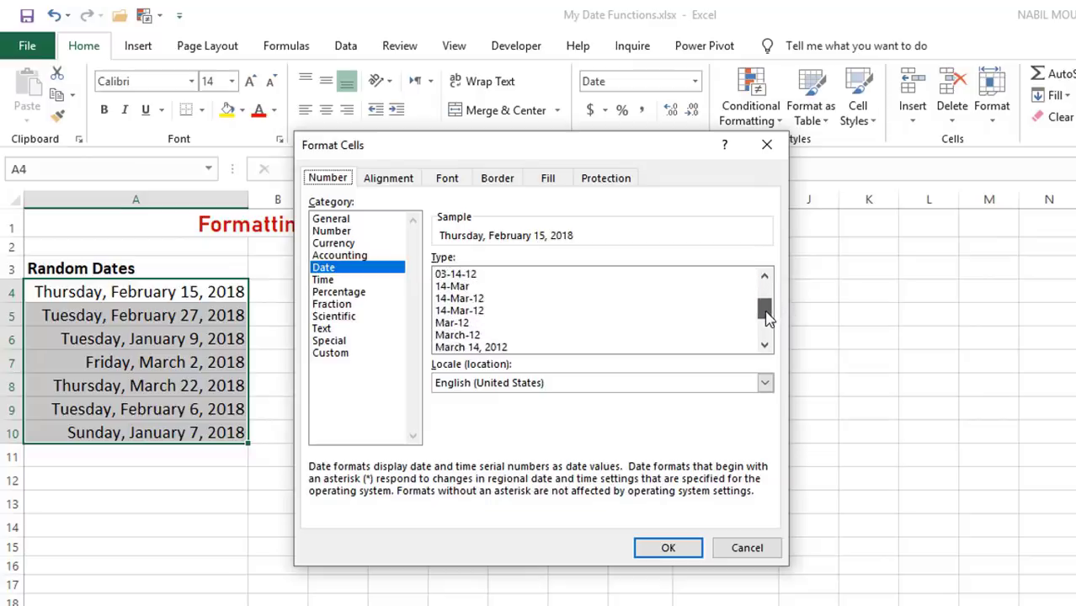
drag(768, 317, 764, 320)
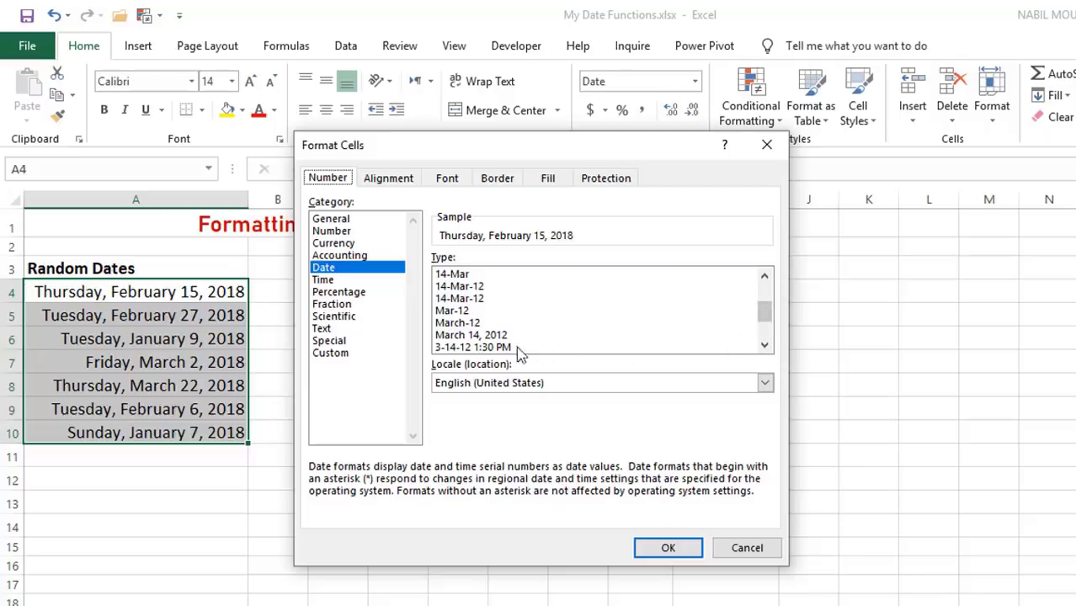
click(496, 336)
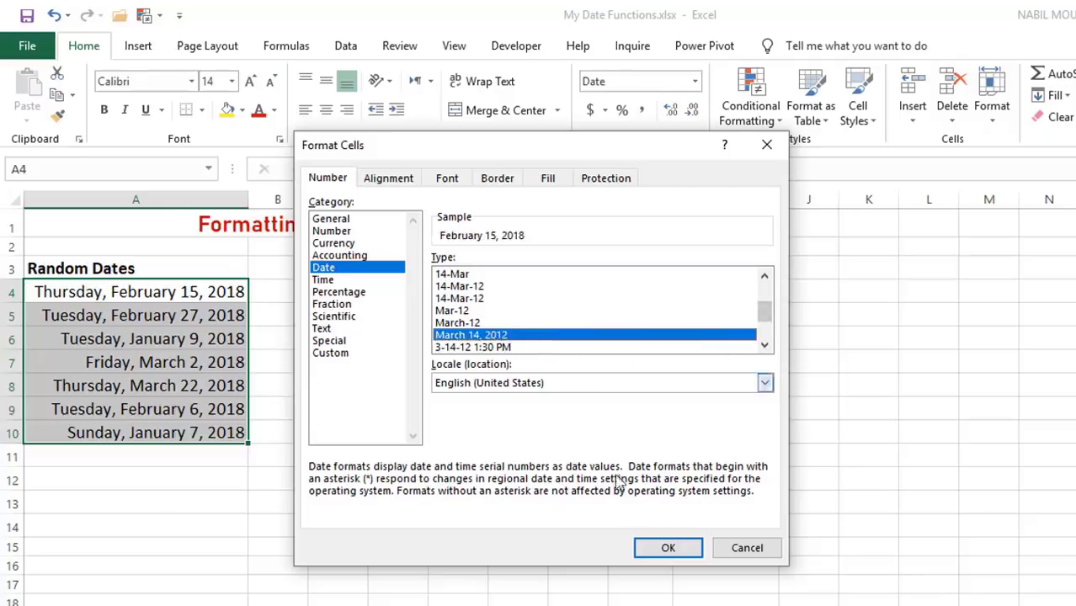
click(669, 547)
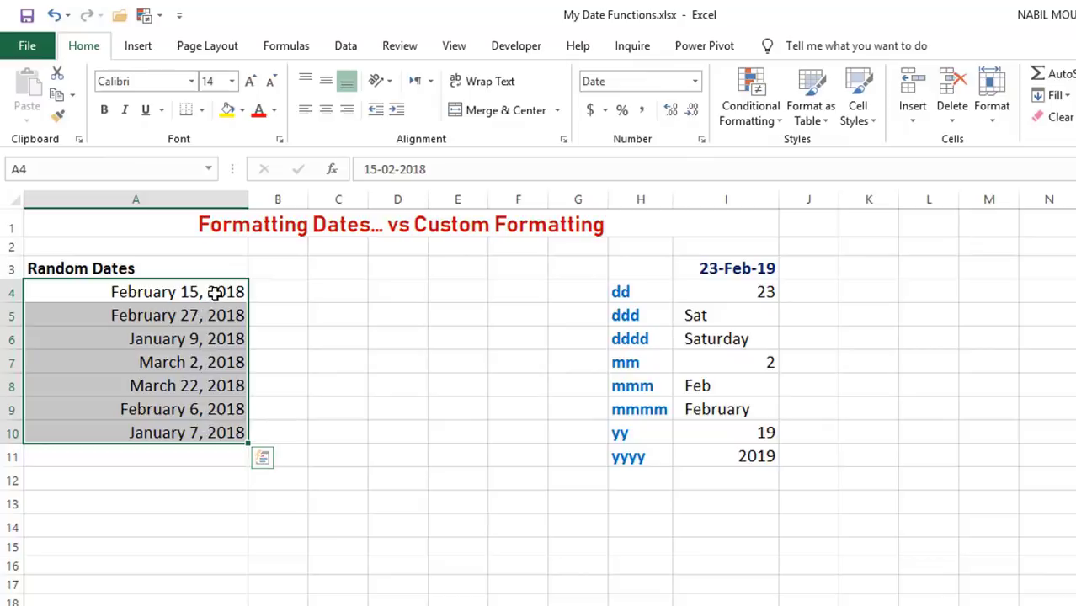
Examine the custom format code behind the dates in A4:A10 and the table of day, month and year codes
key(ctrl+1)
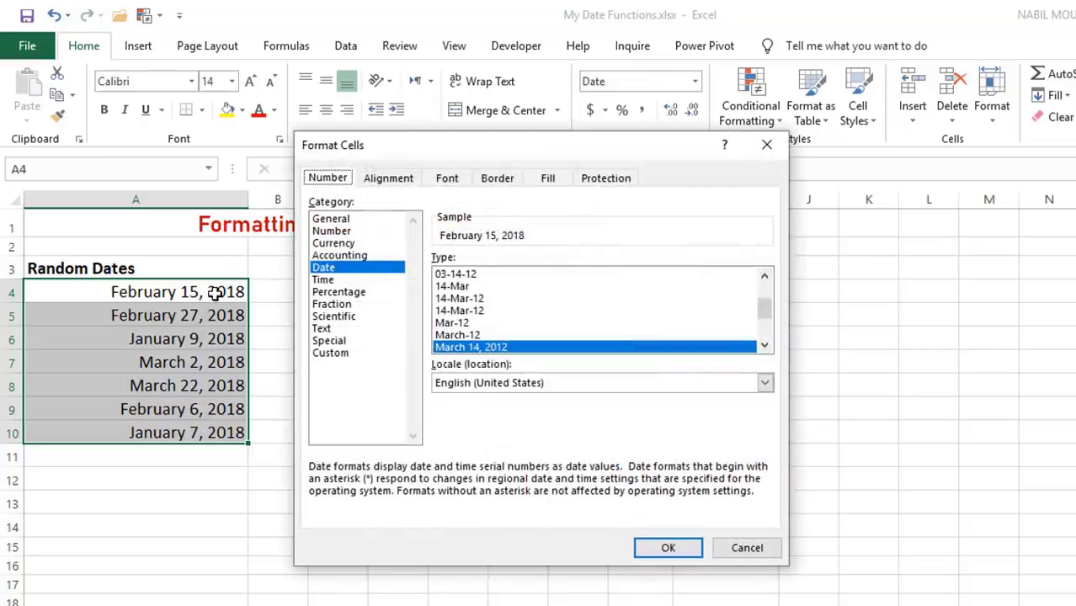
mouse_move(765, 311)
mouse_down()
mouse_move(767, 334)
mouse_move(768, 304)
mouse_up()
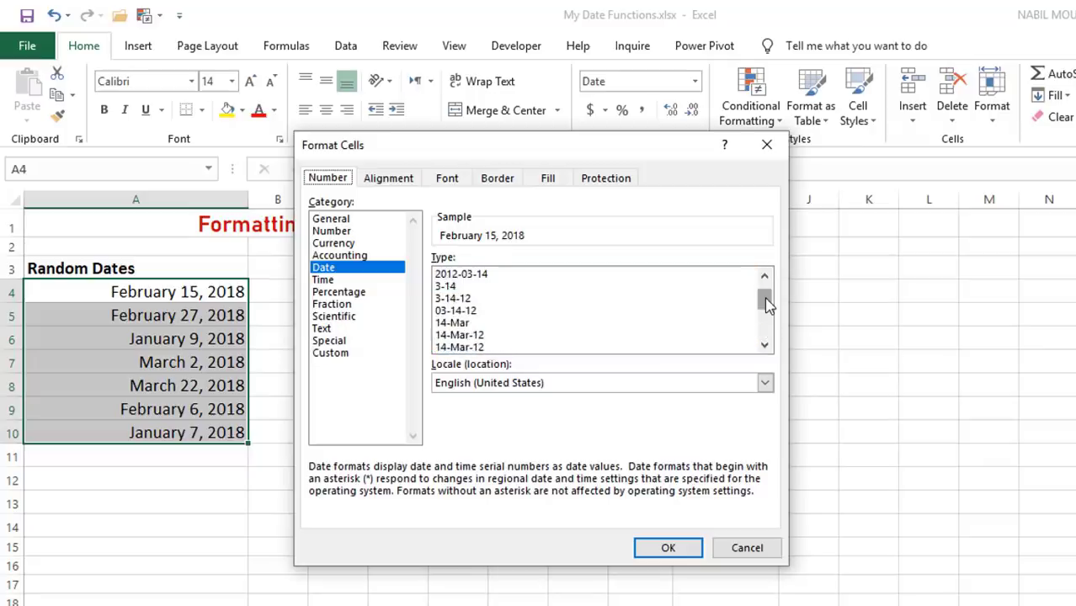
click(330, 353)
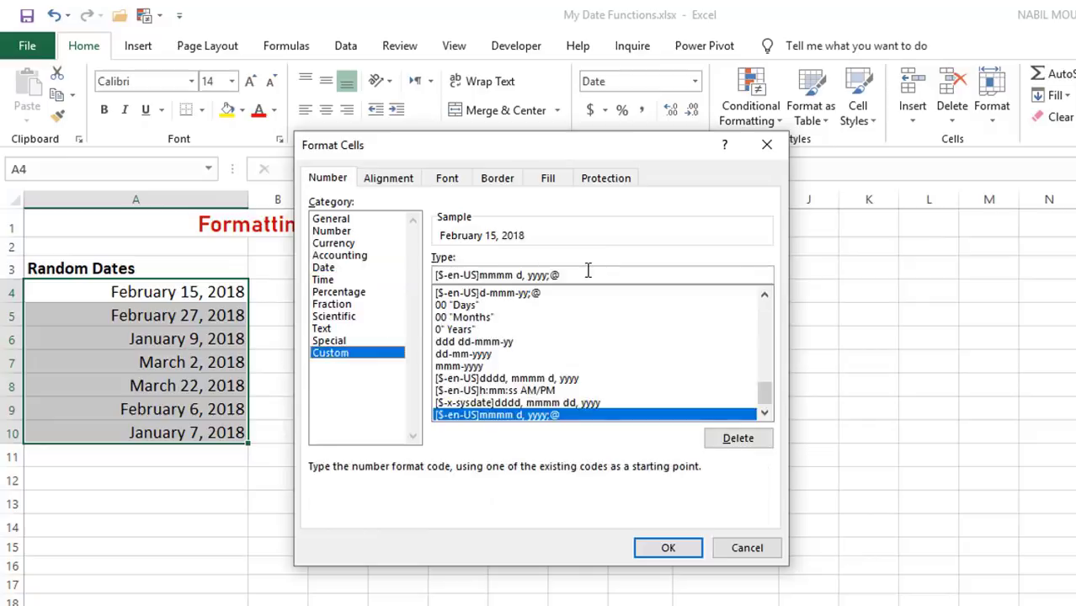
drag(589, 274, 436, 274)
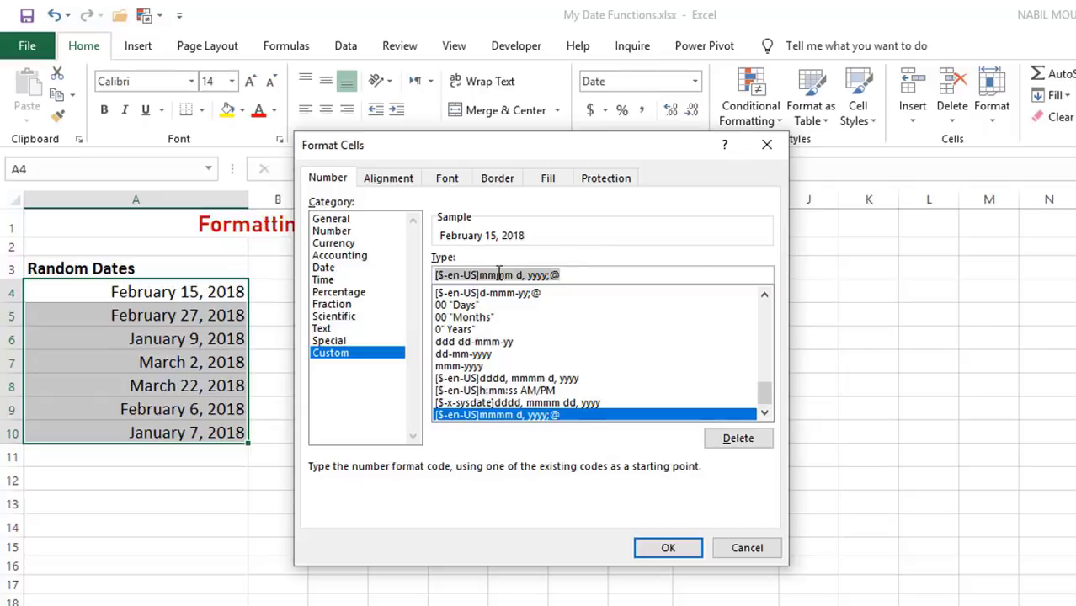
click(751, 555)
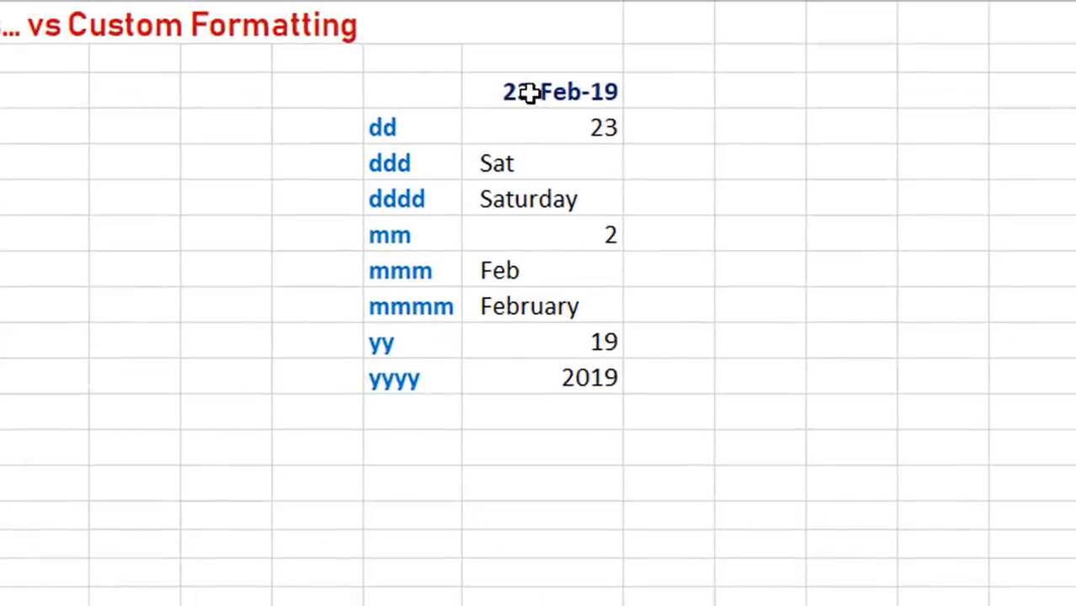
click(710, 270)
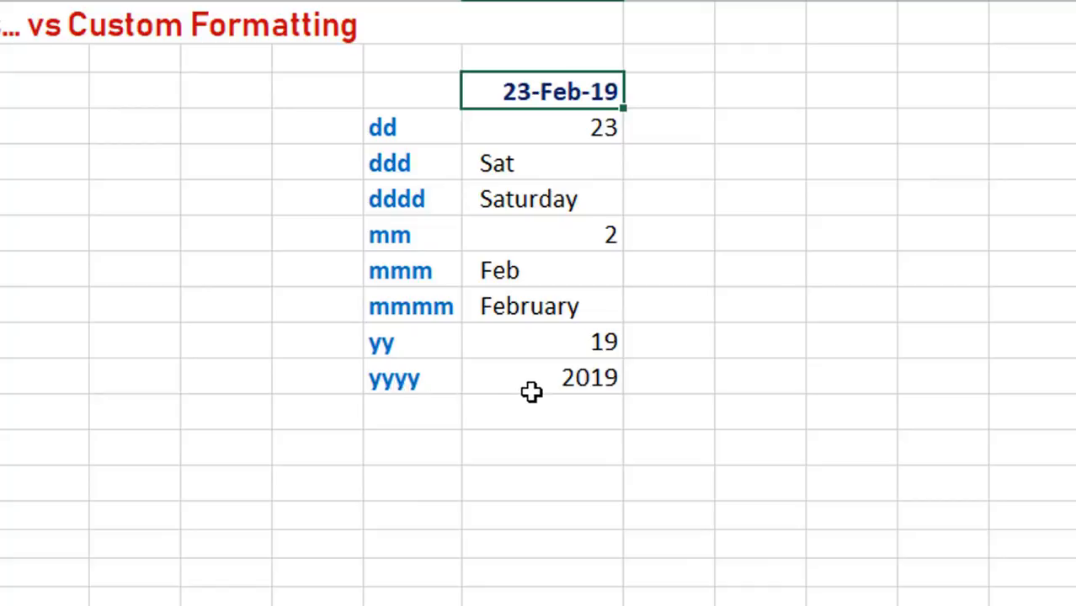
Apply the custom number format "ddd dd mmm, yyyy" to the random dates in A4:A10
click(205, 292)
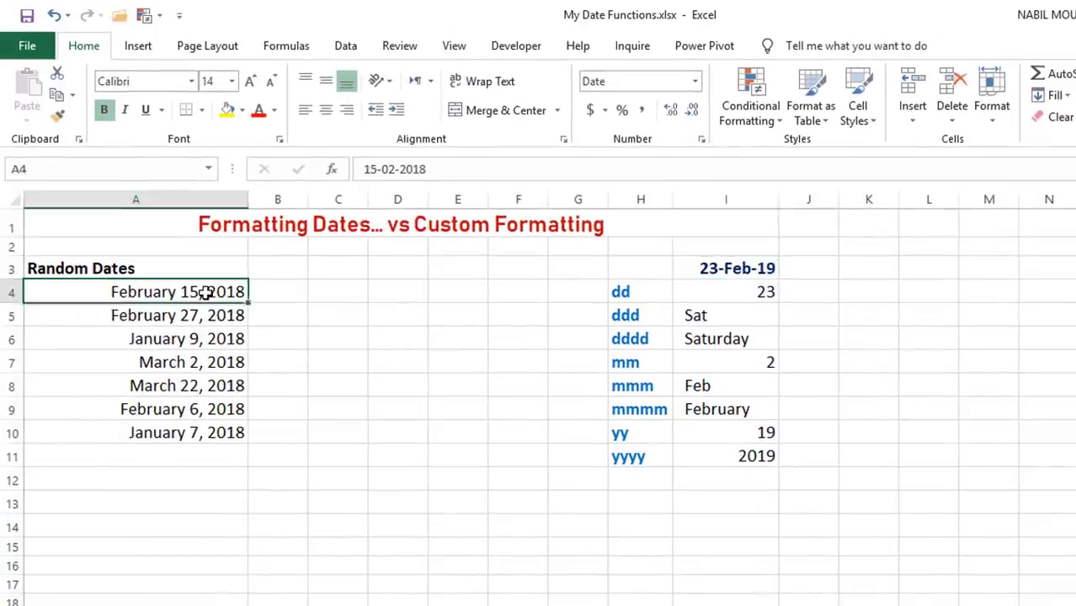
drag(206, 292, 204, 432)
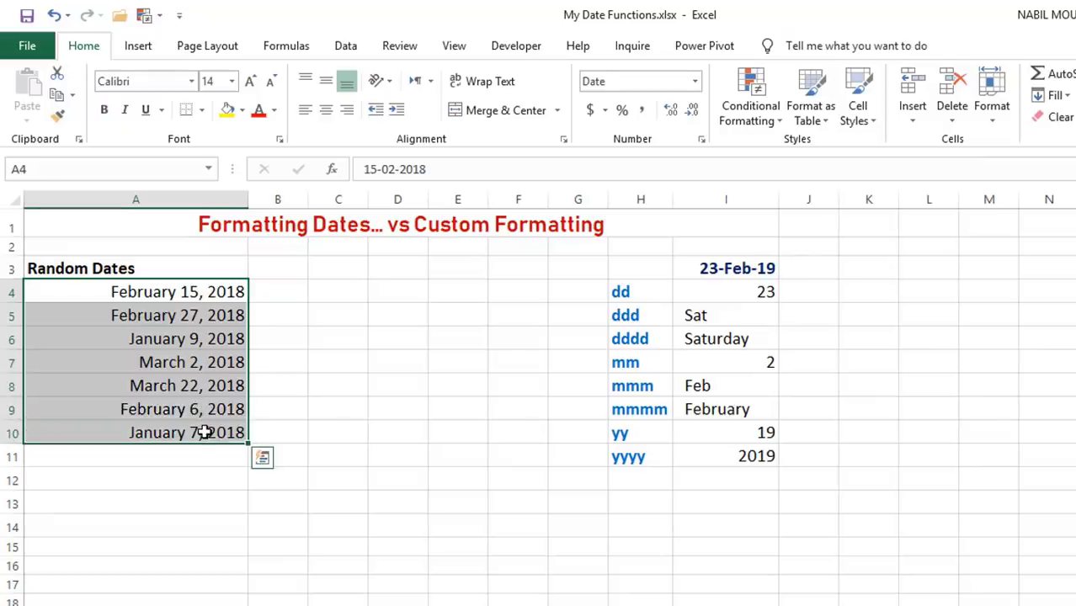
key(ctrl+1)
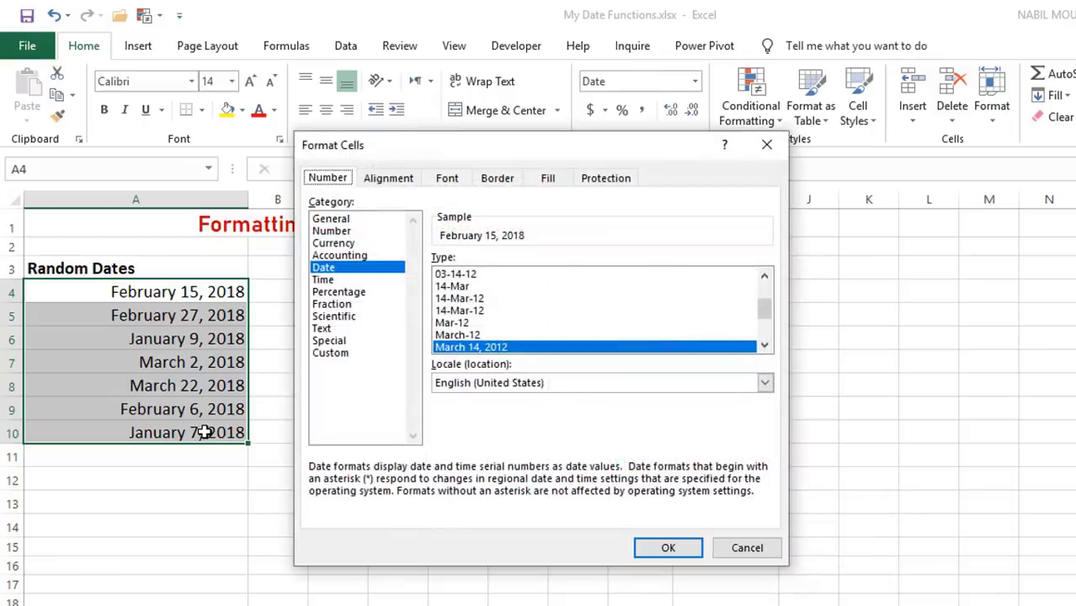
click(335, 354)
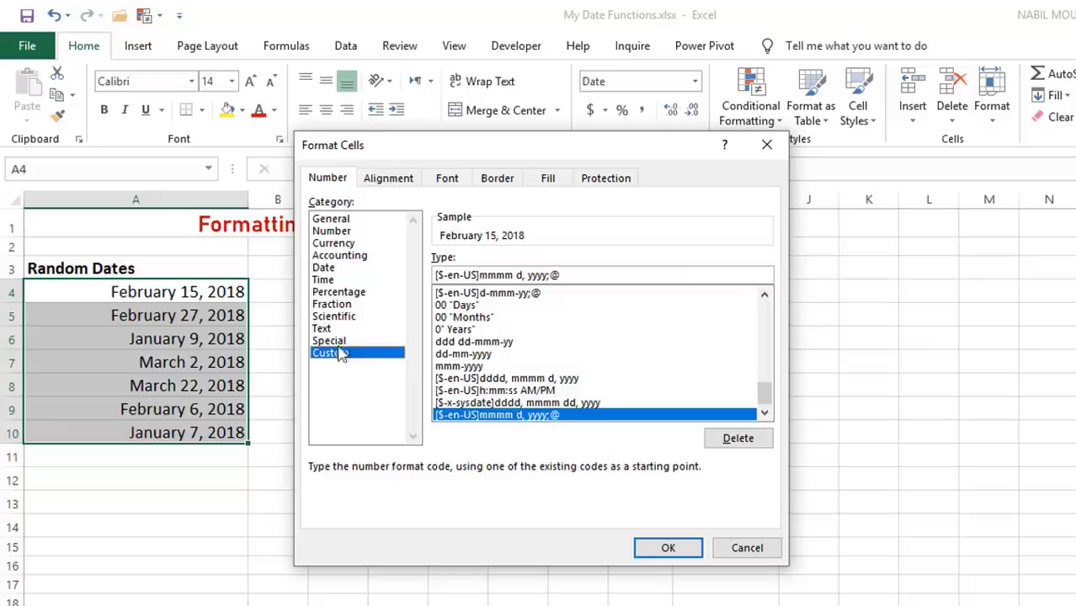
drag(572, 274, 430, 274)
key(Delete)
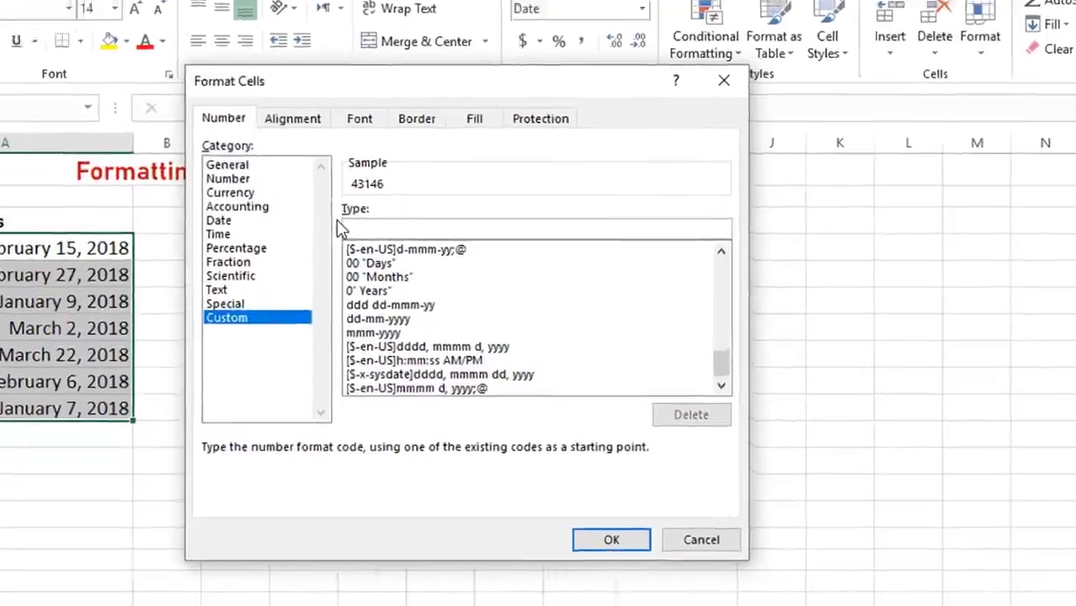
text(dd)
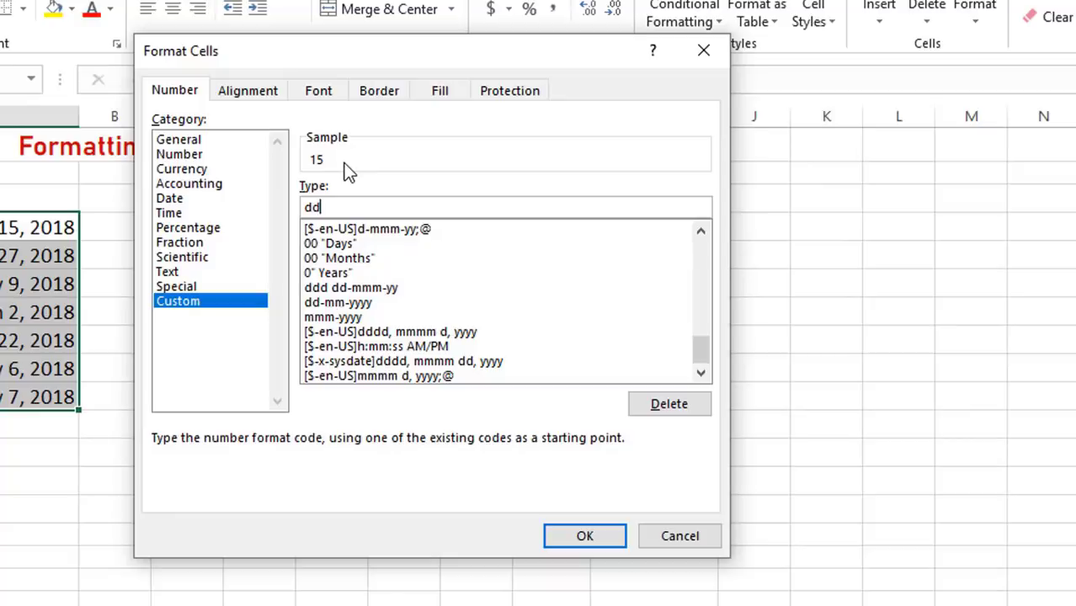
text(dd)
key(BackSpace)
text(dd mm)
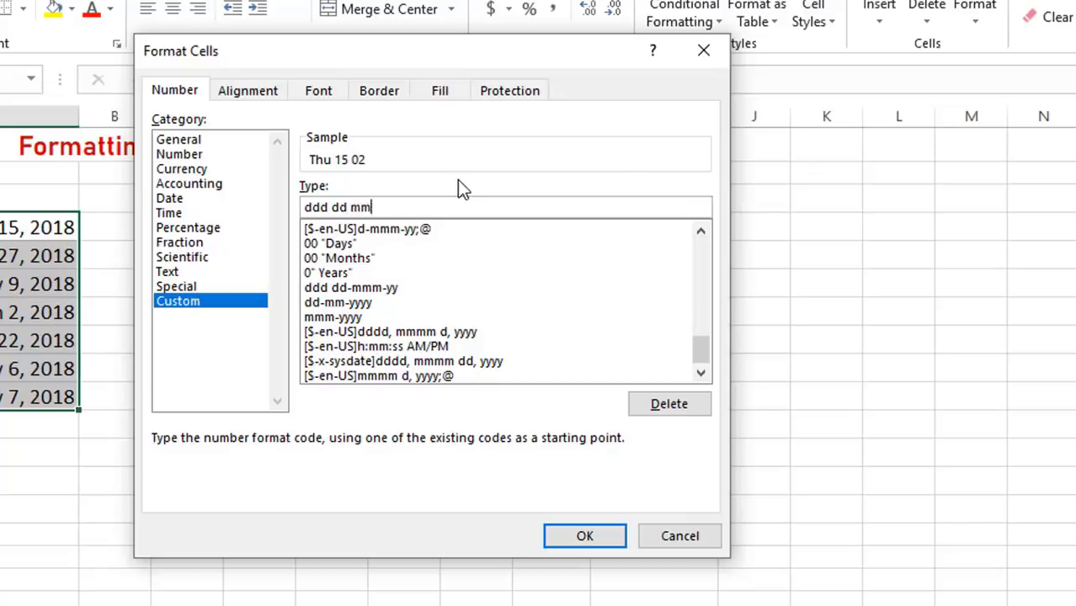
text(m, yyyy)
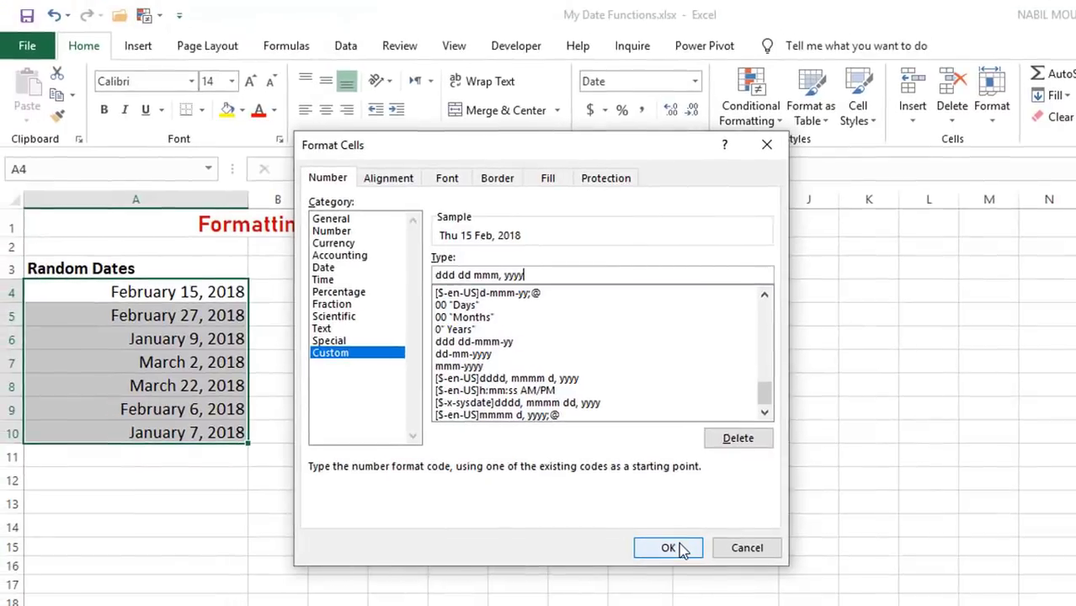
click(612, 538)
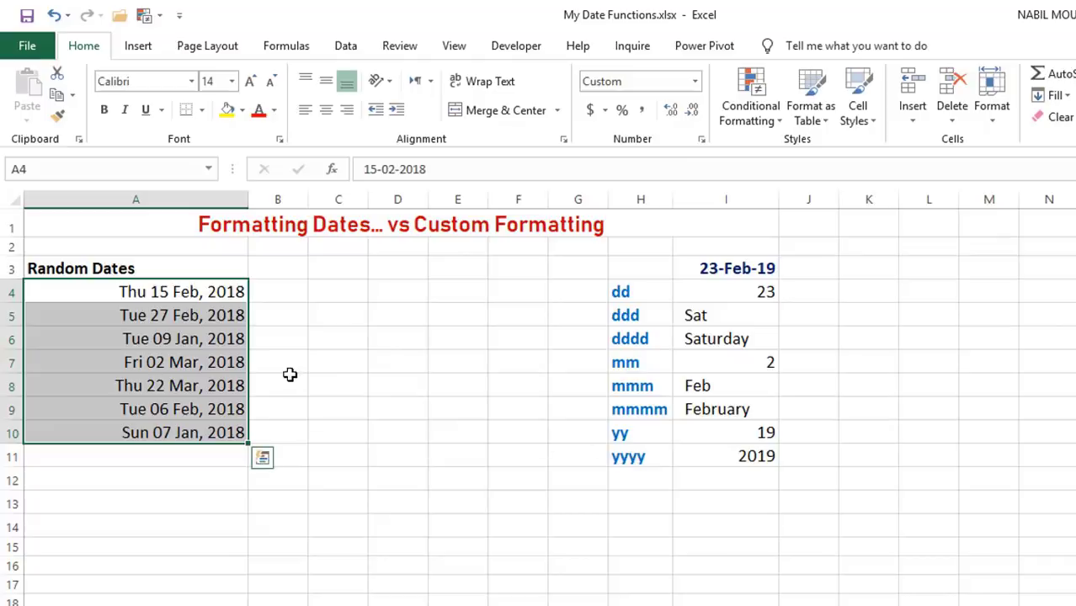
Apply the default day-month-year date format, with abbreviated month and two-digit year, to A4:A10
key(ctrl+shift+3)
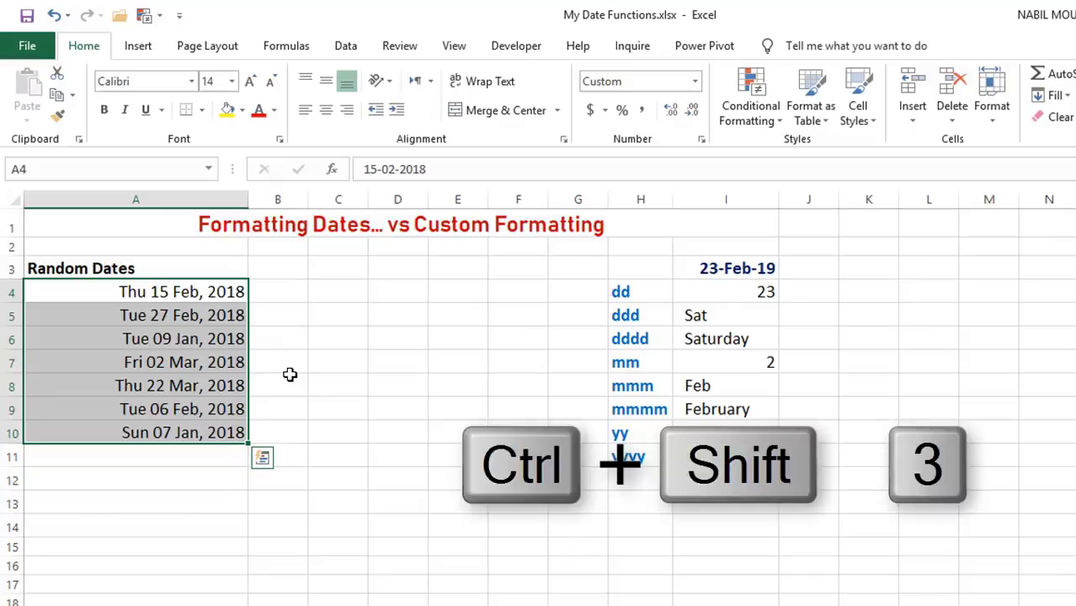
key(ctrl+shift+3)
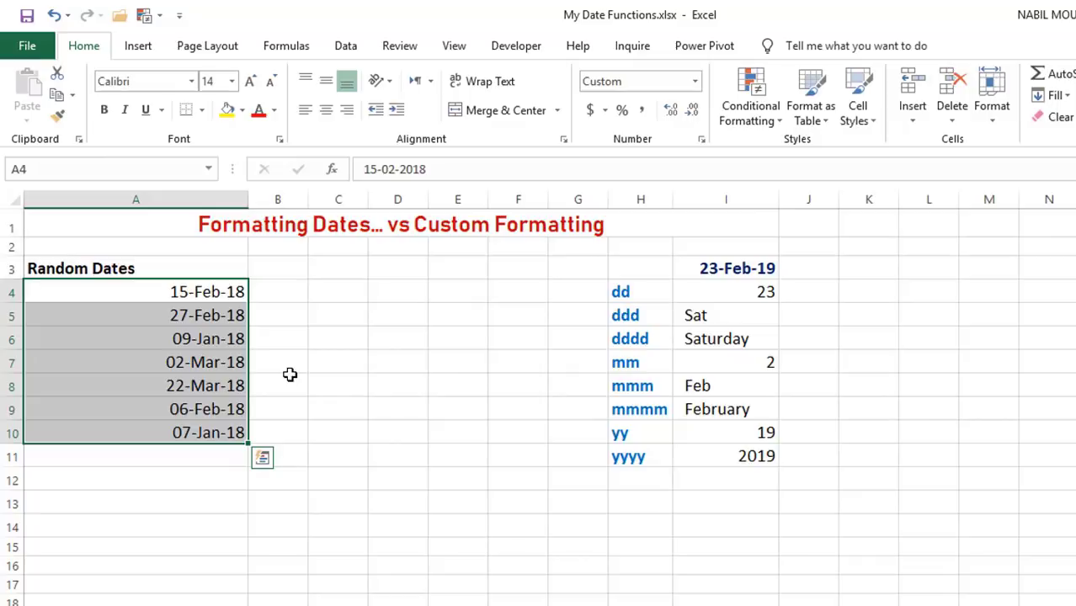
Switch the dates in A4:A10 to the General format and back to the default day-month-year date format
click(695, 81)
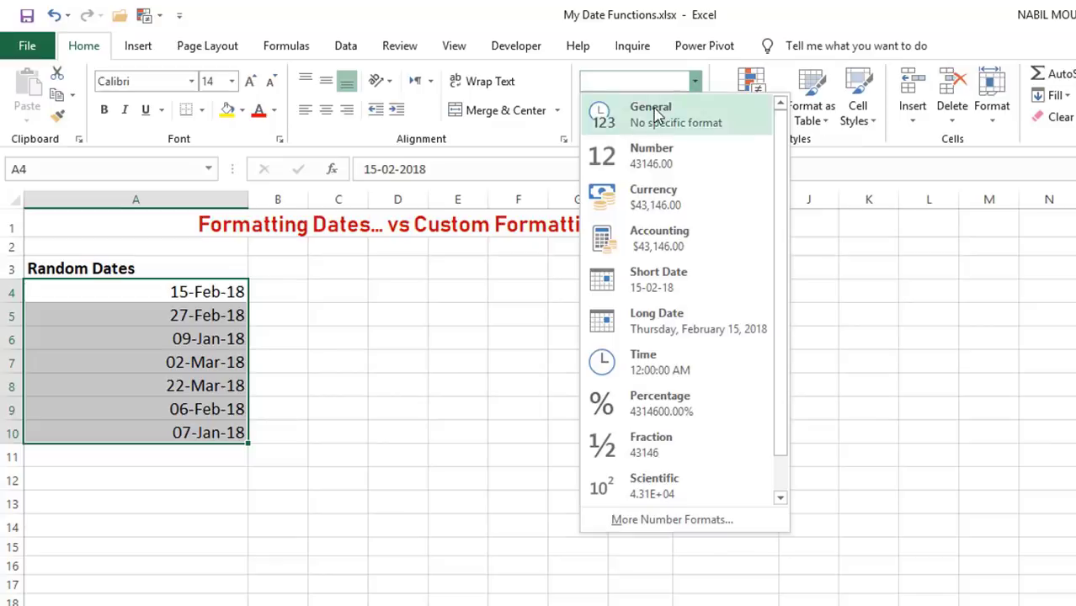
key(Escape)
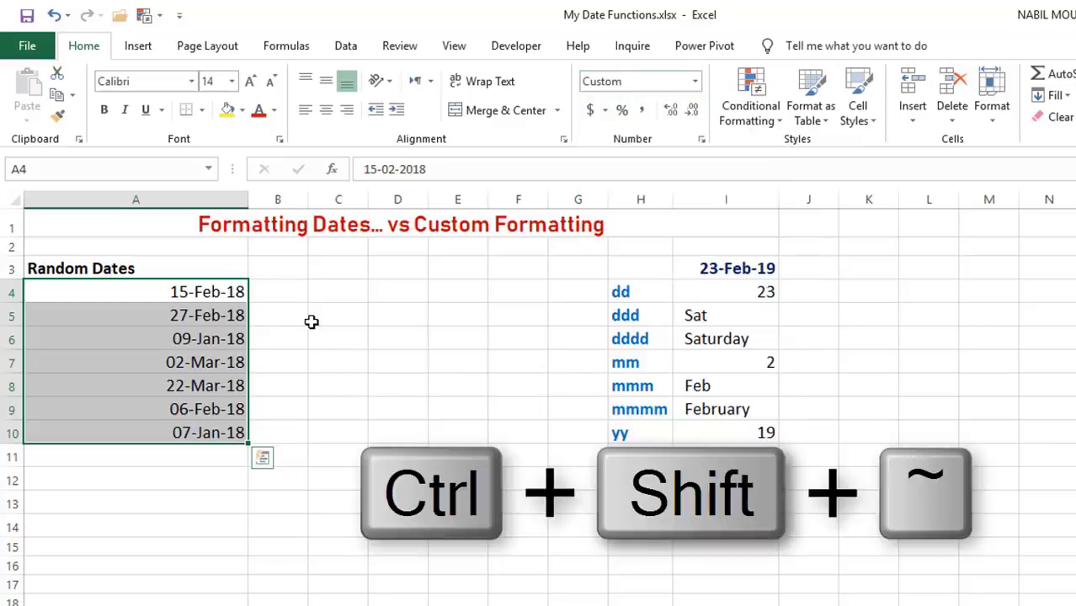
key(ctrl+shift+asciitilde)
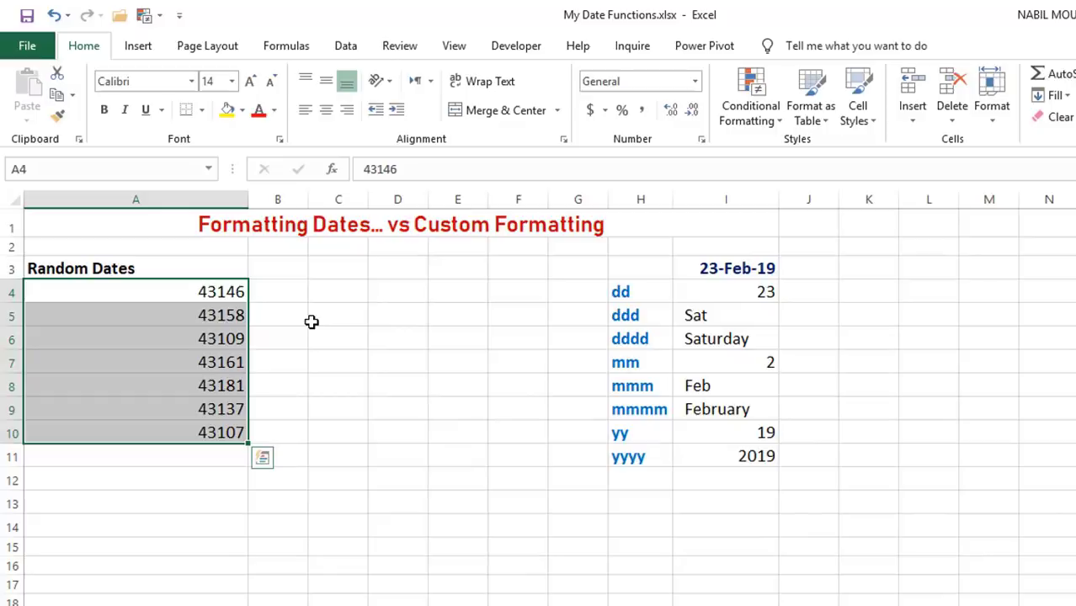
key(ctrl+shift+numbersign)
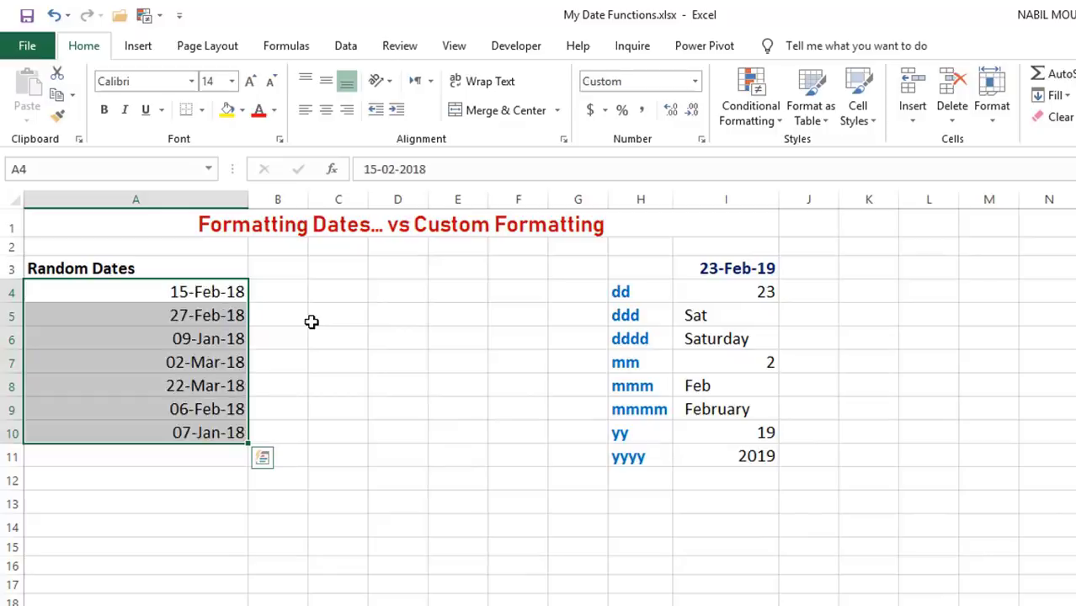
key(shift+BackSpace)
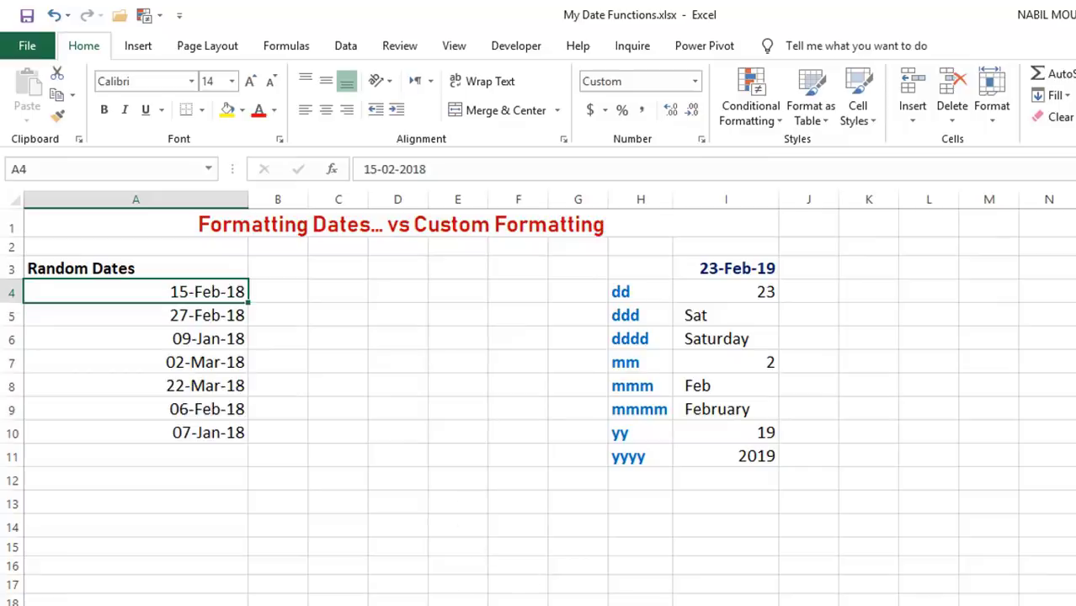
Go to the Difference between 2 Dates sheet and subtract January's earlier date from its later date in B6 with =B4-B5
key(ctrl+Page_Down)
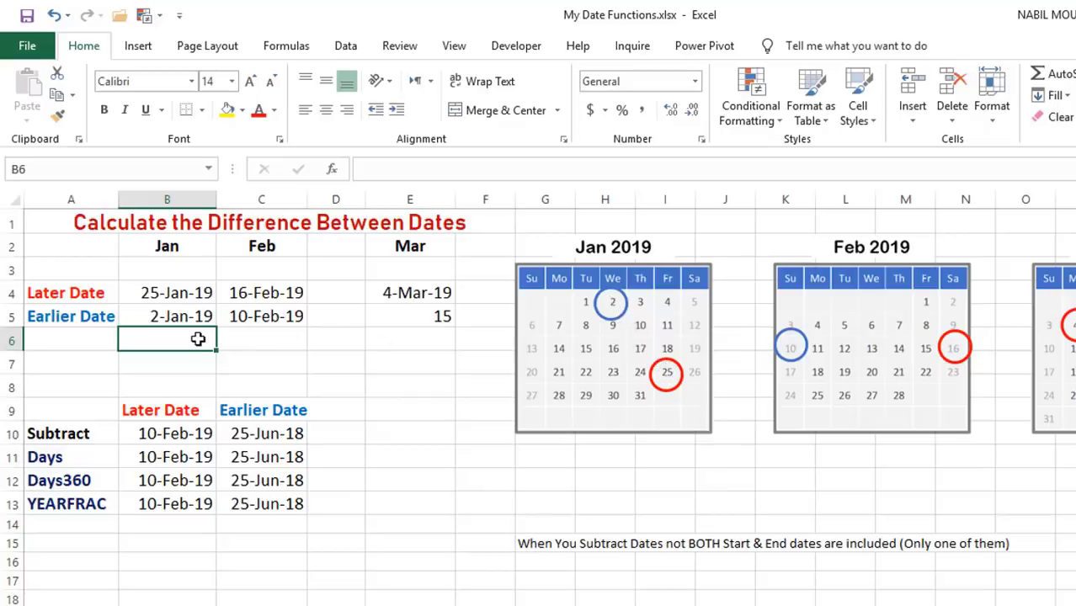
text(=)
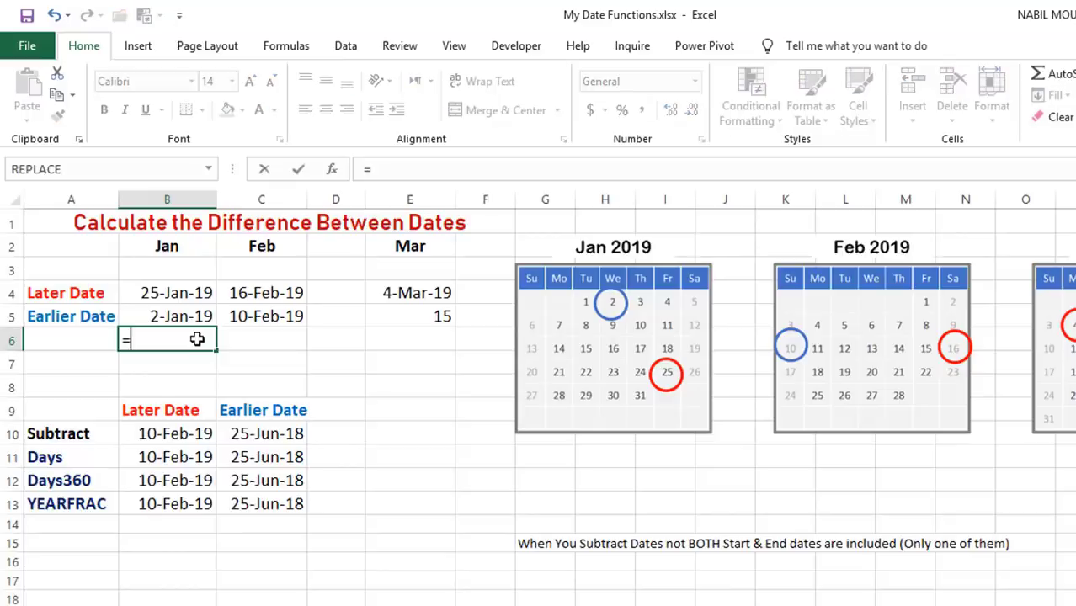
click(172, 293)
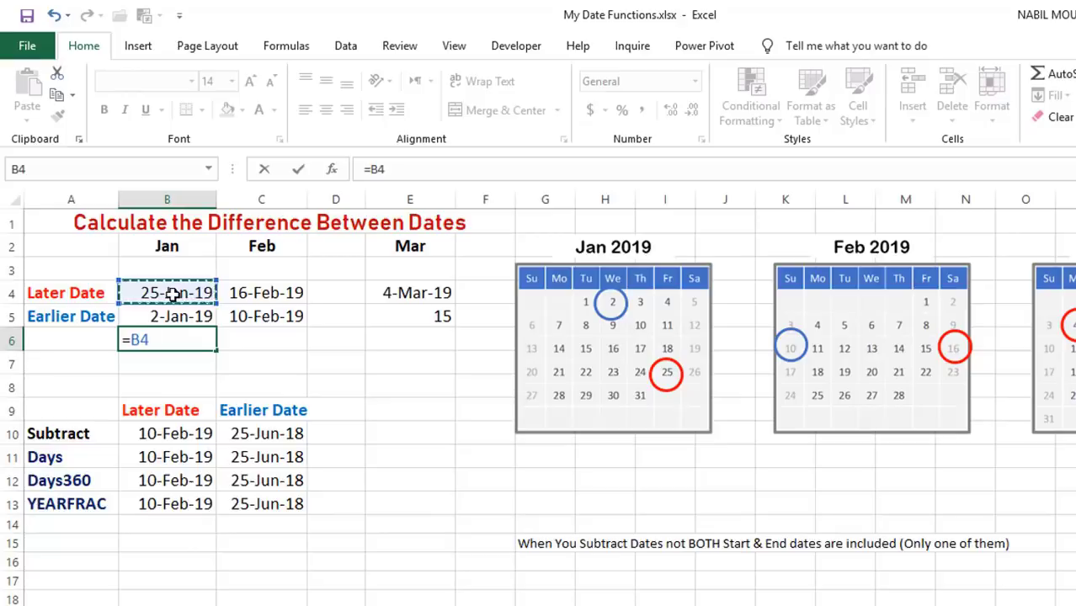
text(-)
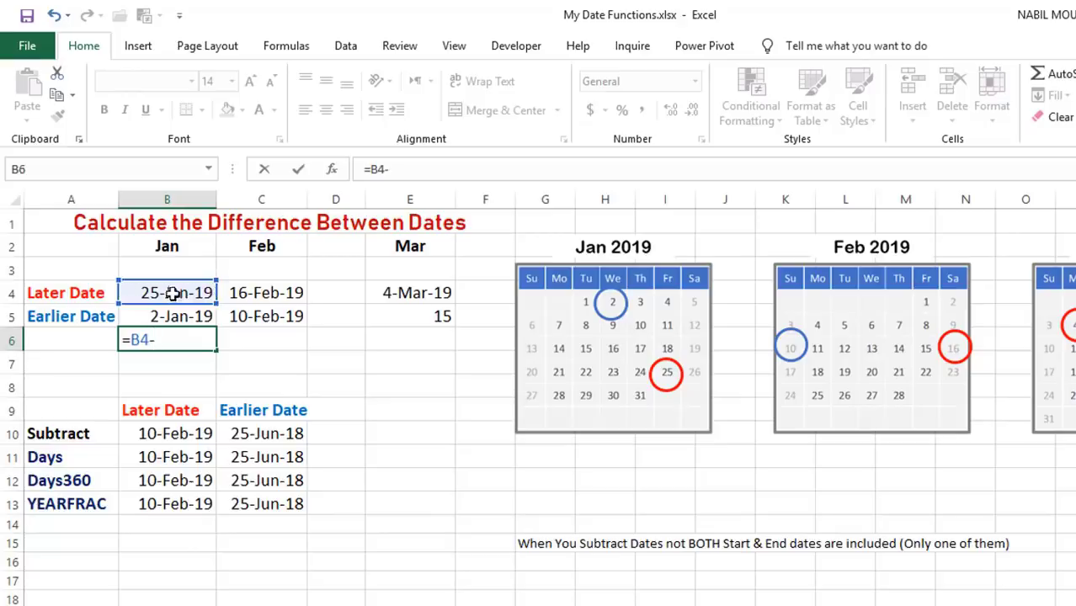
click(172, 316)
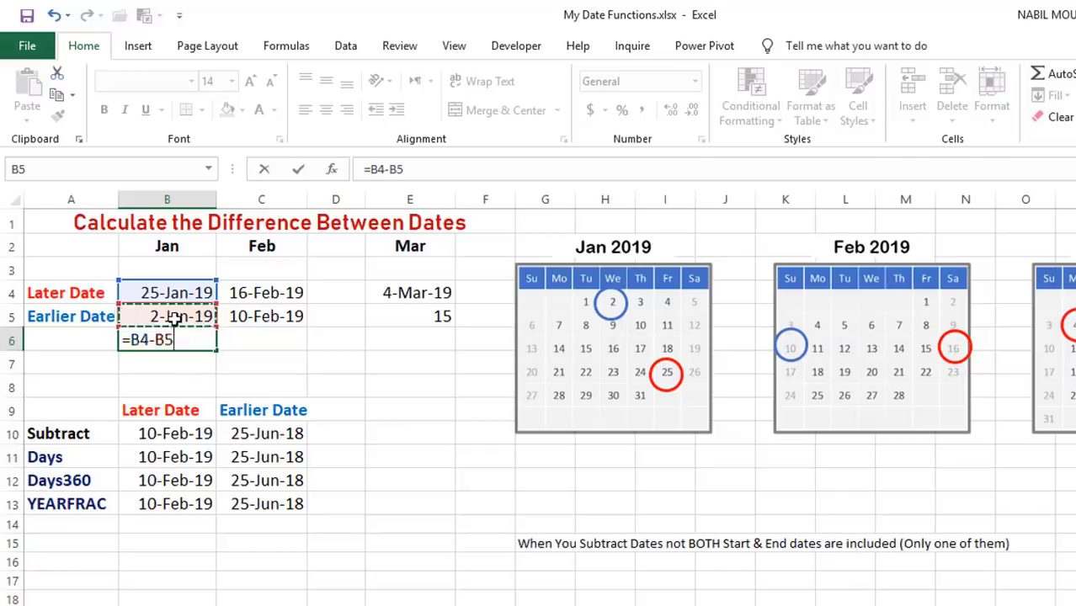
key(Return)
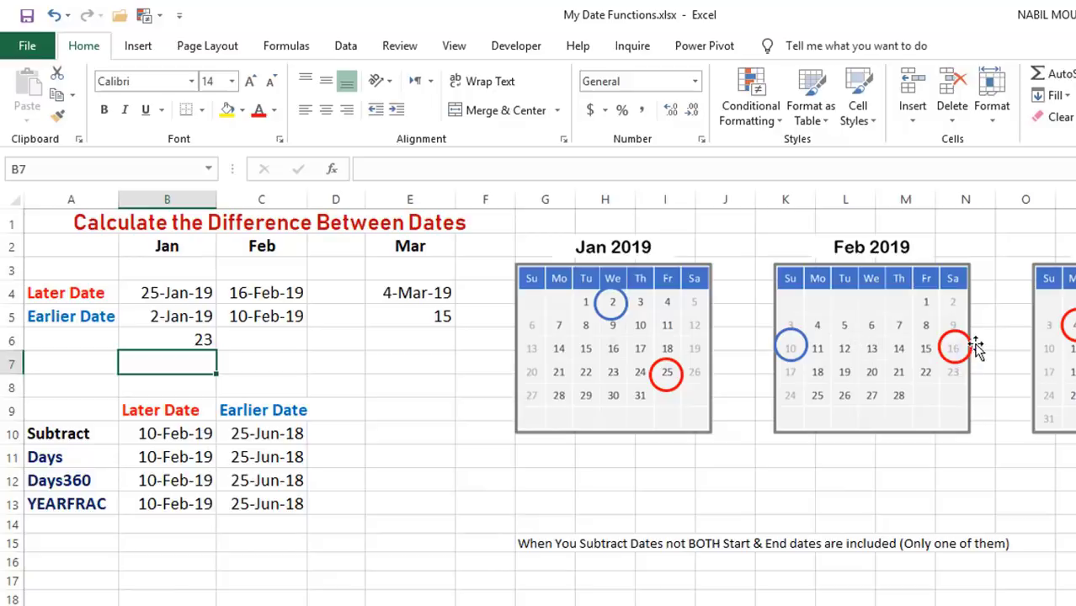
Subtract February's earlier date from its later date in C6 with =C4-C5
click(276, 333)
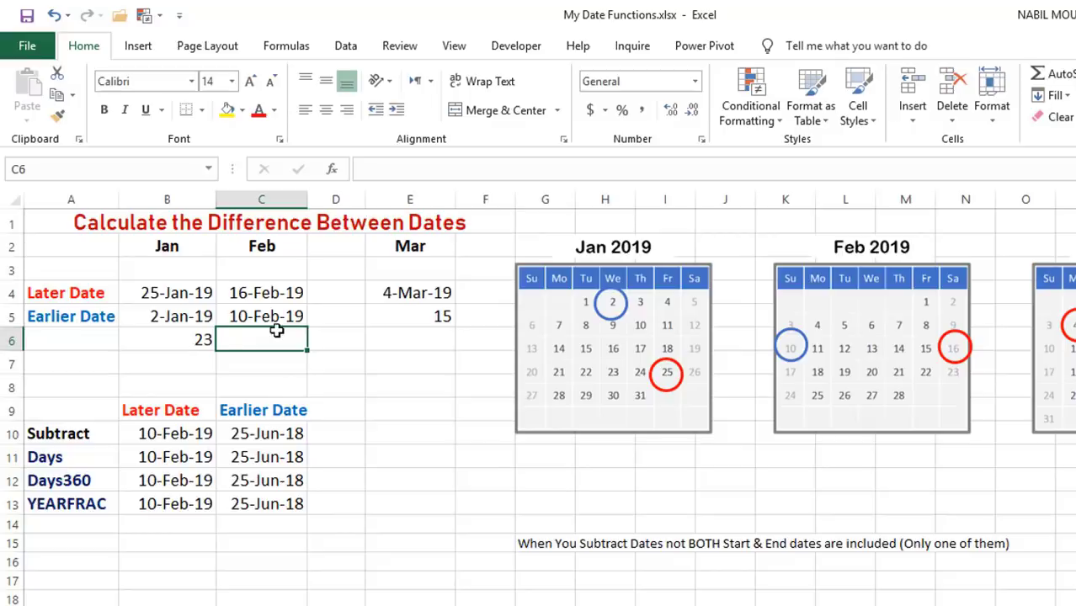
text(=)
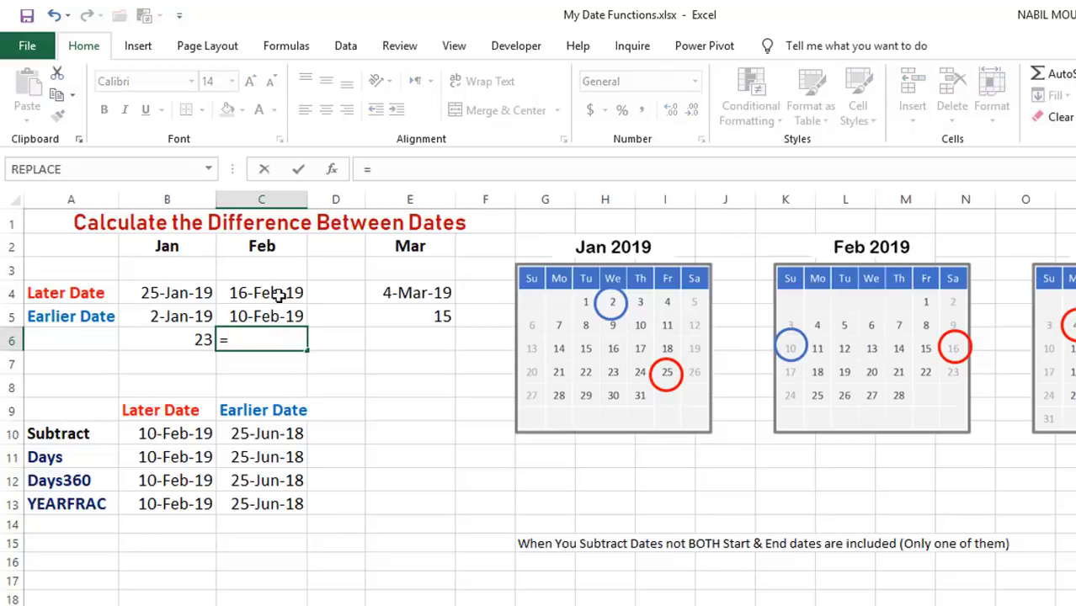
click(278, 293)
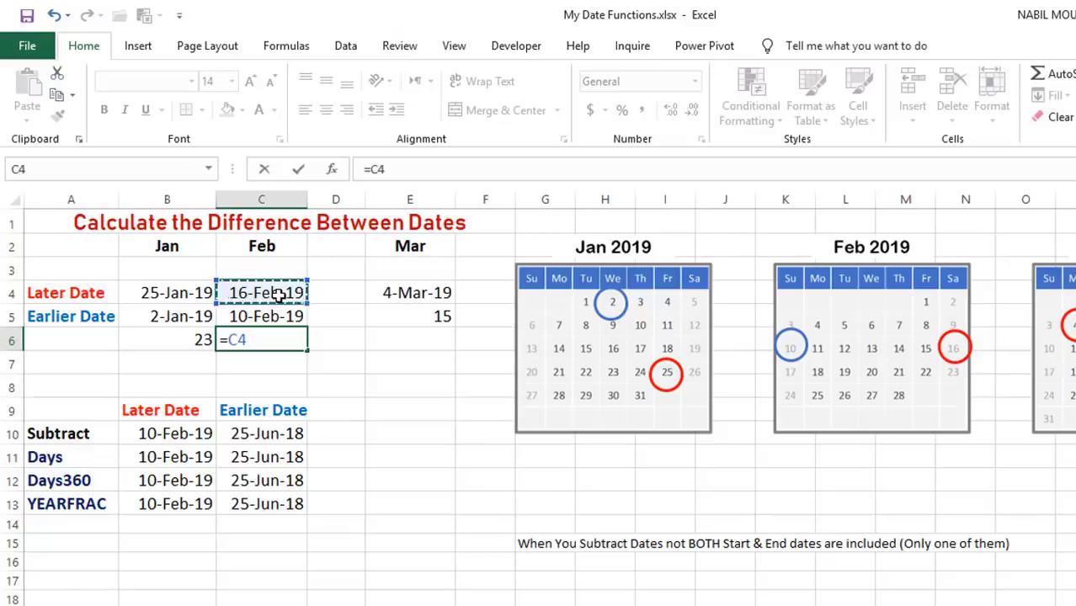
text(-)
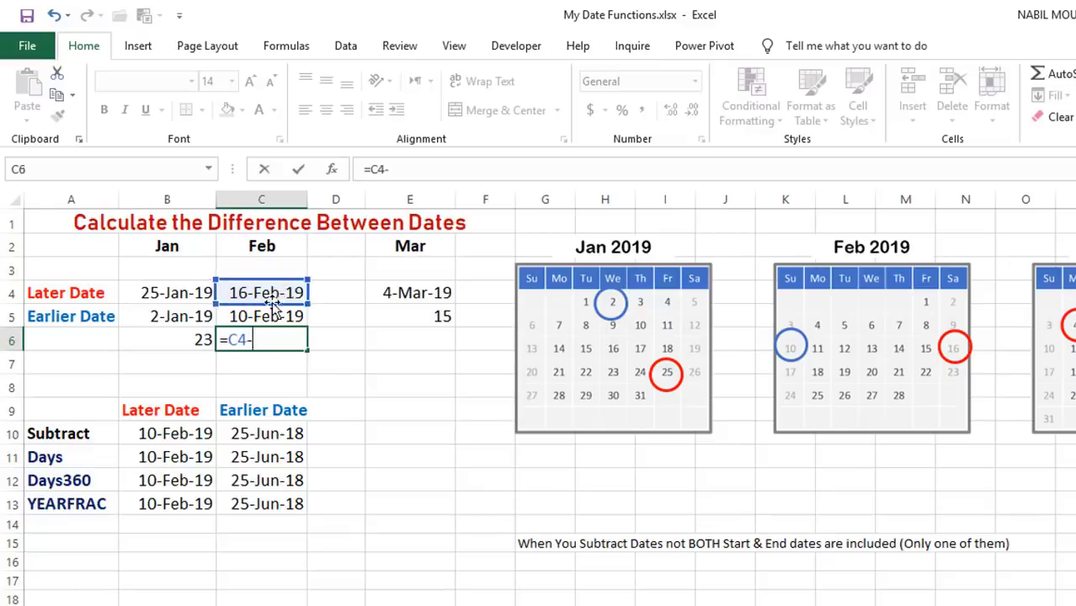
click(269, 316)
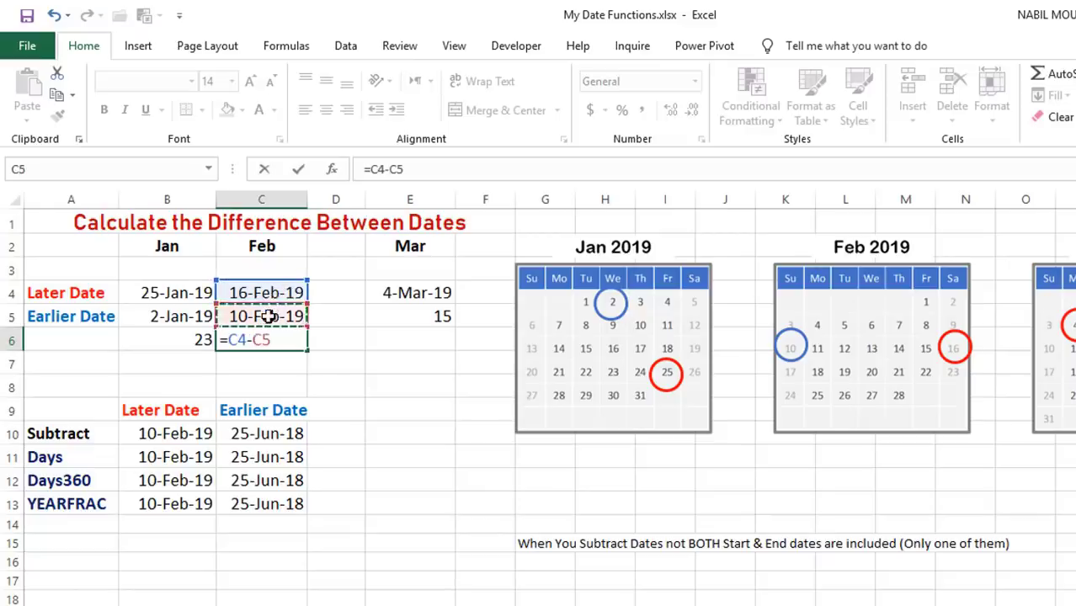
key(ctrl+Return)
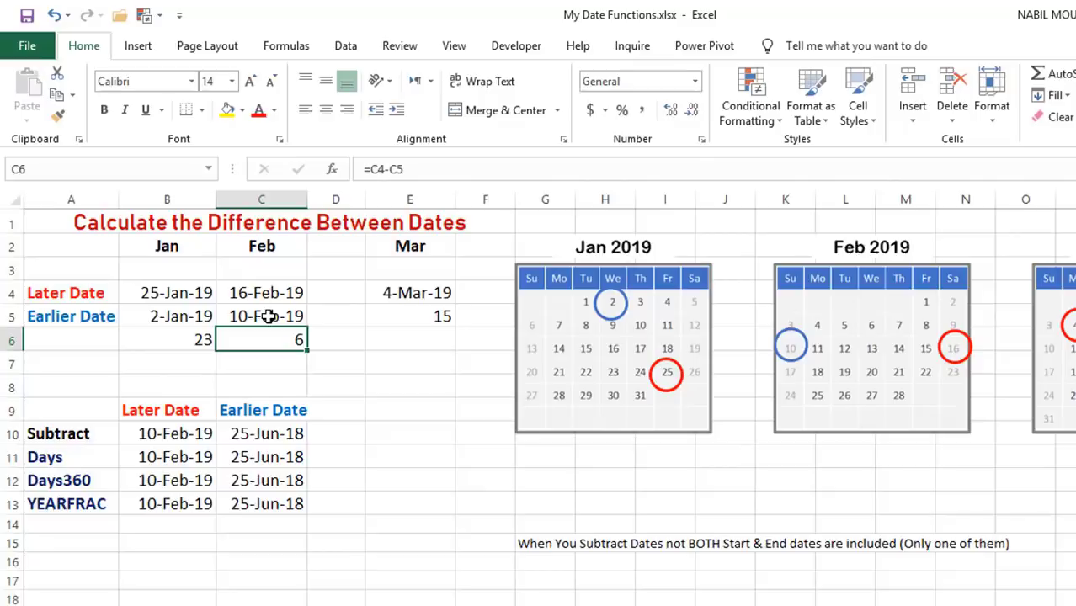
Calculate the days between the two dates in the Subtract row by entering =B10-C10 in D10
click(335, 433)
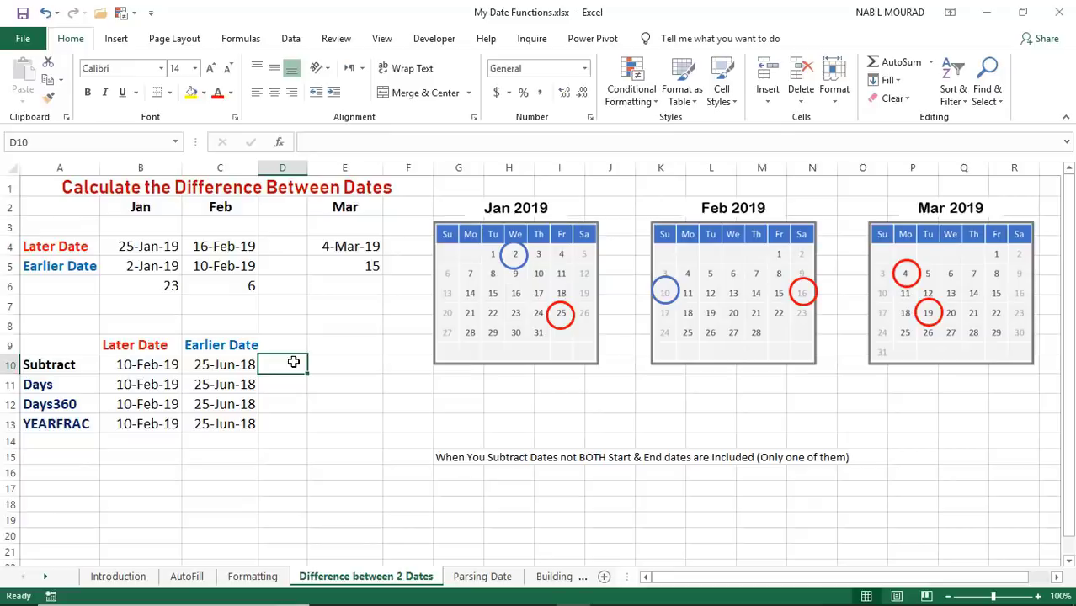
text(=)
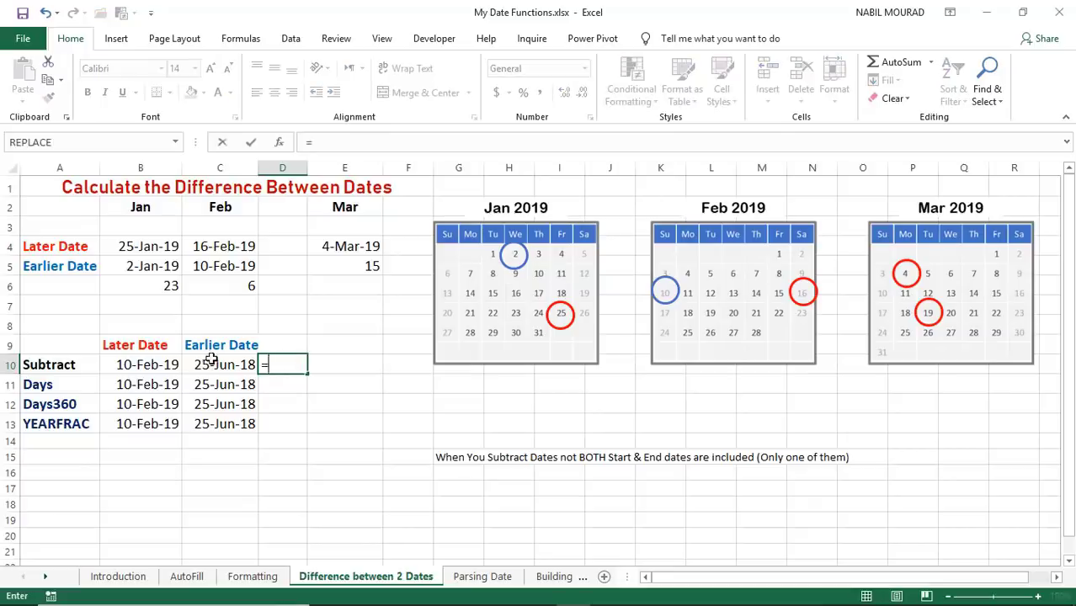
click(130, 364)
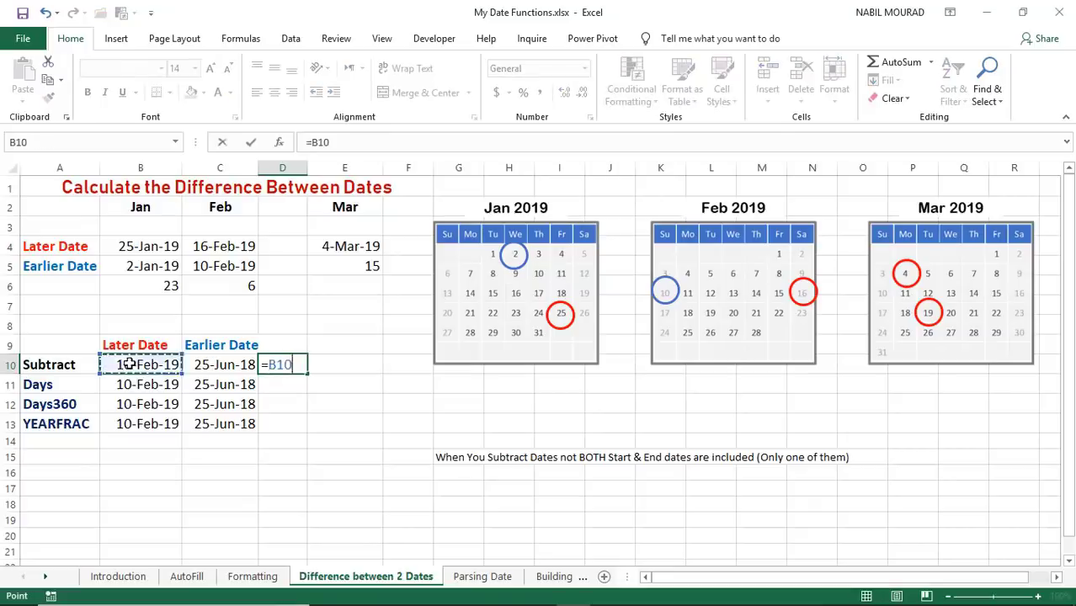
text(-)
click(206, 367)
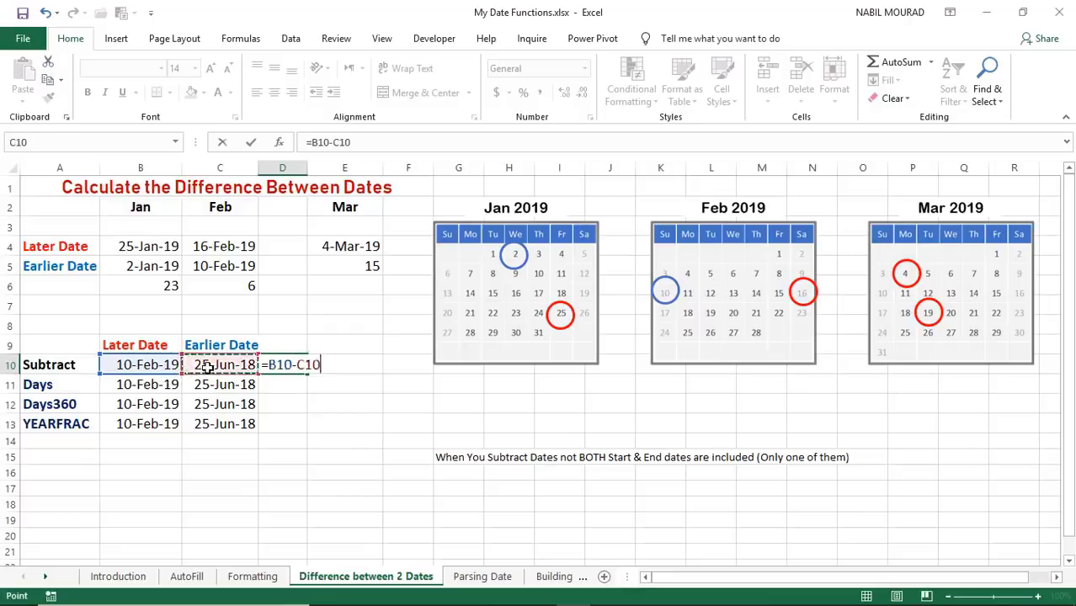
key(Return)
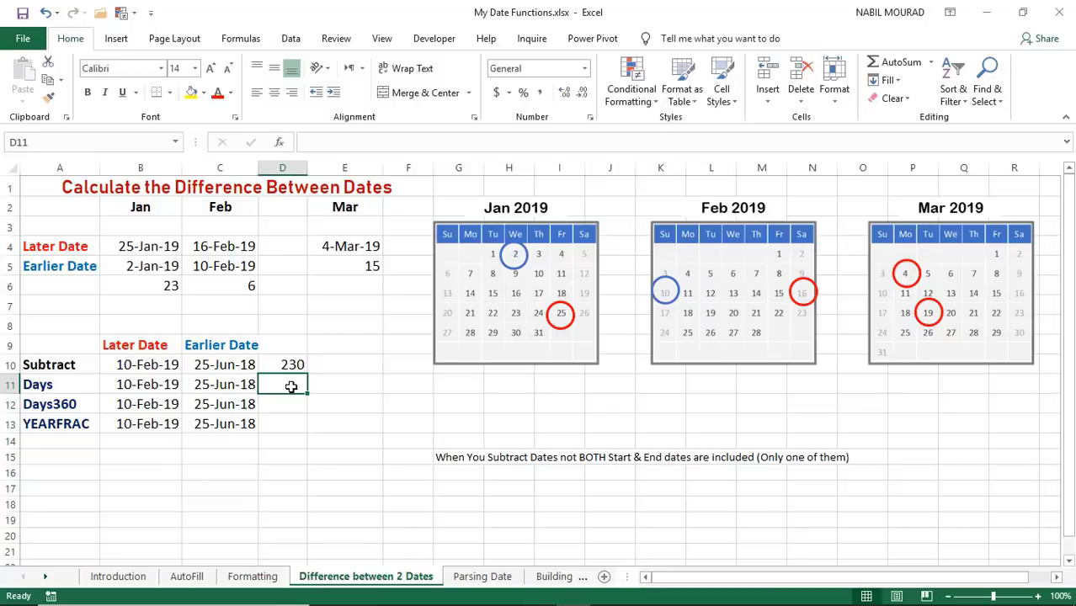
Calculate the days between the two dates in the Days row by entering =DAYS(B11,C11) in D11
text(=days)
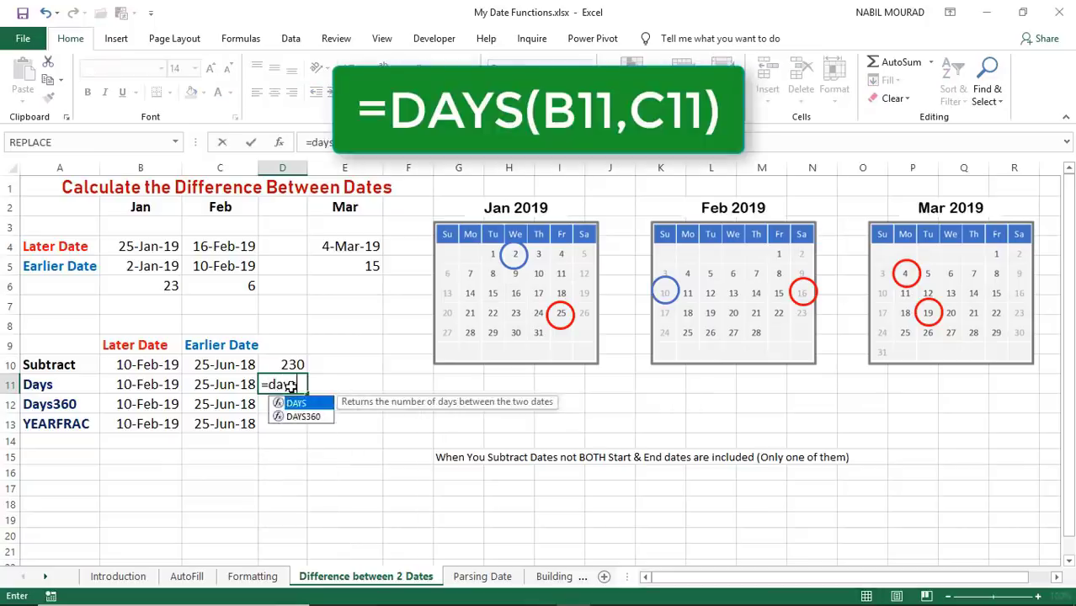
key(Tab)
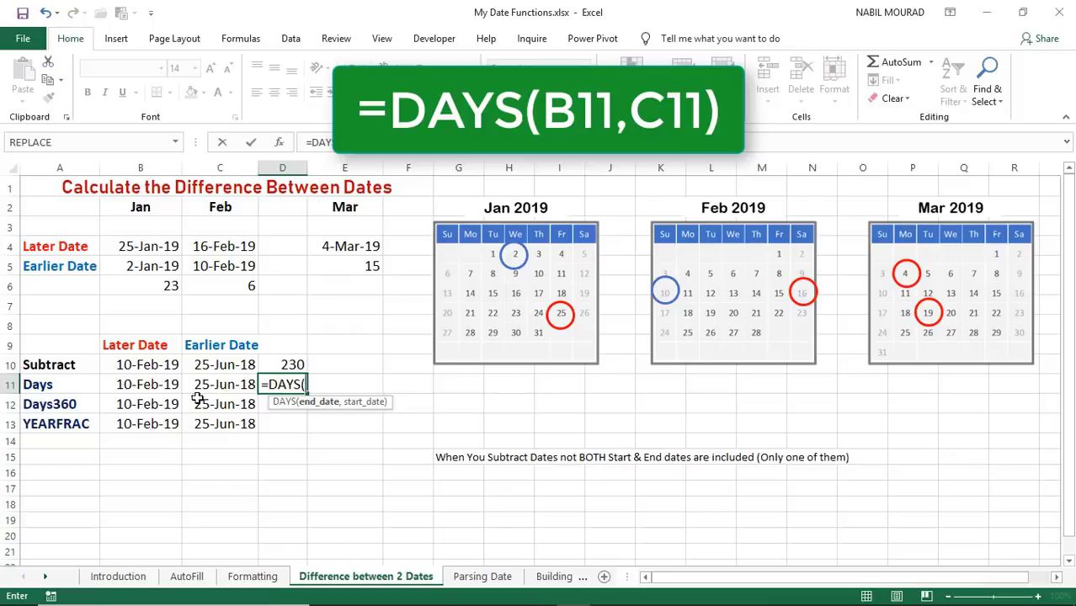
click(149, 384)
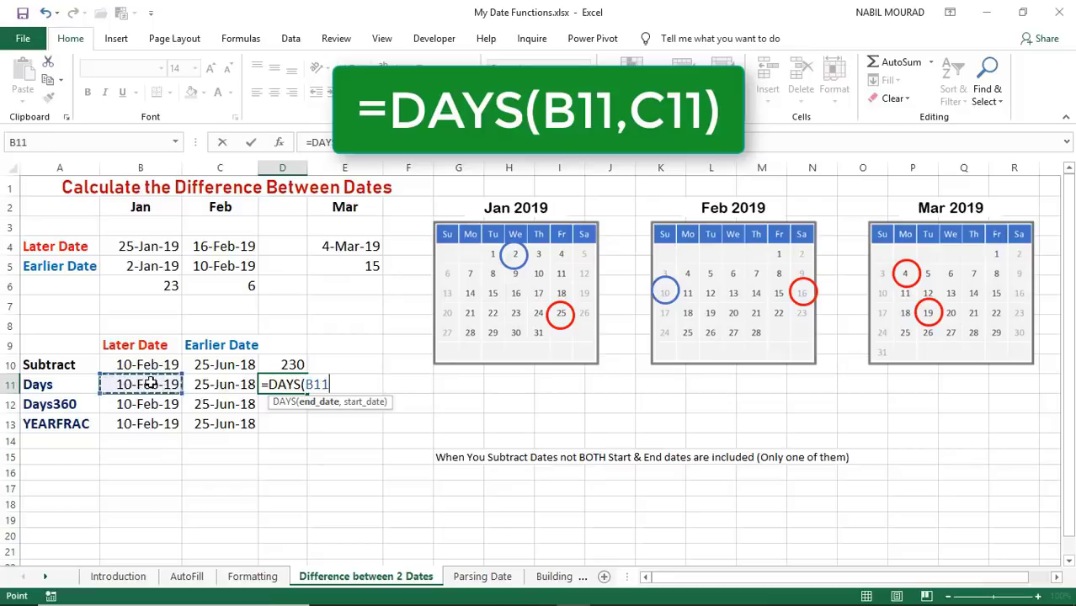
text(,)
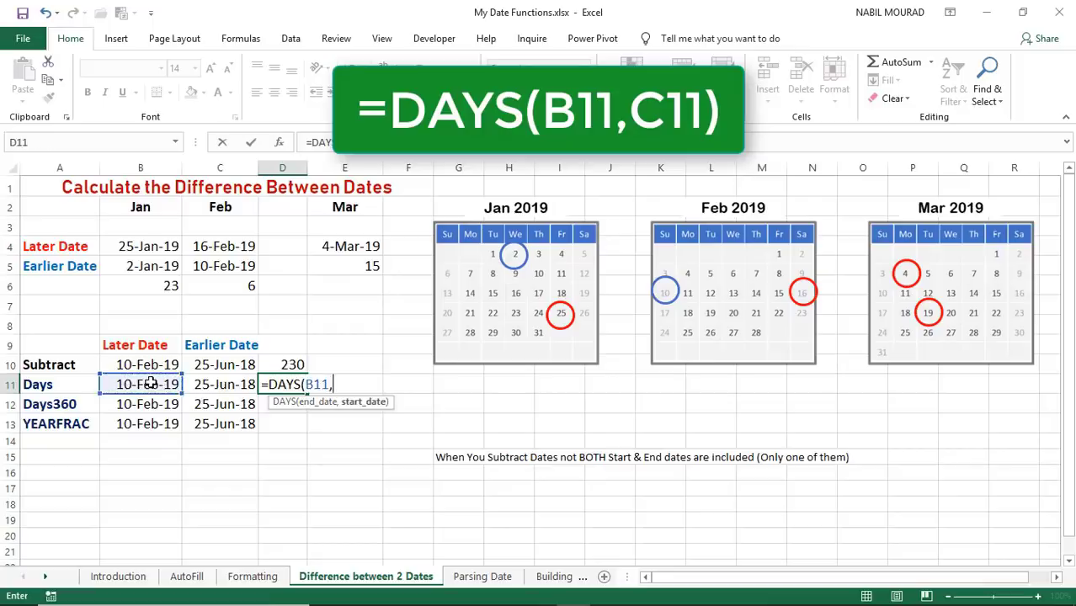
click(202, 386)
text())
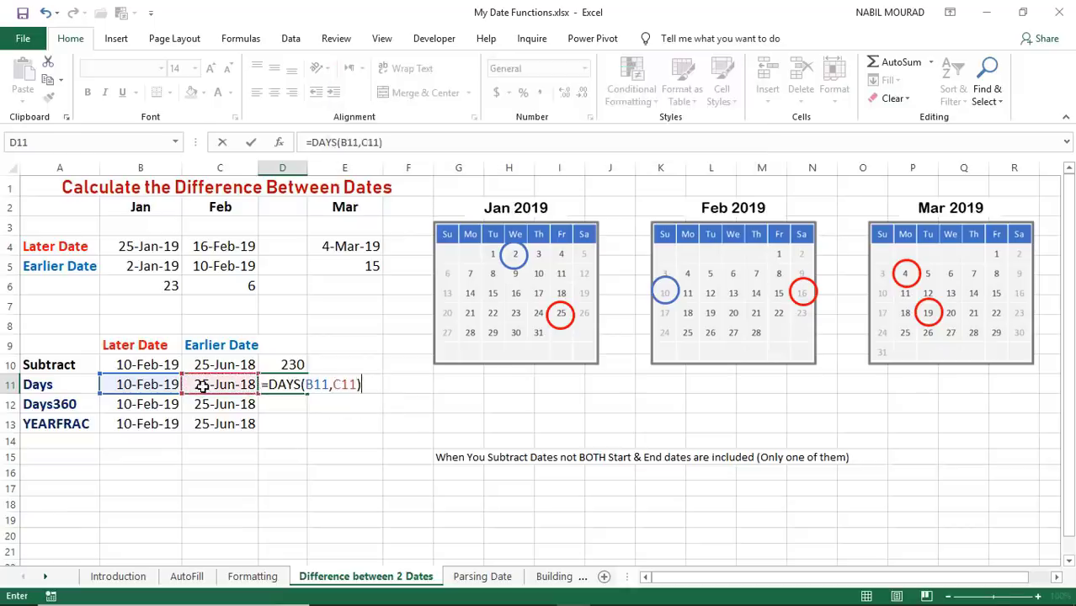
key(Return)
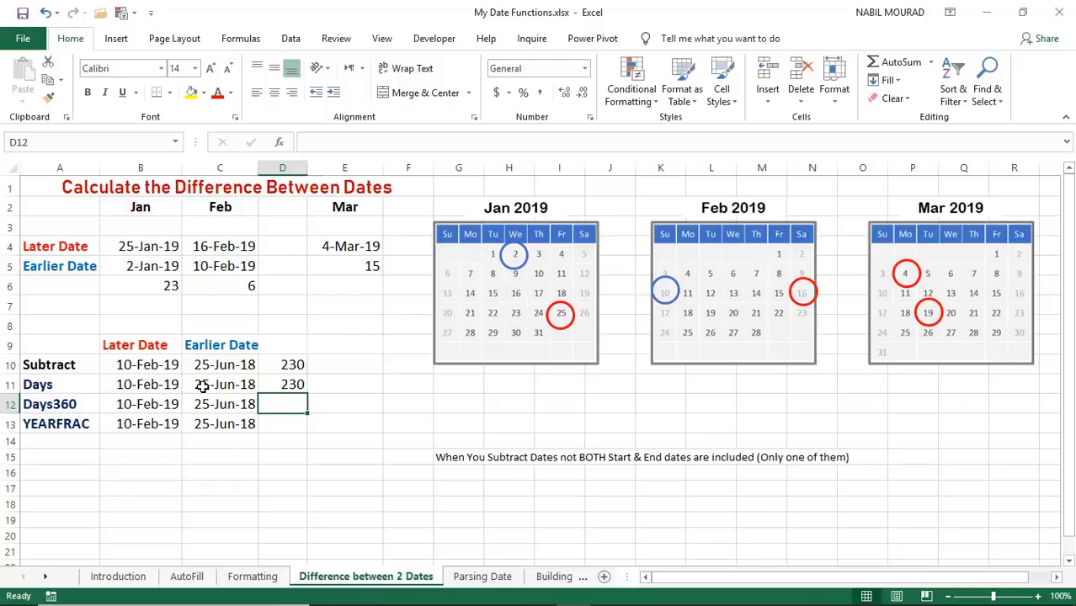
Calculate the difference on a 360-day year in the Days360 row by entering =DAYS360(C12,B12) in D12
text(=days3)
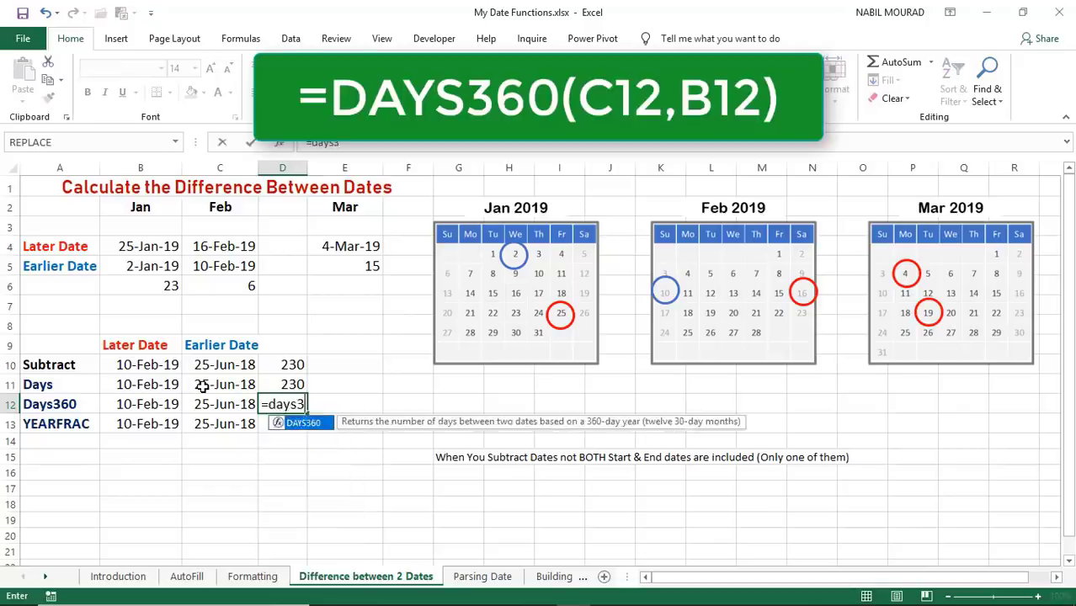
key(Tab)
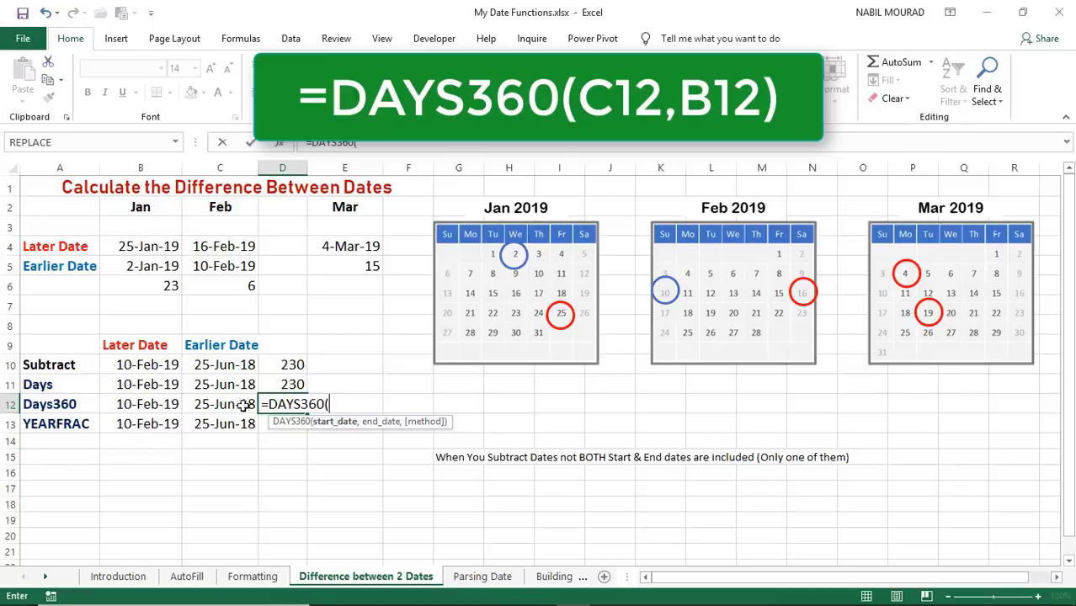
click(209, 406)
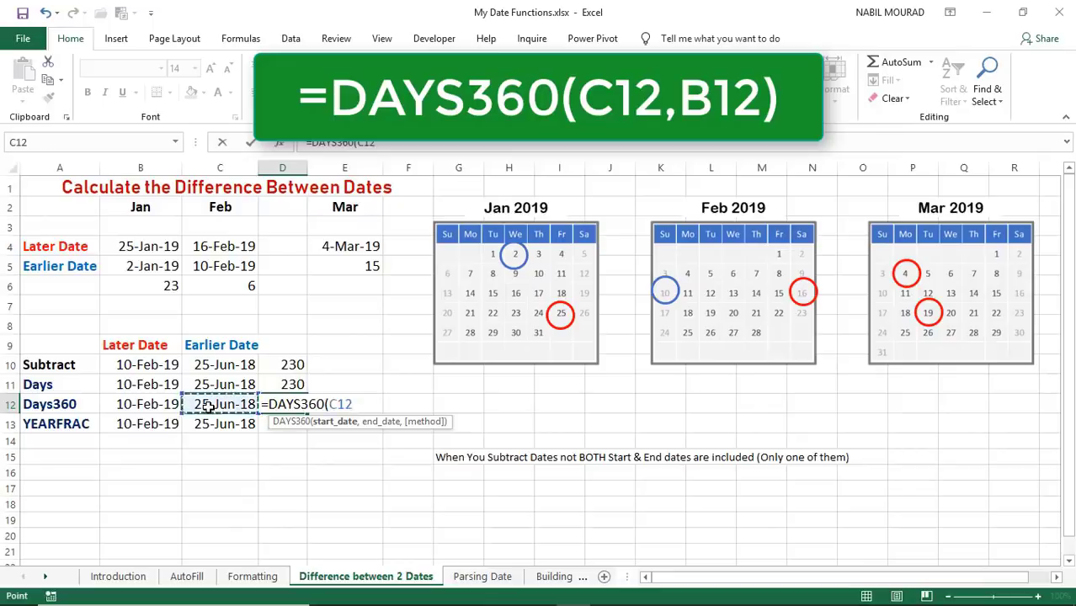
text(,)
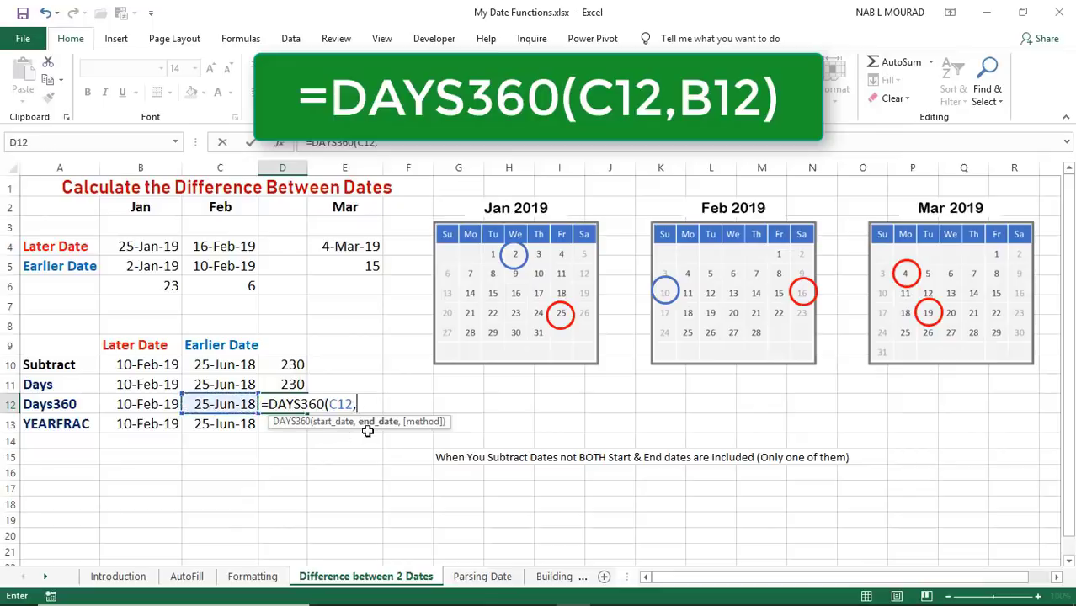
click(137, 401)
text())
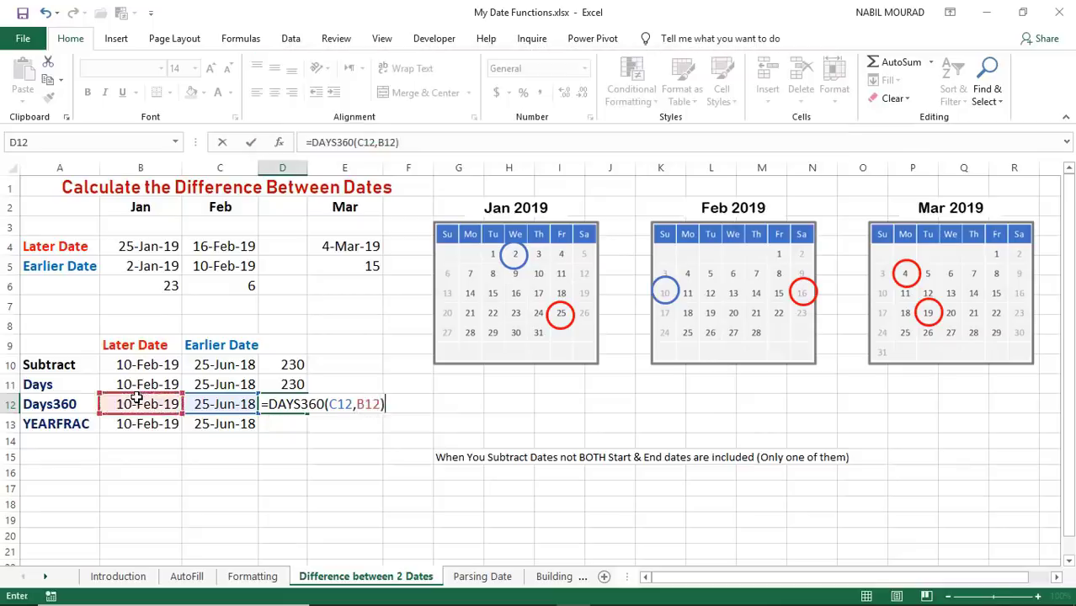
key(Return)
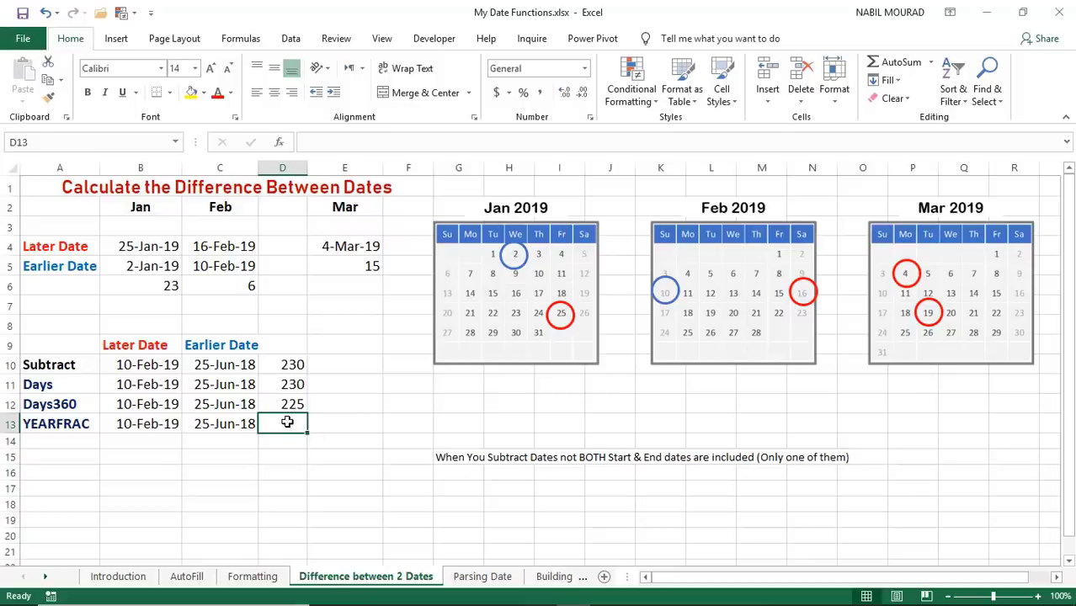
Calculate the fraction of a year between the two dates by entering =YEARFRAC(C13,B13) in D13
text(=yearf)
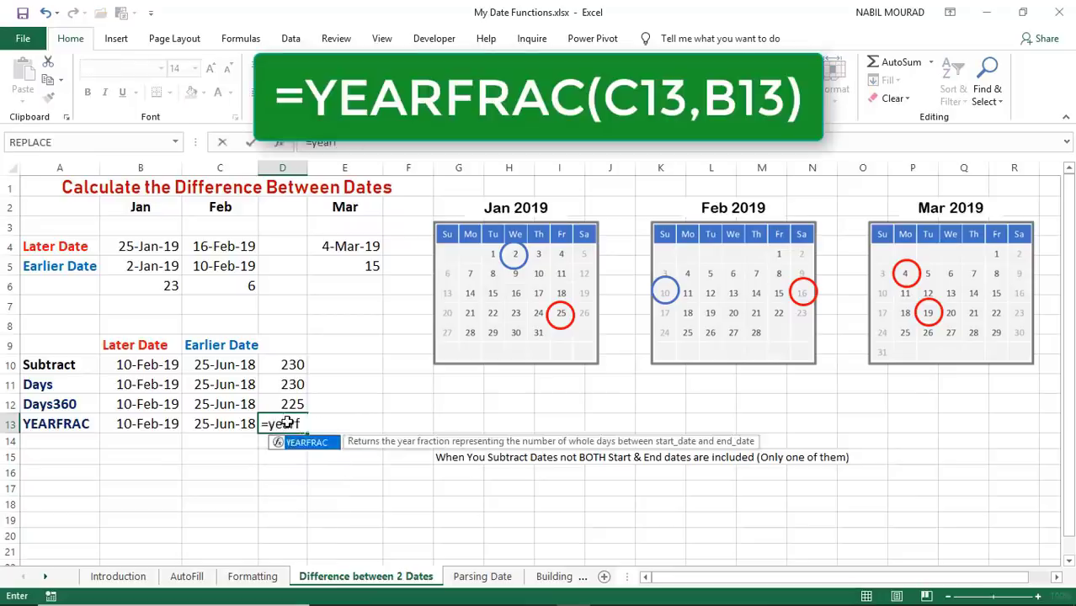
key(Tab)
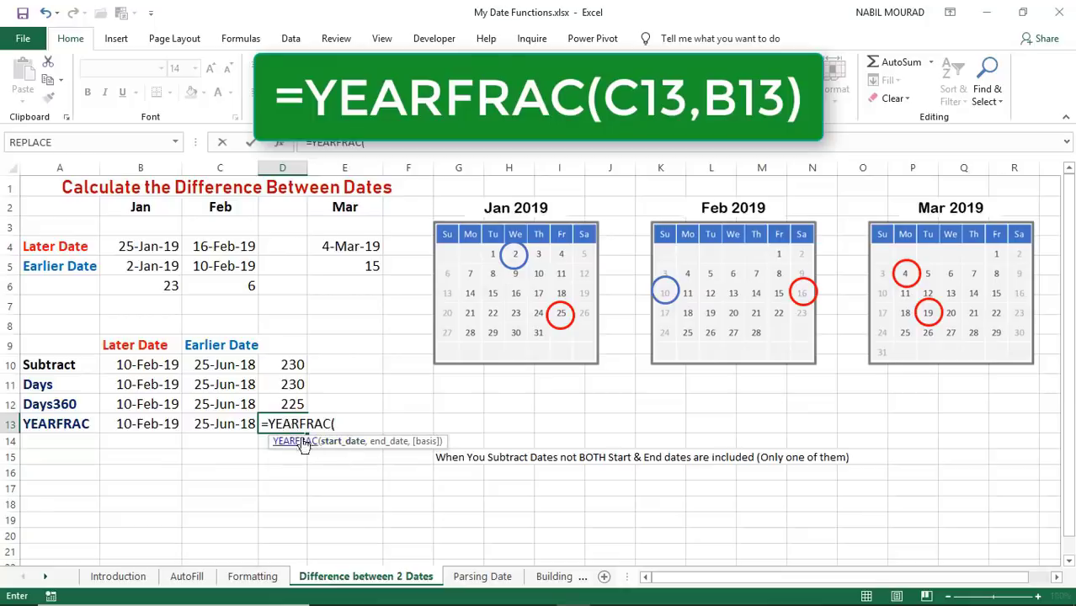
click(211, 425)
text(,)
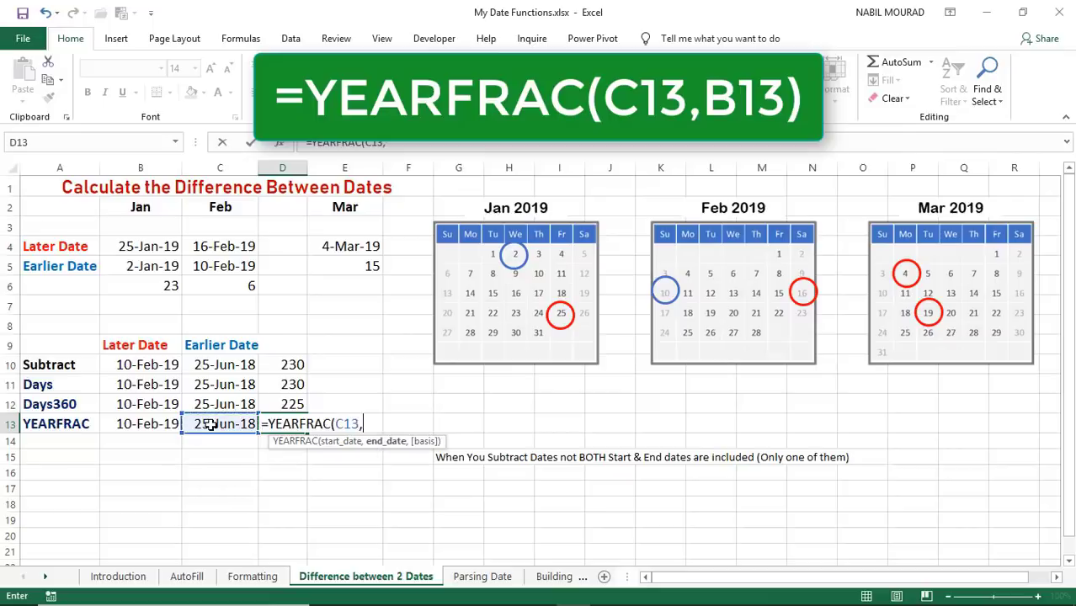
click(146, 423)
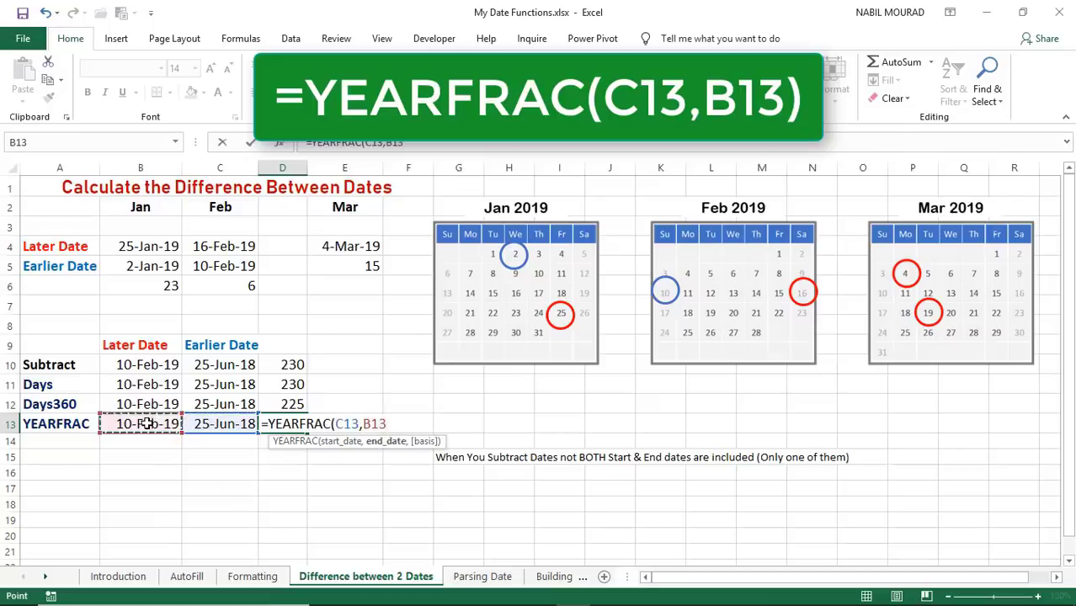
text())
key(Return)
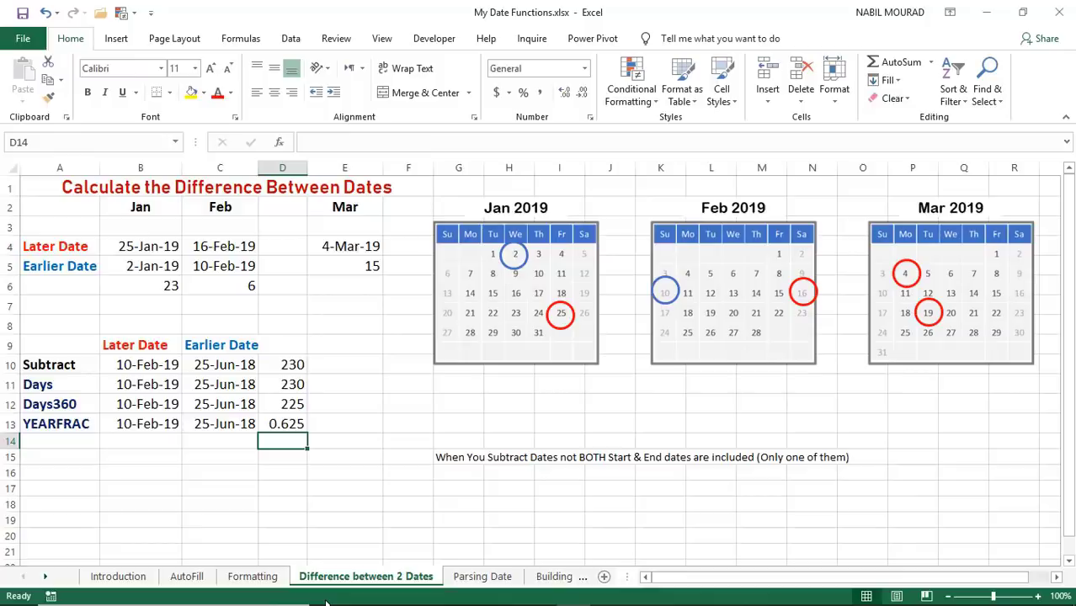
Go to the Parsing Date sheet and extract the day number from the date in C3 with =DAY(C3) in C5
key(ctrl+Page_Down)
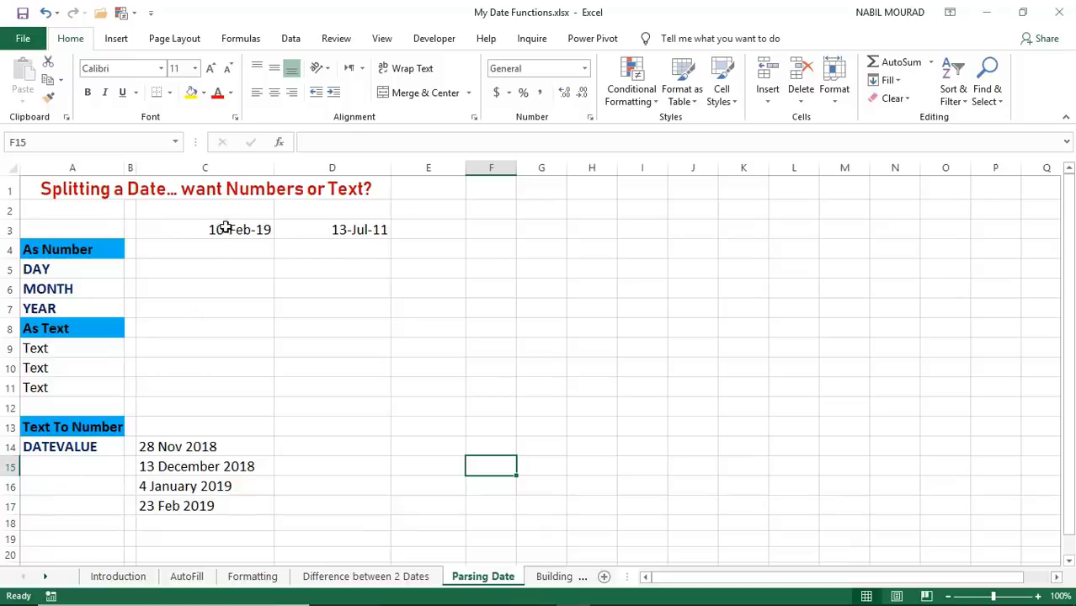
click(226, 228)
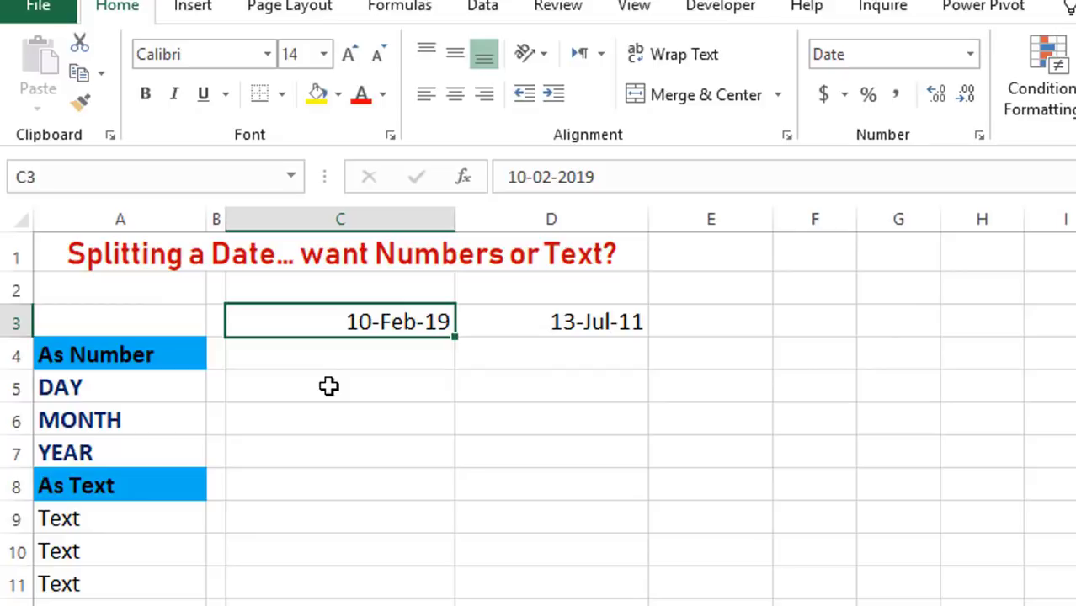
click(328, 386)
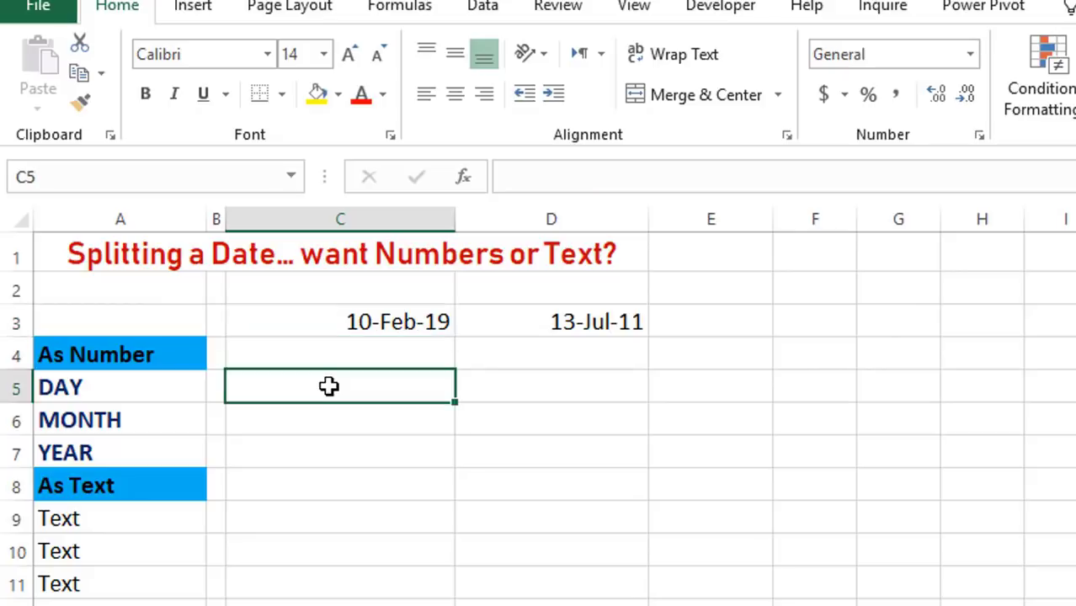
text(=day)
key(Tab)
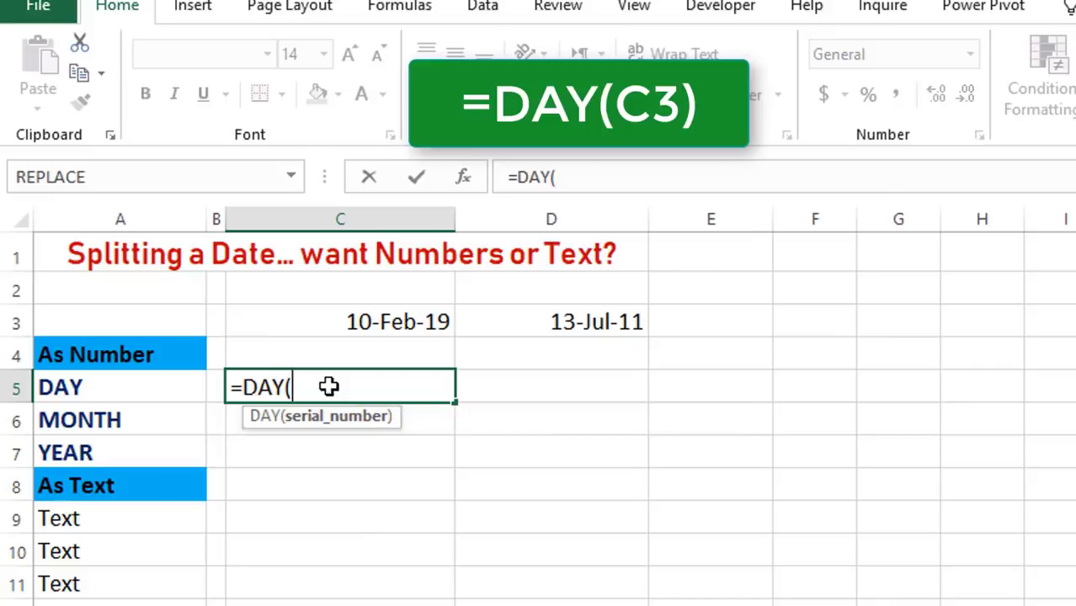
click(376, 315)
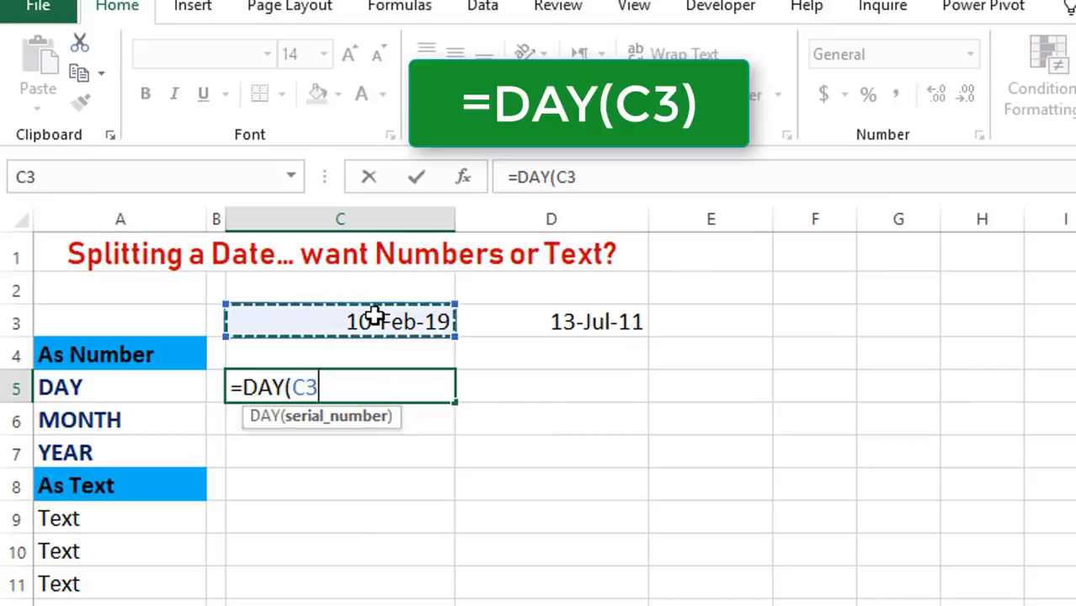
text())
key(Return)
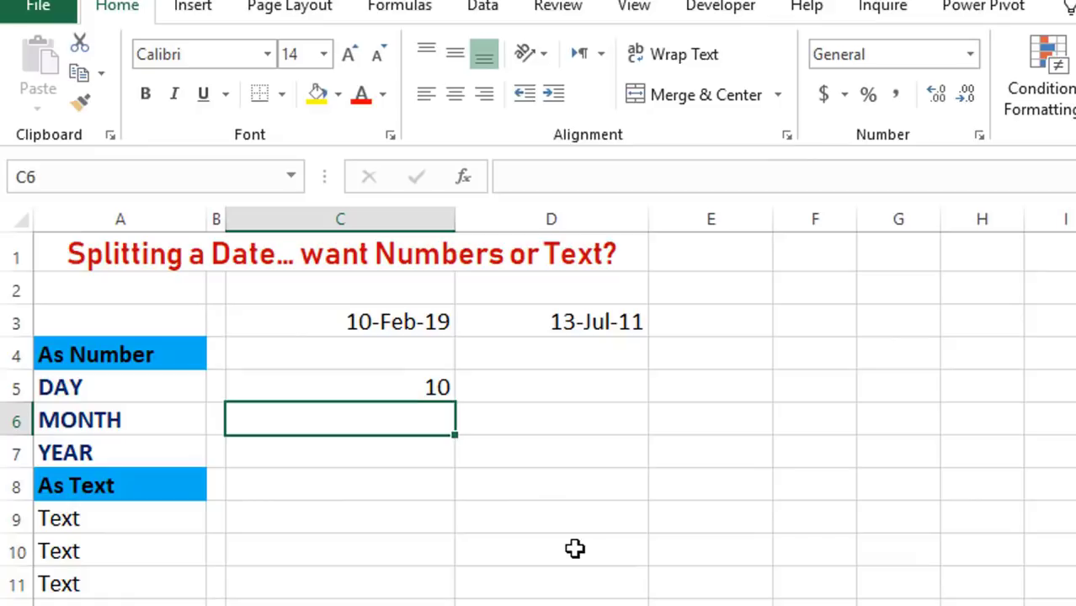
Extract the month number from the date in C3 by entering =MONTH(C3) in C6
text(=mont)
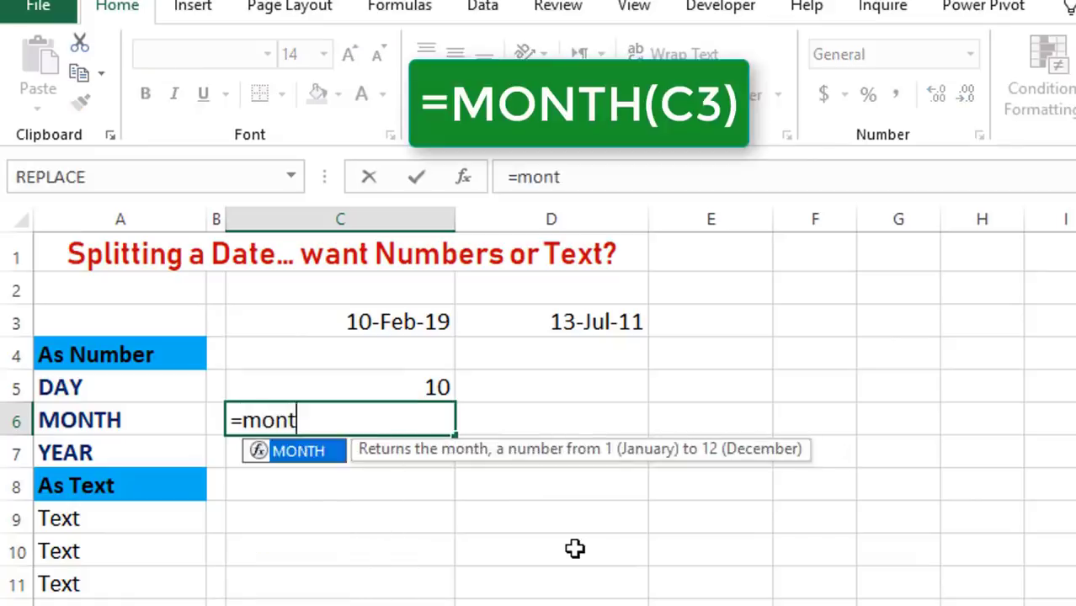
key(Tab)
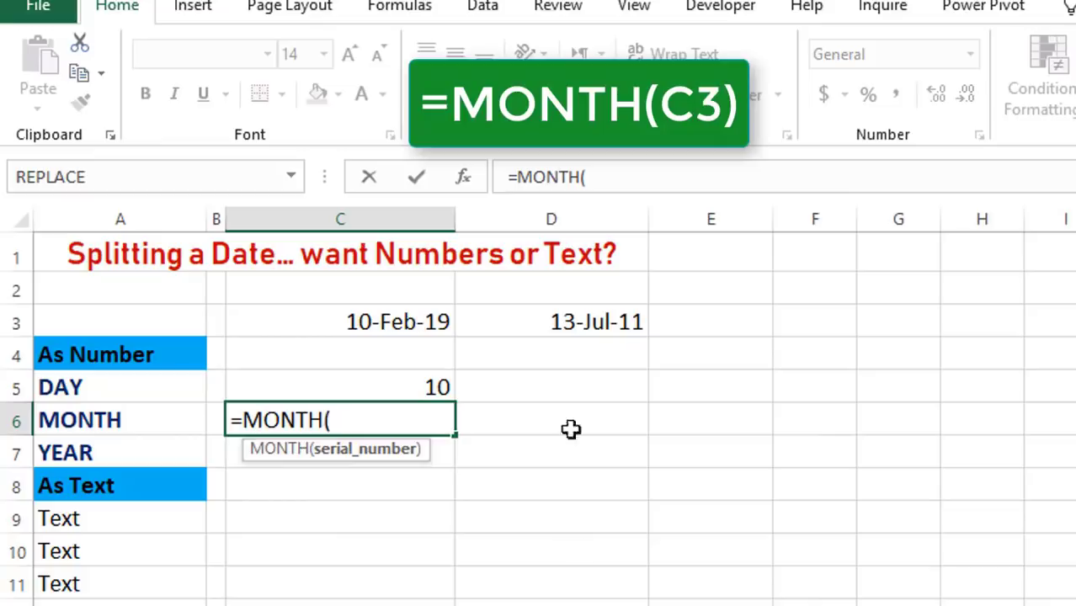
click(389, 324)
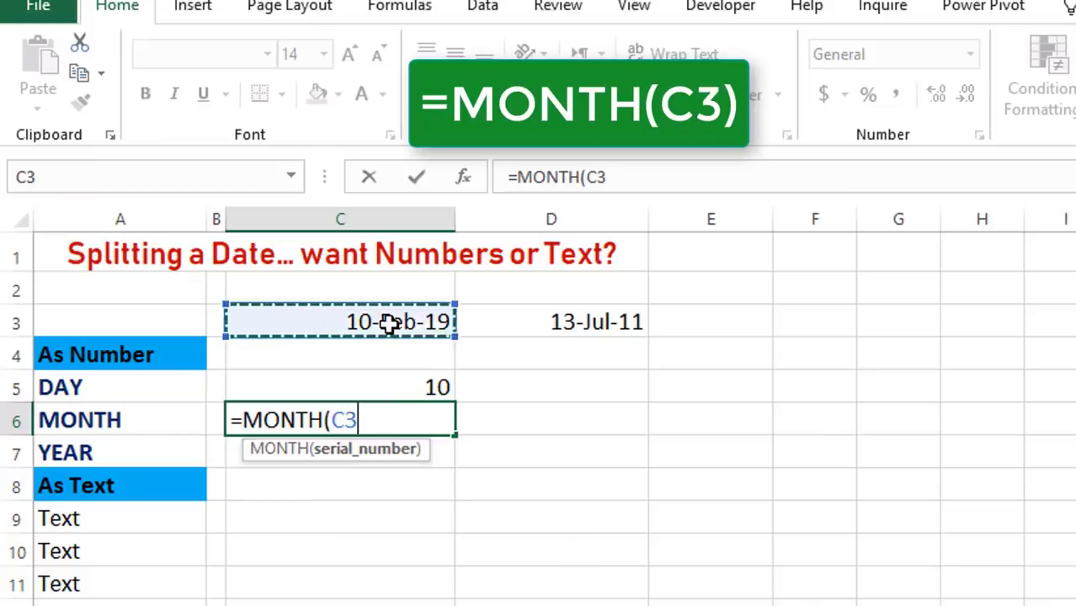
text())
key(Return)
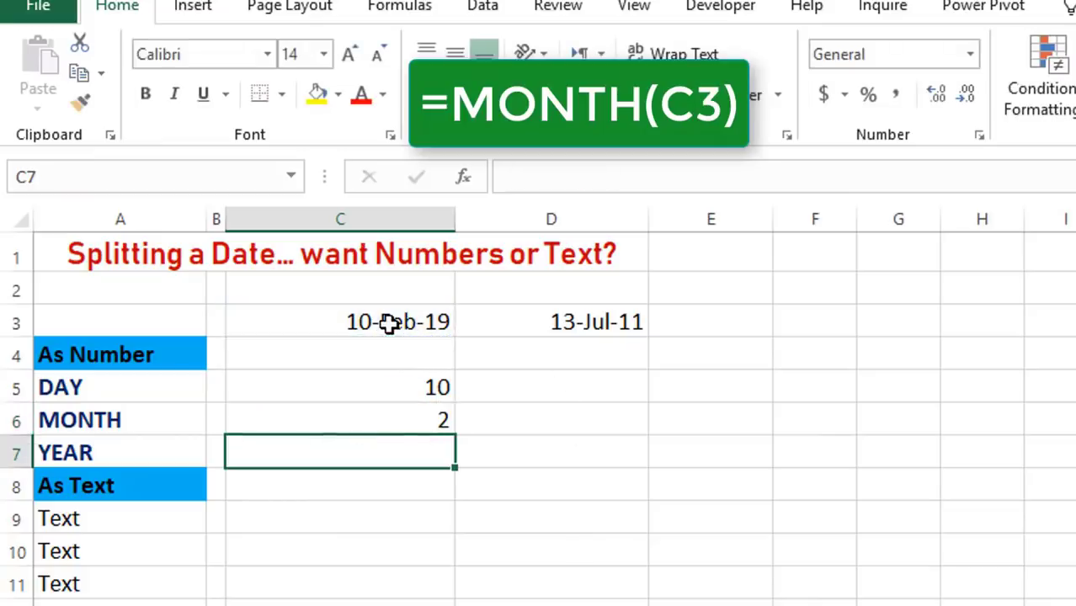
Extract the year from the date in C3 by entering =YEAR(C3) in C7, using the YEAR function
text(=Year)
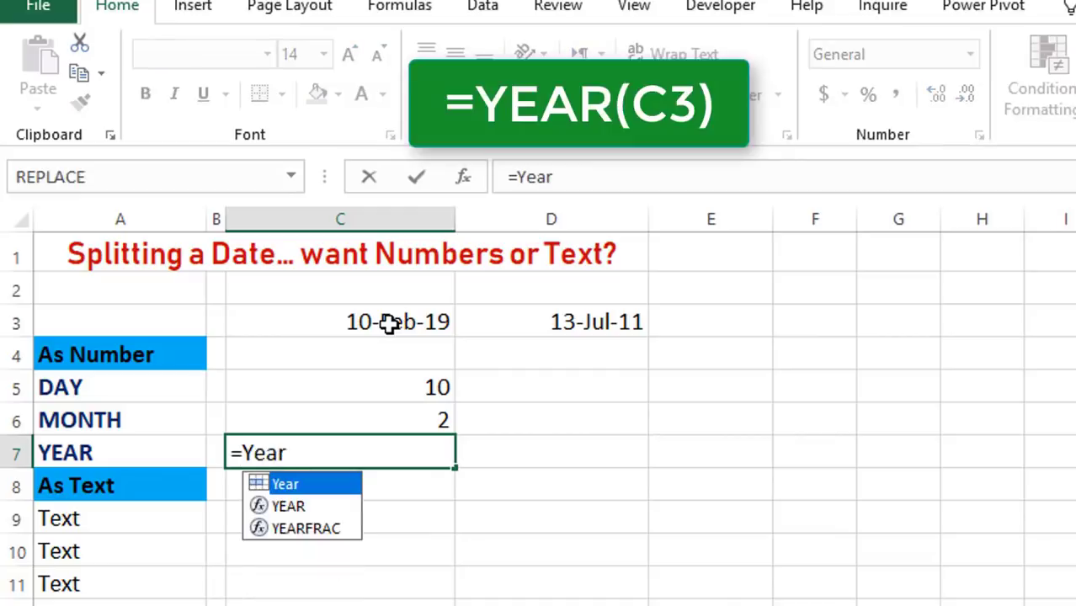
key(Down)
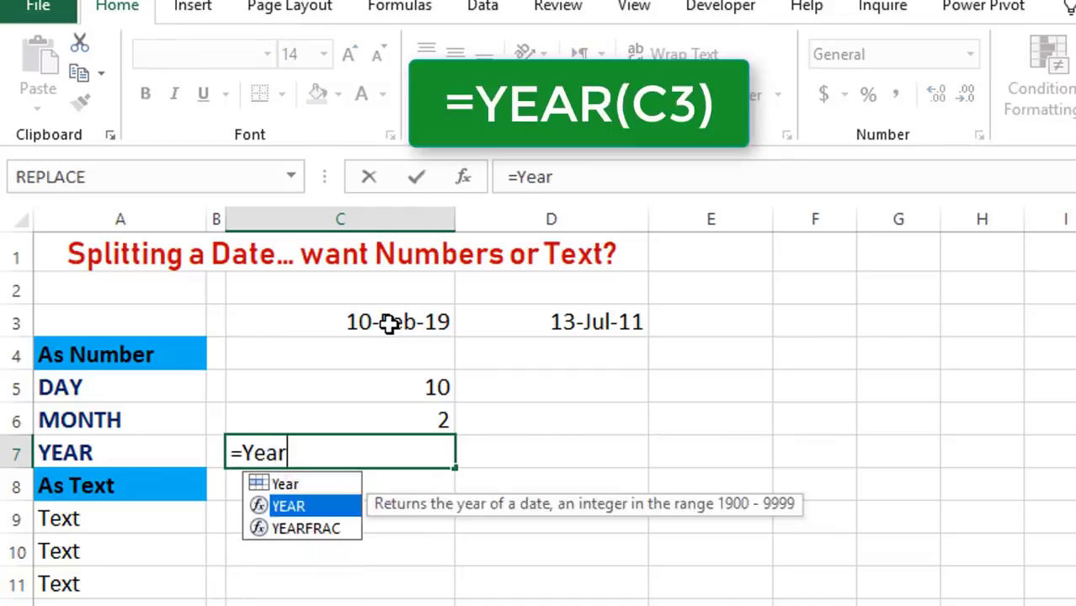
key(Tab)
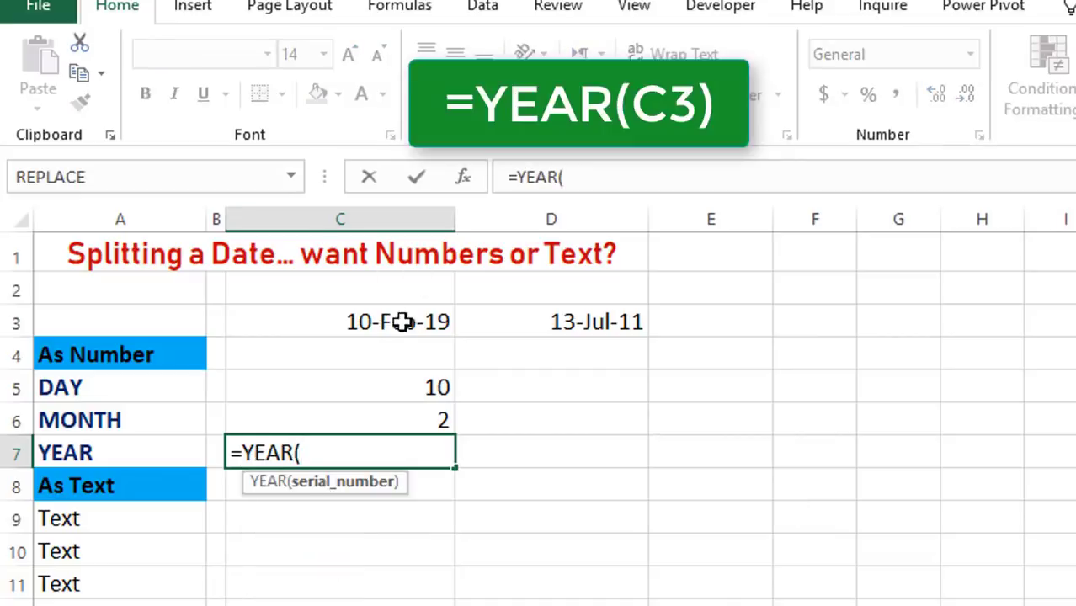
click(401, 323)
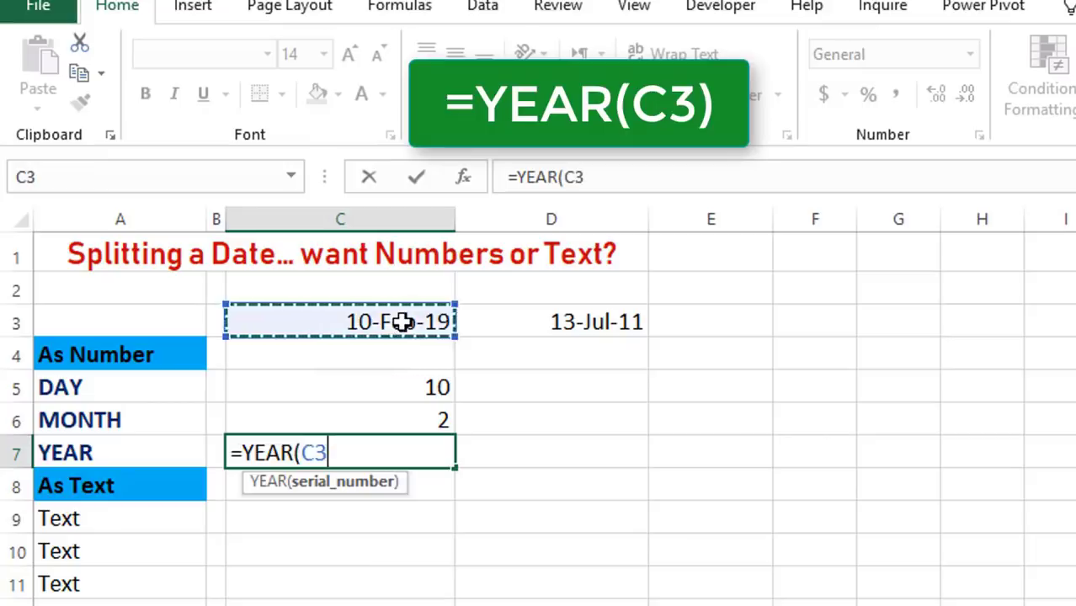
text())
key(Return)
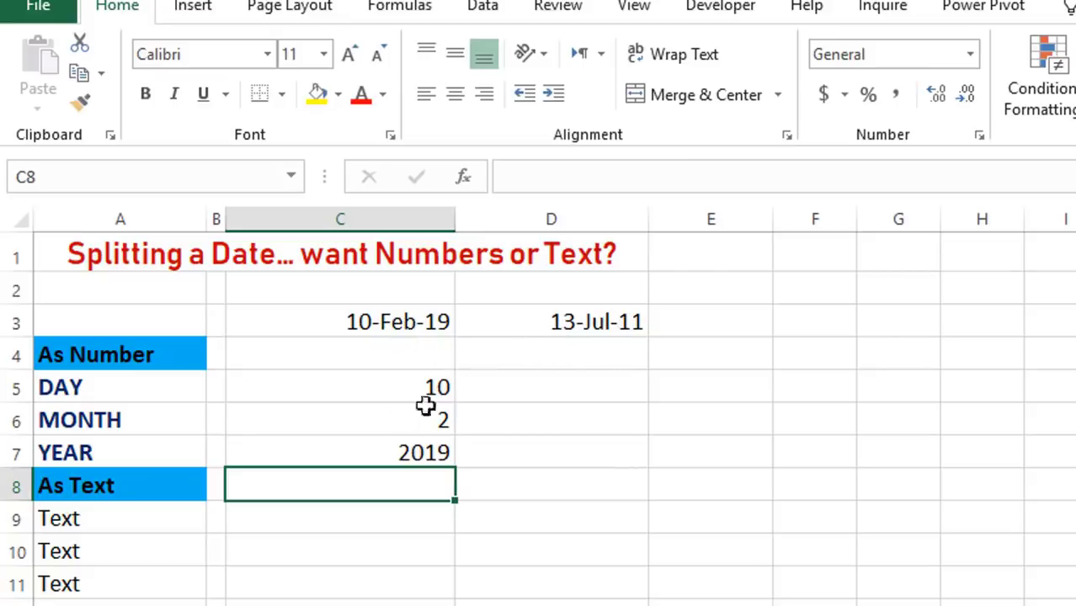
Copy the day, month and year formulas from C5:C7 across to D5:D7 and inspect the copied formulas in D5 and D6
drag(413, 384, 566, 466)
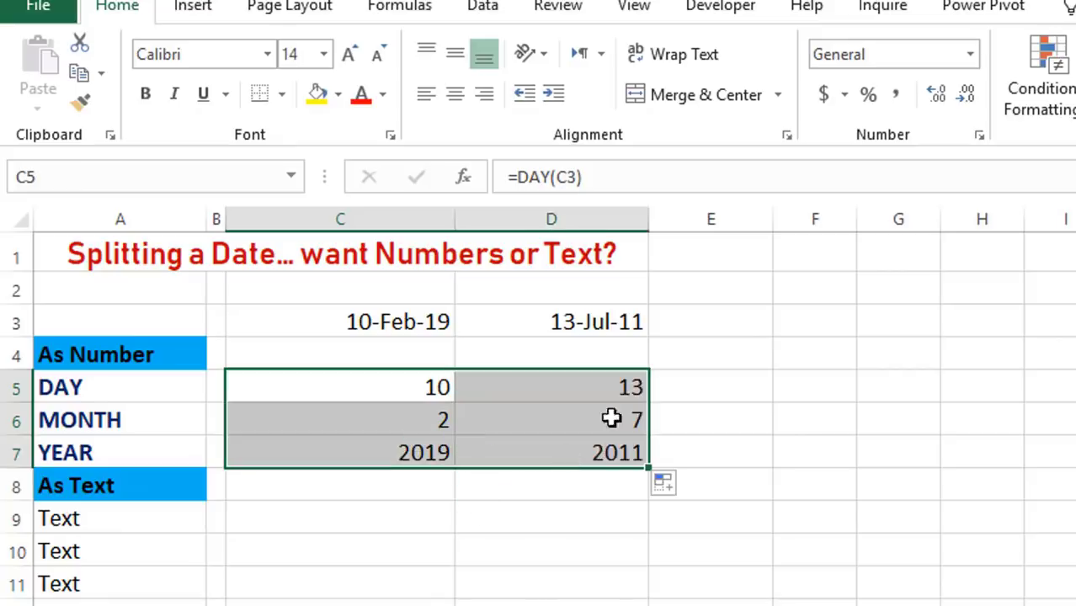
click(600, 381)
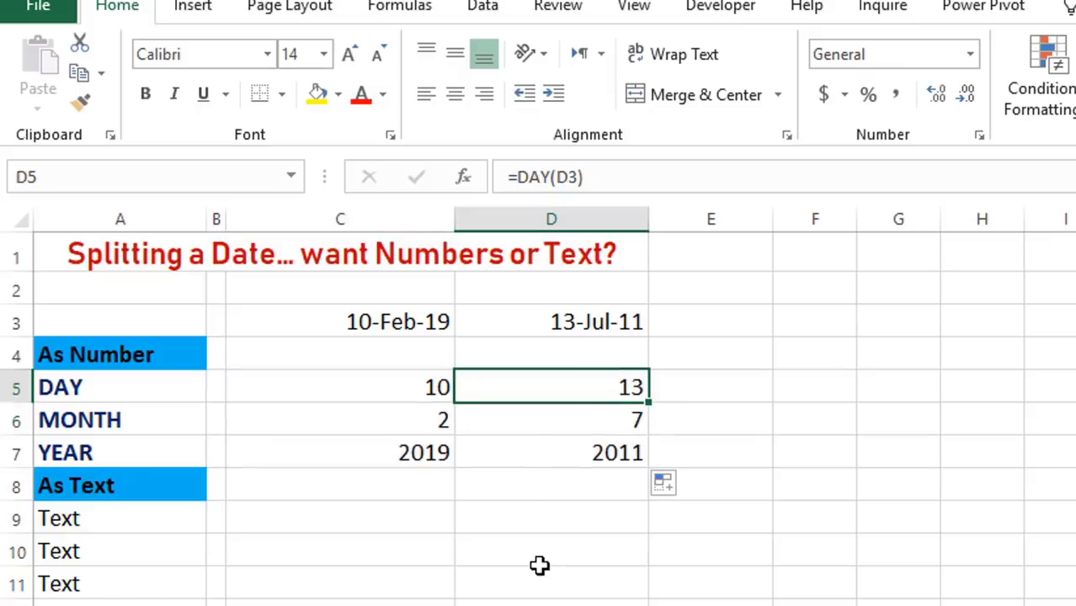
click(558, 416)
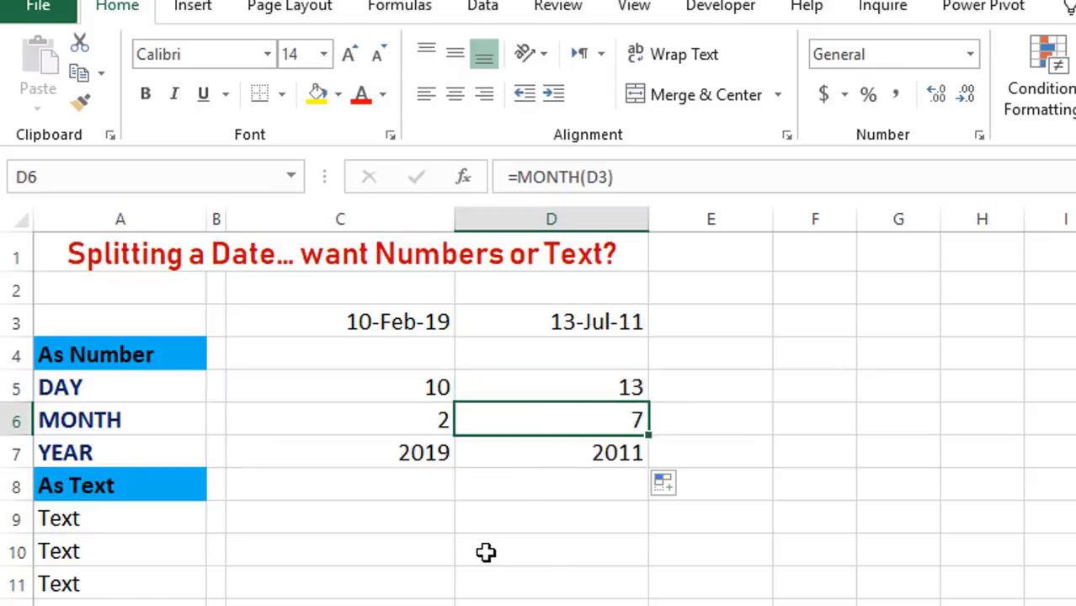
Check the copied year formula in D7, and enter =TEXT(C3,"ddd") in C9 to return the abbreviated weekday name of the date
click(548, 451)
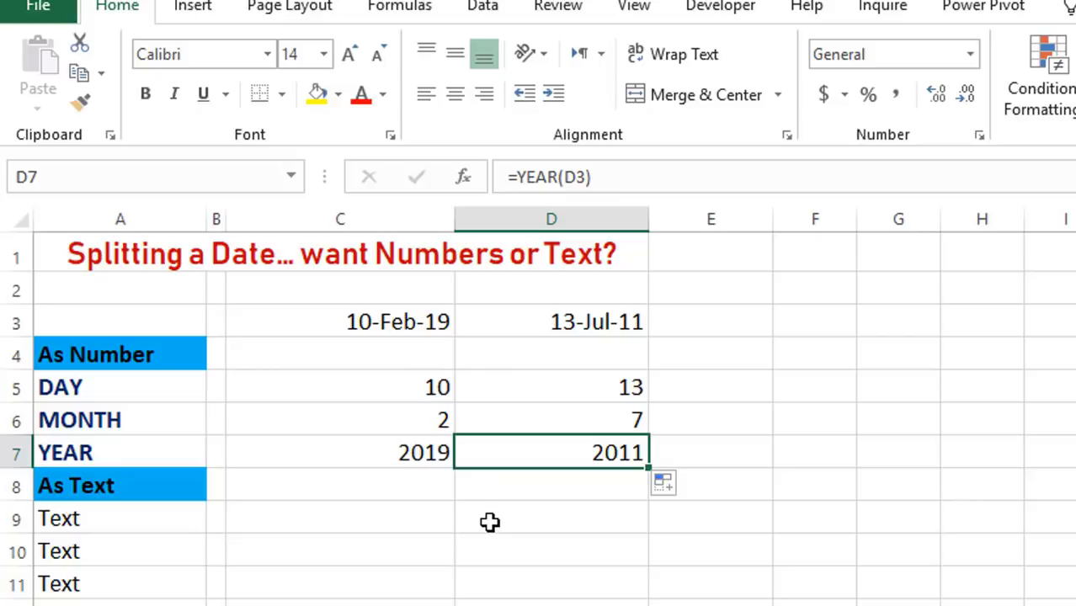
click(446, 517)
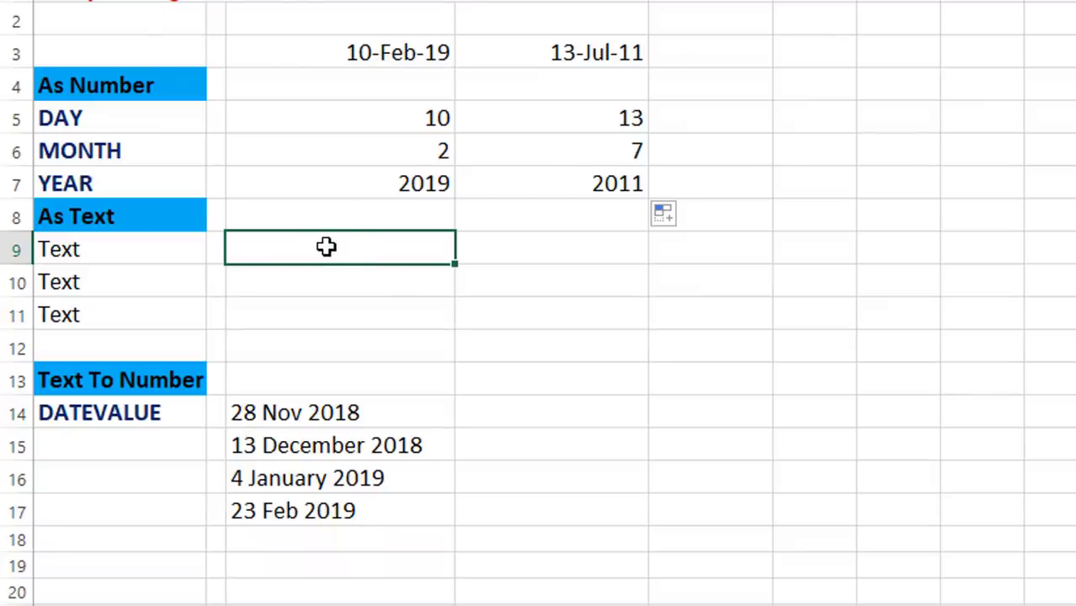
text(=text)
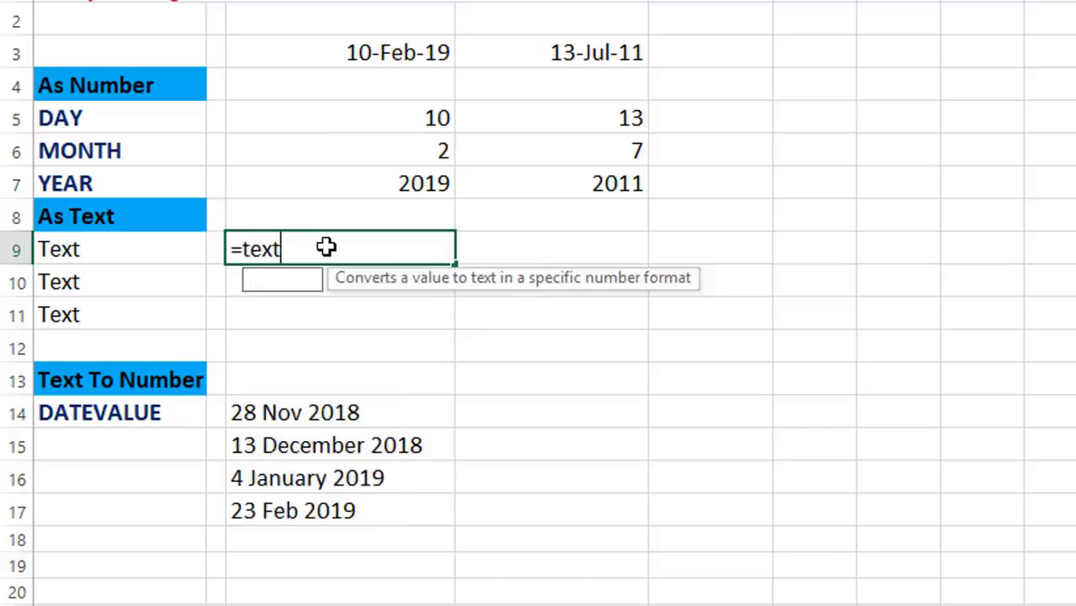
key(Tab)
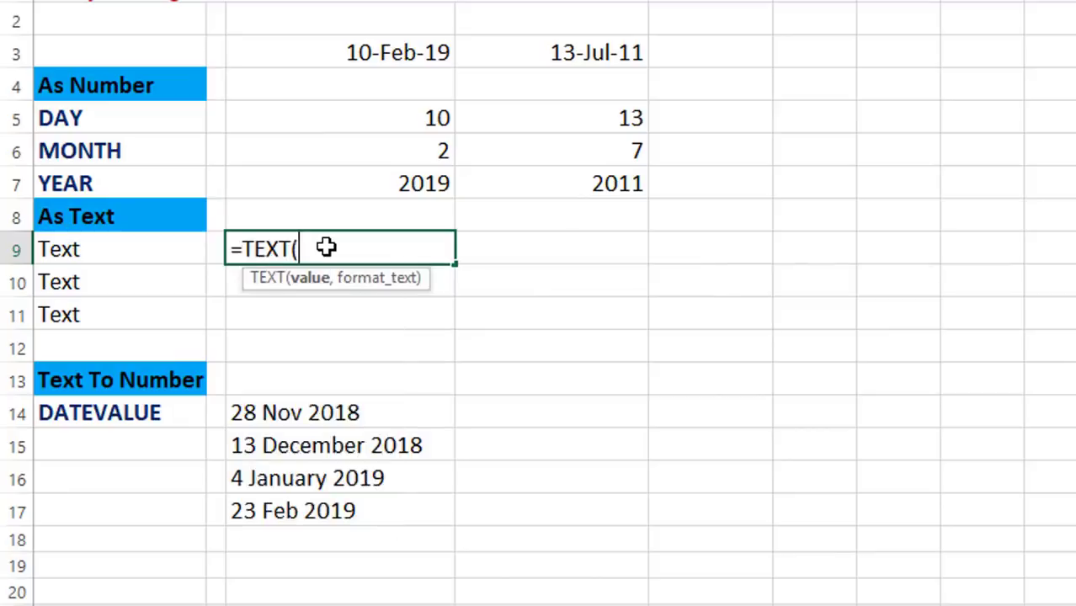
click(369, 52)
text(,)
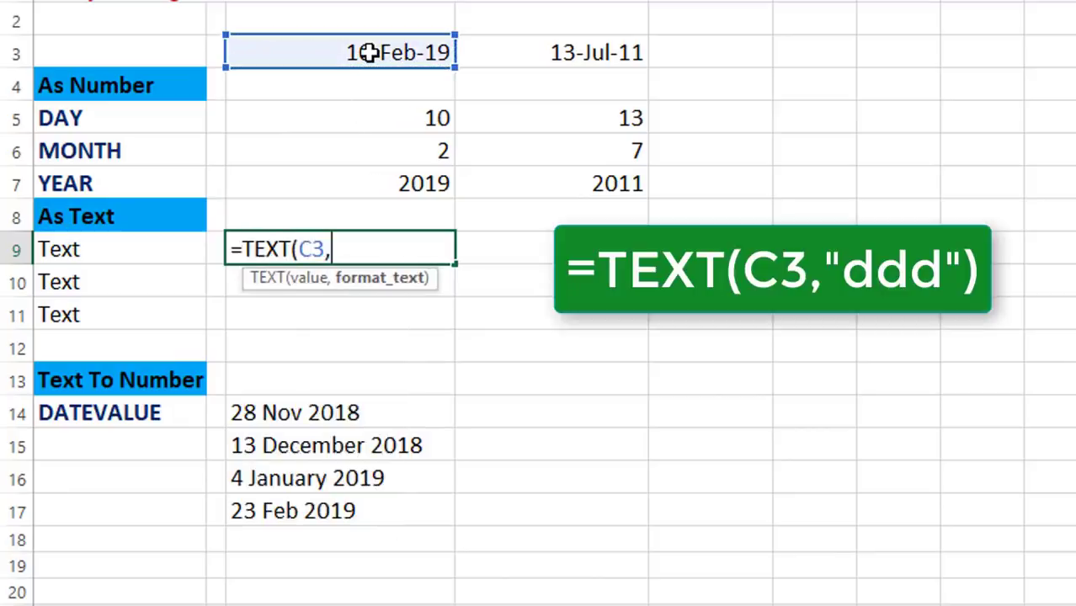
text("ddd)
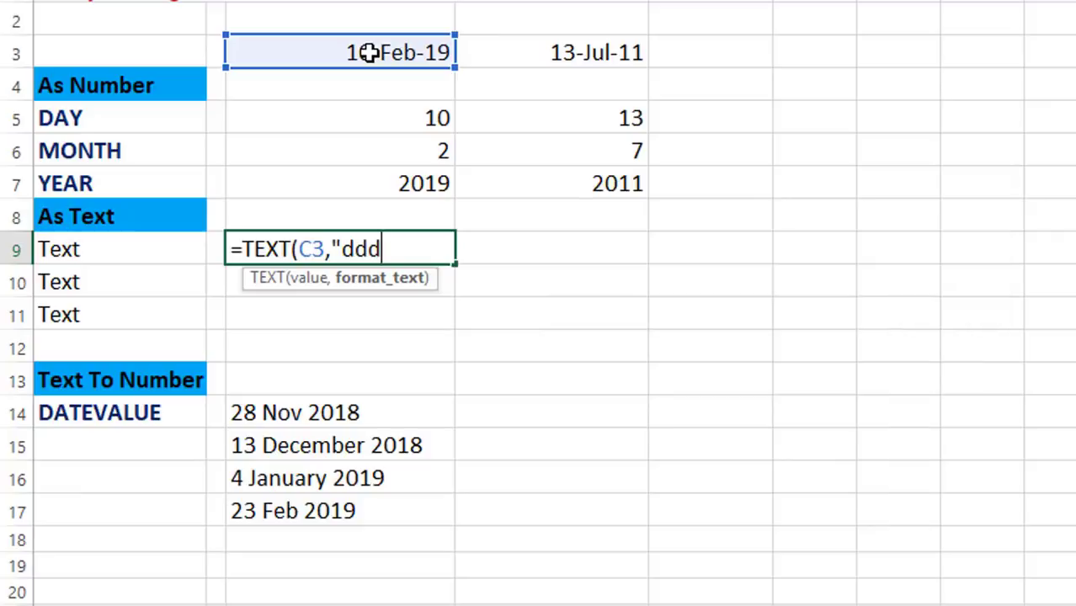
text("))
key(Return)
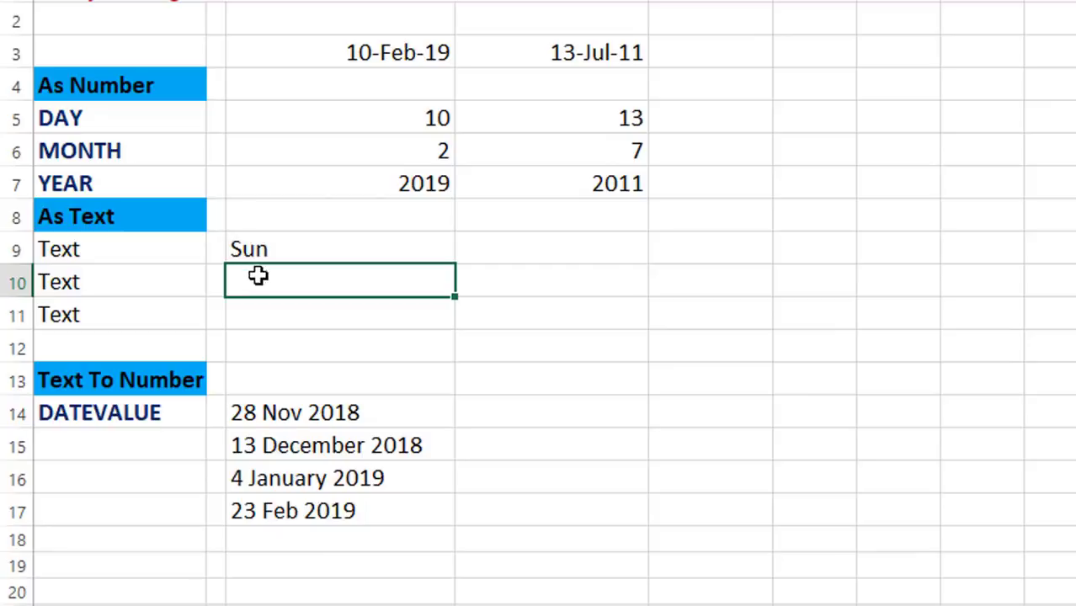
Return the abbreviated month name of the date in C3 as text by entering =TEXT(C3,"mmm") in C10
text(=text)
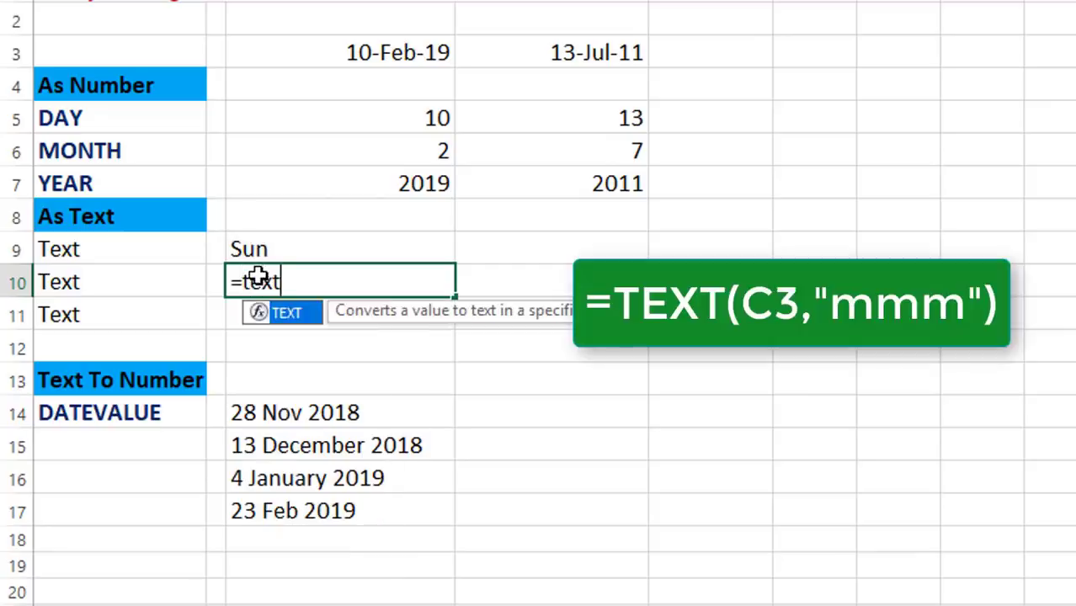
key(Tab)
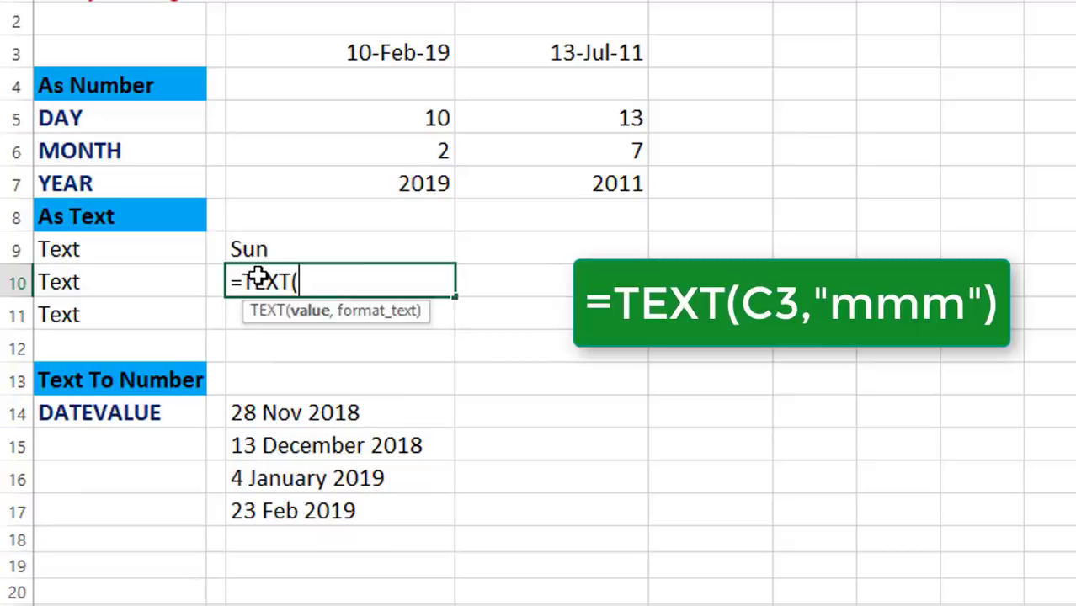
click(354, 43)
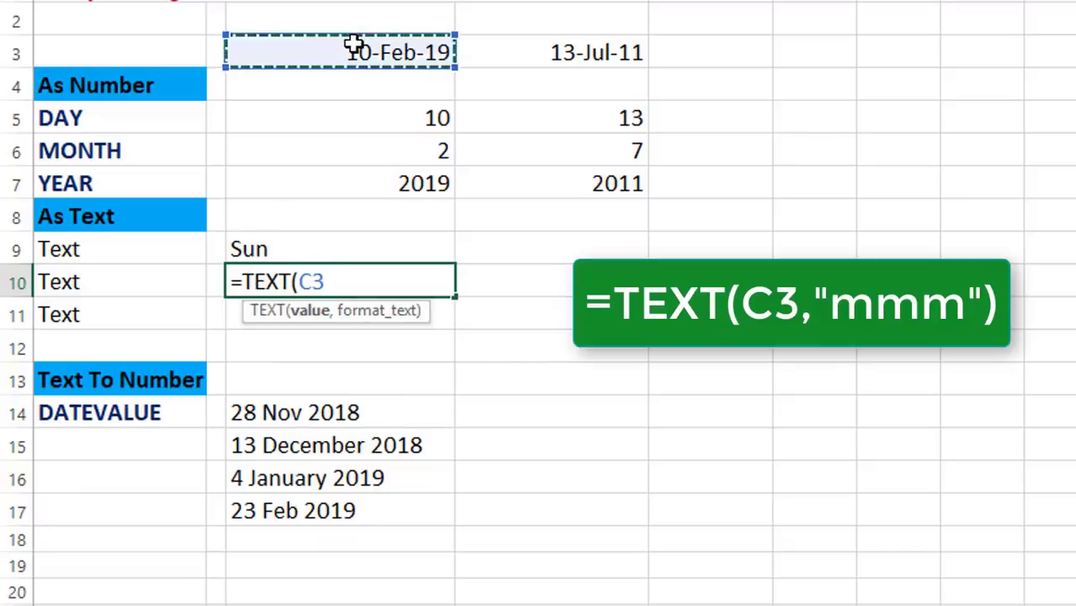
text(,)
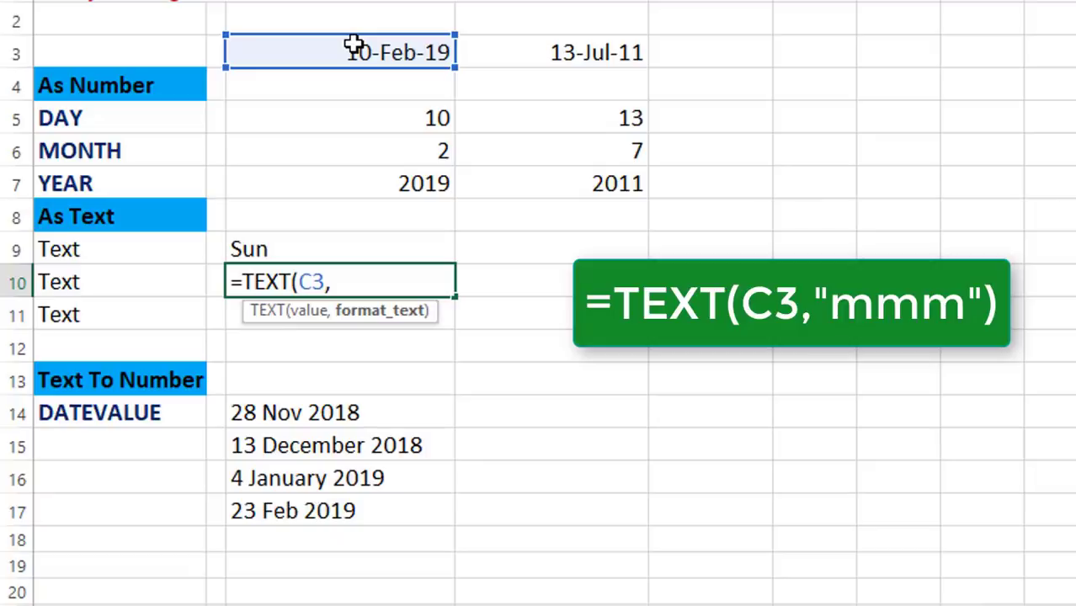
text("mmm"))
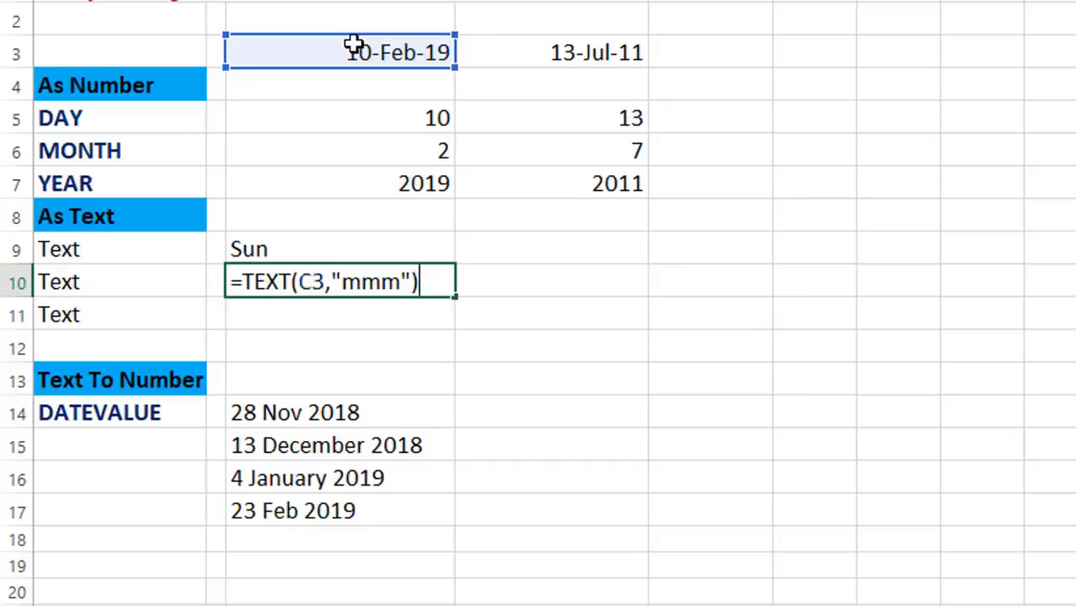
key(Return)
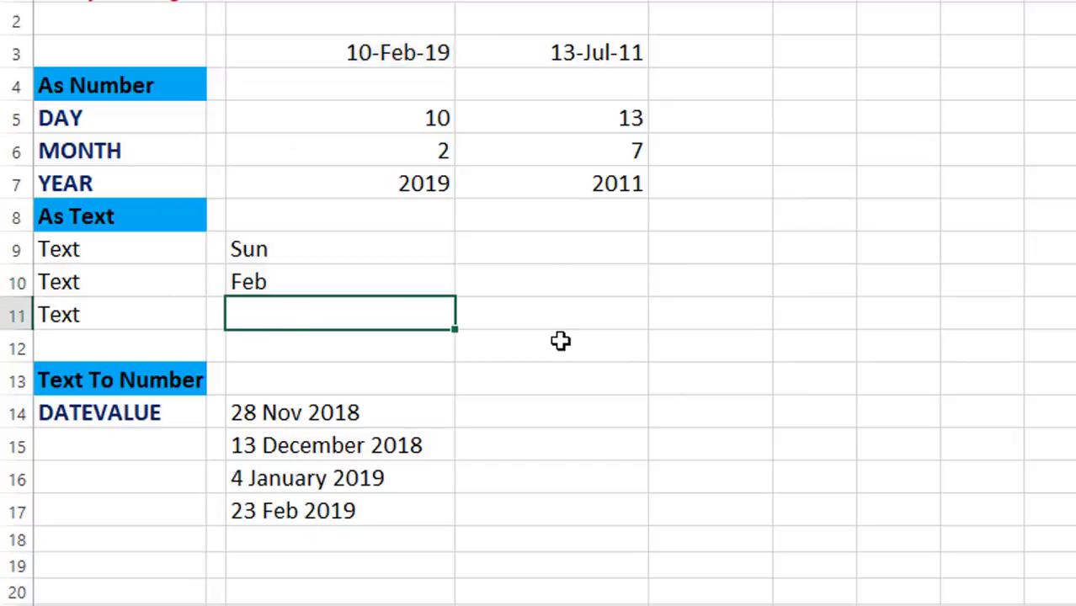
Enter =TEXT(C3,"yyyy") in C11 to return the four-digit year as text, and compare it with the numeric year in C7
text(=te)
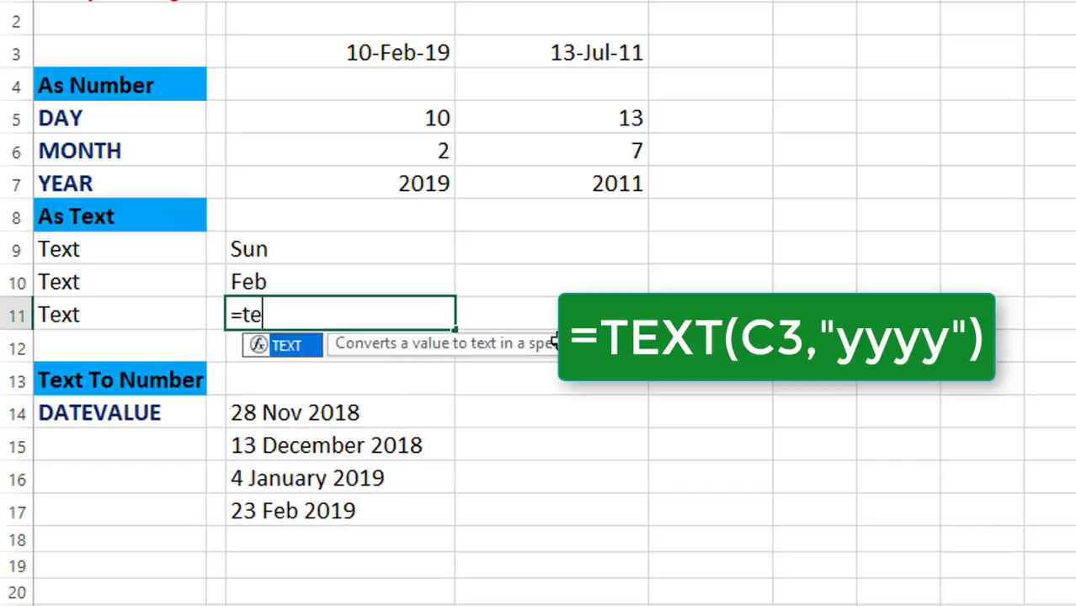
text(xt)
key(Tab)
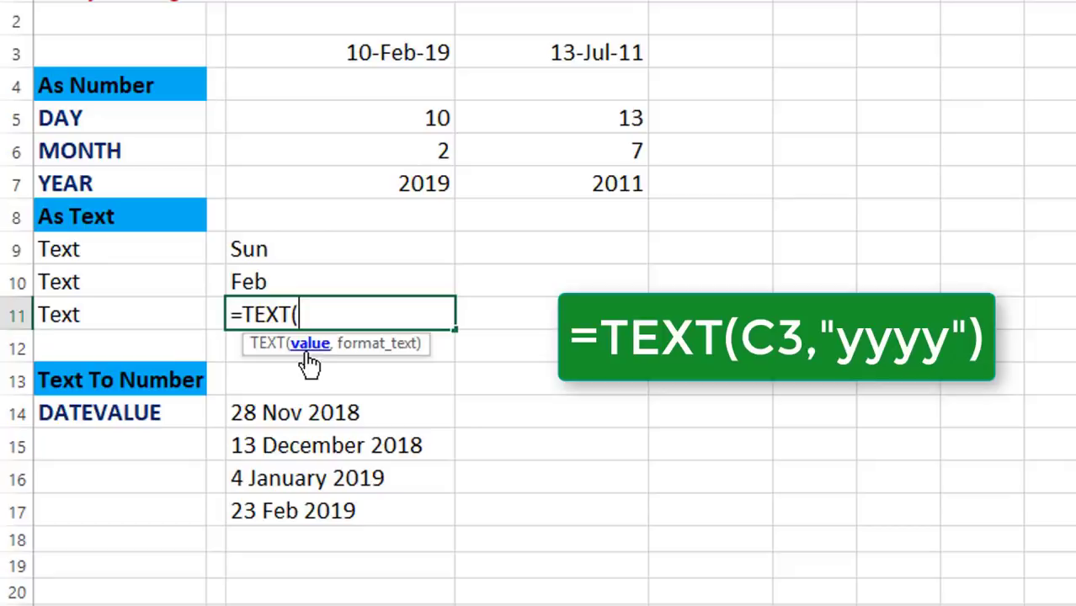
click(372, 50)
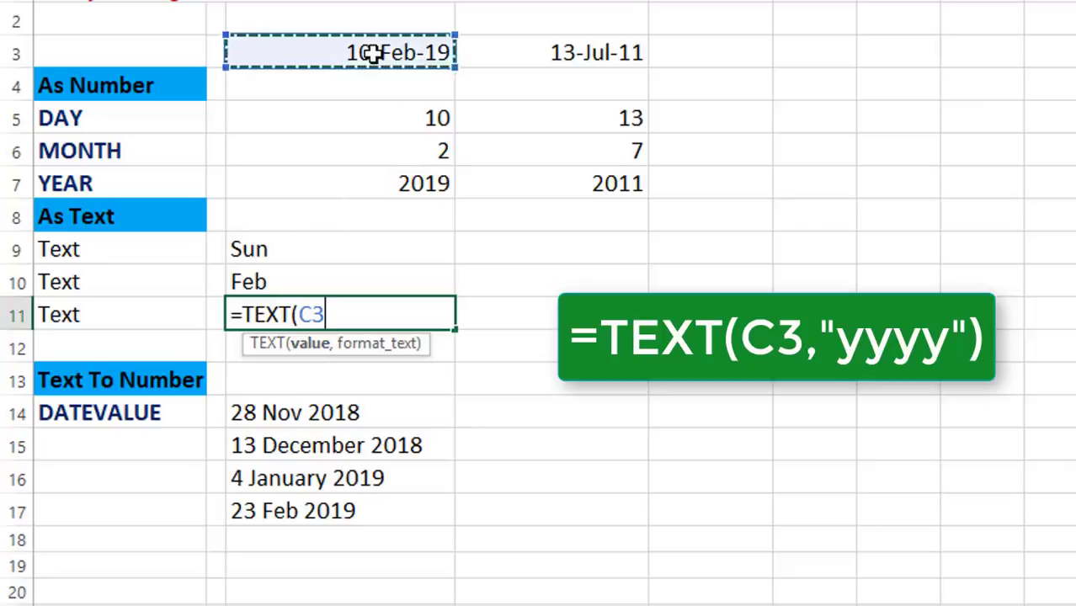
text(,)
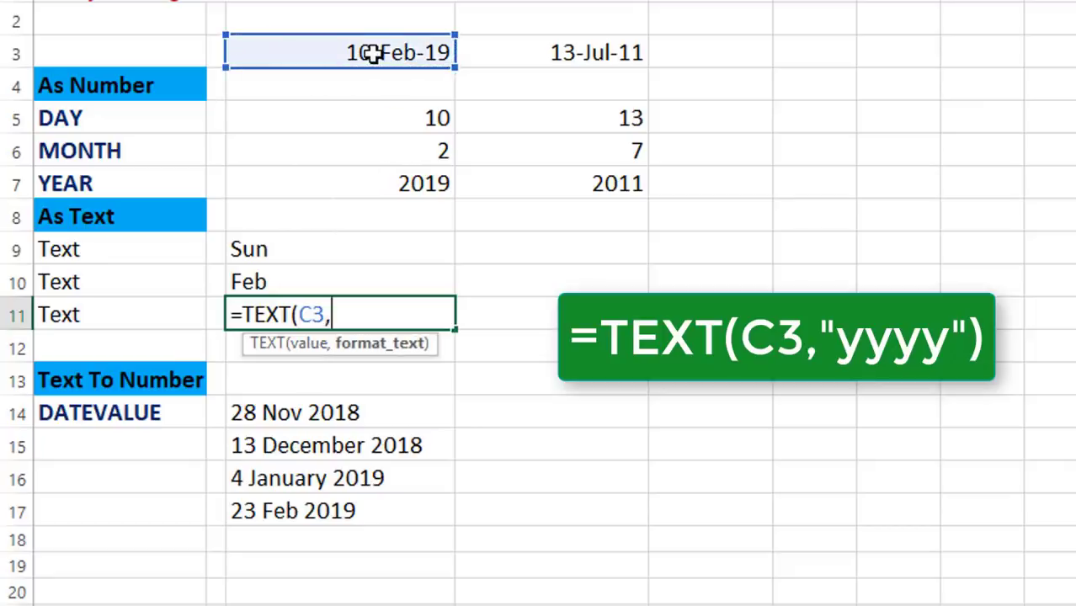
text("yyyy)
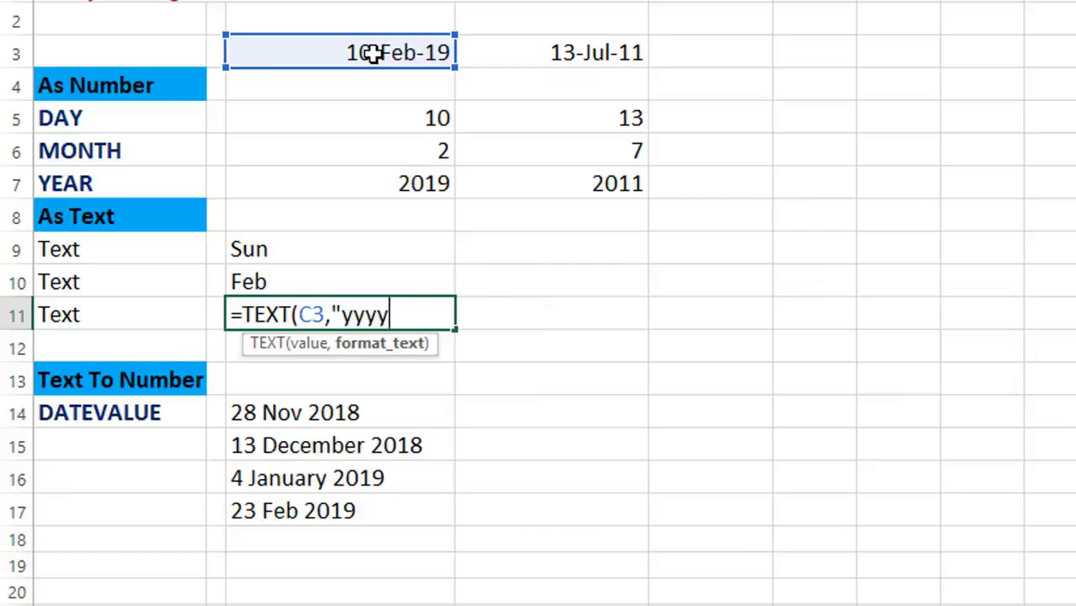
text("))
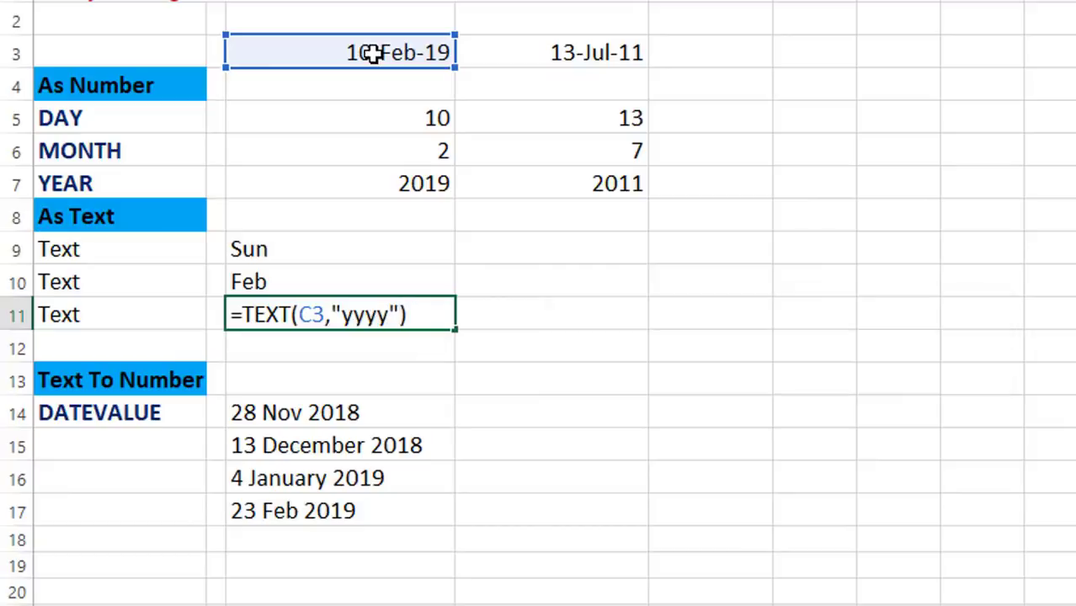
key(Tab)
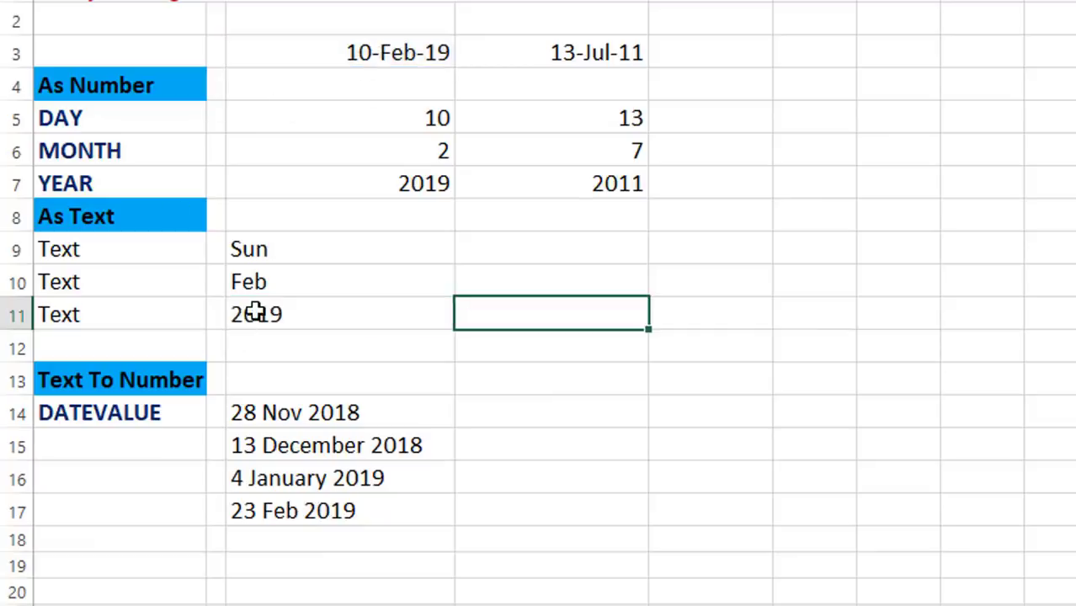
click(379, 187)
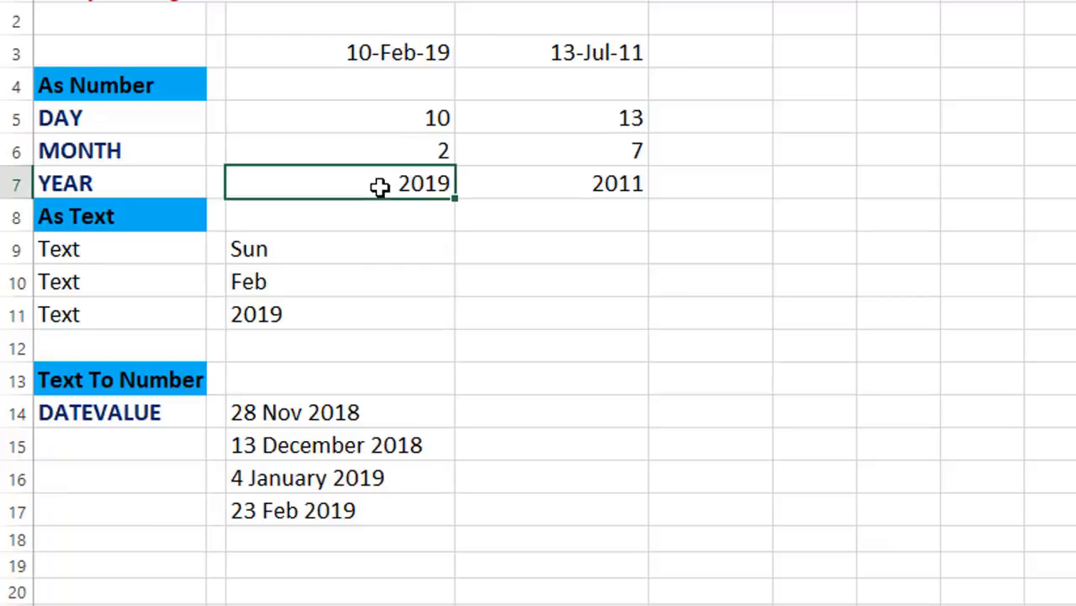
click(350, 314)
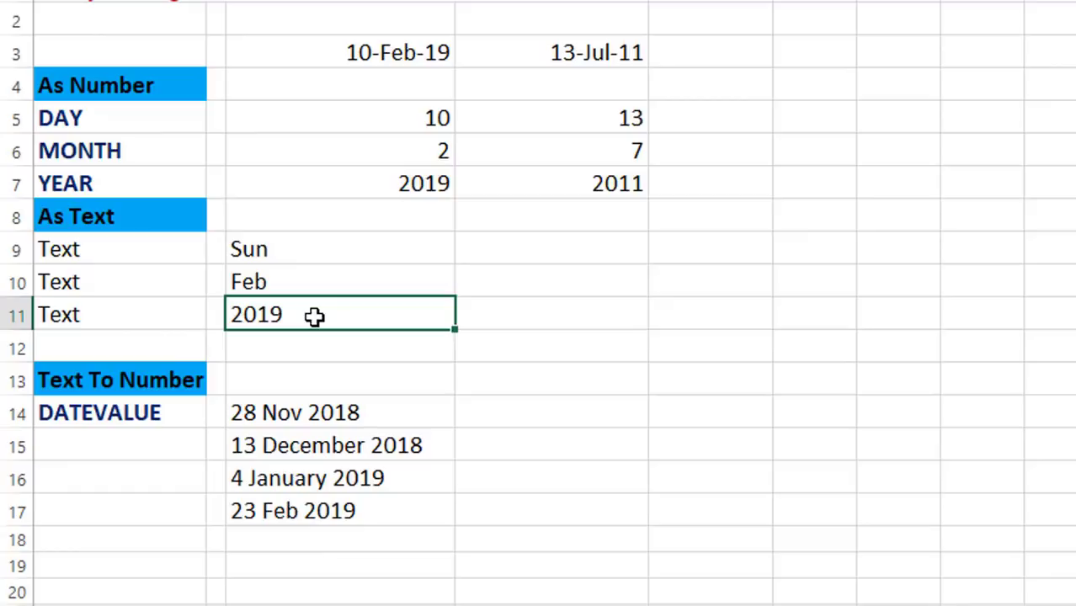
Copy the three TEXT formulas from C9:C11 across to D9:D11 and inspect the copied cells
drag(332, 242, 332, 305)
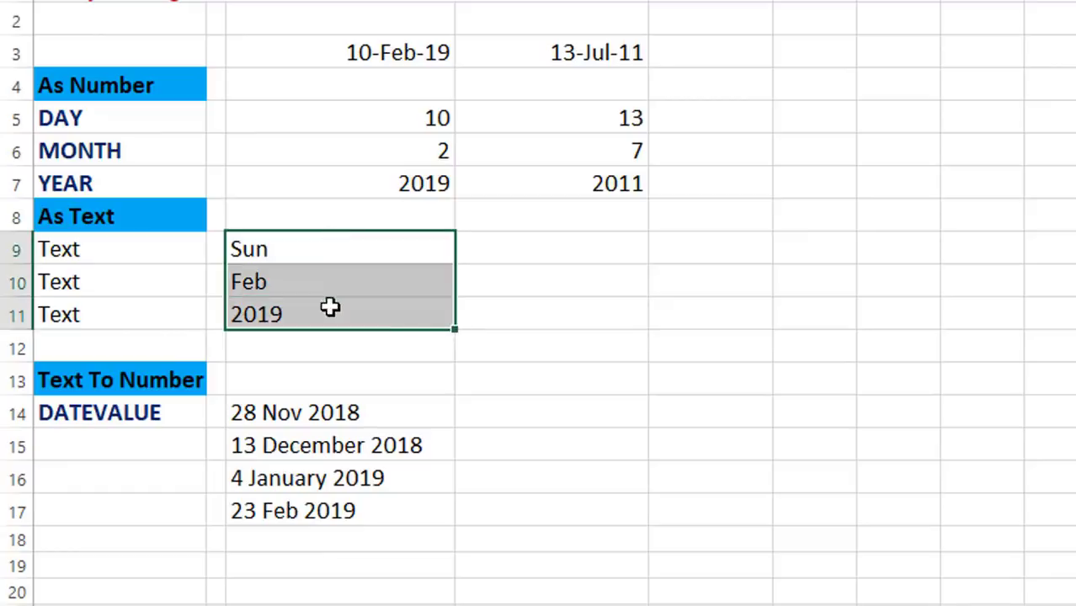
drag(439, 331, 547, 271)
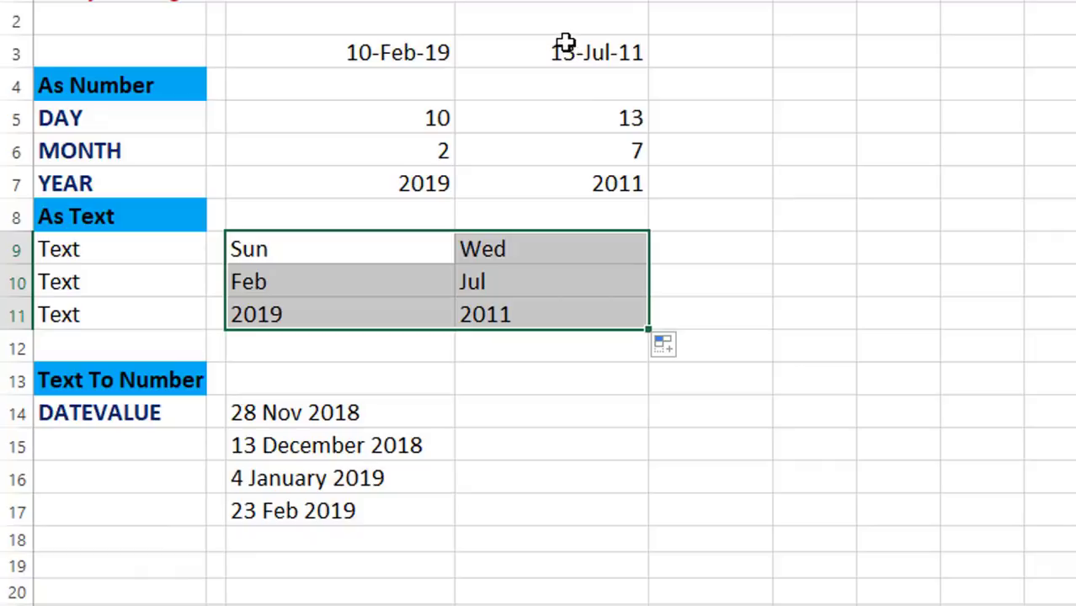
click(500, 250)
click(488, 284)
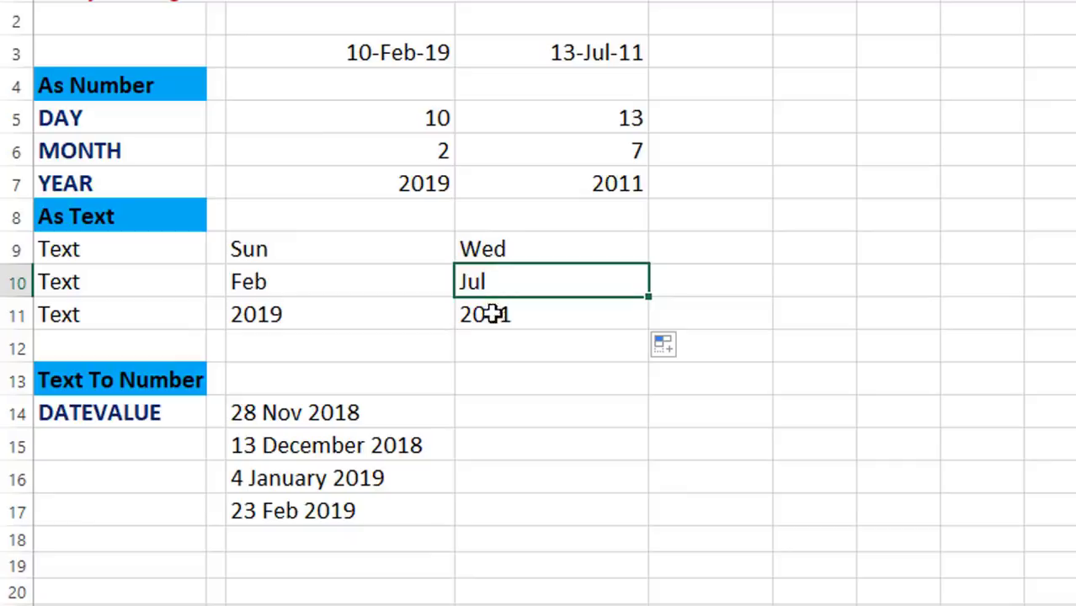
click(496, 320)
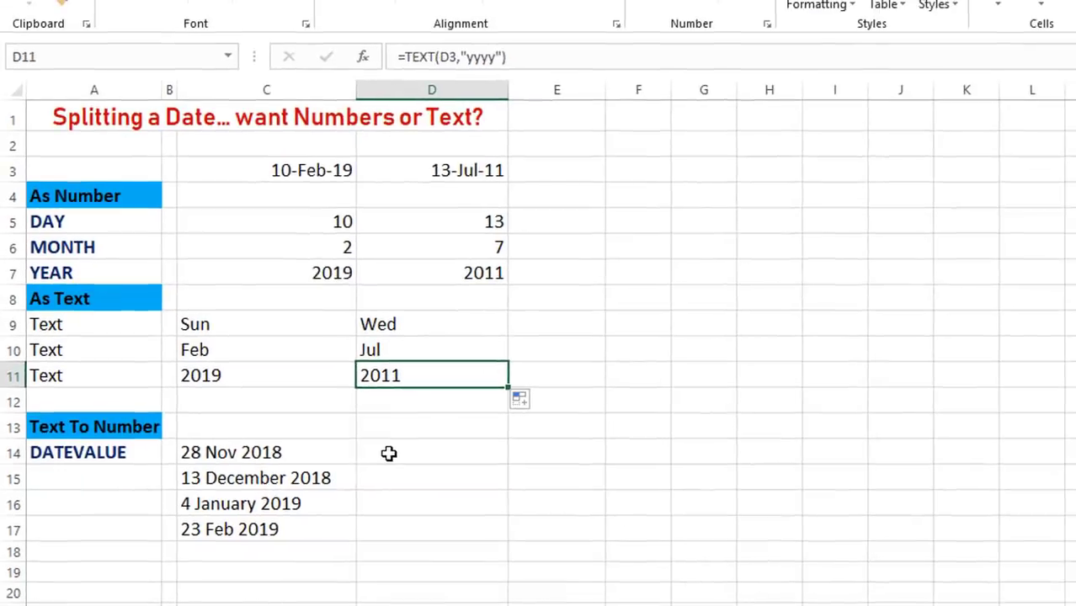
Convert the text dates in C14:C17 by filling D14:D17 at once with =DATEVALUE(C14), and format the results as day-month-year dates
drag(496, 414, 493, 511)
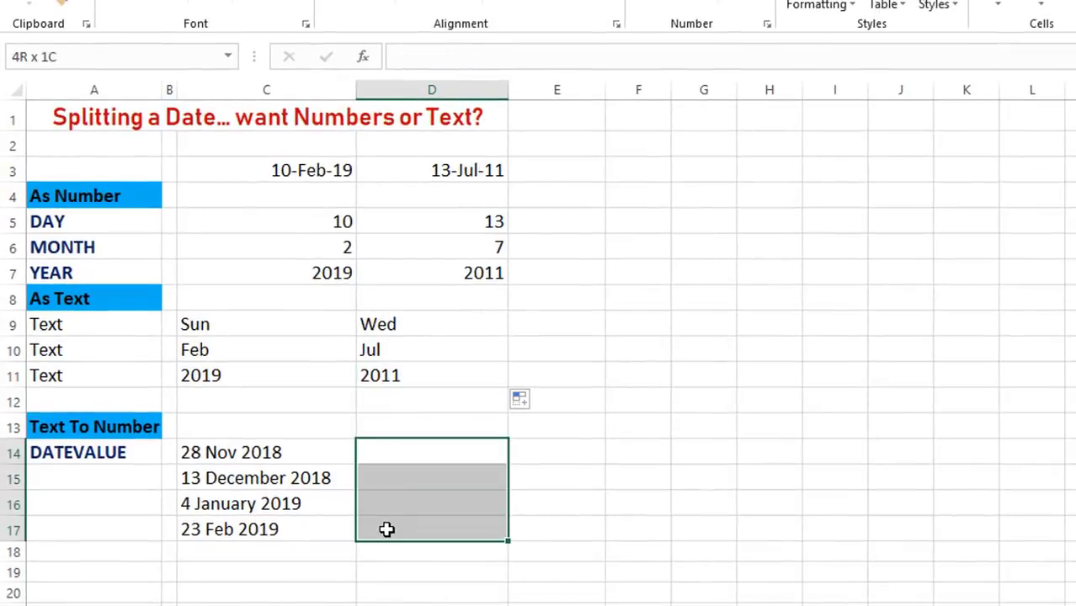
drag(386, 529, 383, 528)
text(=)
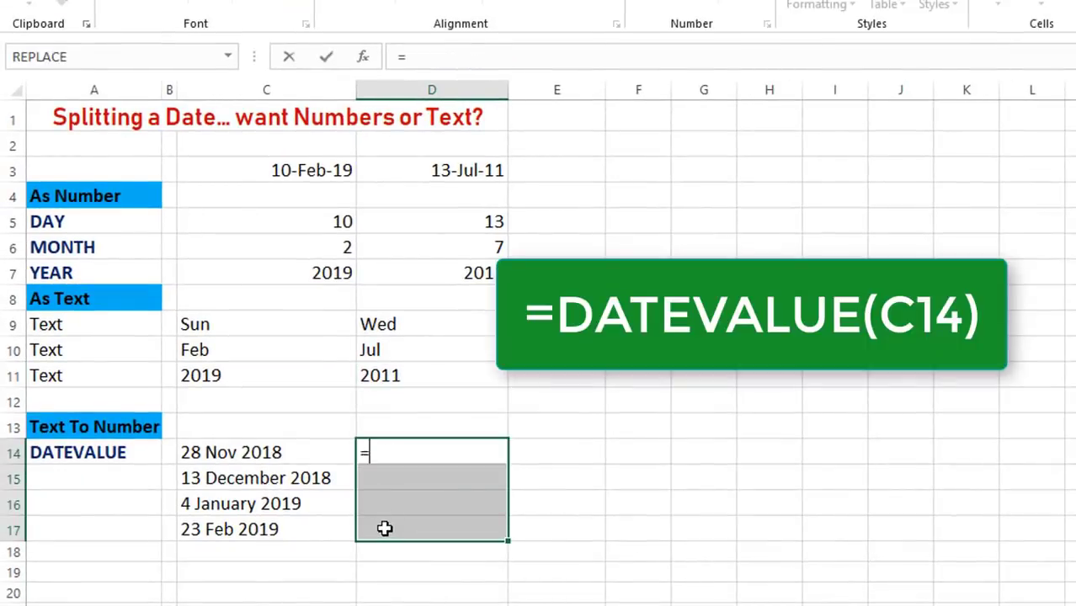
text(datev)
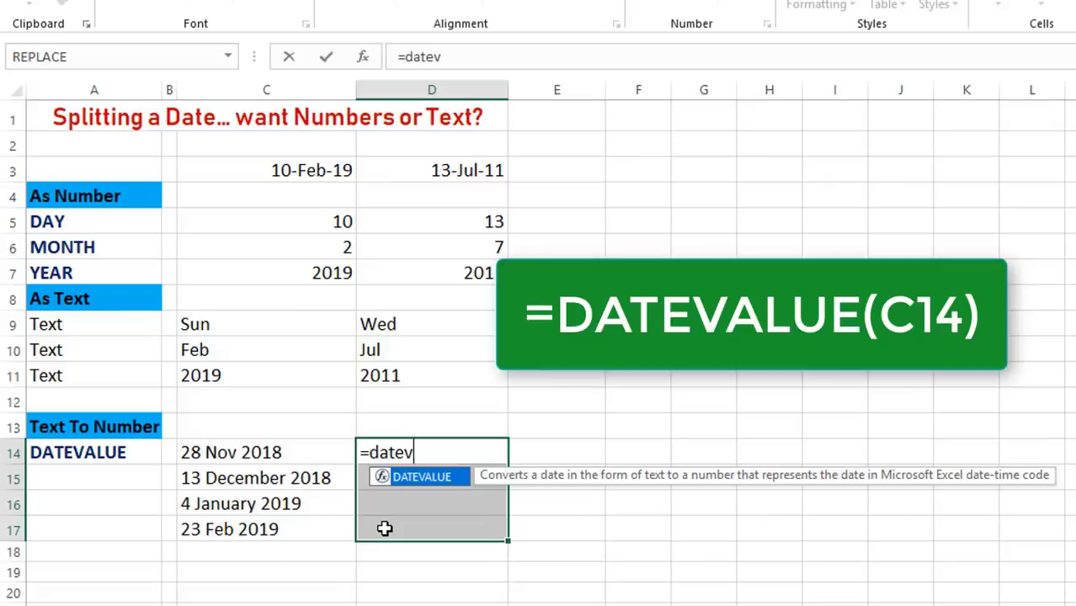
key(Tab)
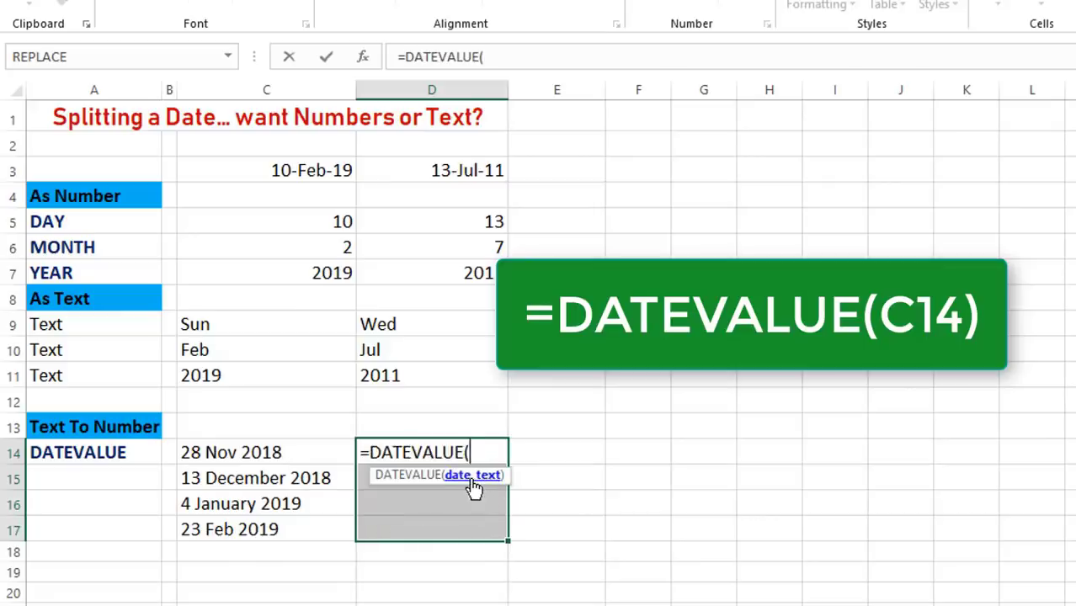
click(288, 455)
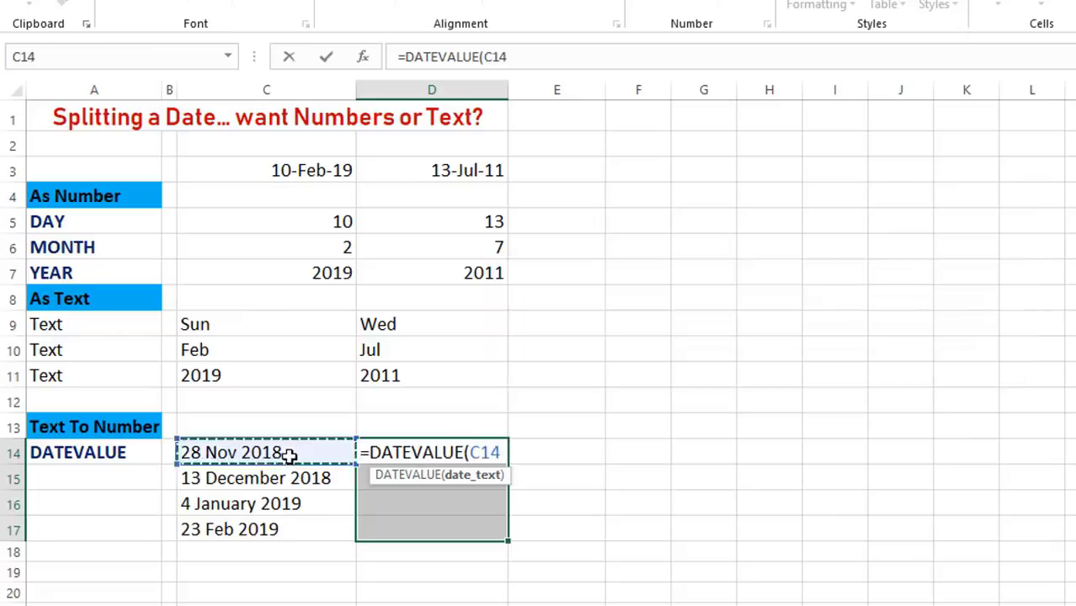
text())
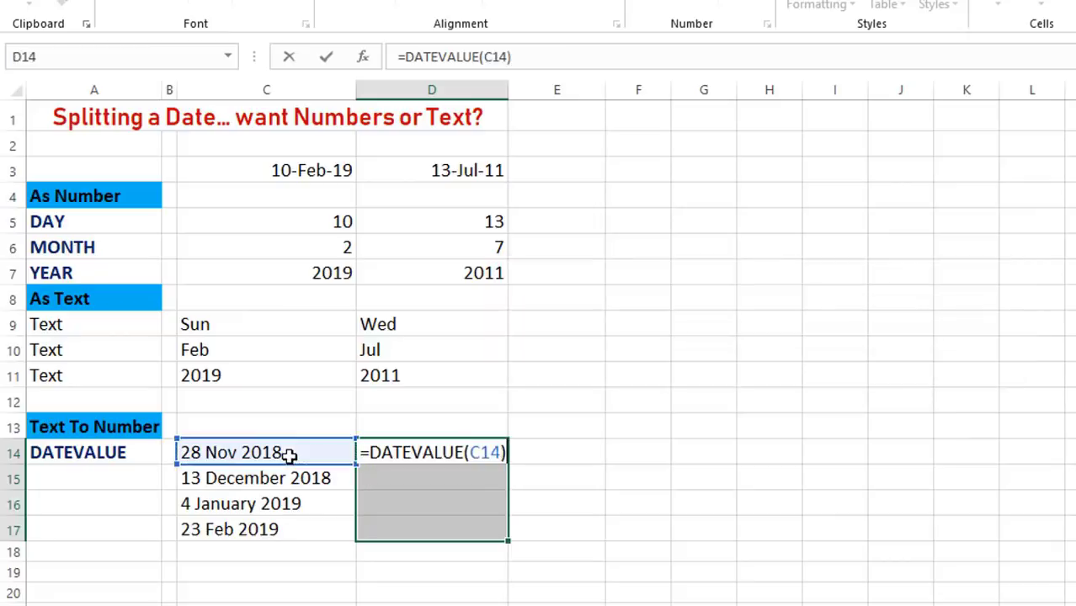
key(ctrl+Return)
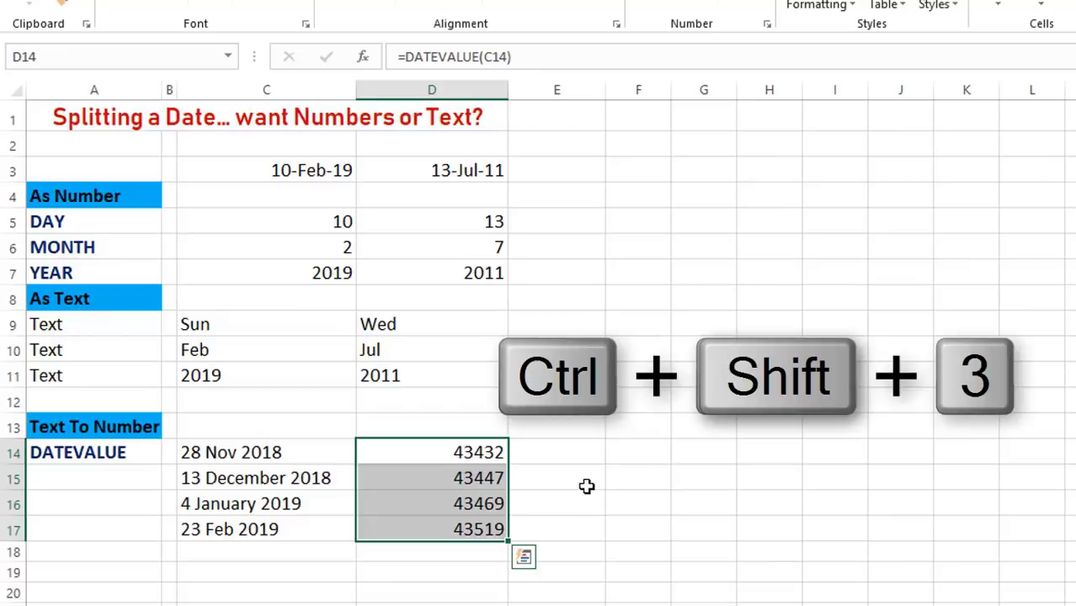
key(ctrl+shift+3)
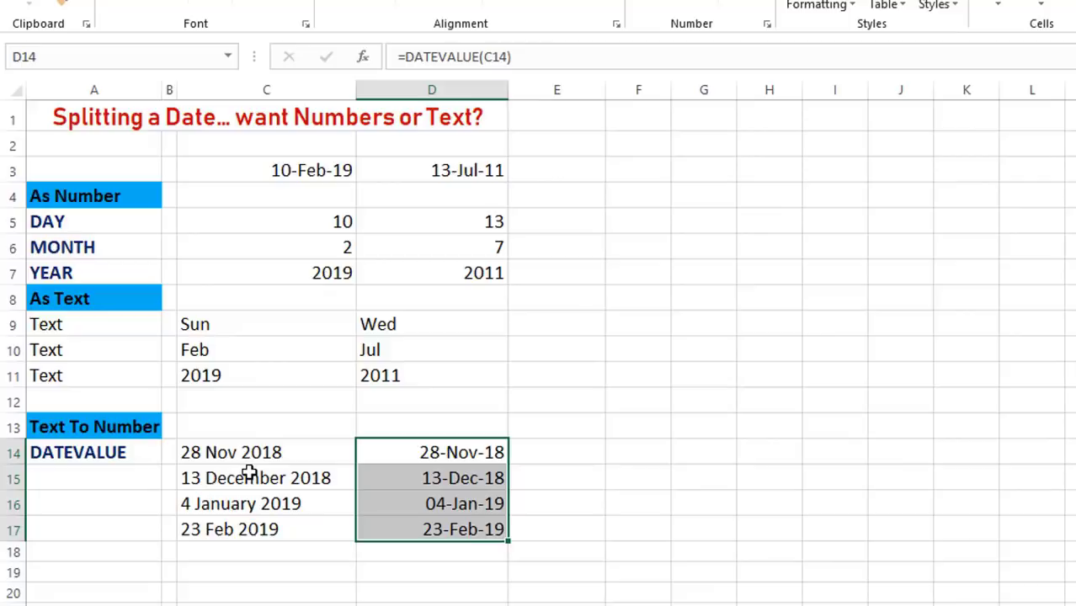
click(721, 449)
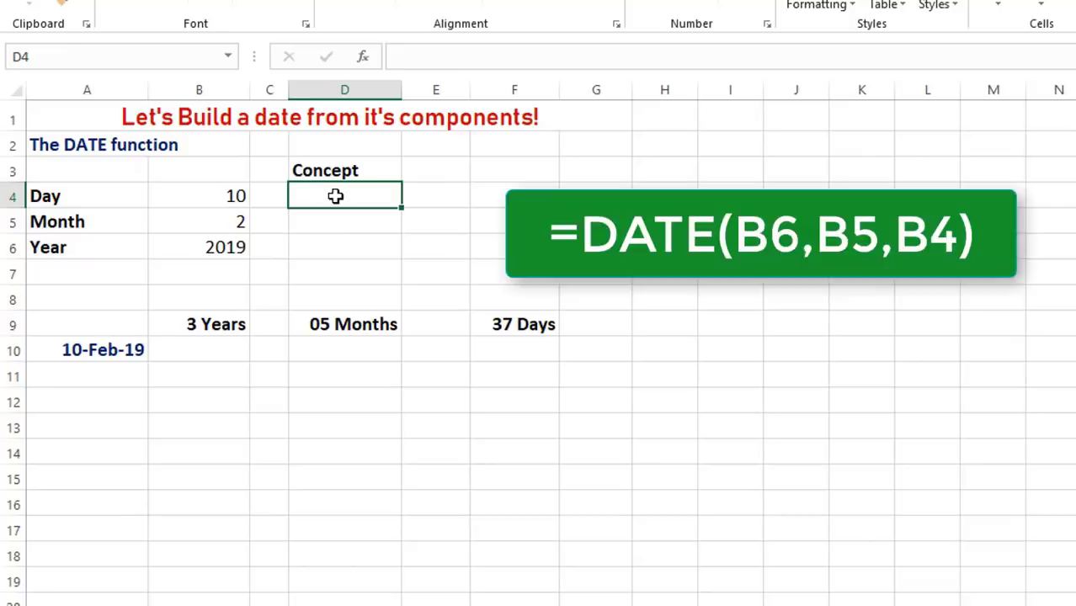
Build a date in D4 from the year, month and day components by entering =DATE(B6,B5,B4)
text(=date)
key(Tab)
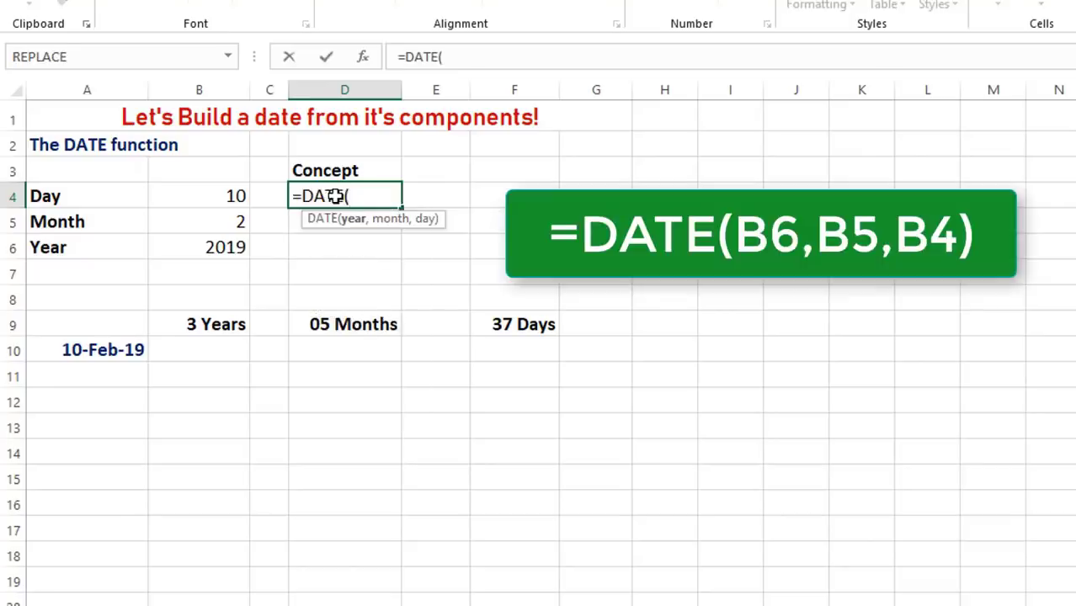
click(212, 250)
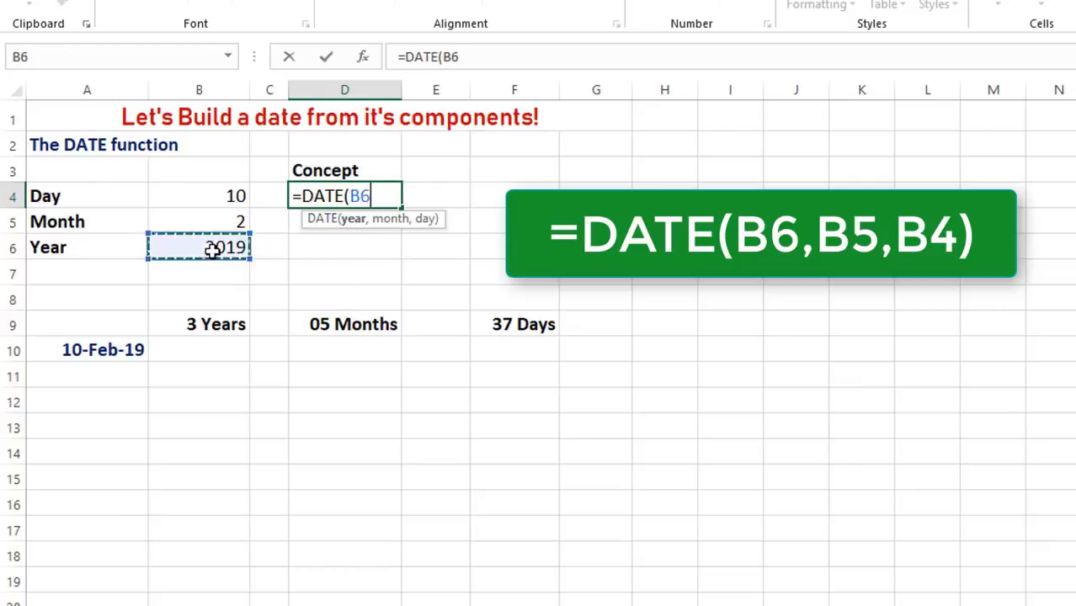
text(,)
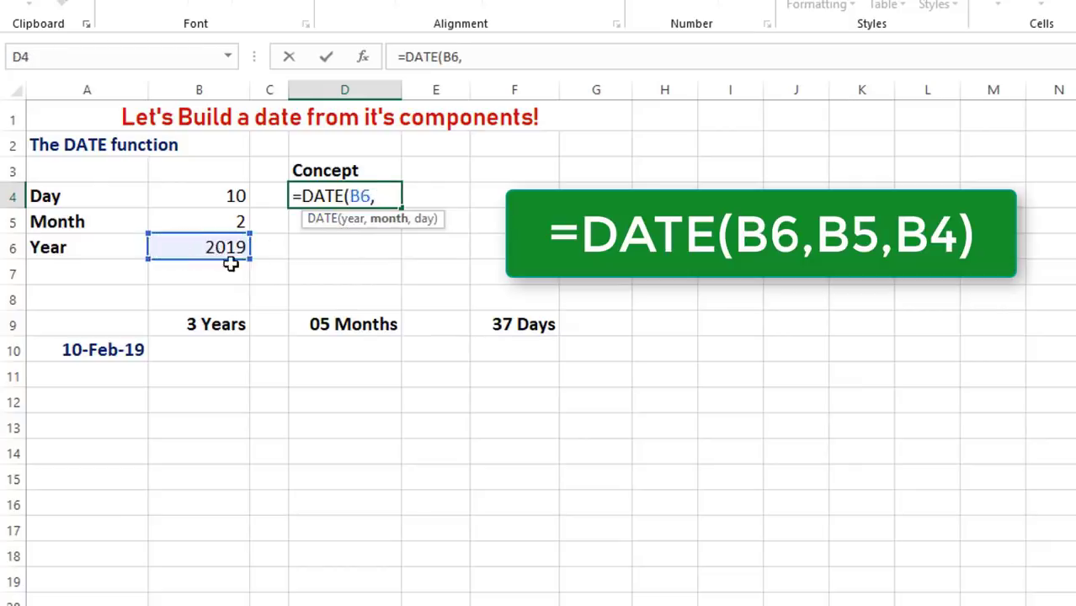
click(221, 224)
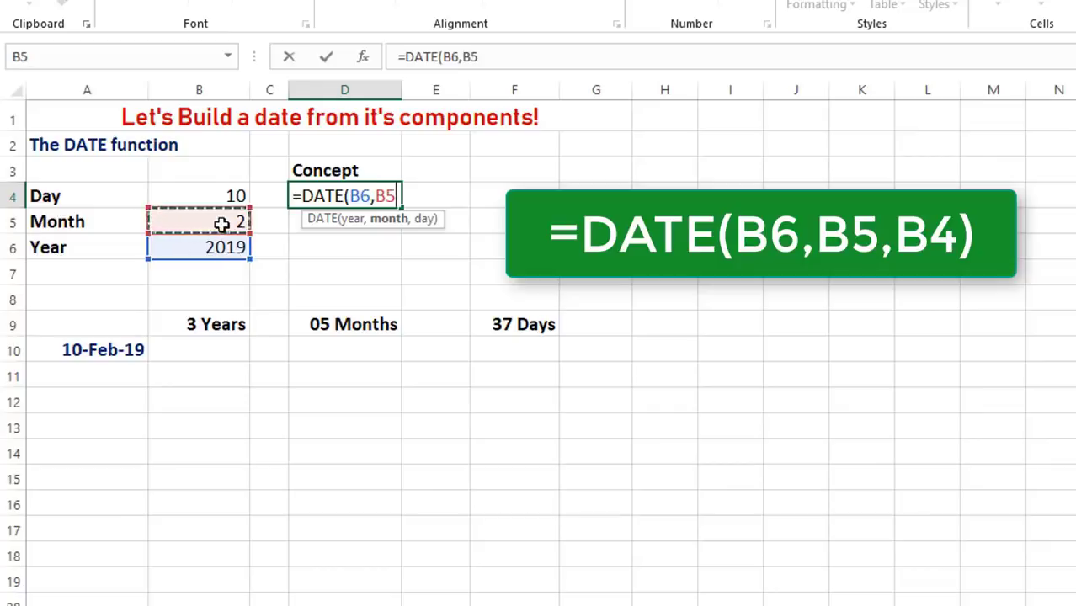
text(,)
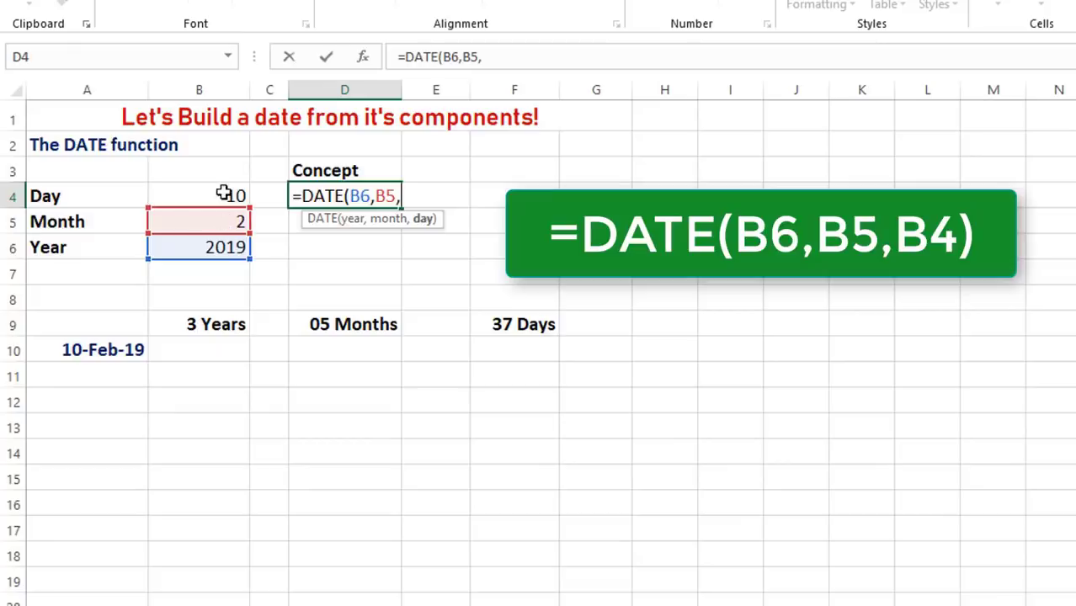
click(223, 194)
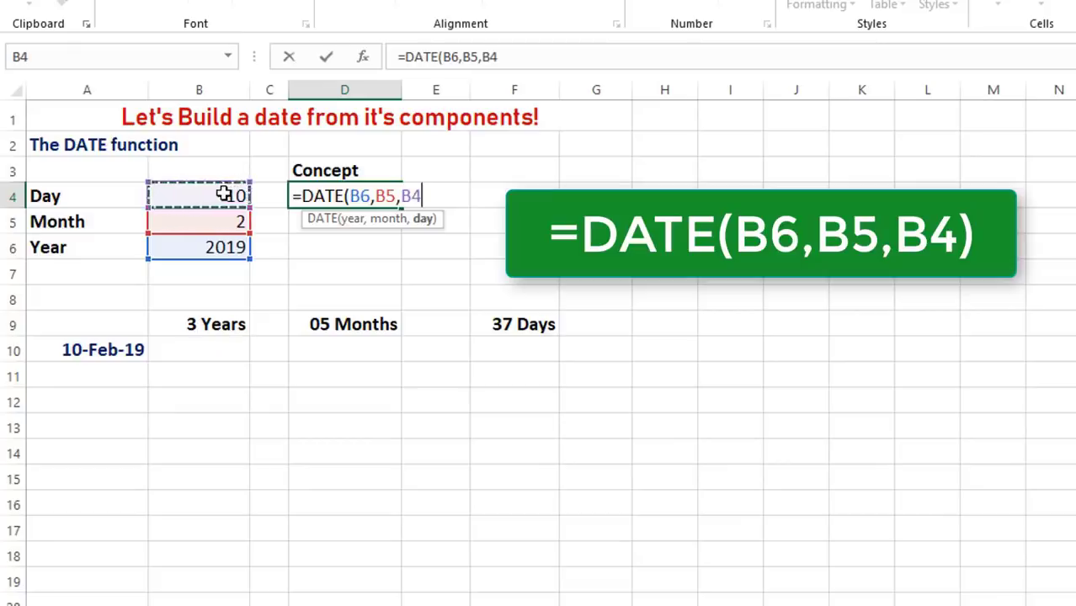
text())
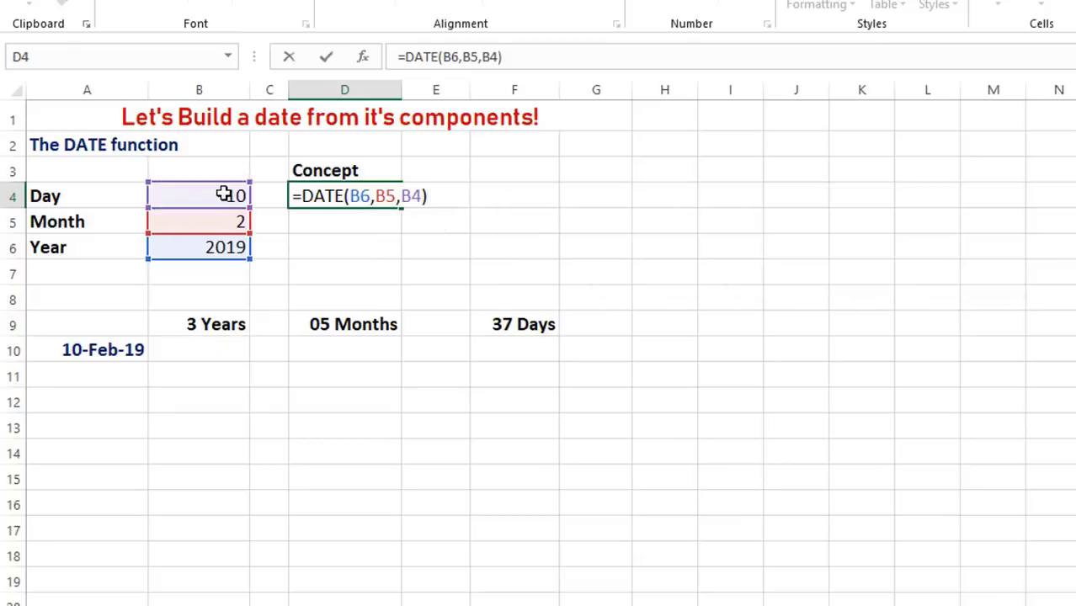
key(Return)
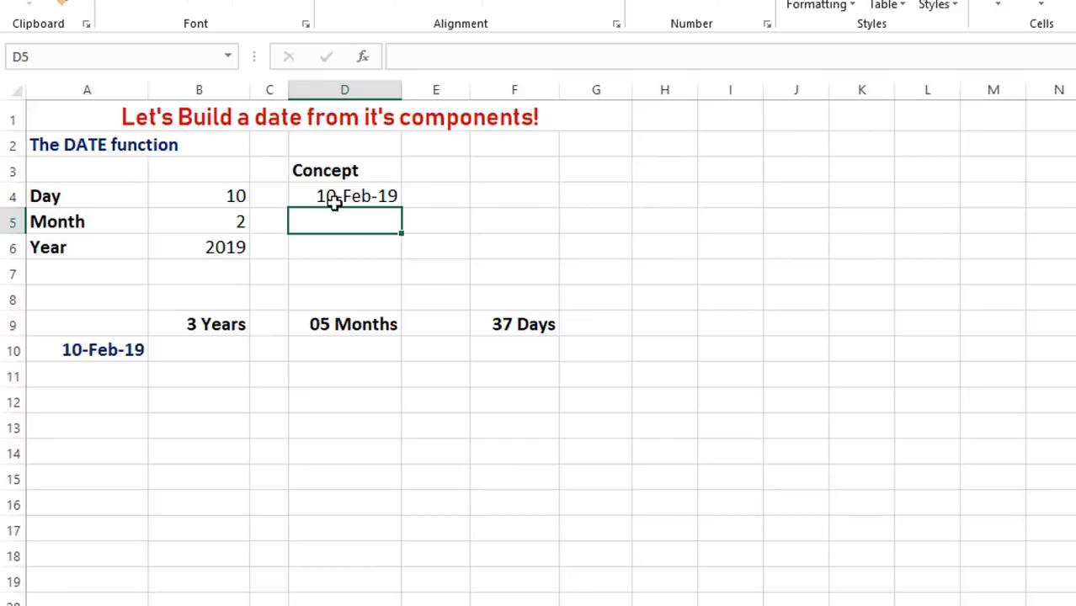
Test the DATE formula with the month in B5 entered as the text Feb, and restore the month to 2
click(179, 223)
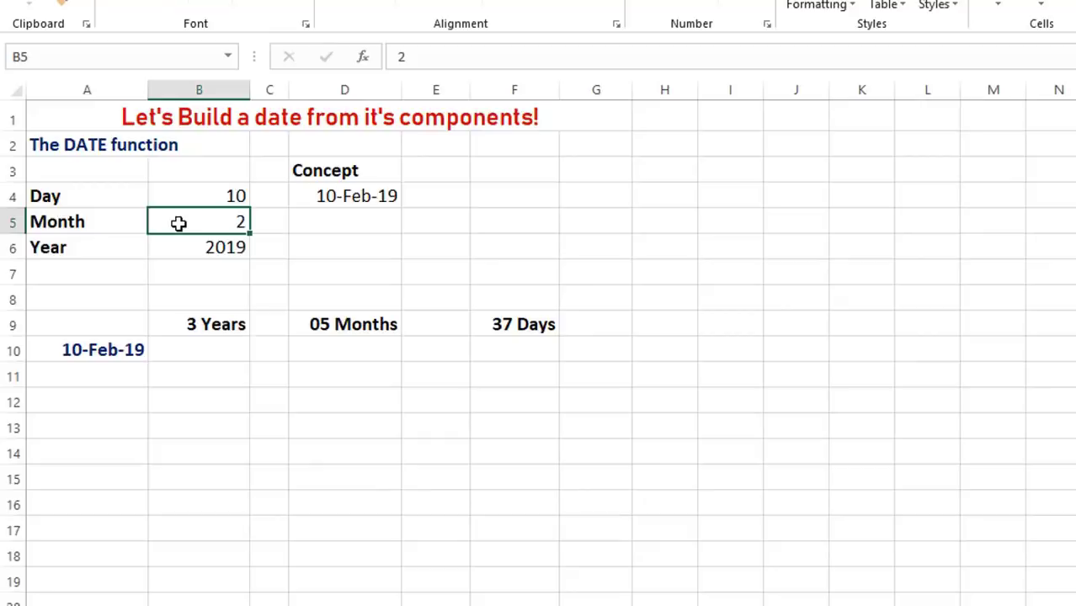
text(Feb)
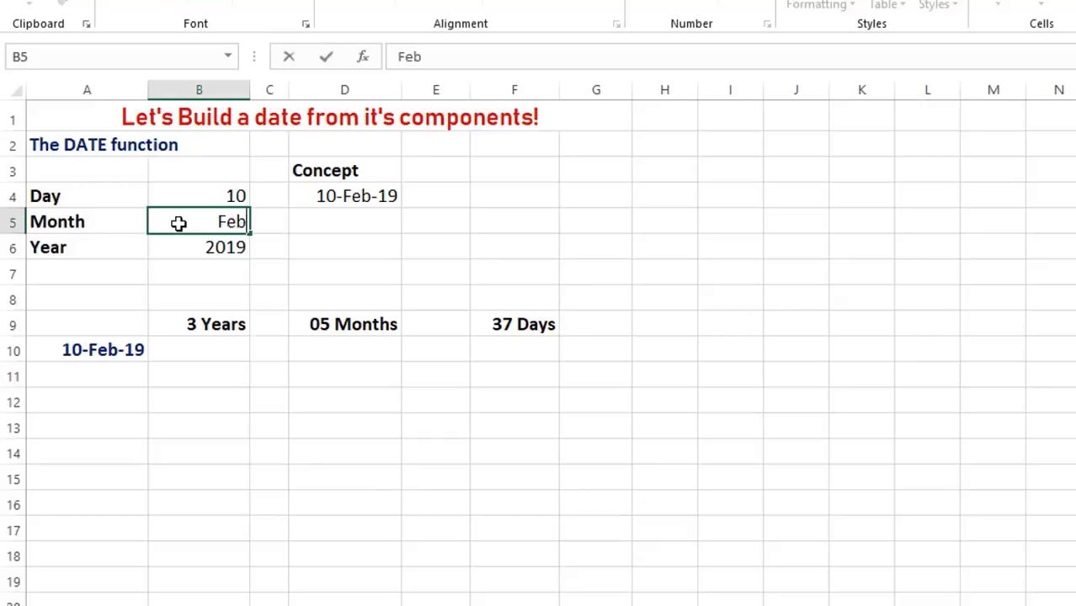
key(Return)
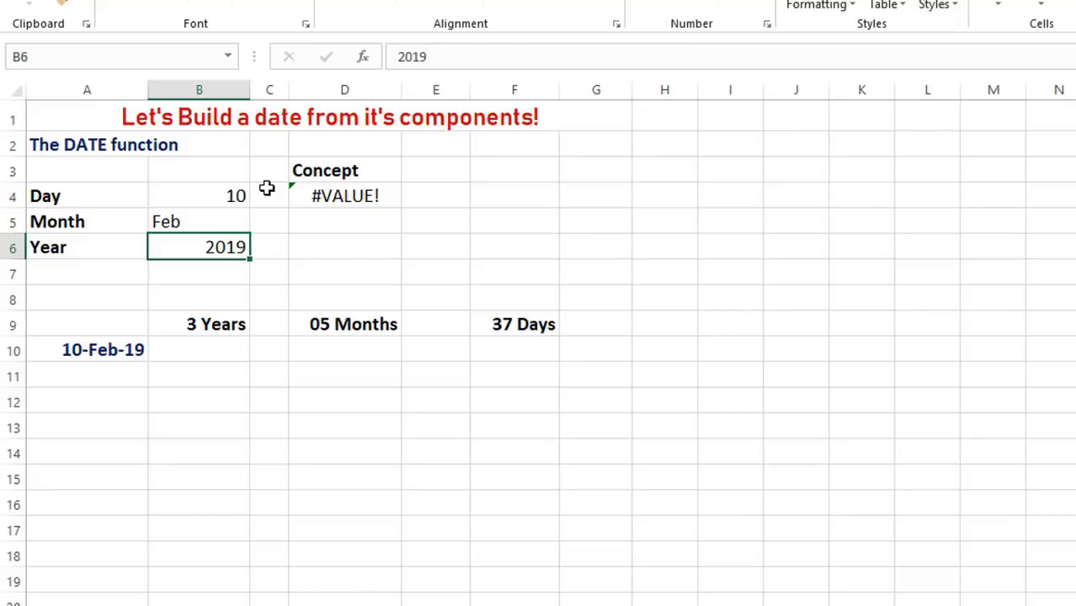
key(Up)
text(2)
key(ctrl+Return)
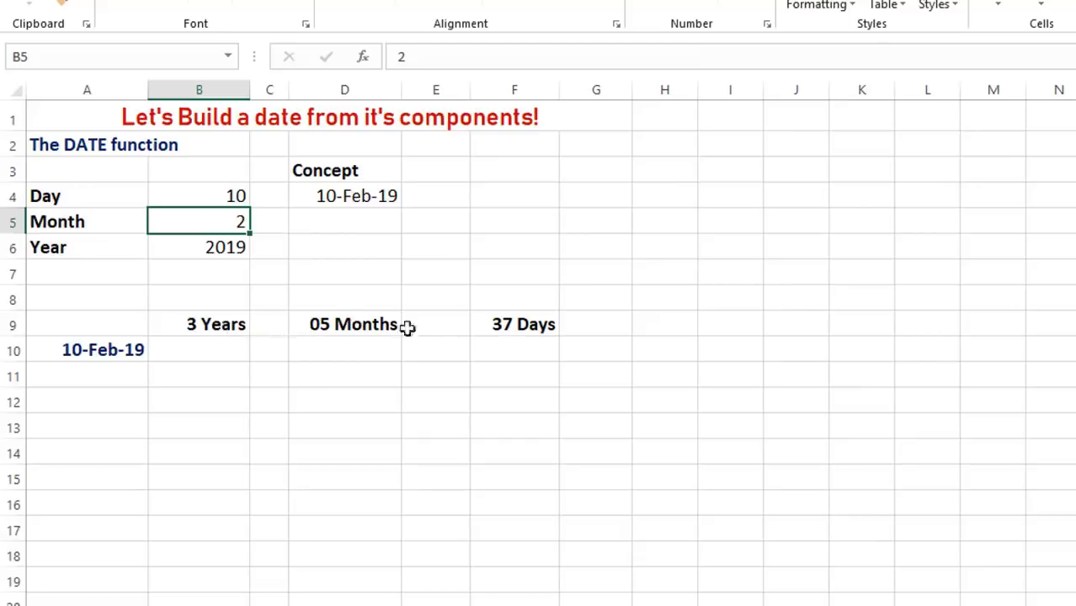
Start a DATE formula in B10 with YEAR(A10)+B9 as its year argument
click(186, 349)
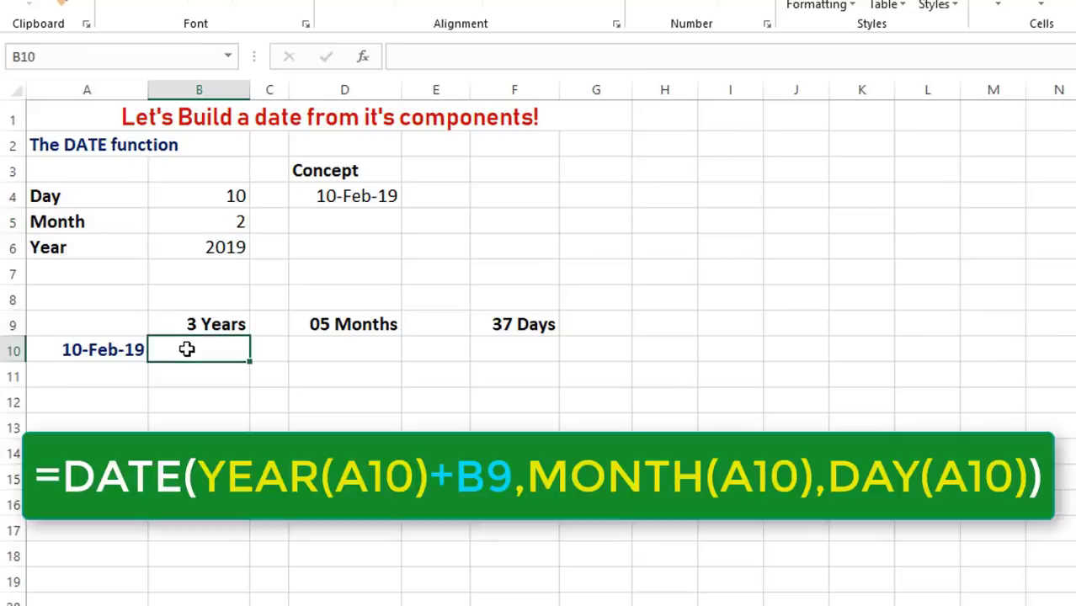
text(=DATE()
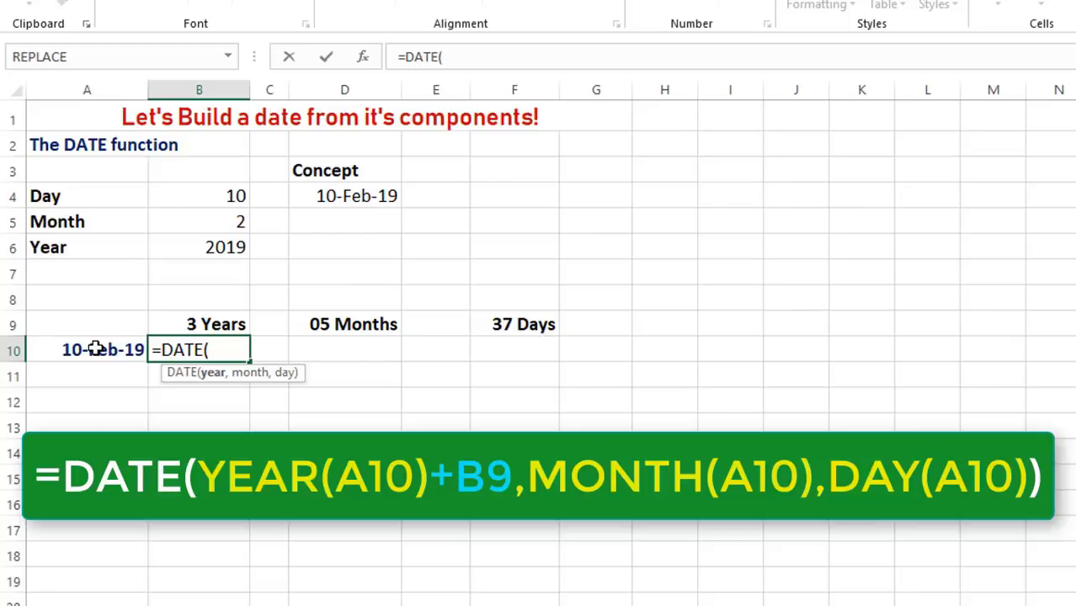
text(year)
key(Down)
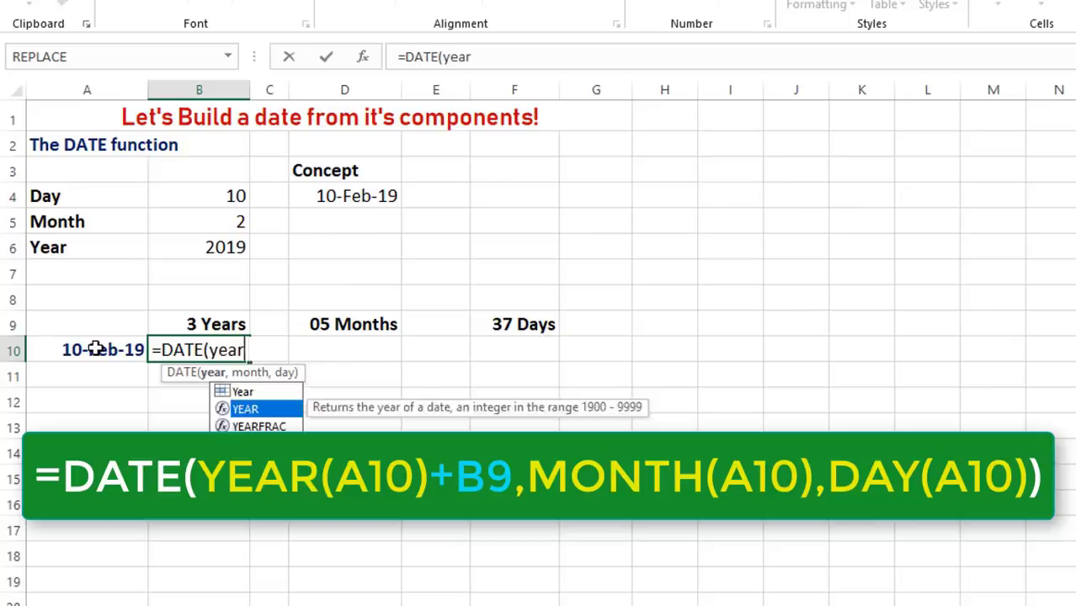
key(Tab)
click(84, 352)
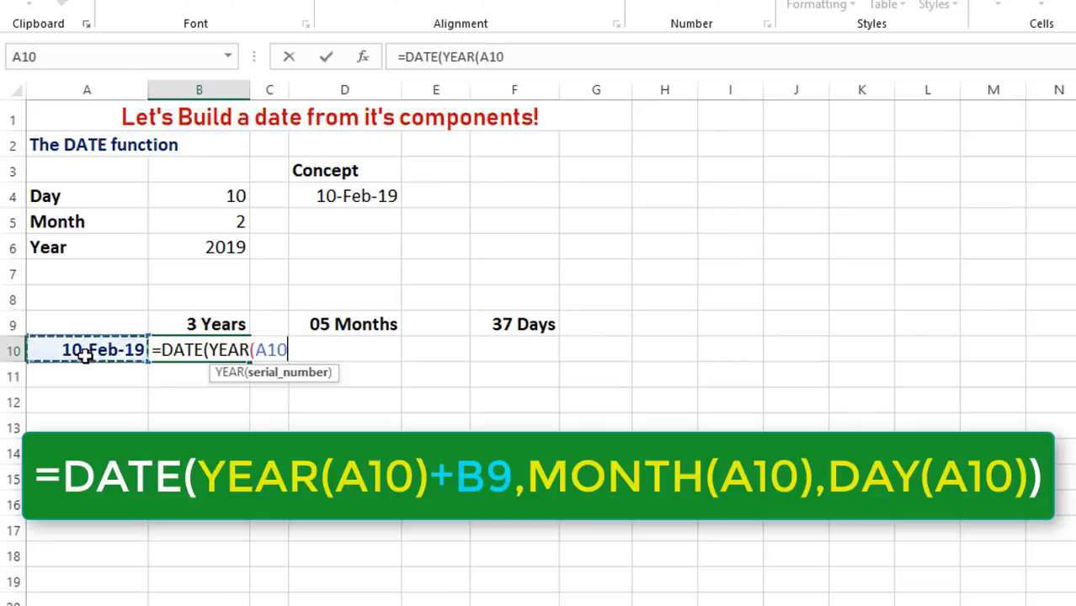
text())
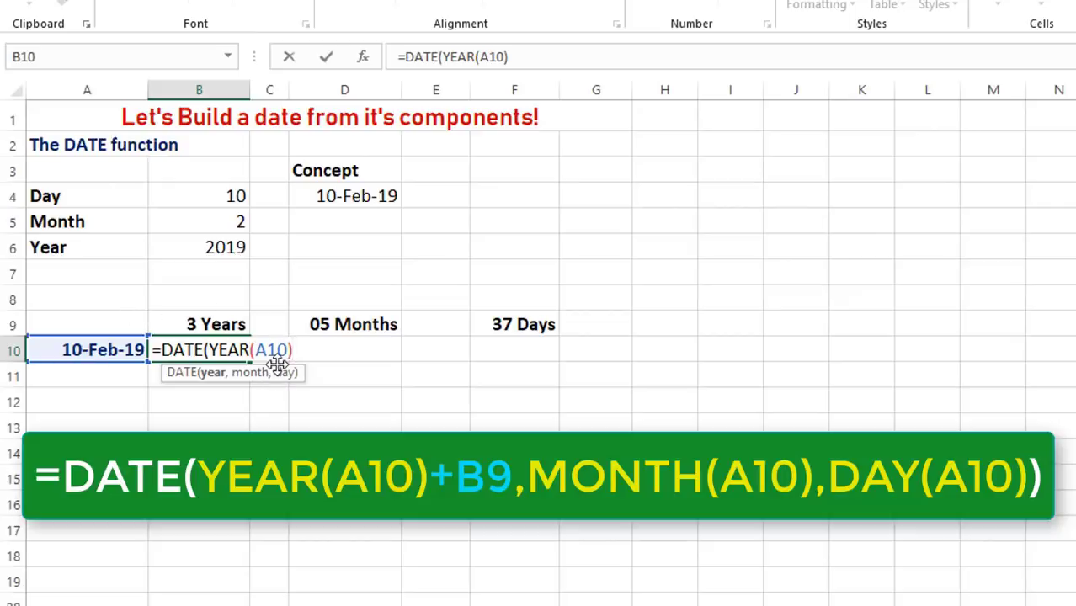
text(+)
click(208, 325)
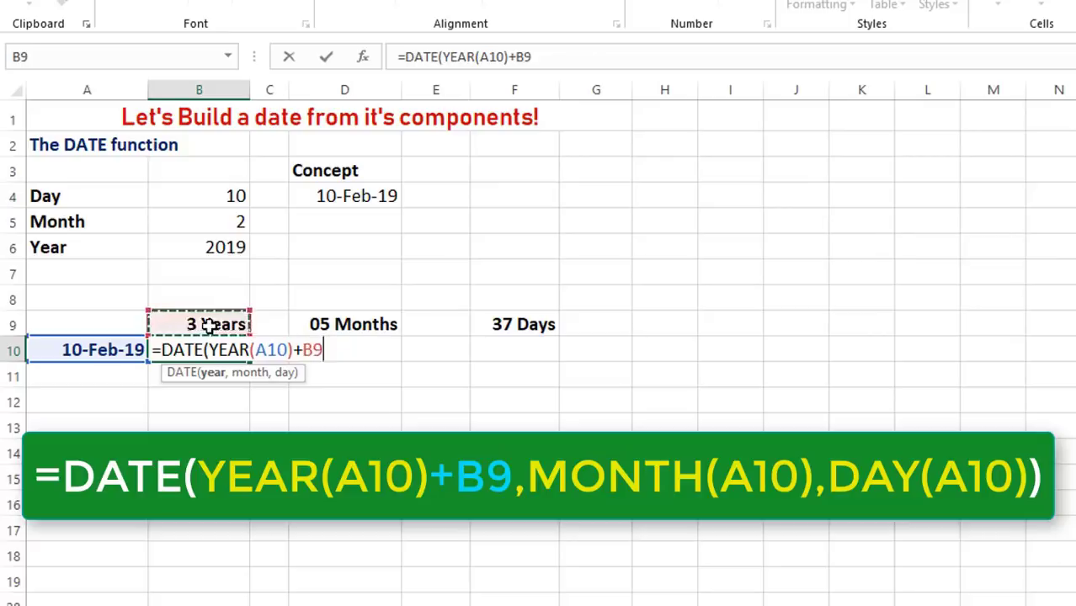
text(,)
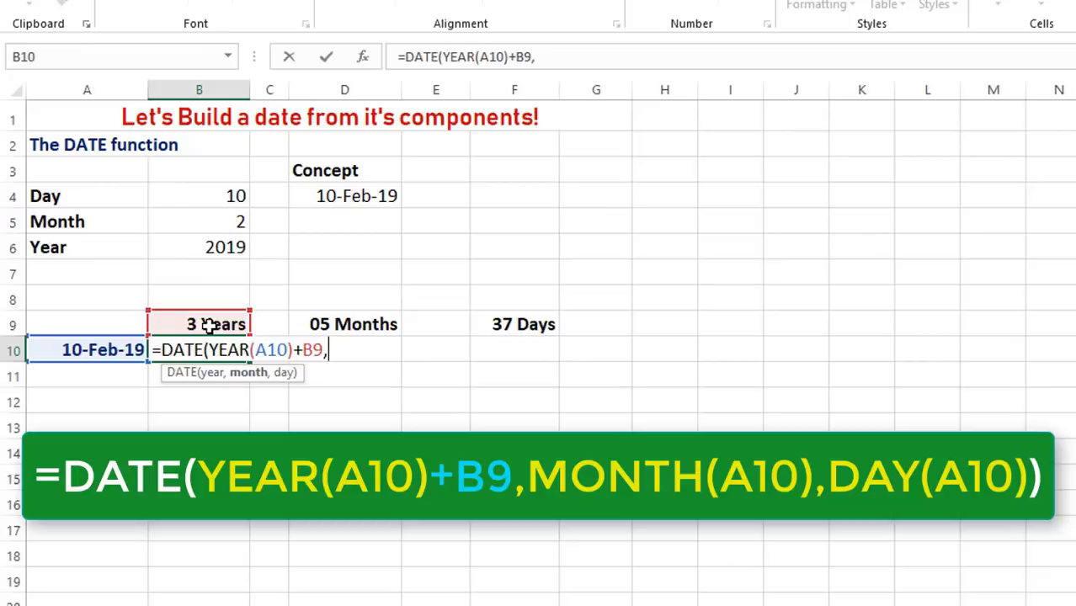
Complete the B10 formula with MONTH(A10) and DAY(A10) as month and day, and check the underlying values of B9, D9 and F9
text(Month)
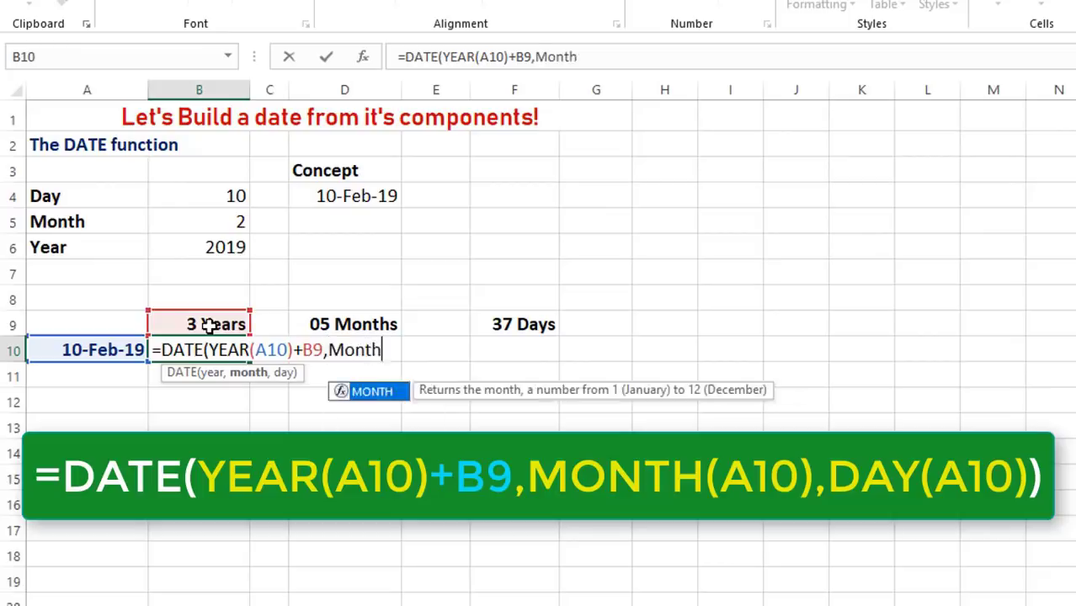
key(Tab)
click(107, 352)
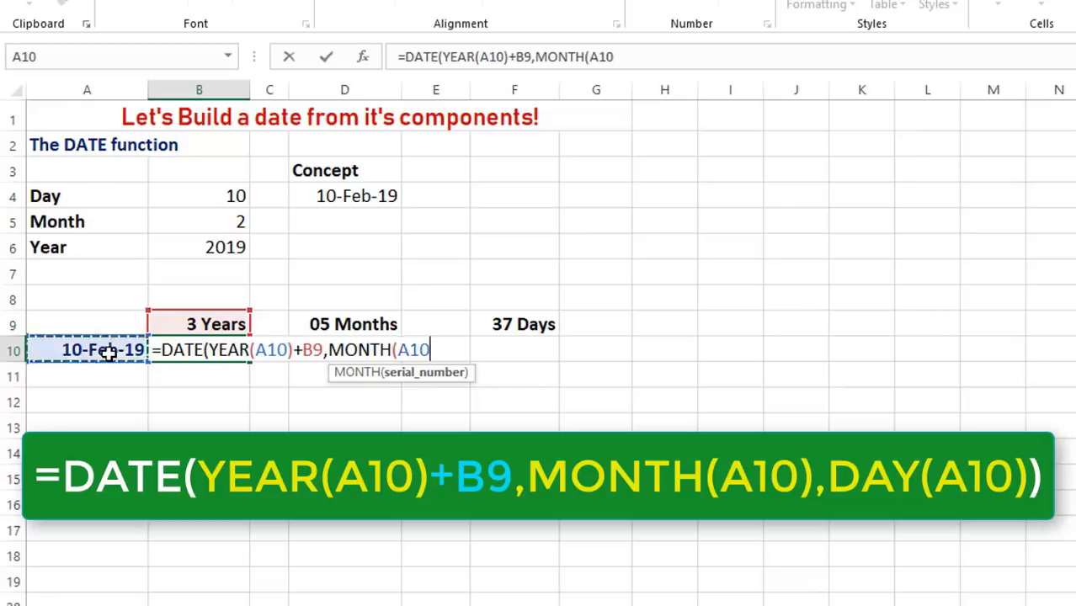
text())
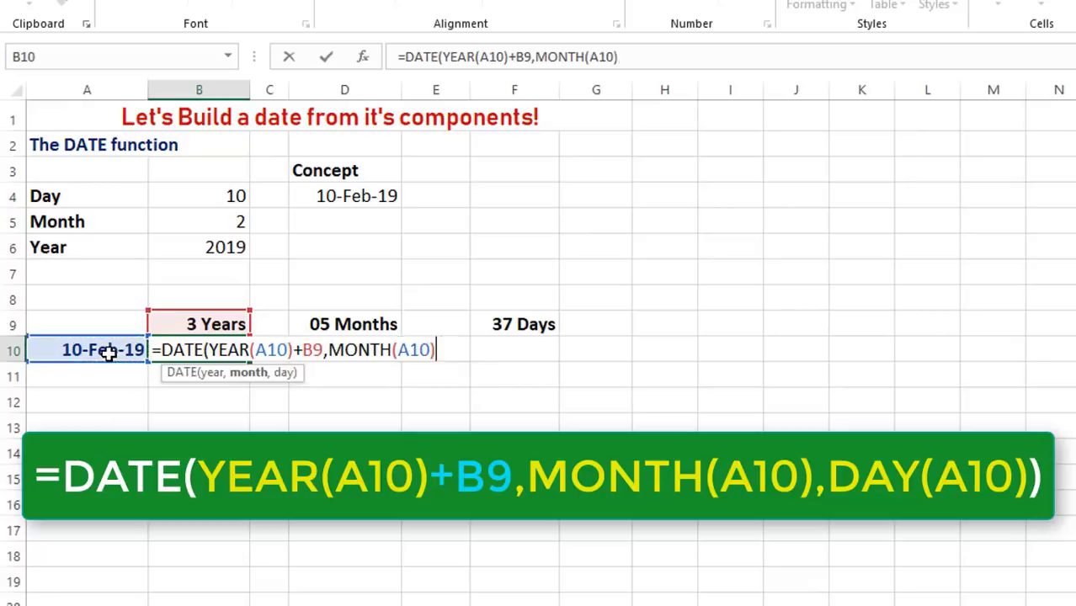
text(,dat)
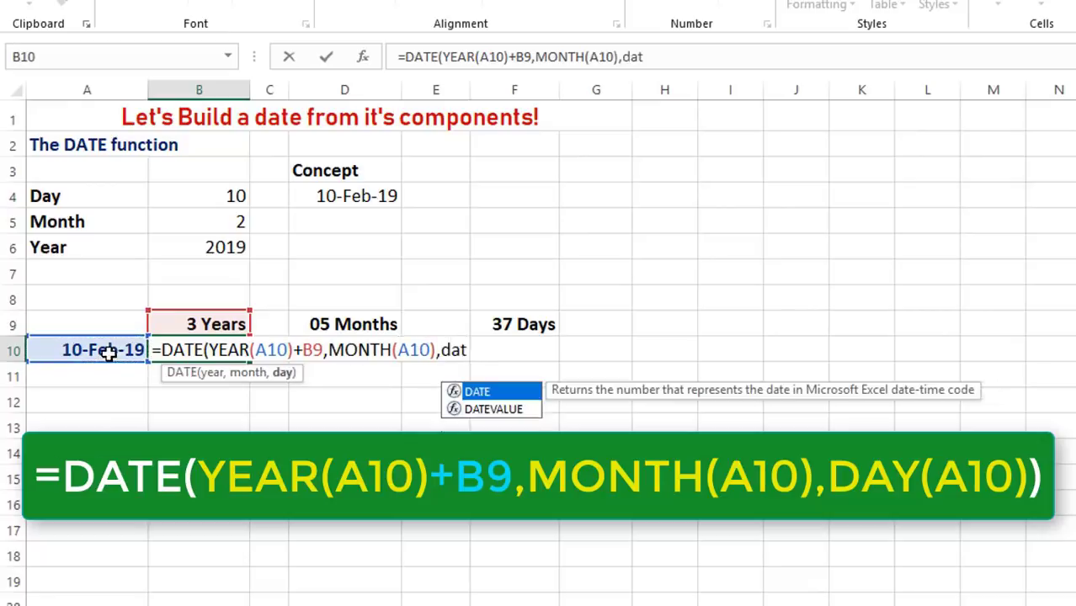
text(y)
key(Tab)
click(107, 352)
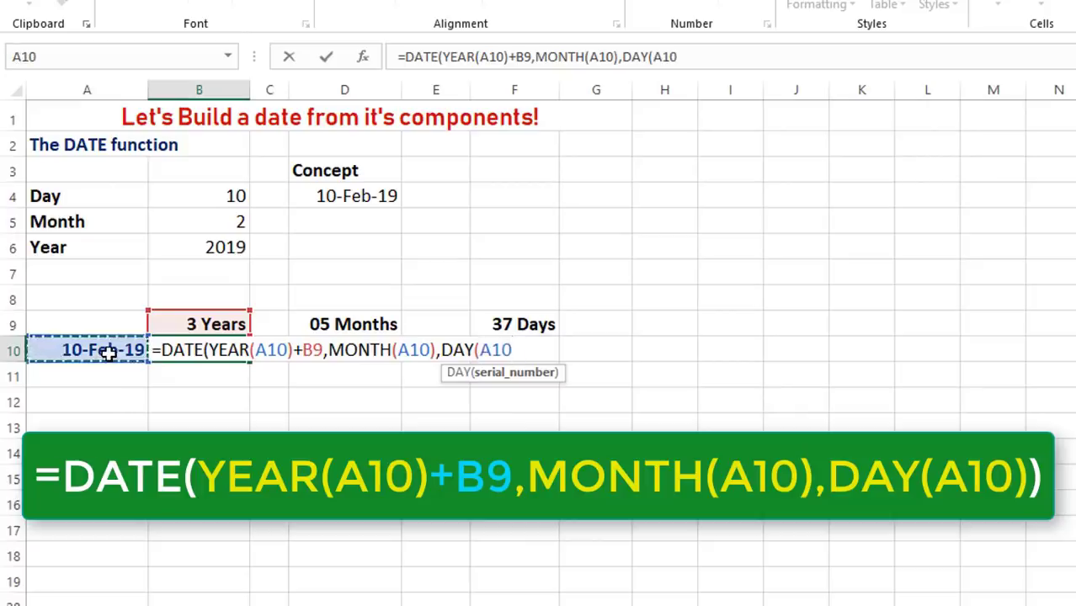
text())
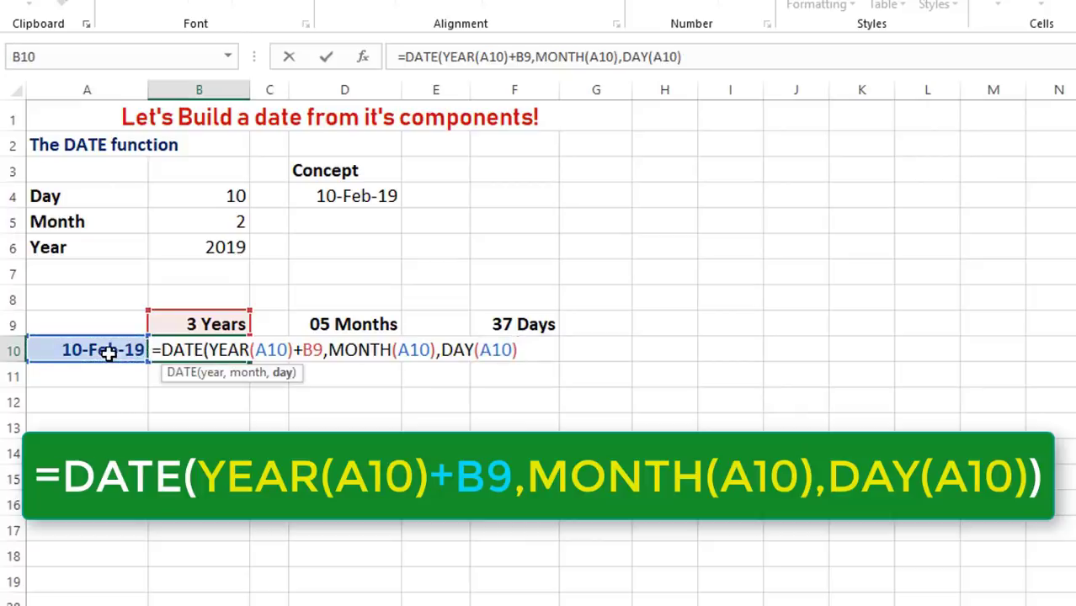
text())
key(Return)
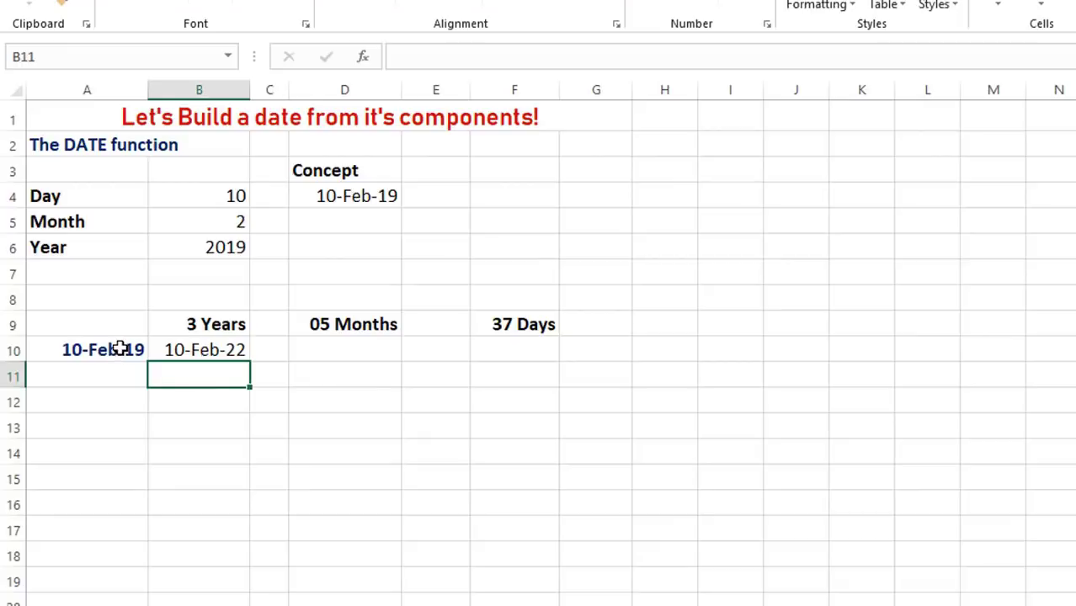
click(209, 324)
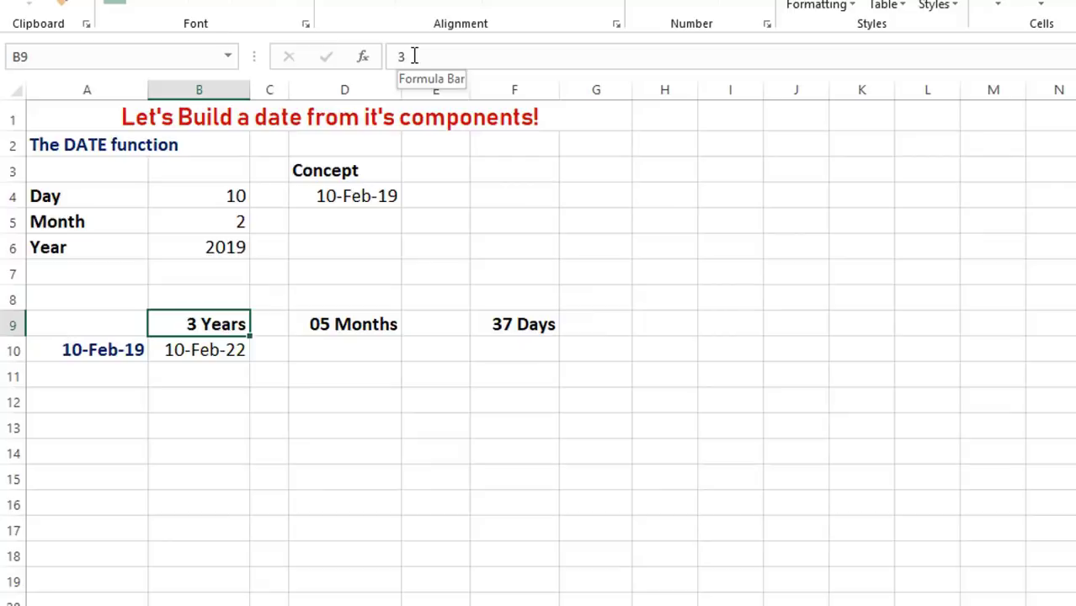
click(350, 328)
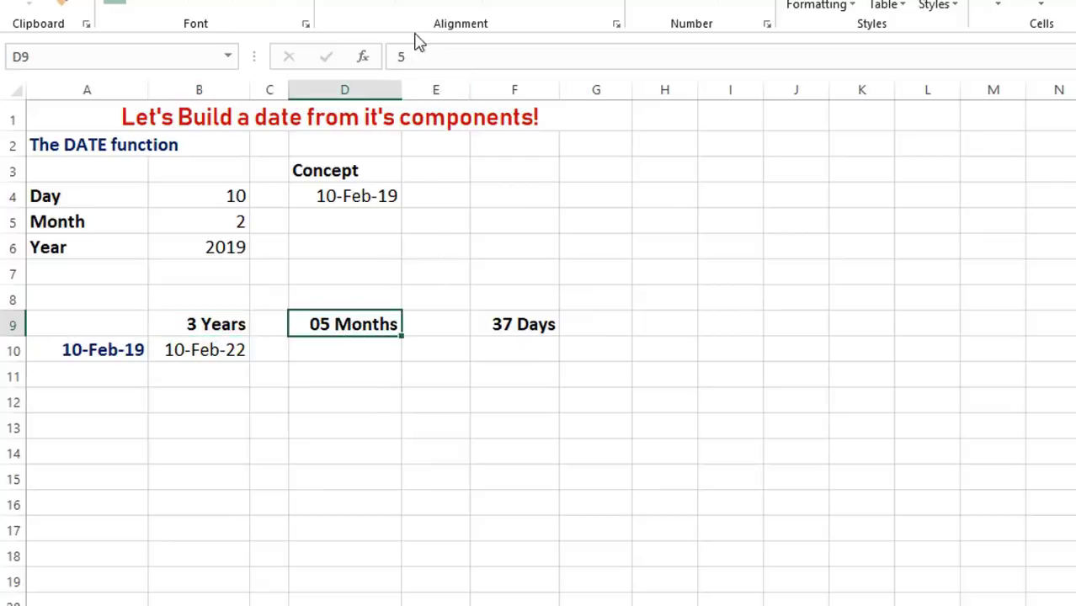
click(499, 325)
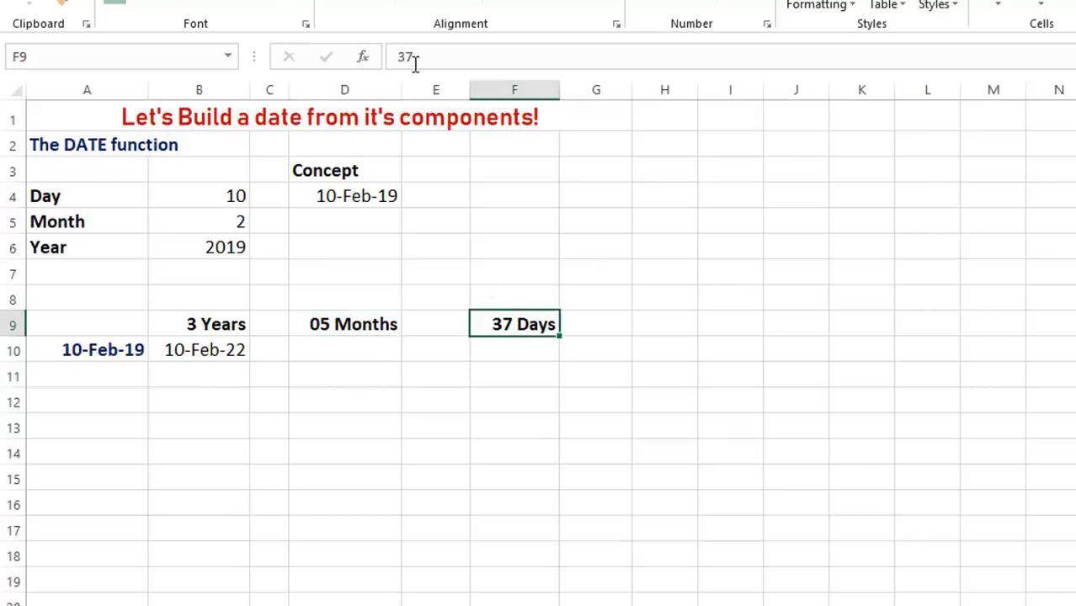
Start a DATE formula in D10 with YEAR(A10) as its year argument
click(356, 359)
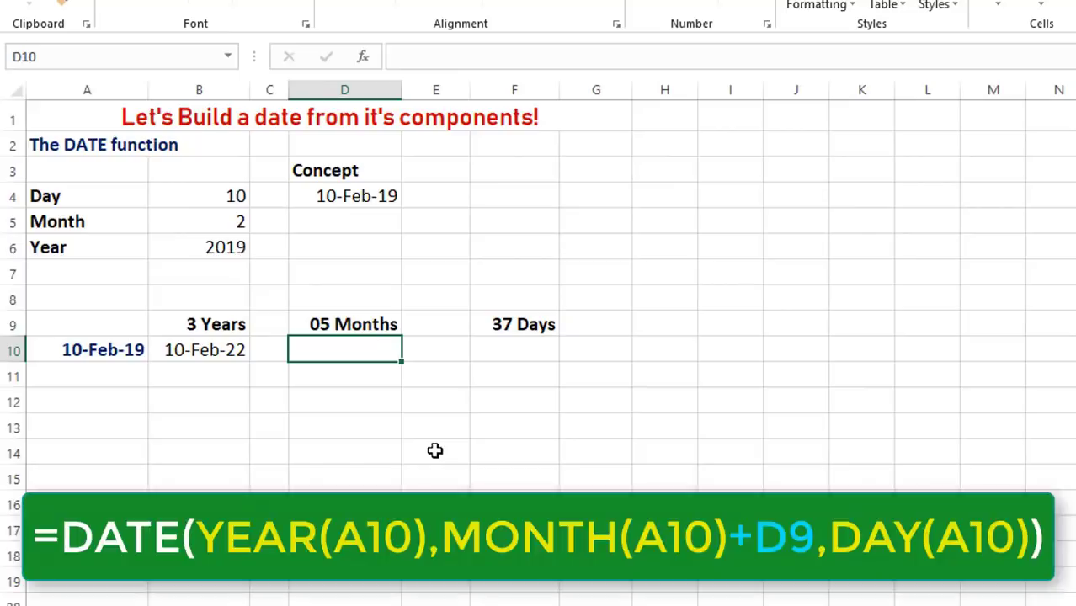
text(=dat)
key(Tab)
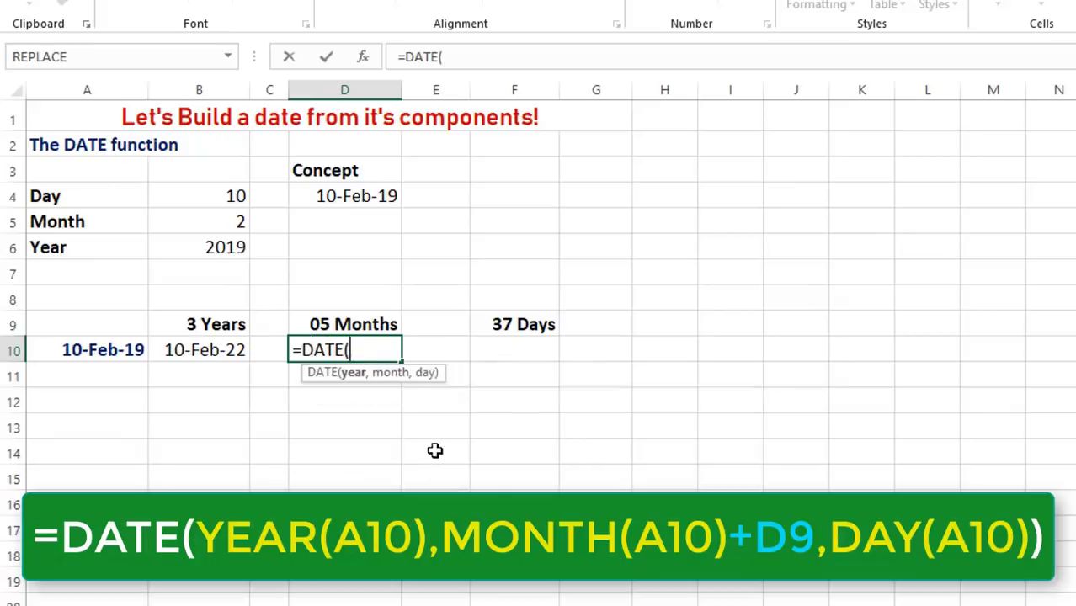
text(Year)
key(Tab)
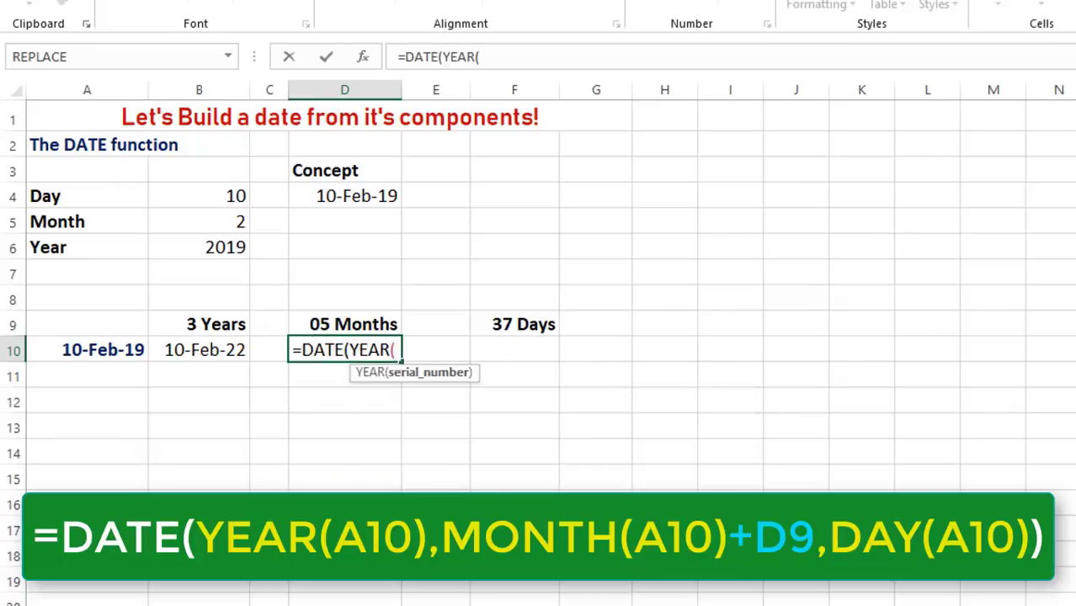
click(86, 348)
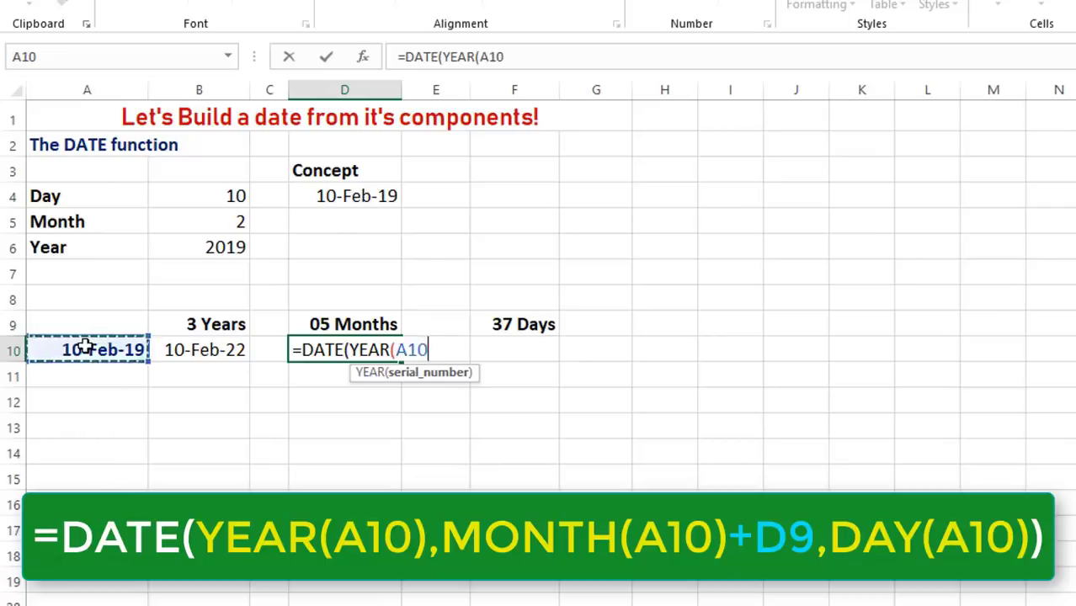
text(),)
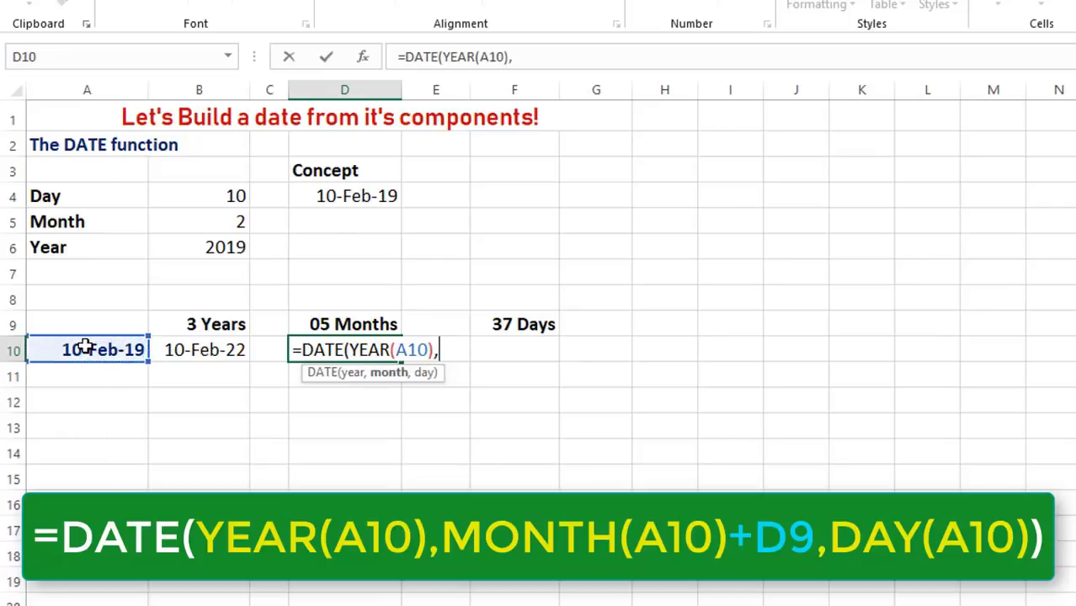
Complete the D10 formula with MONTH(A10)+D9 as the month and DAY(A10) as the day
text(Month)
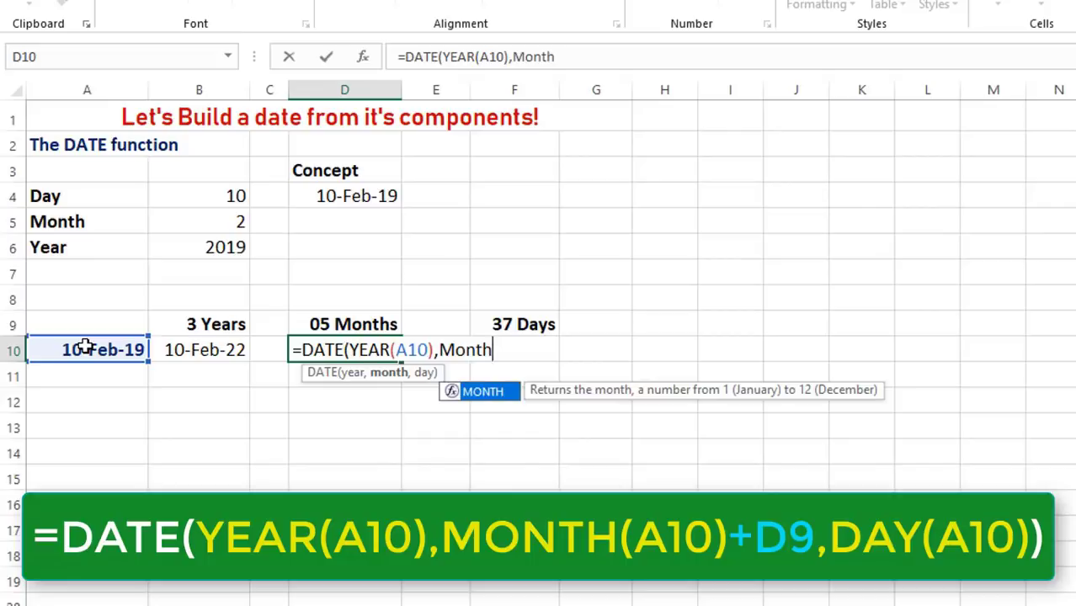
key(Tab)
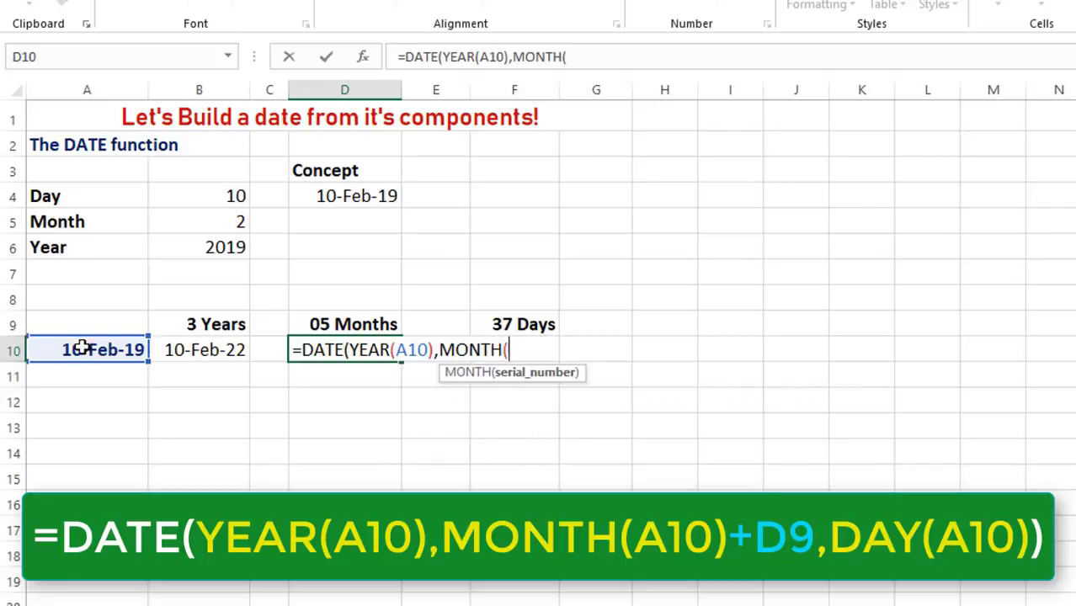
click(82, 348)
text())
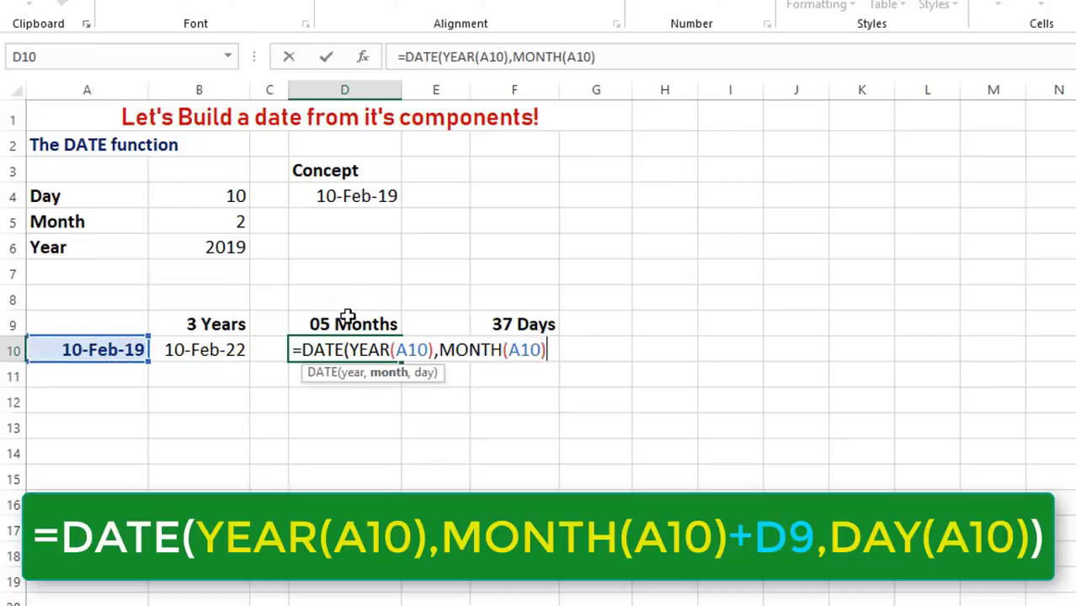
text(+)
click(347, 317)
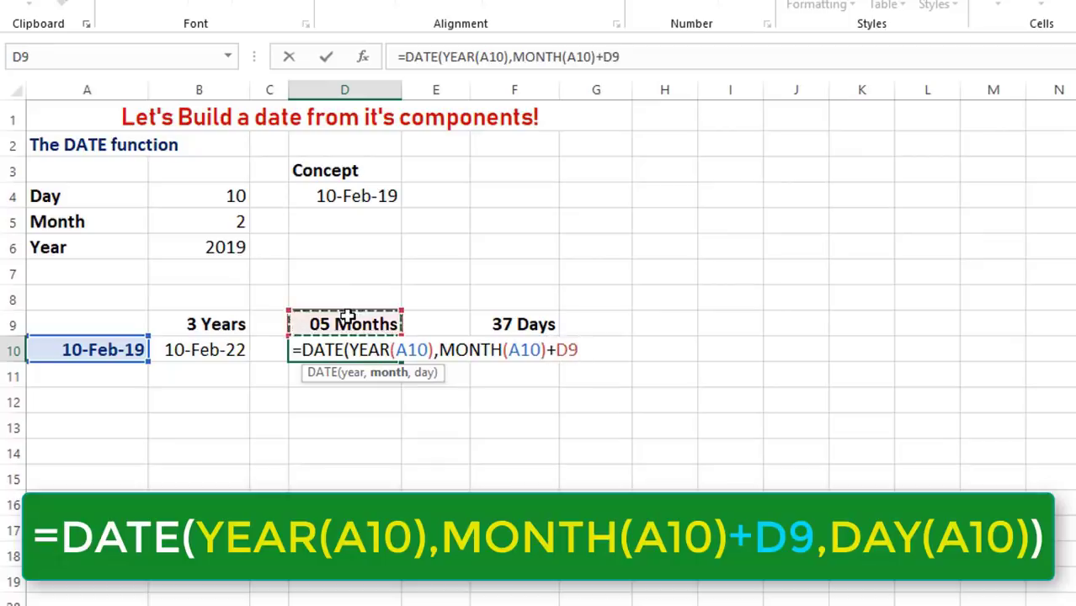
text(,)
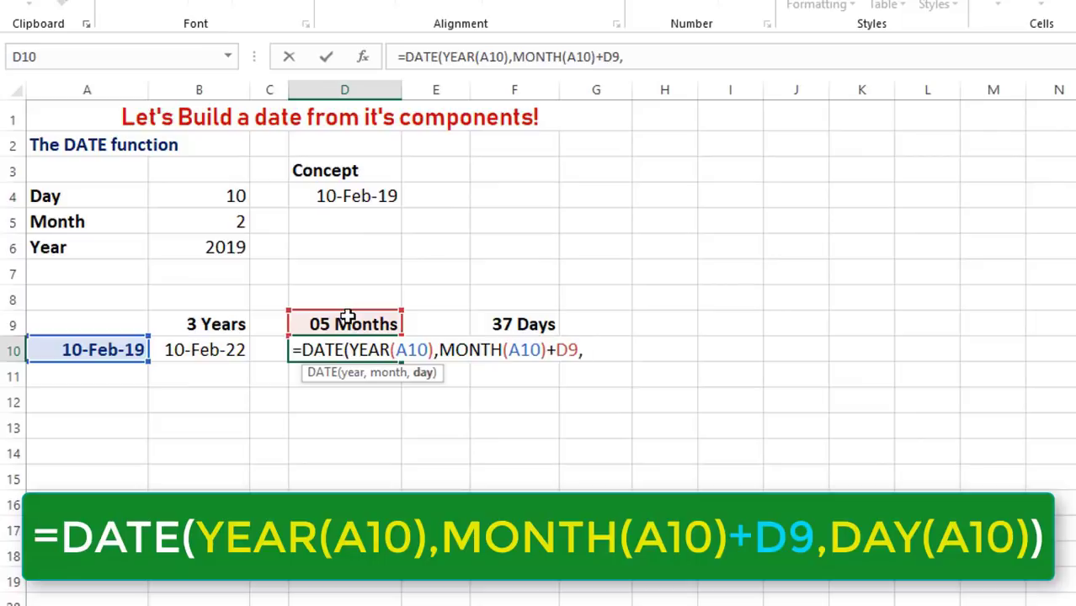
text(DAY()
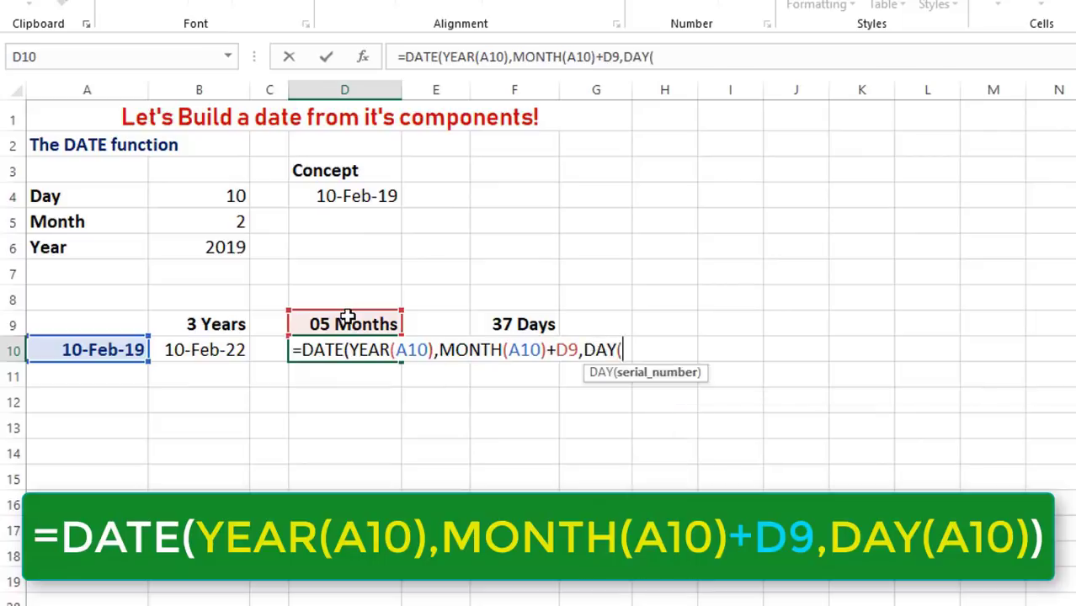
click(107, 350)
text())
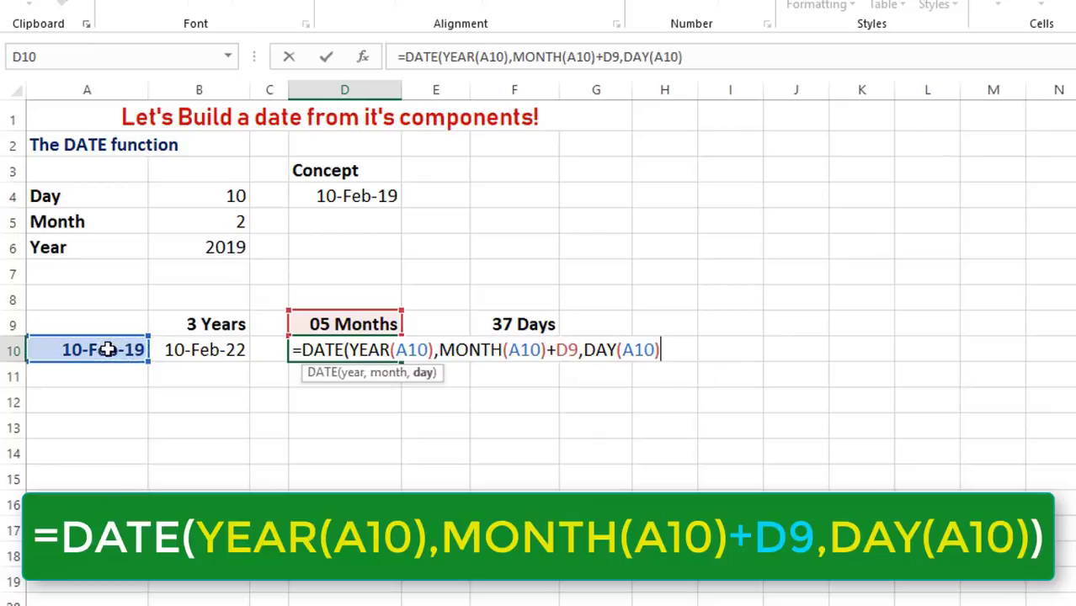
text())
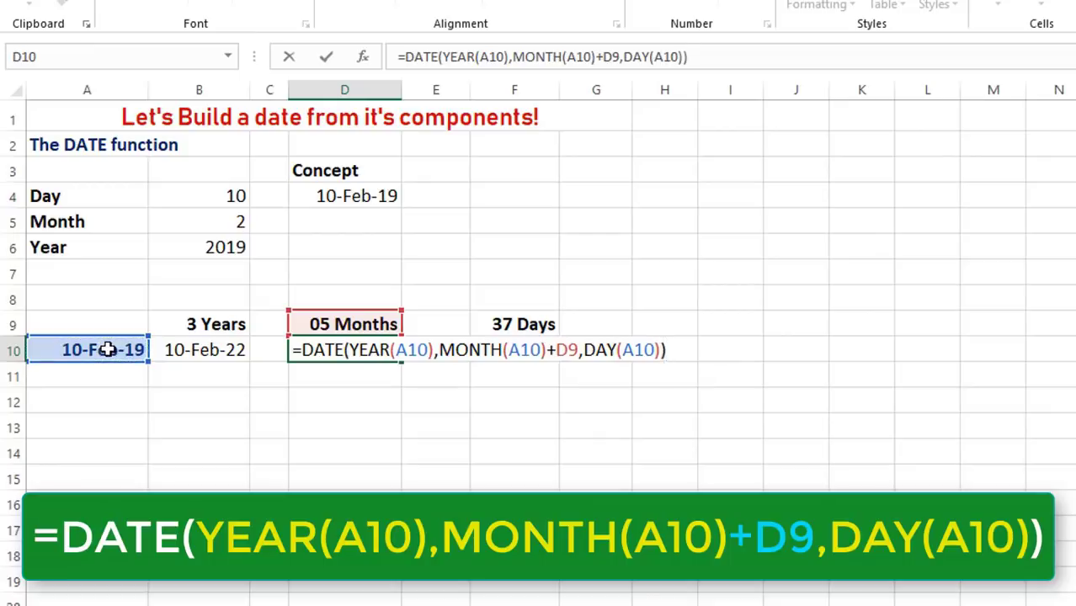
key(Return)
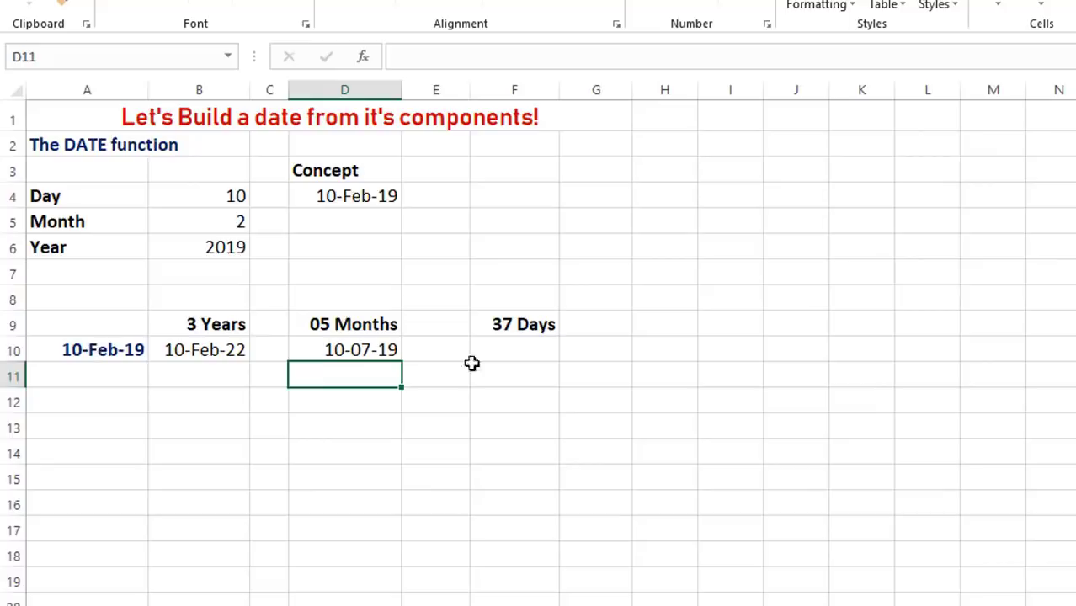
Start a DATE formula in F10 with YEAR(A10) as its year argument
click(512, 351)
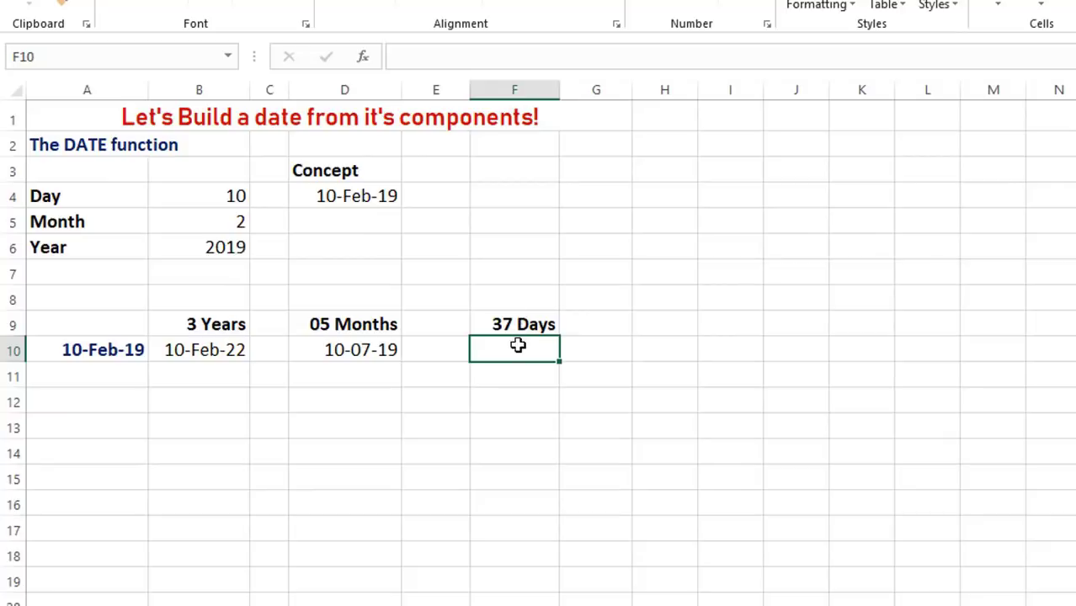
text(=da)
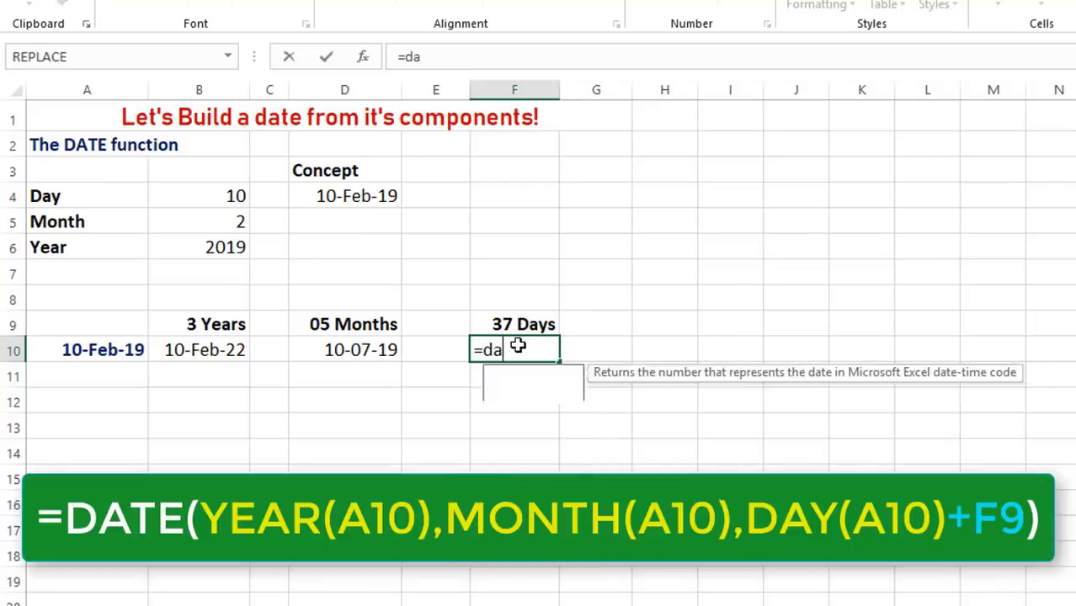
key(Tab)
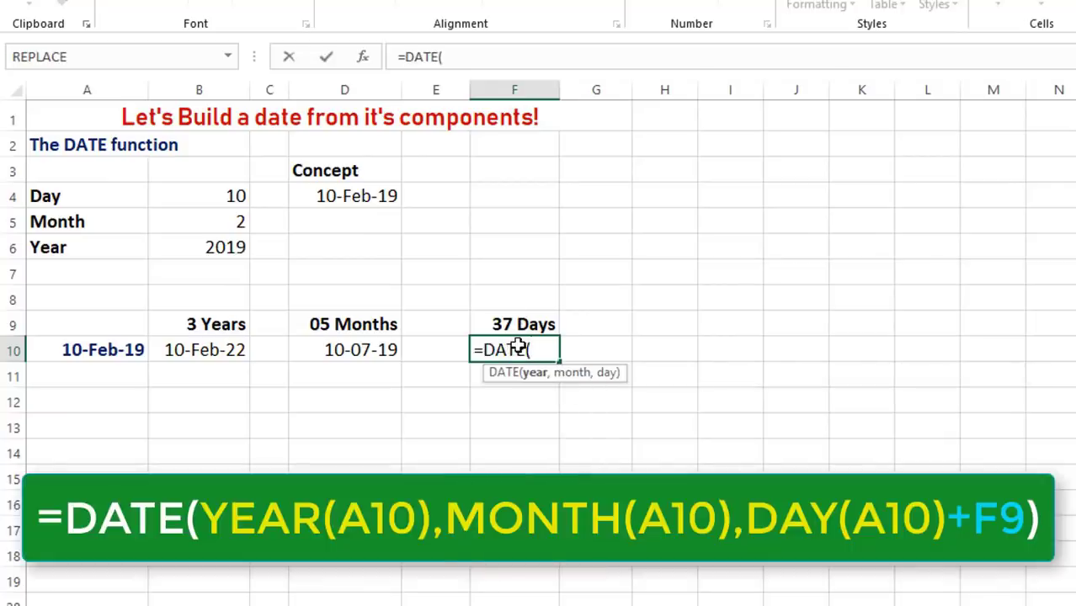
text(year)
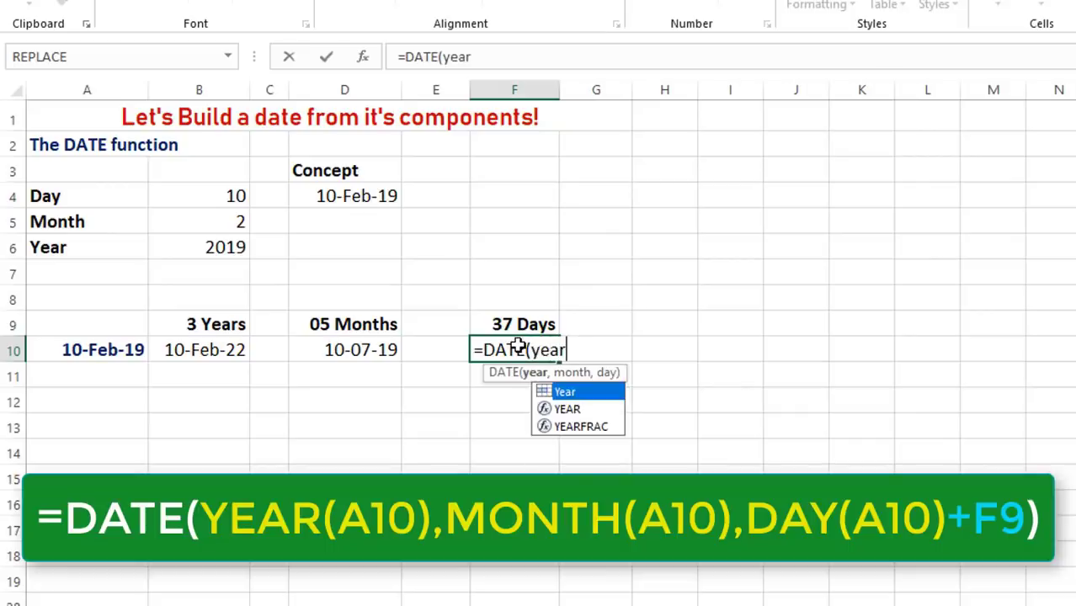
key(Down)
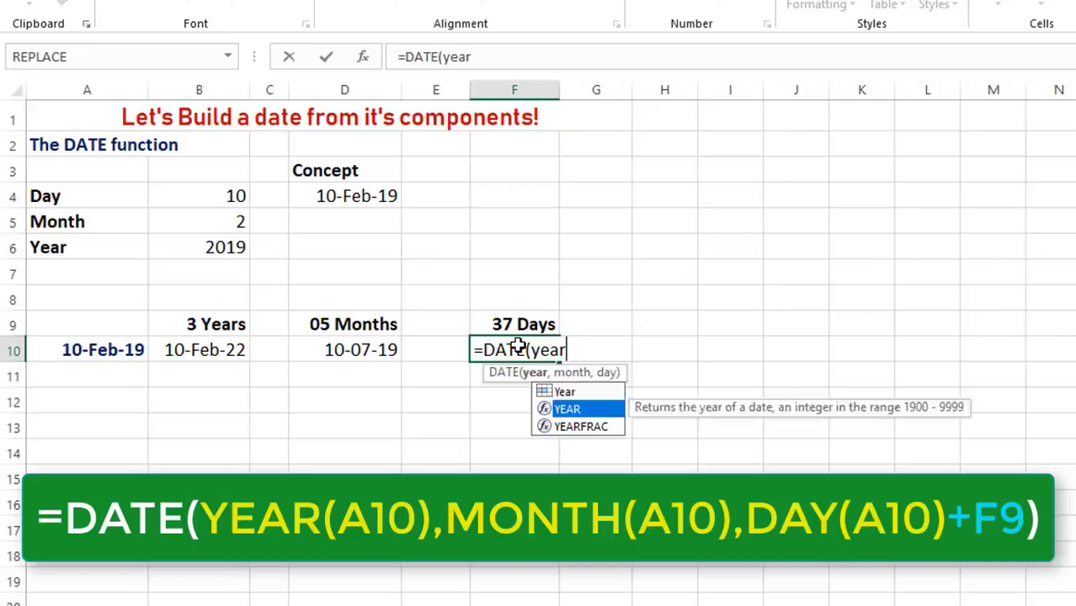
key(Tab)
click(115, 349)
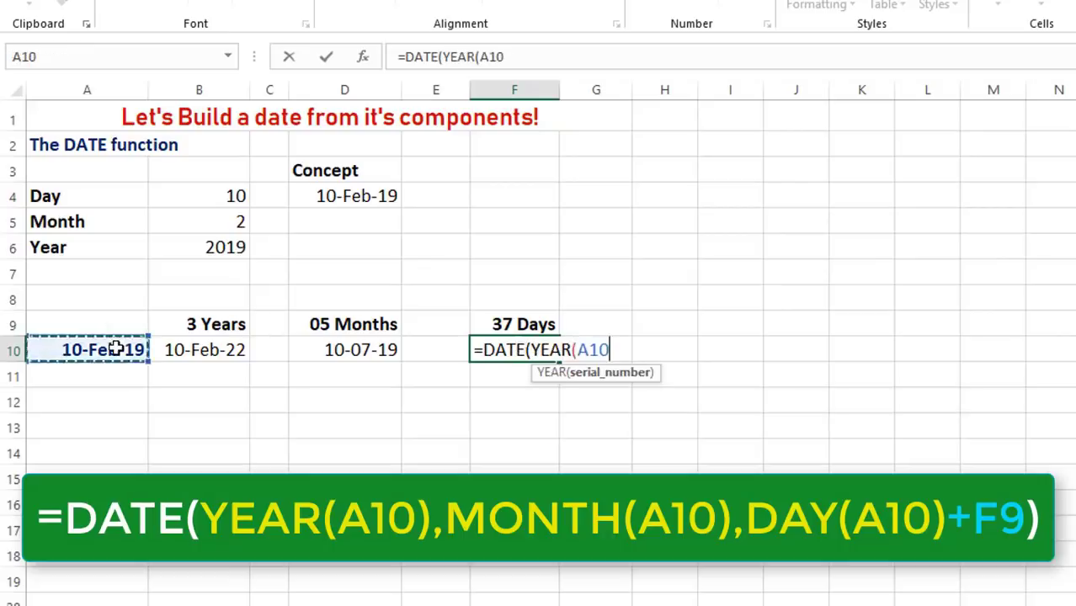
text())
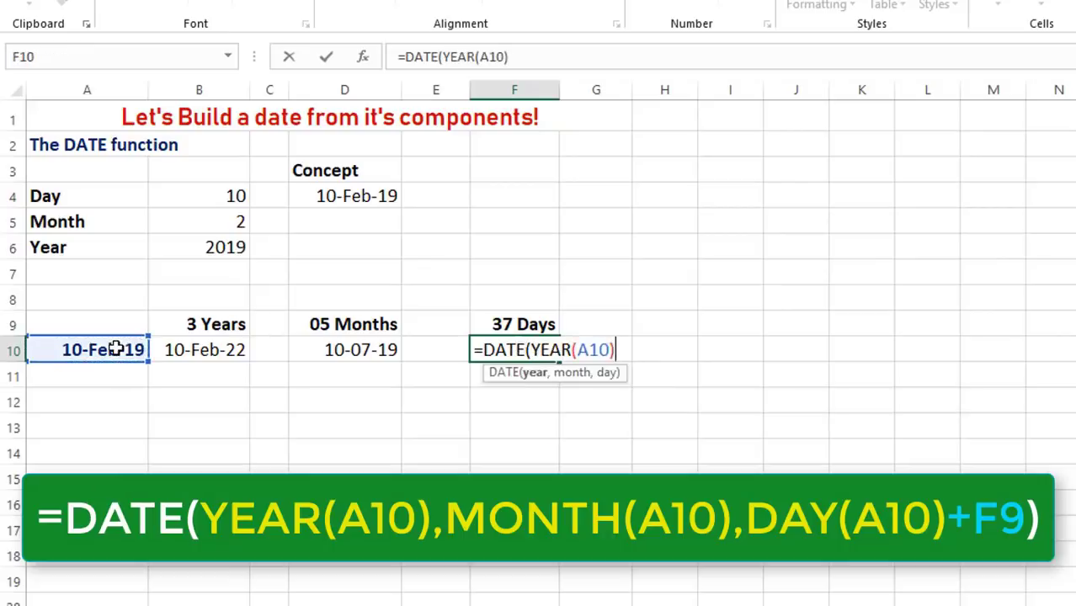
text(,)
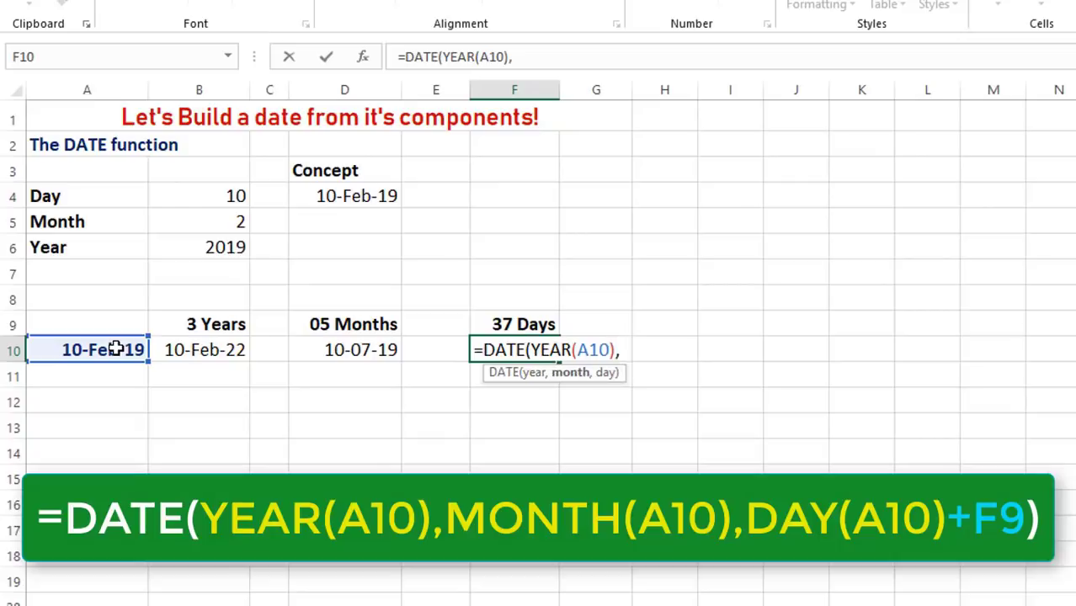
Complete the F10 formula with MONTH(A10) as the month and DAY(A10)+F9 as the day
text(mont)
key(Tab)
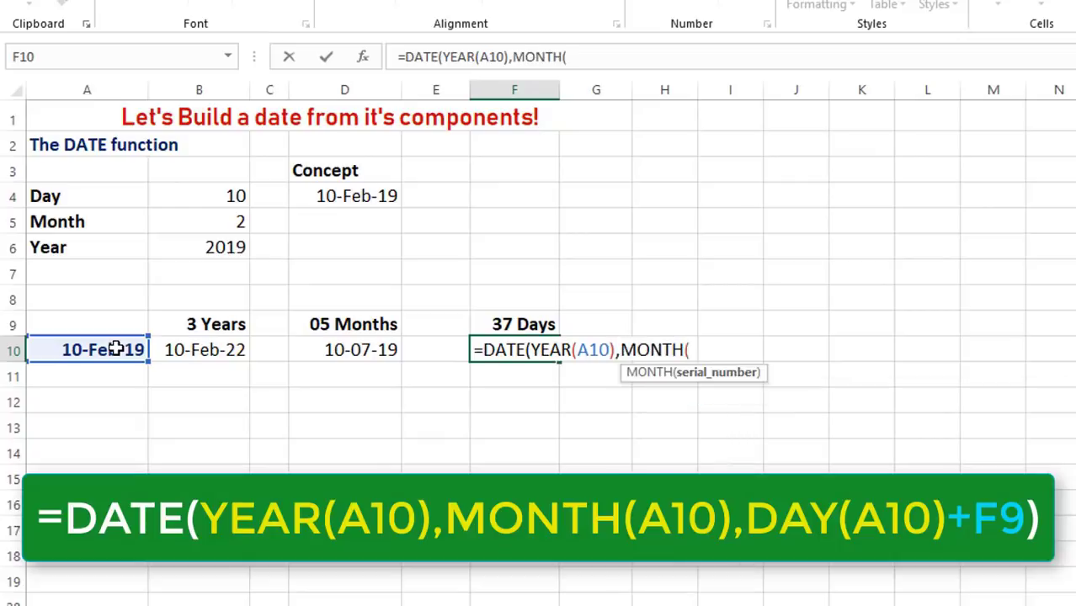
click(75, 351)
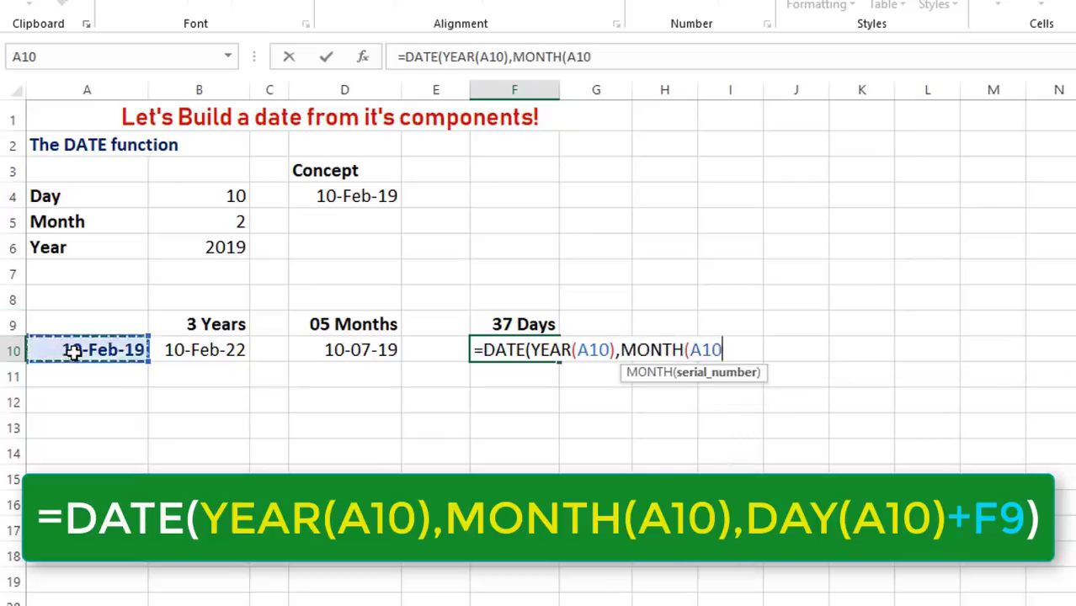
text(),)
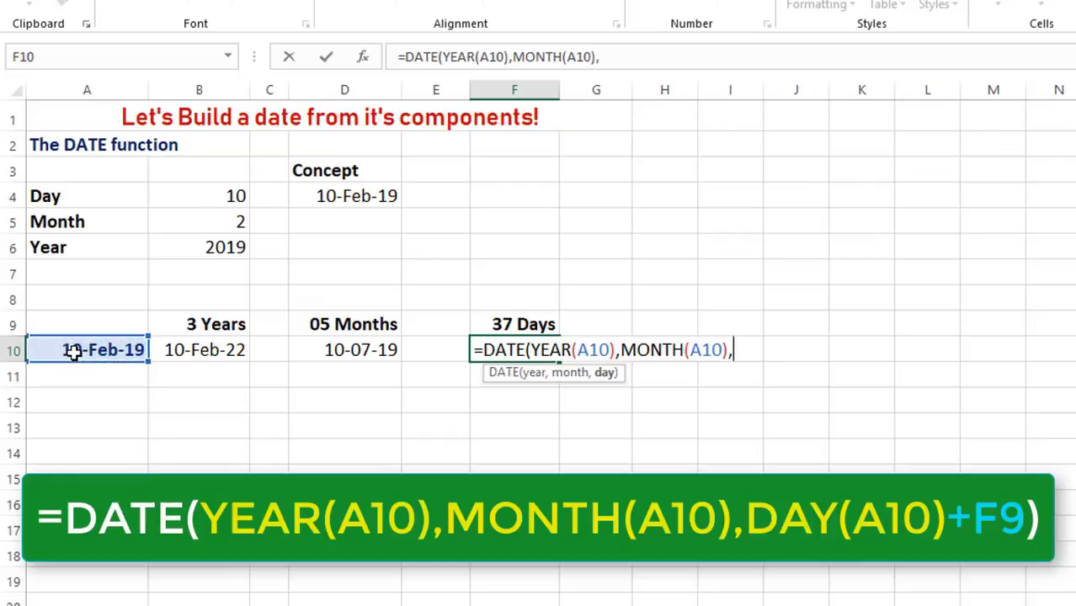
text(day)
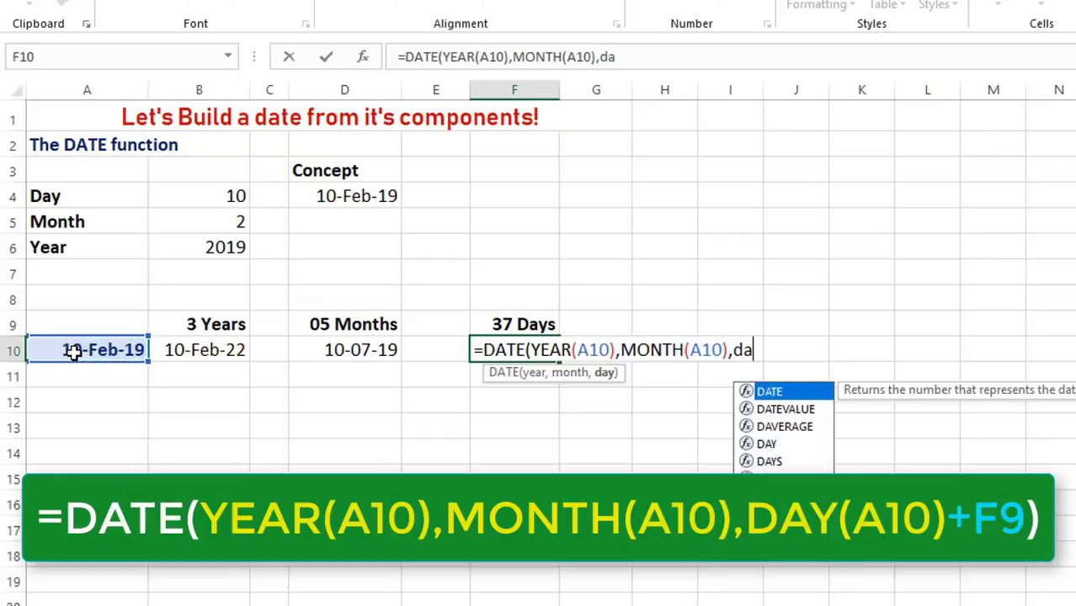
key(Tab)
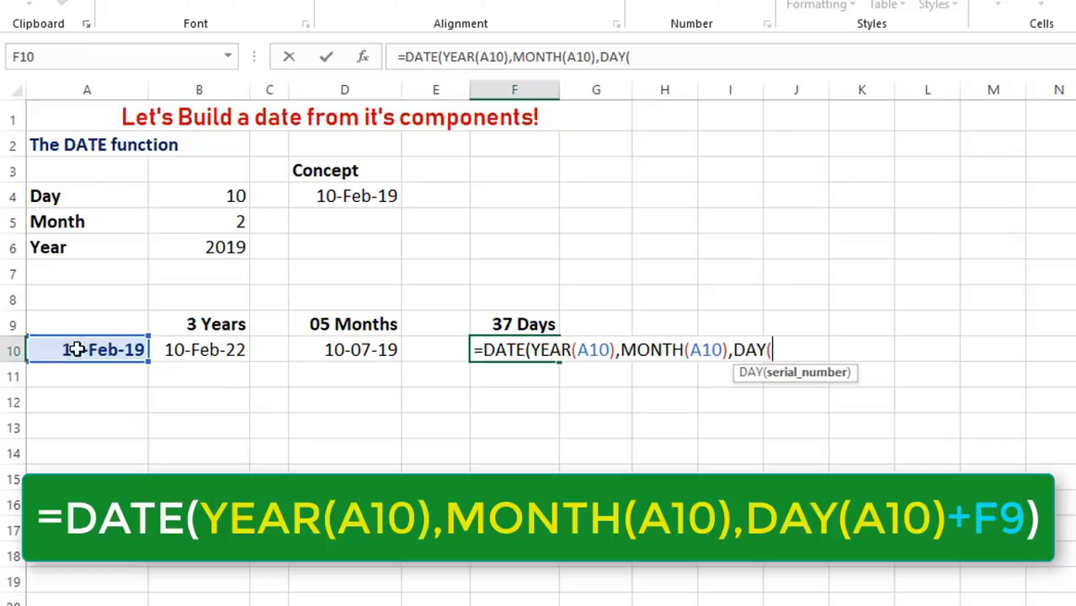
click(75, 351)
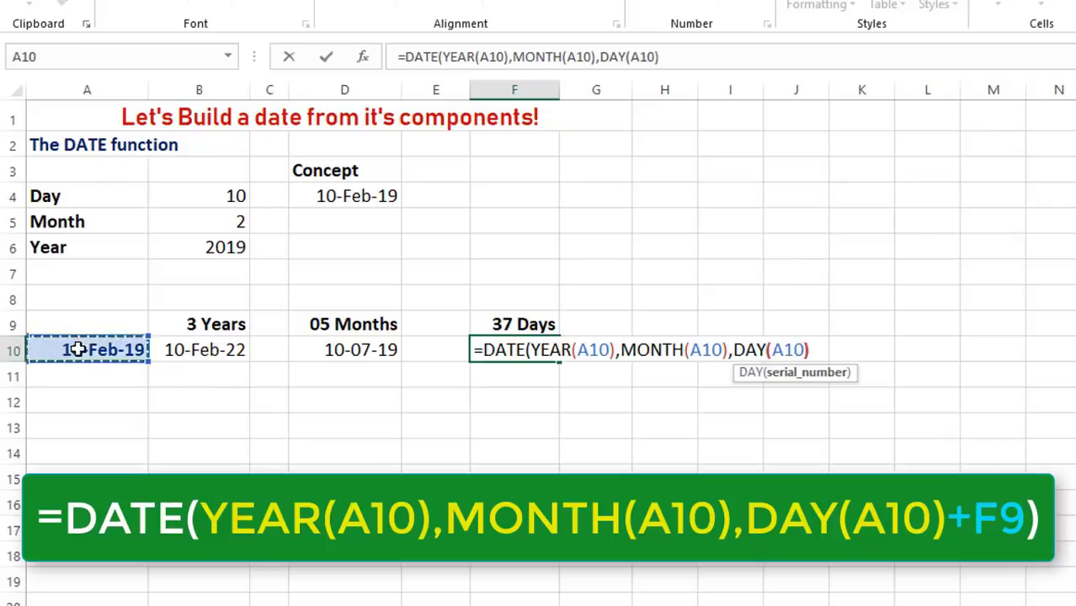
text()+)
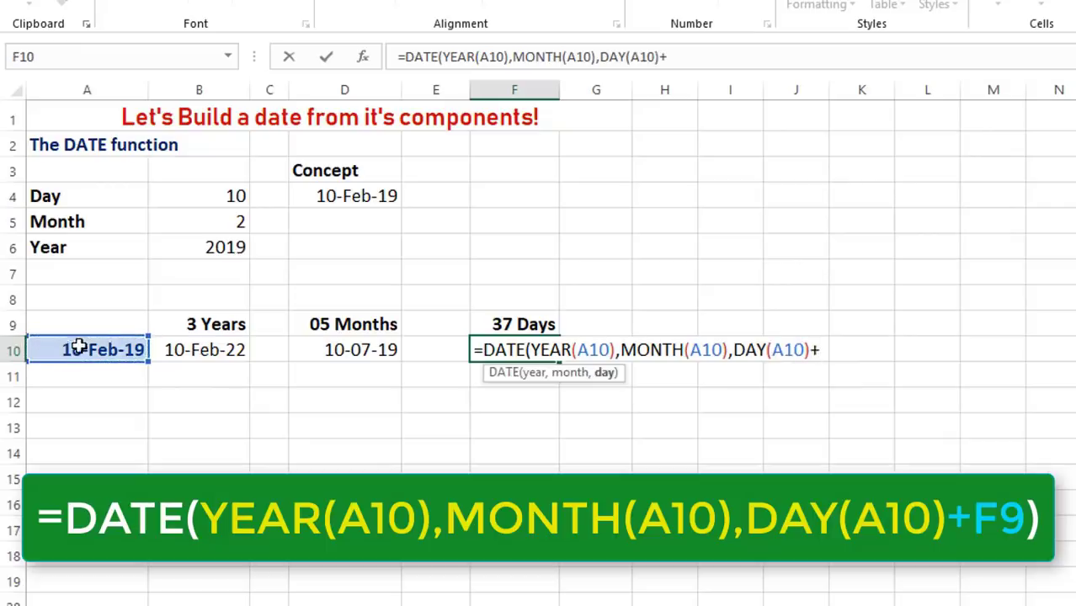
click(486, 324)
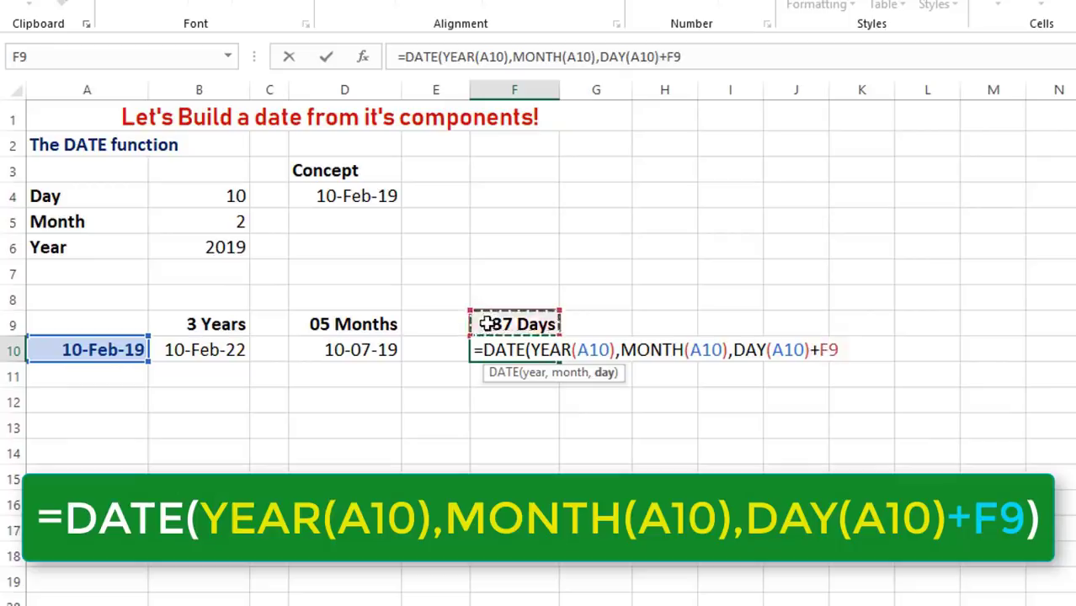
text())
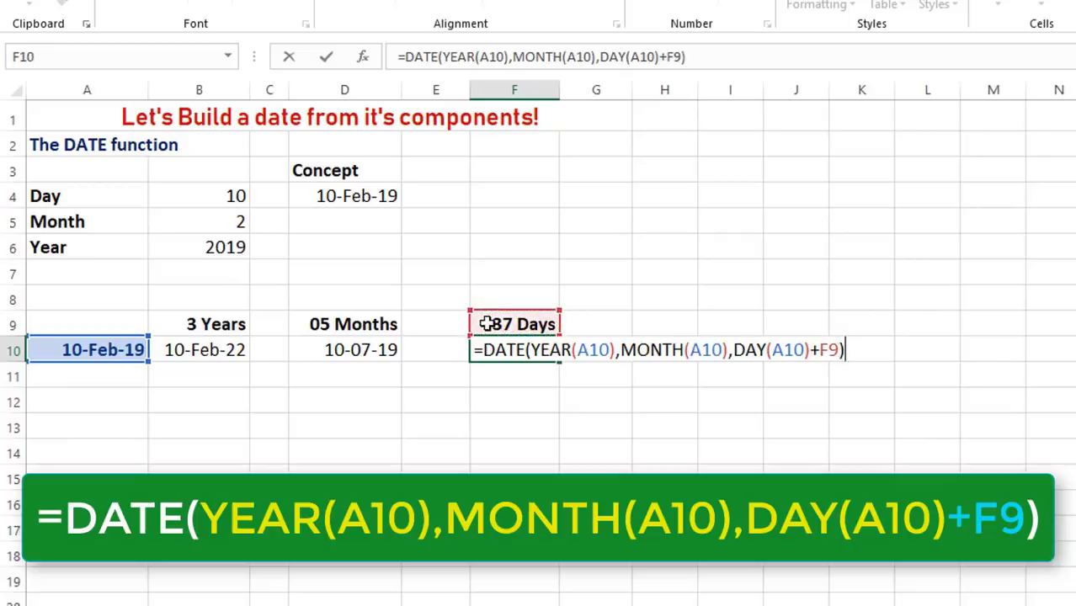
key(Return)
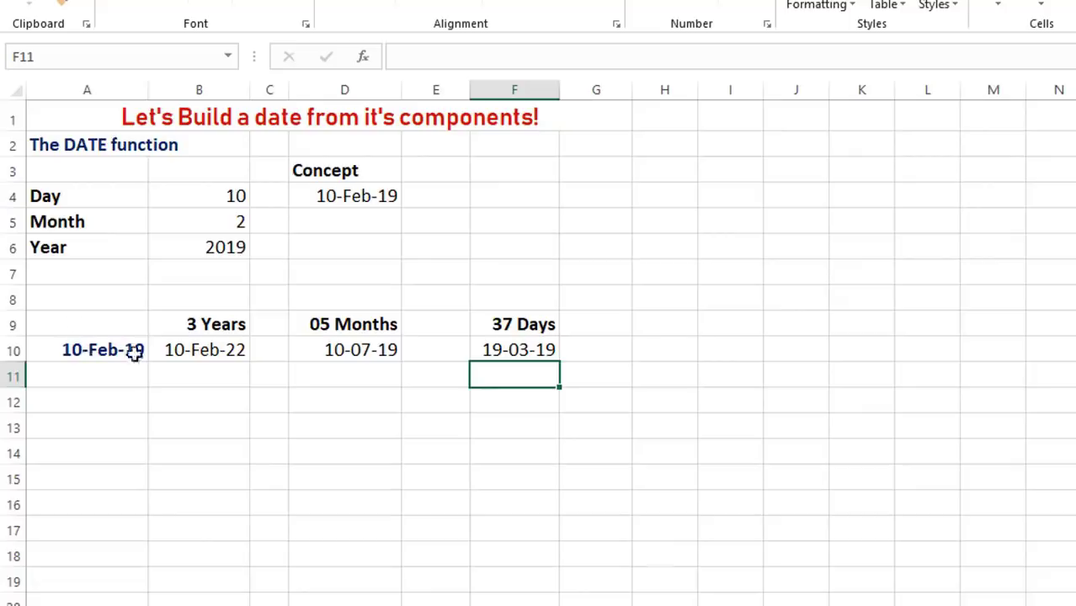
Set the years offset in B9 to -3 so the DATE formula below shifts backward
click(205, 322)
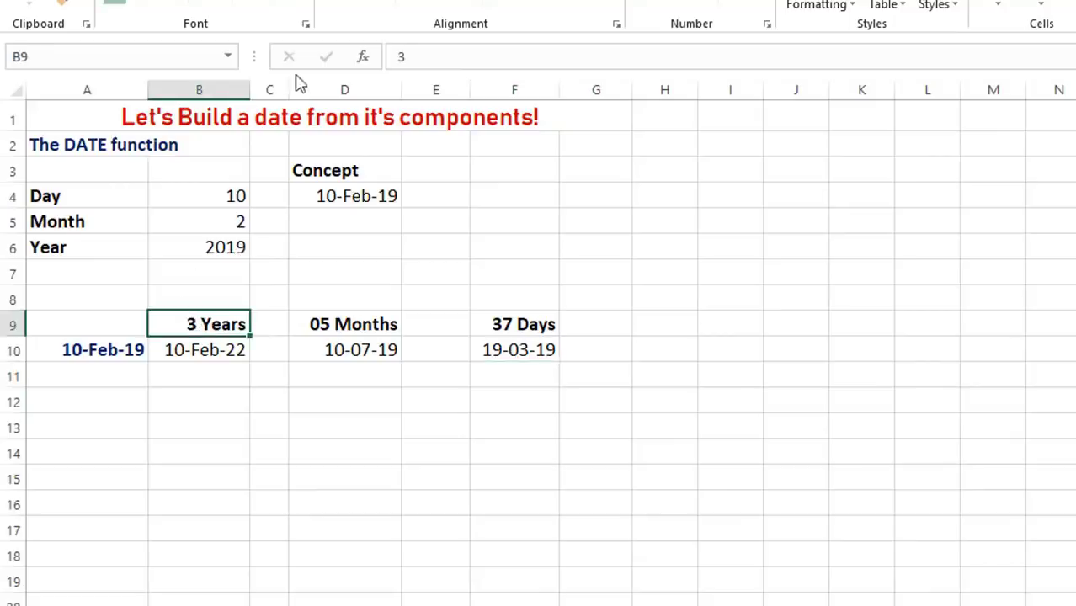
click(399, 56)
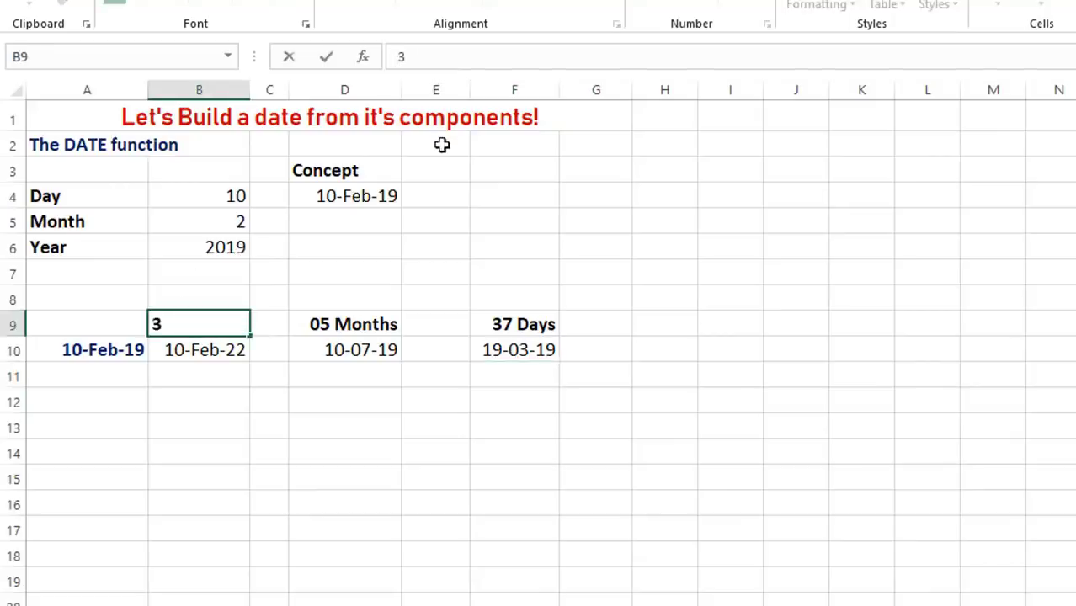
text(-)
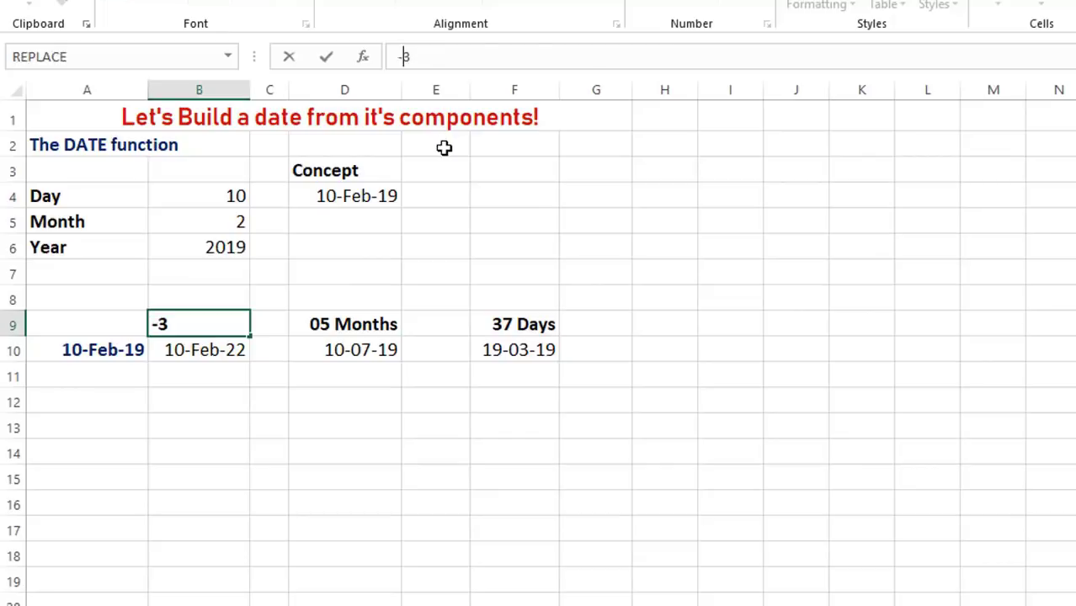
key(Return)
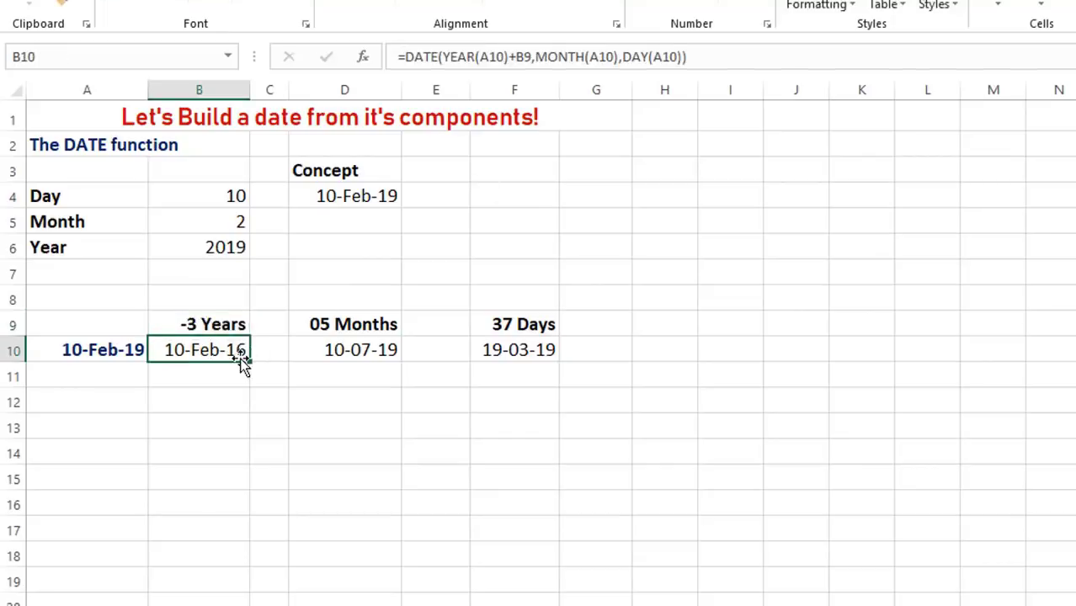
Set the months offset in D9 to -5 to shift the date below it backward
click(366, 347)
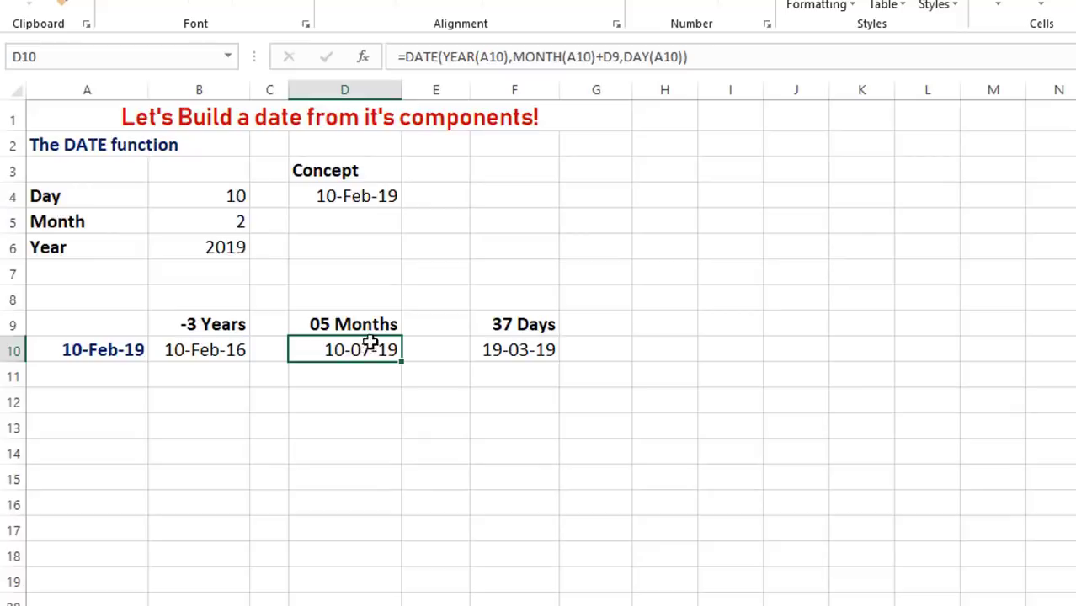
key(Up)
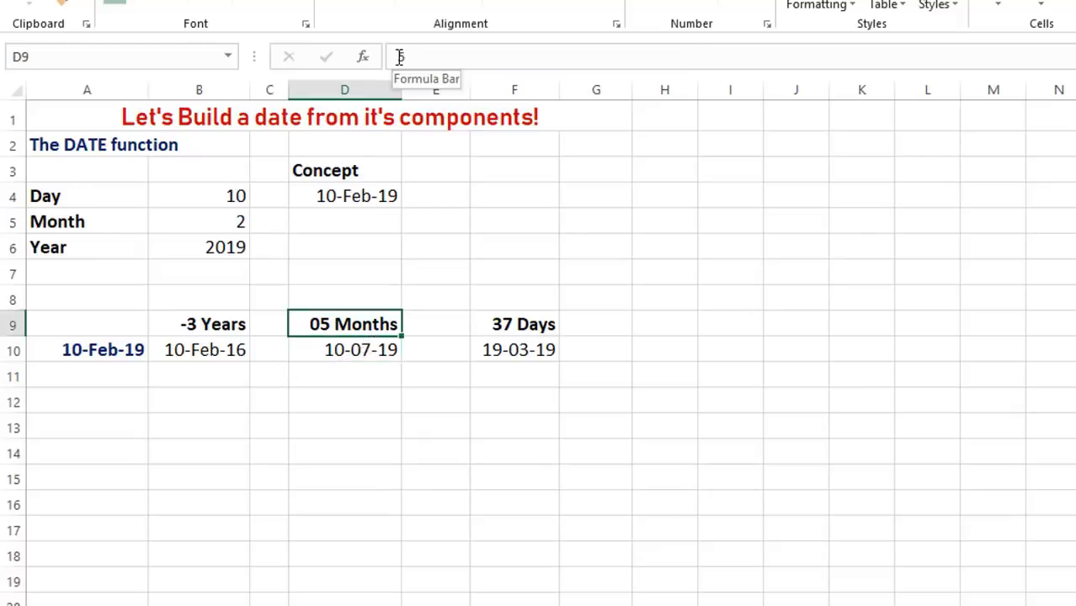
click(400, 56)
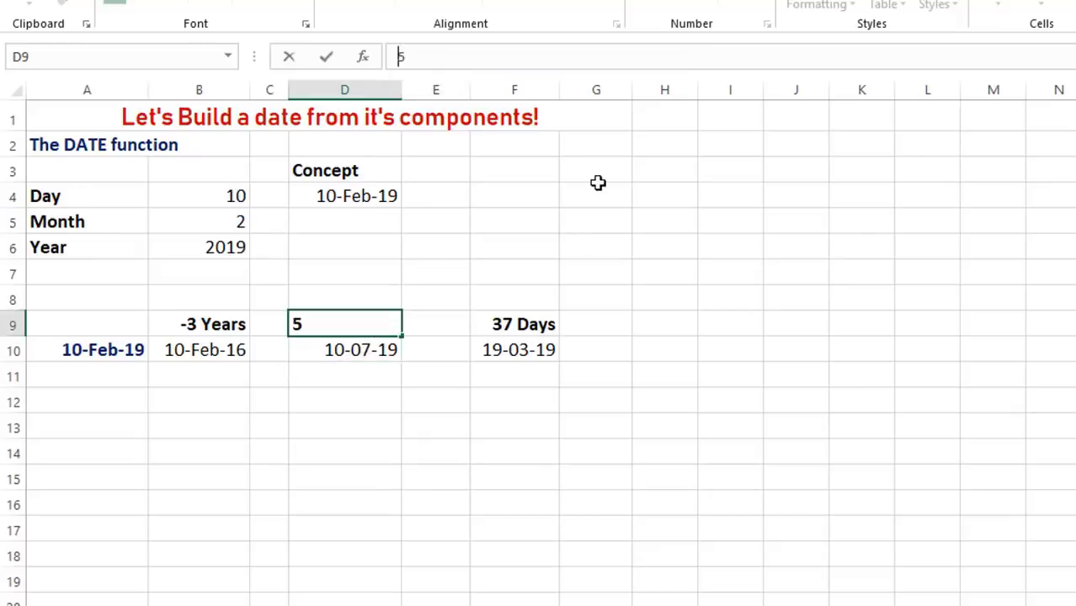
text(-)
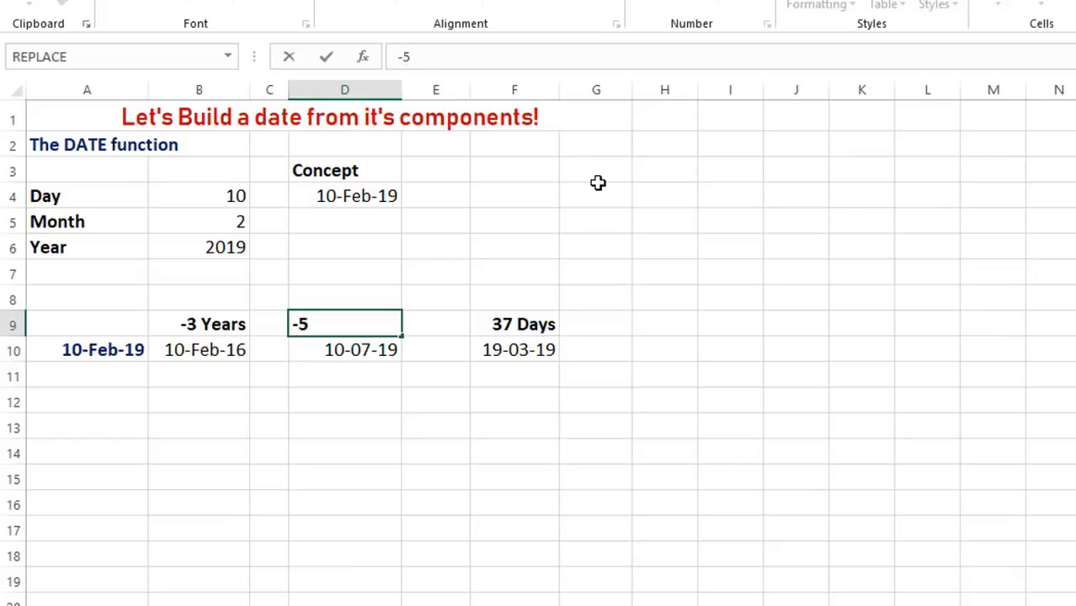
key(Return)
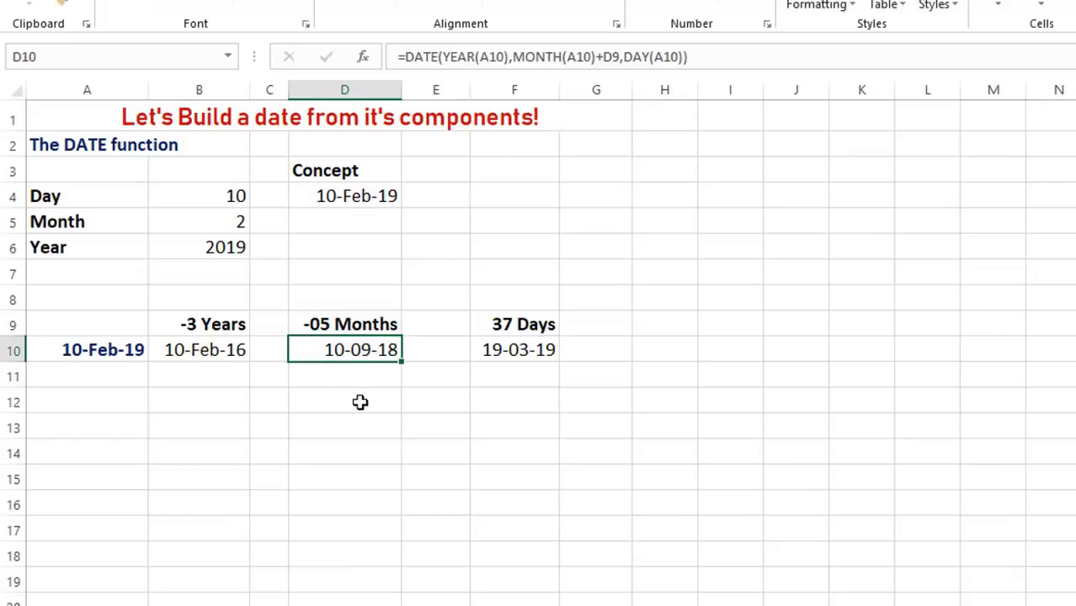
Set the days offset in F9 to -37 to shift the date below it backward
click(522, 324)
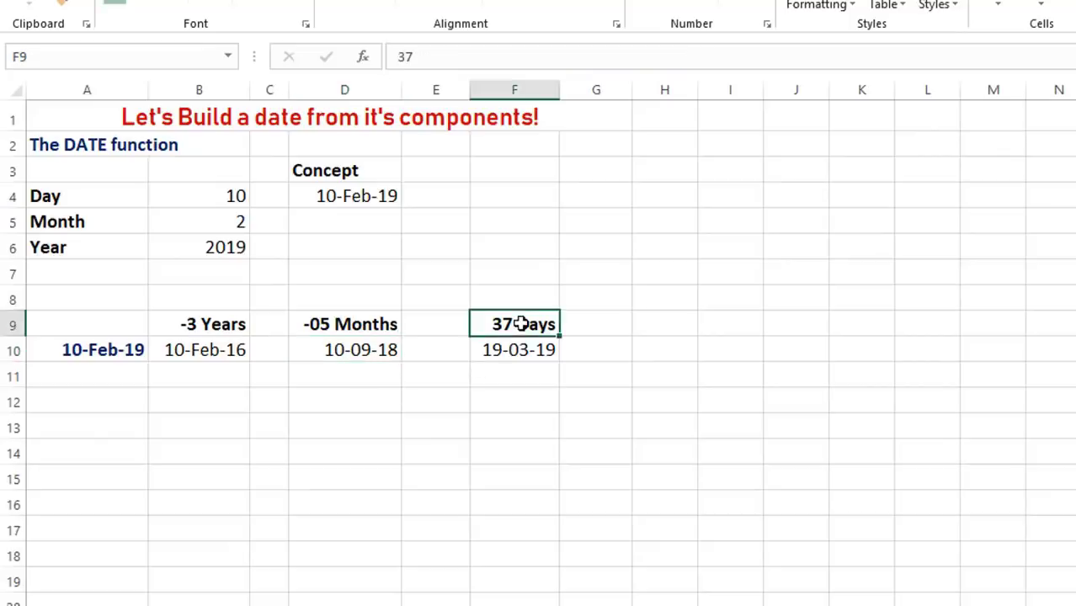
click(396, 56)
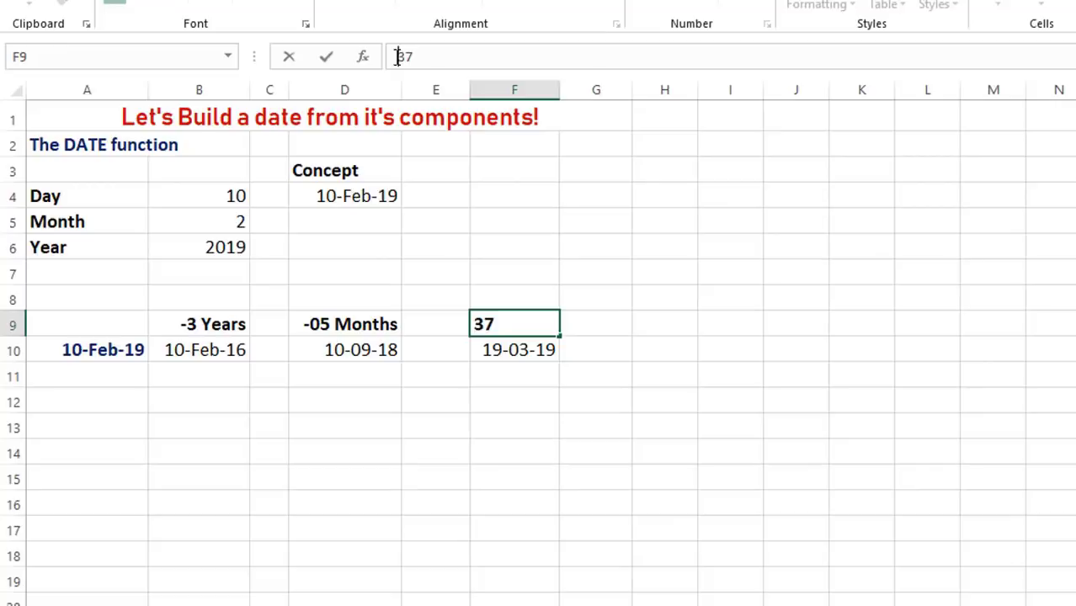
text(-)
key(Return)
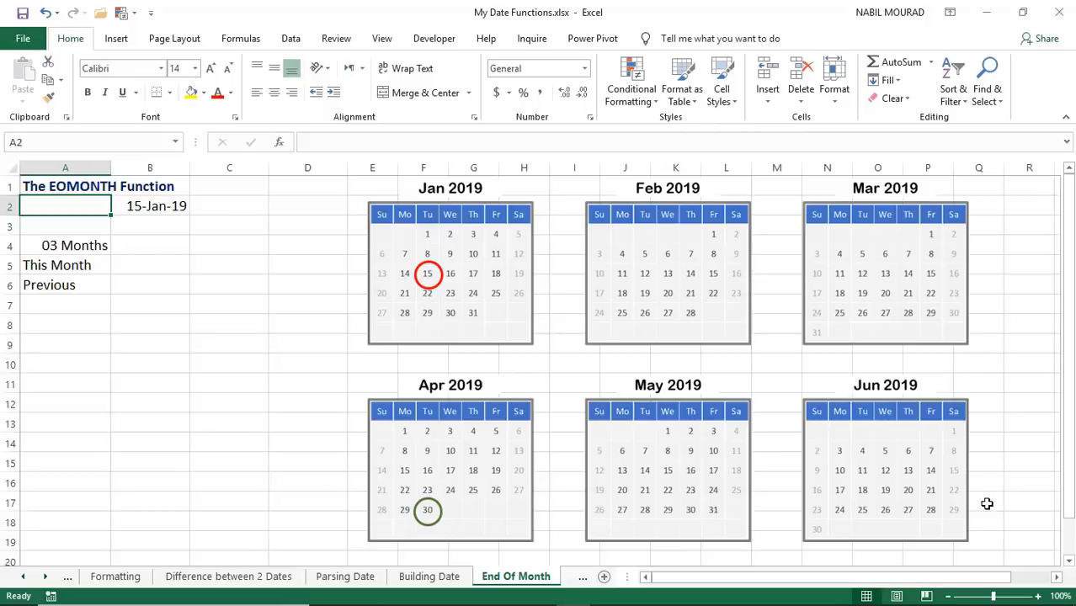
On the End Of Month sheet, enter =EOMONTH(B2,A4) in B4, beside the 03 Months label
click(140, 245)
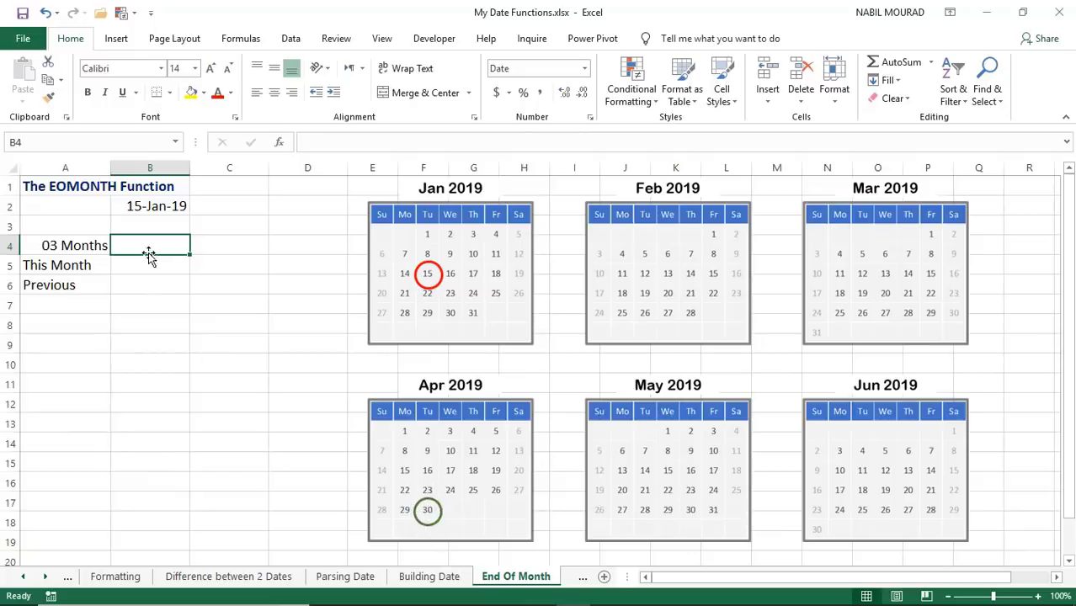
text(=eom)
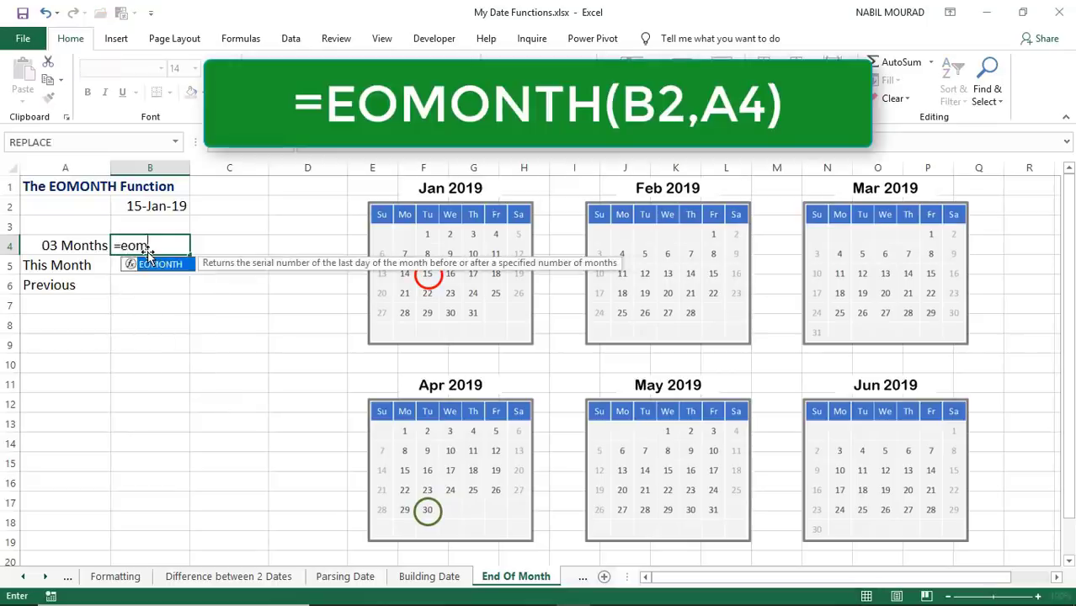
key(Tab)
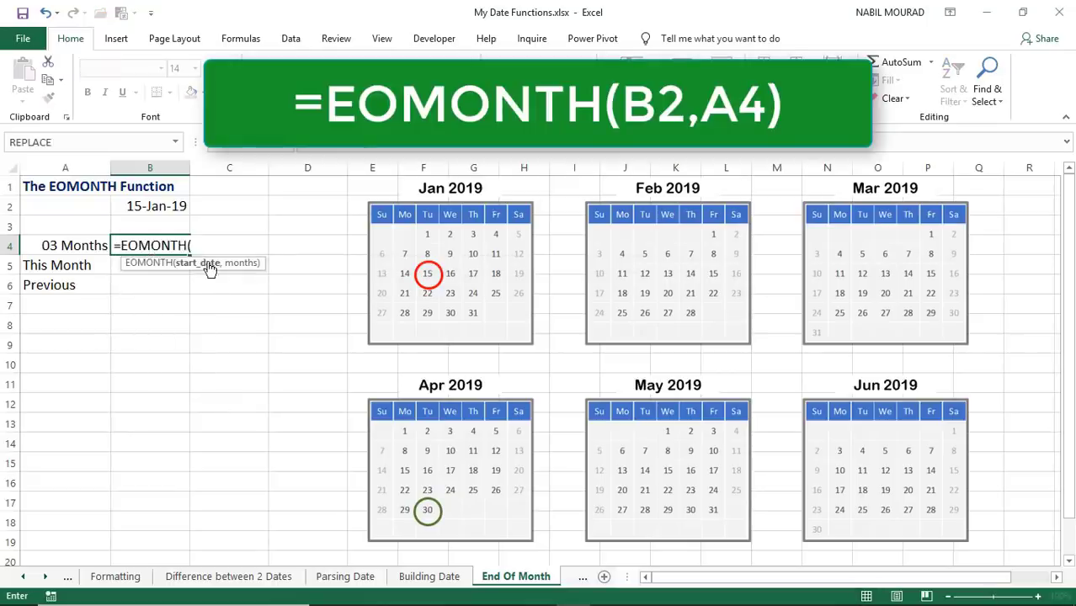
click(173, 206)
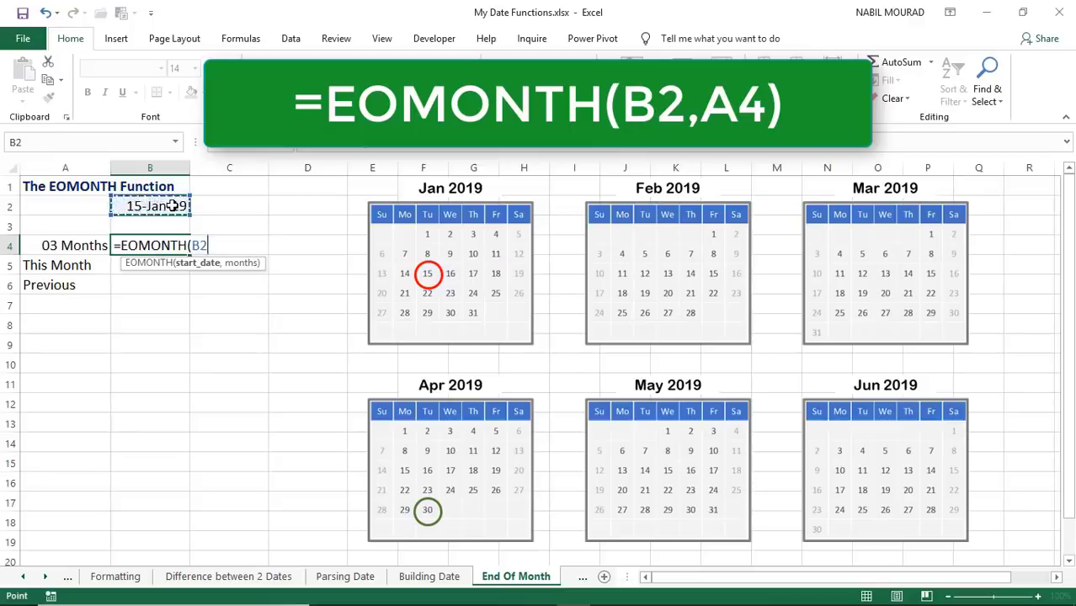
text(,)
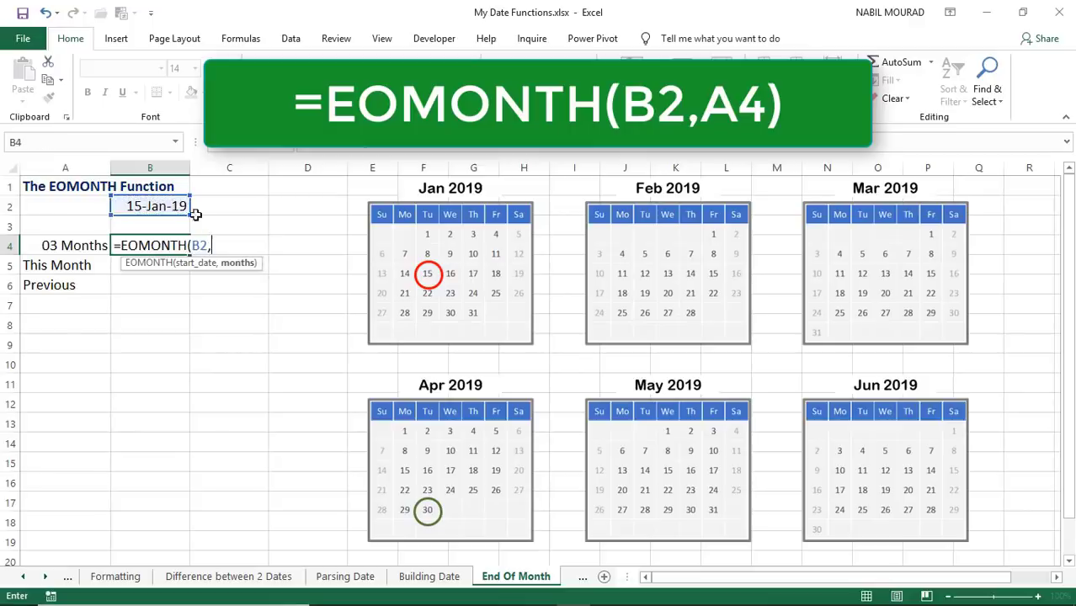
click(78, 245)
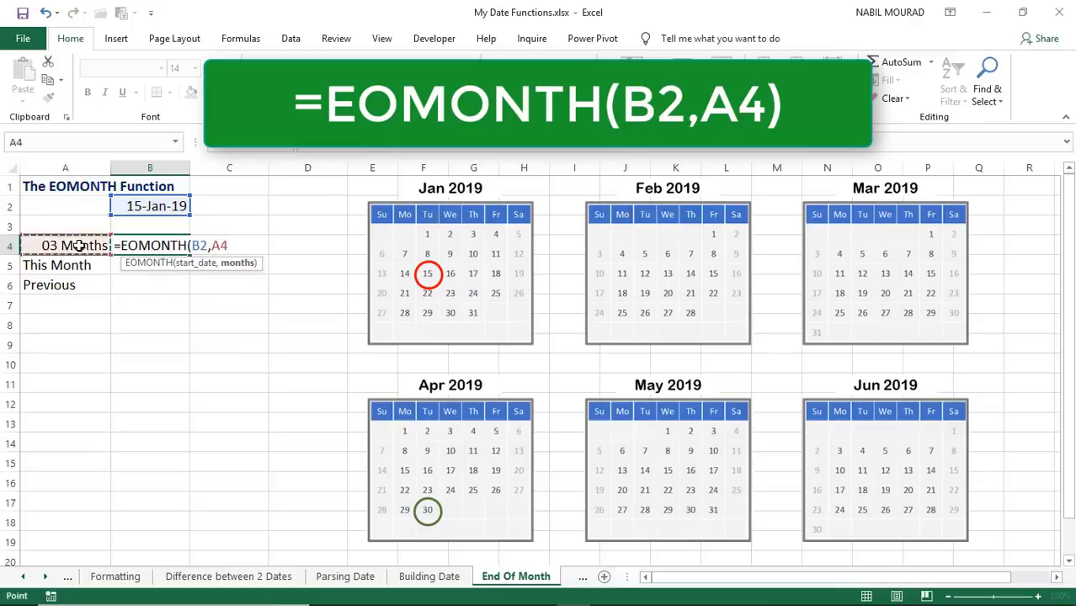
text())
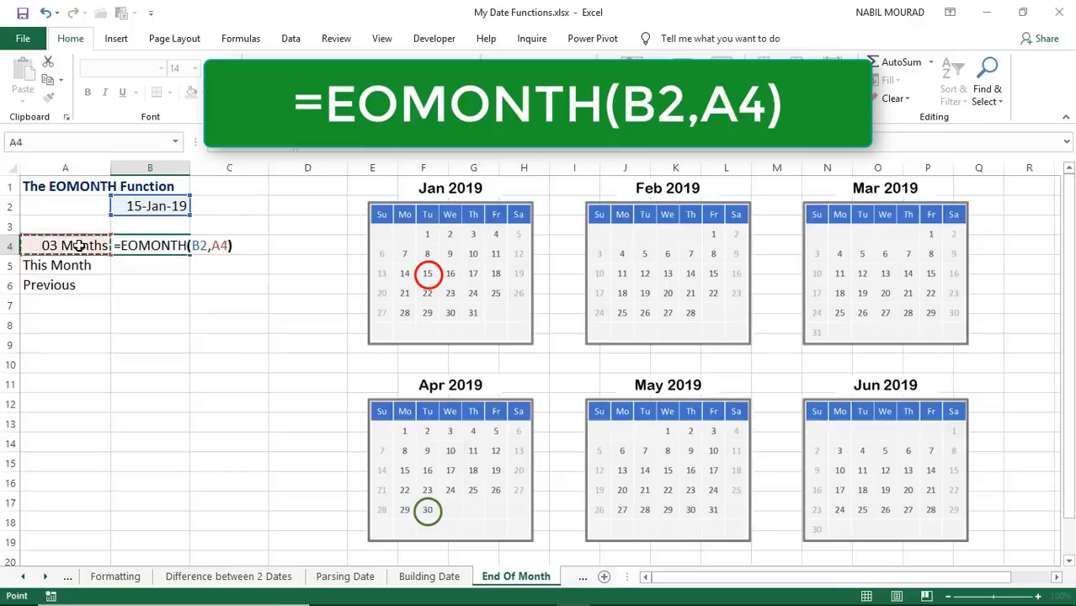
key(Return)
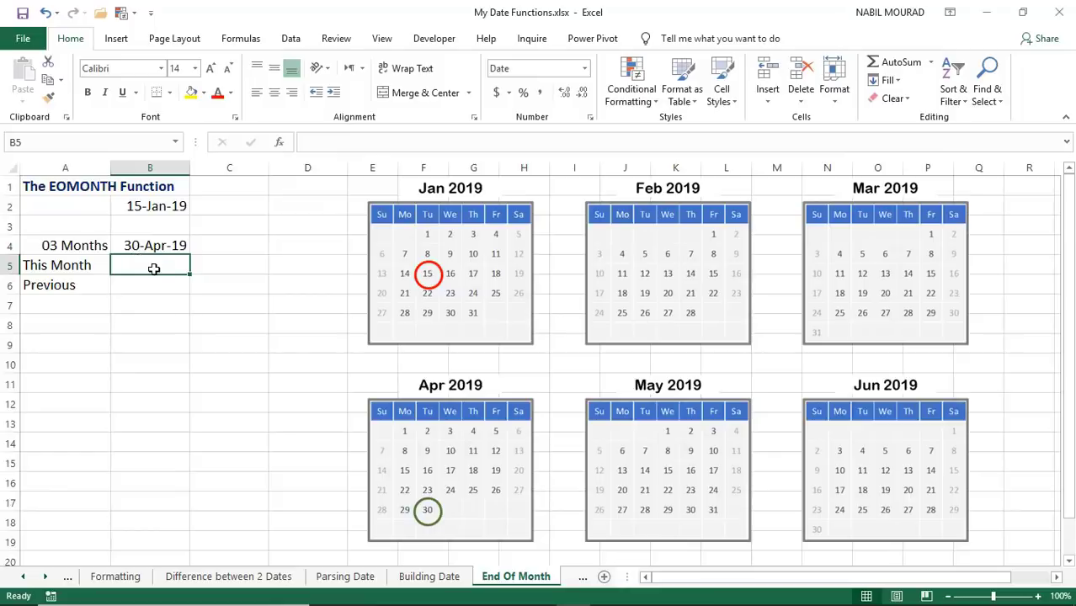
Enter =EOMONTH(B2,0) in B5 to return the last day of the current month
text(=eomon)
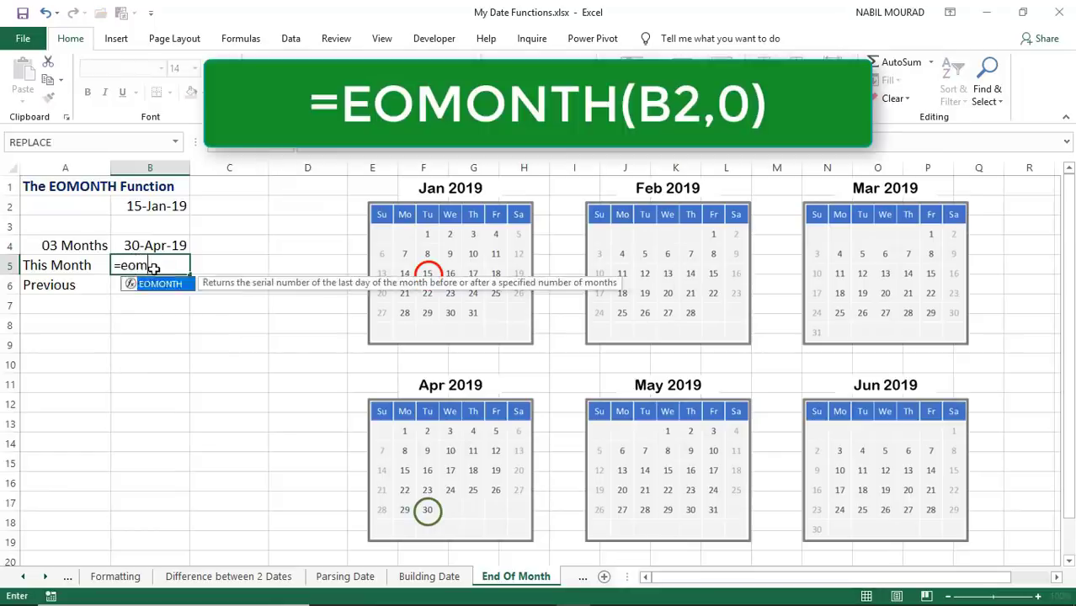
key(Tab)
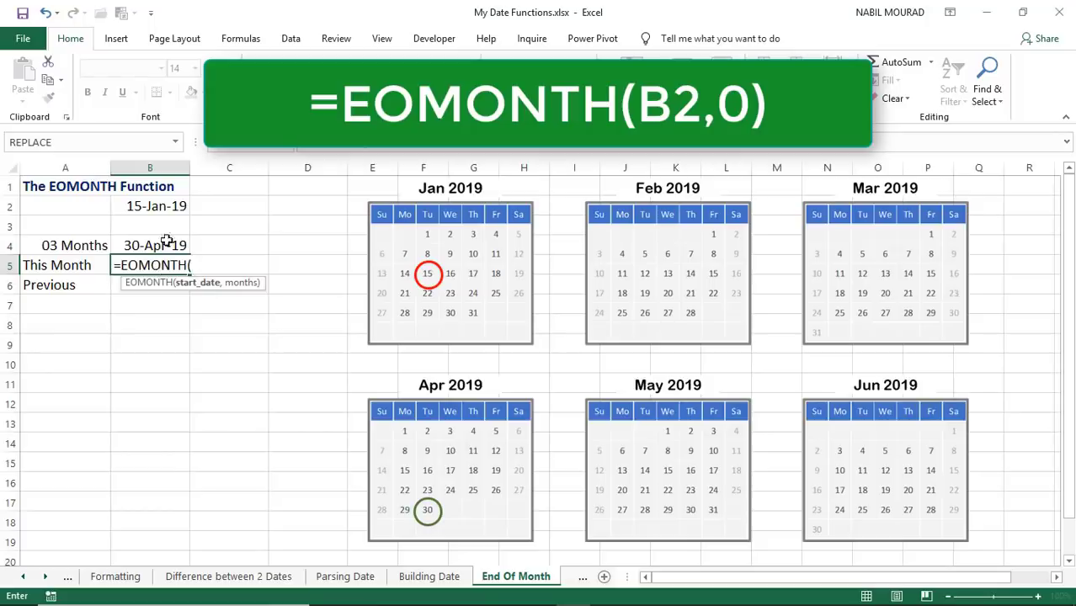
click(167, 210)
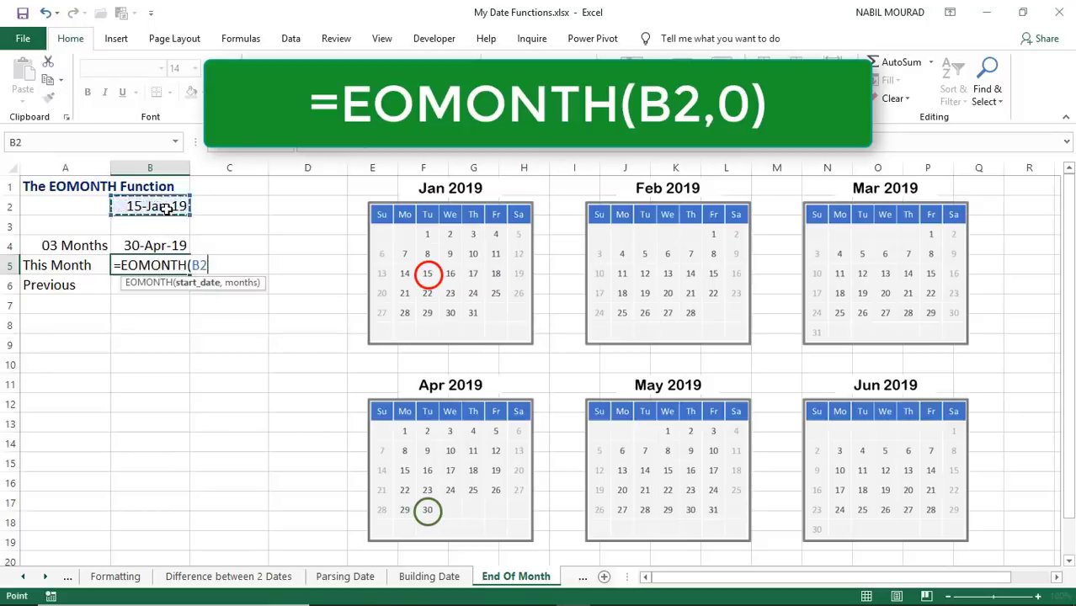
text(,)
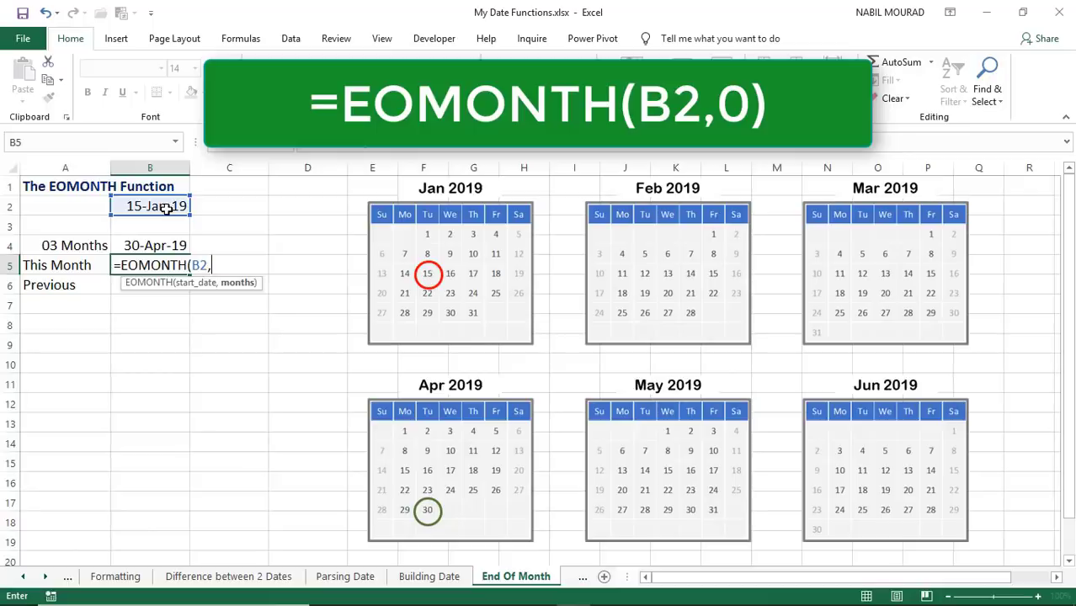
text(0))
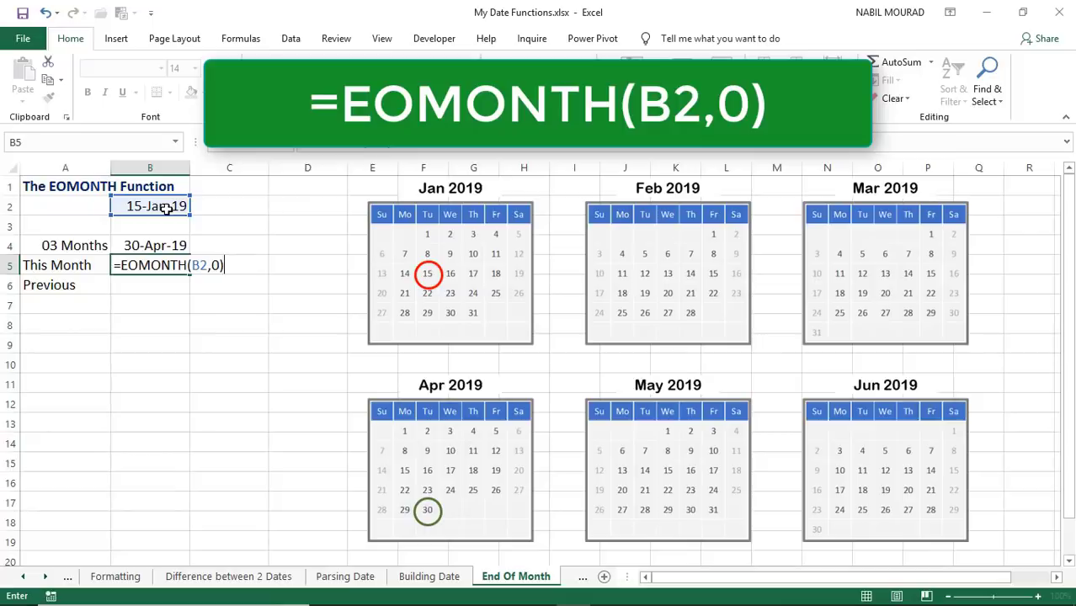
key(Return)
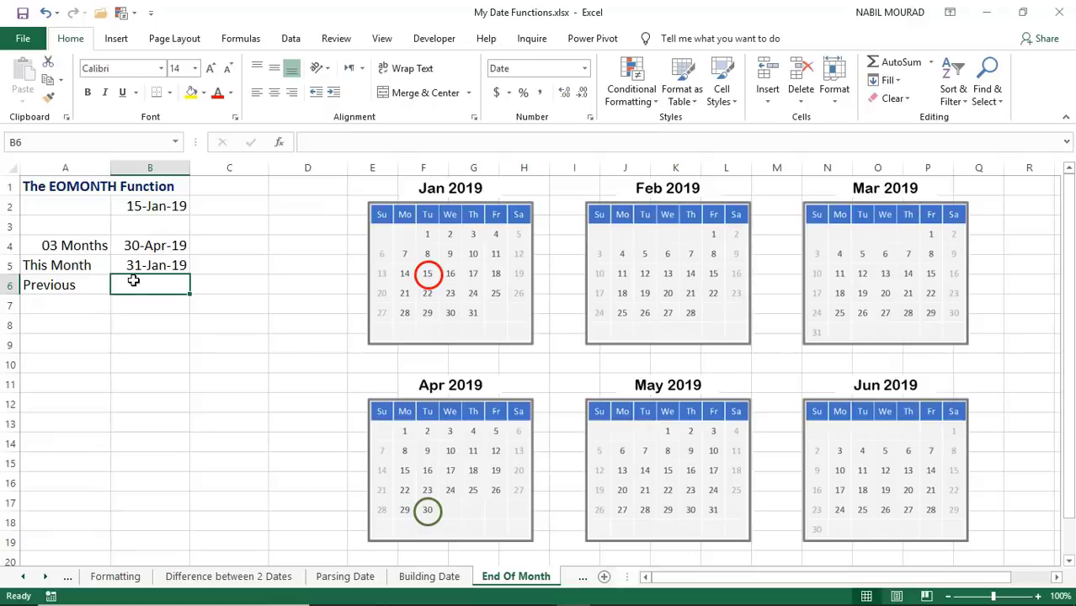
Enter =EOMONTH(B2,-1) in B6 to return the last day of the previous month
text(=eom)
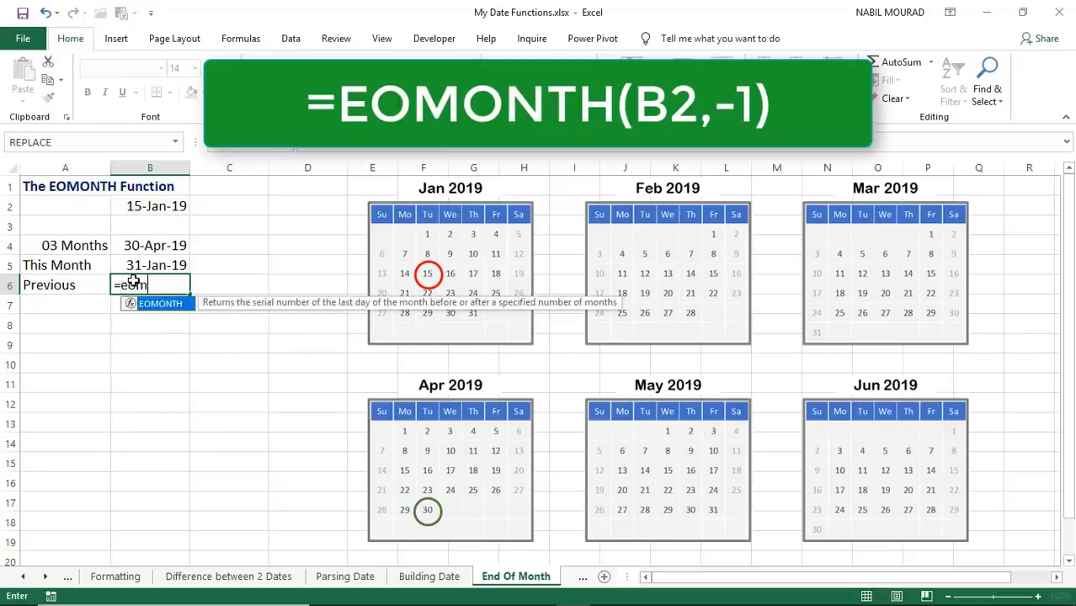
key(Tab)
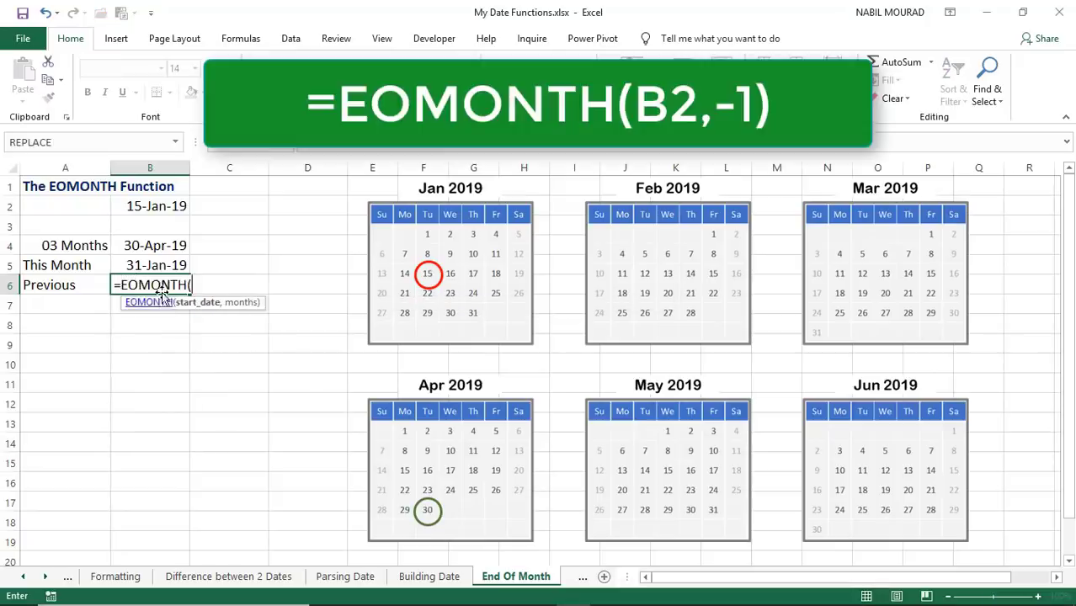
click(159, 206)
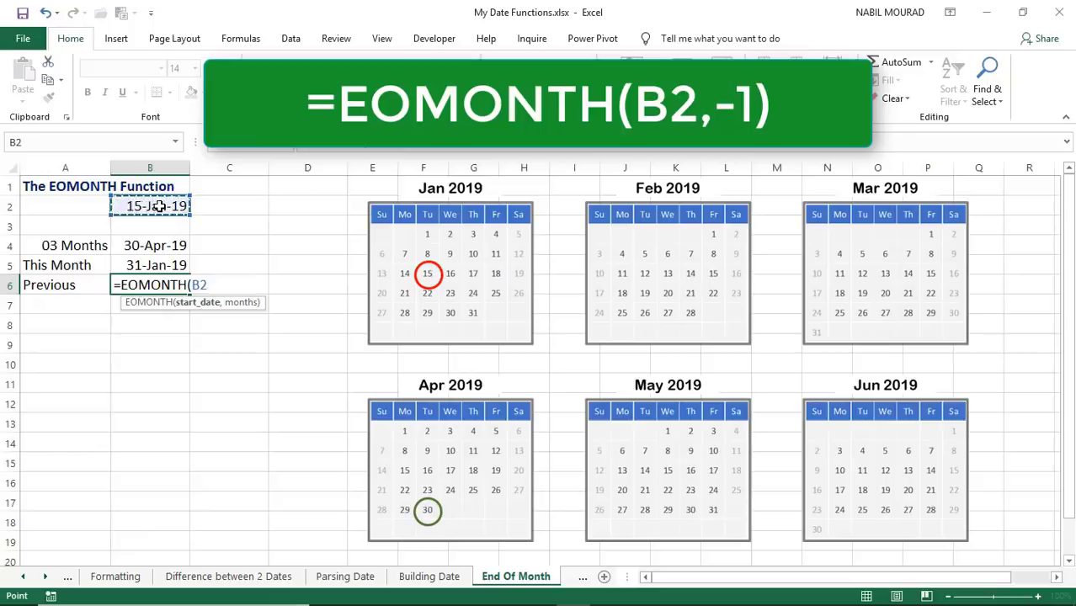
text(,)
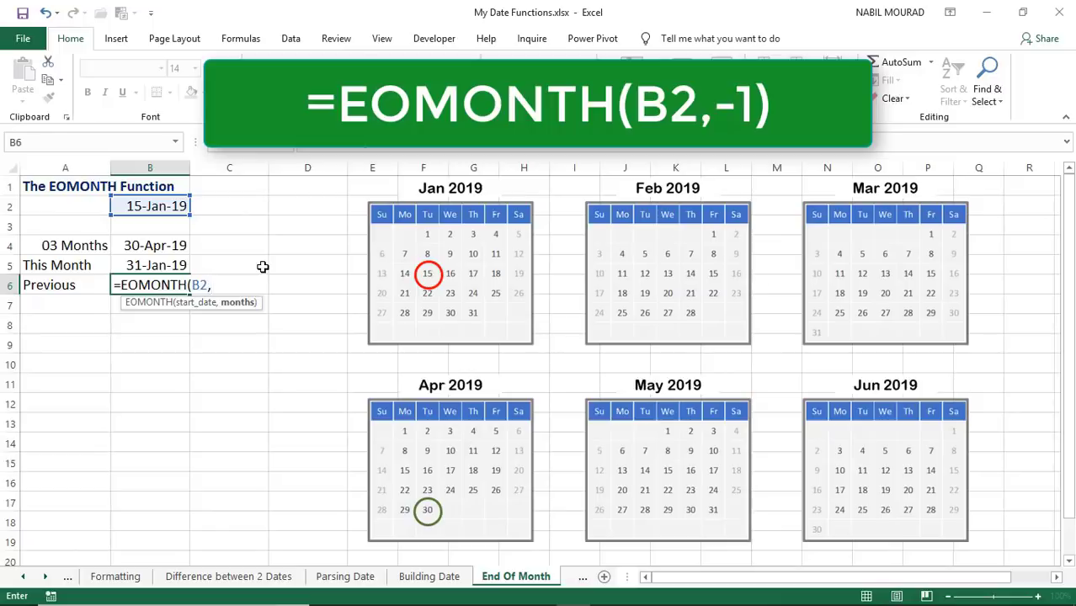
text(-1))
key(Return)
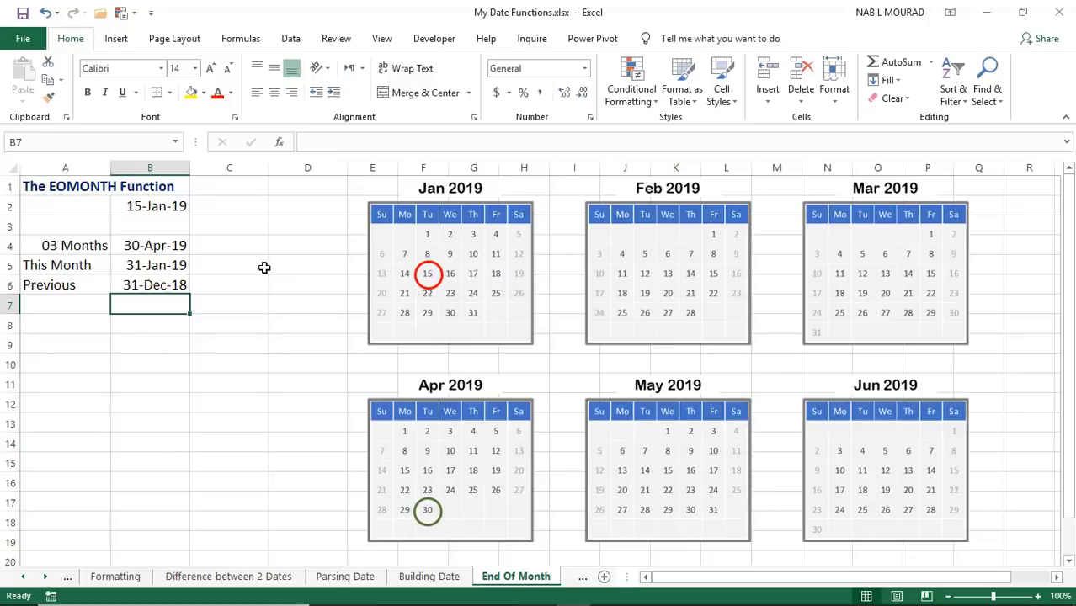
On the Returning a Date sheet, enter =EDATE(B3,A4) in B4 beside 02 Months and format the result as a day-month-year date
click(582, 576)
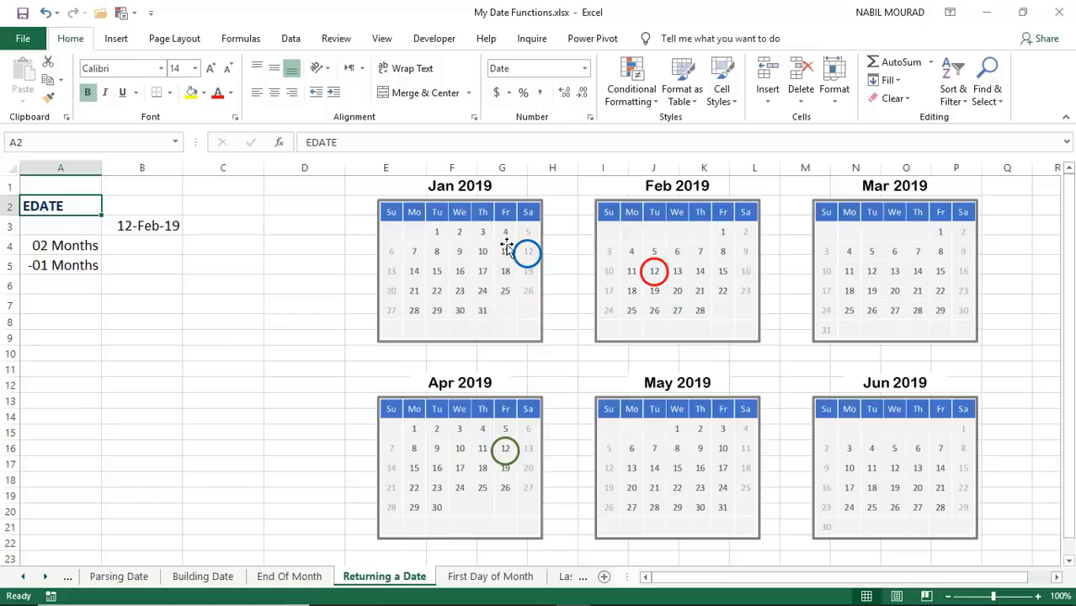
click(147, 249)
text(=edat)
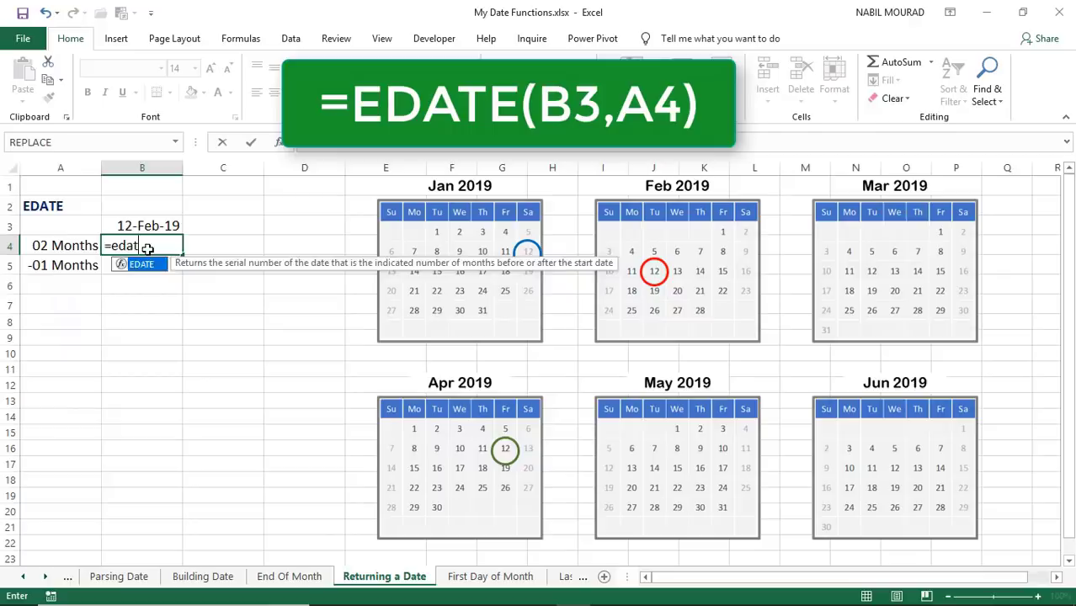
key(Tab)
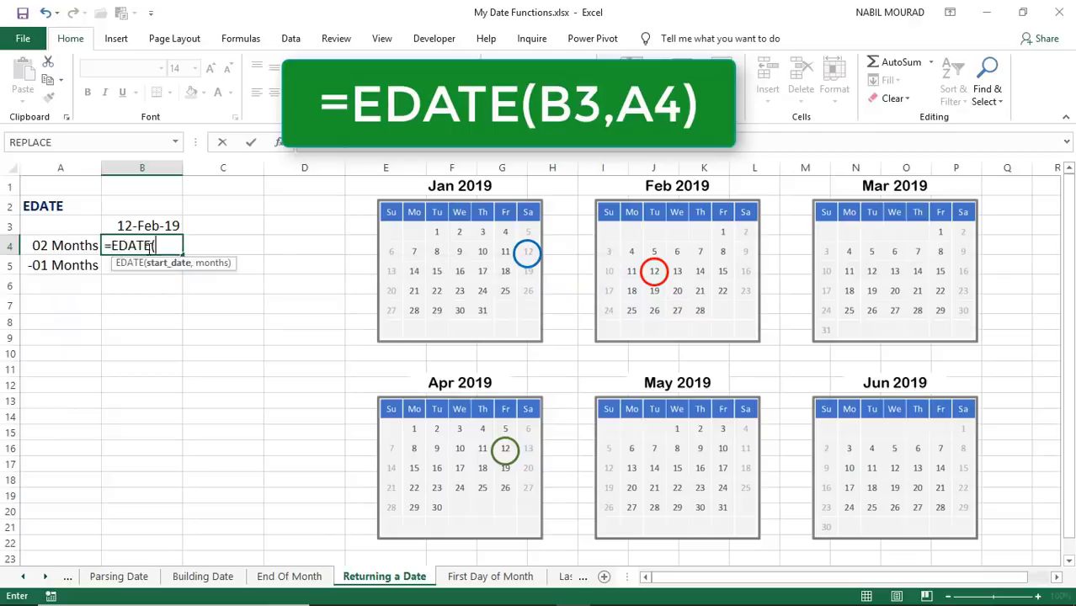
click(150, 227)
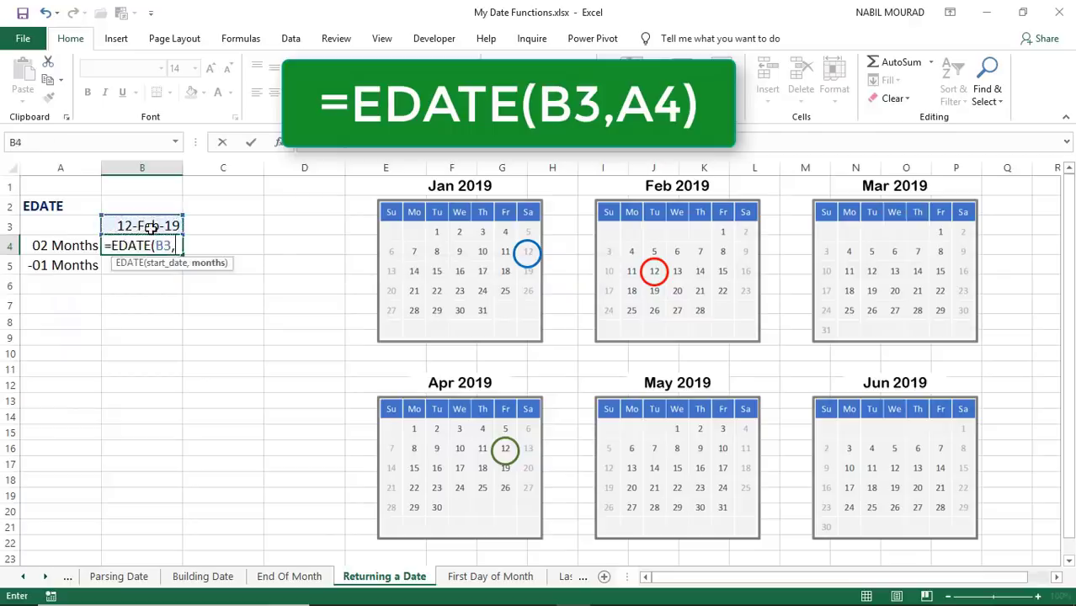
text(,)
click(41, 245)
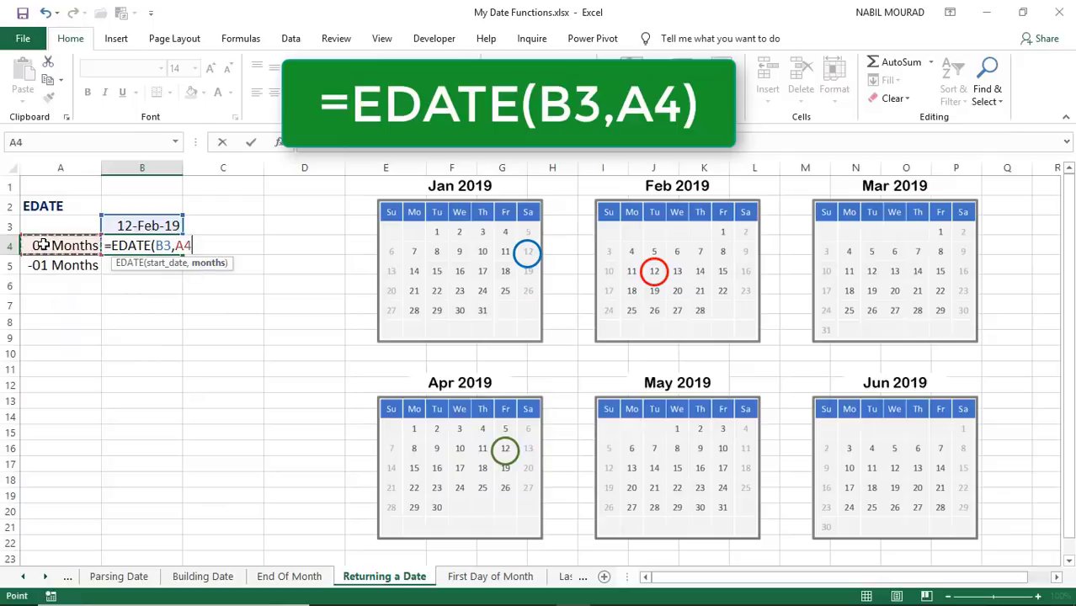
text())
key(Return)
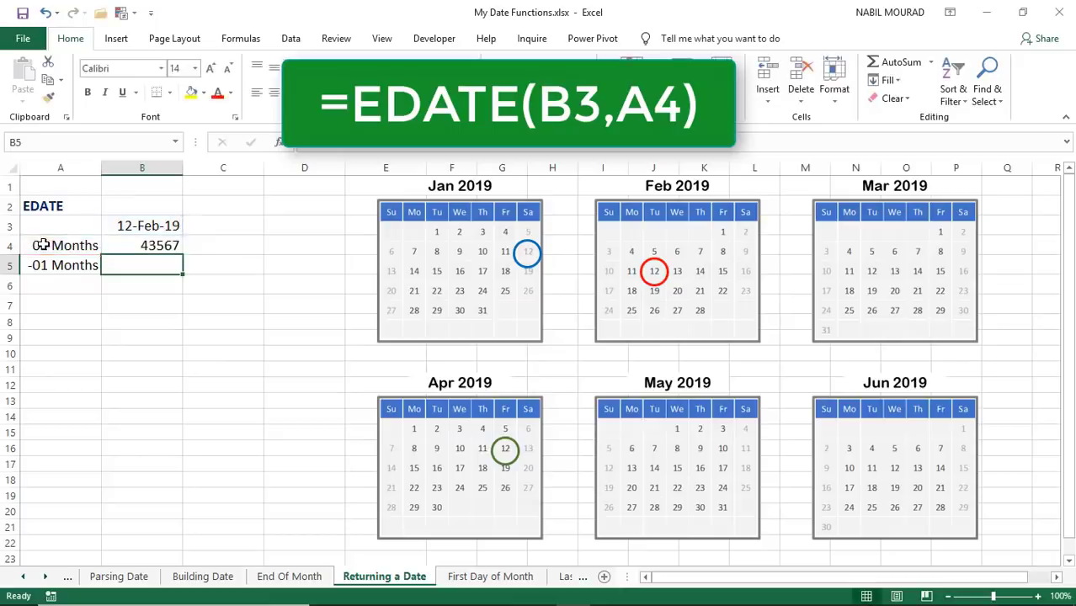
click(159, 244)
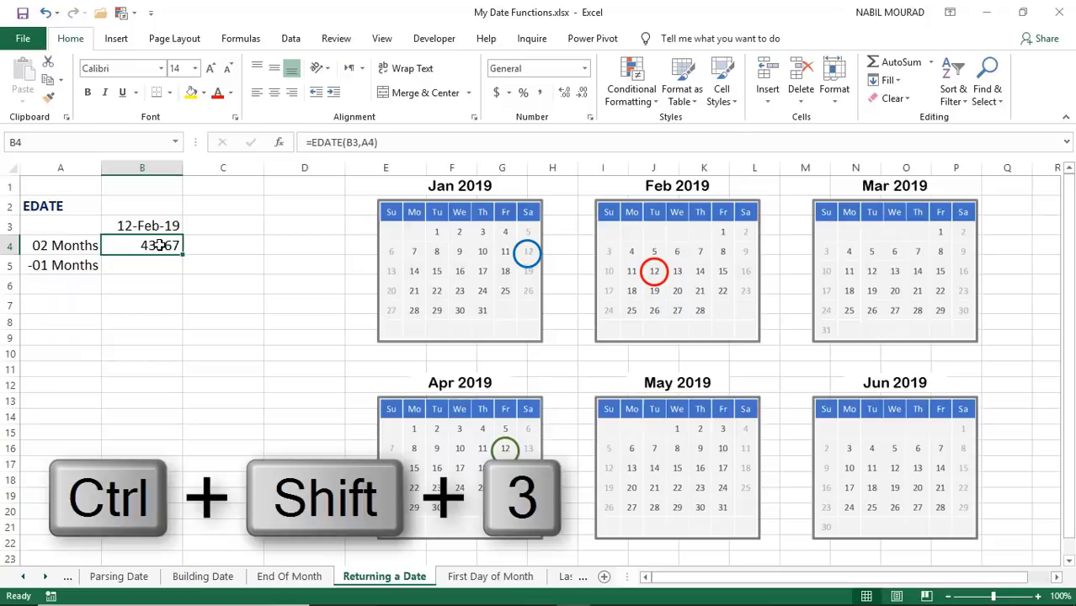
key(ctrl+shift+3)
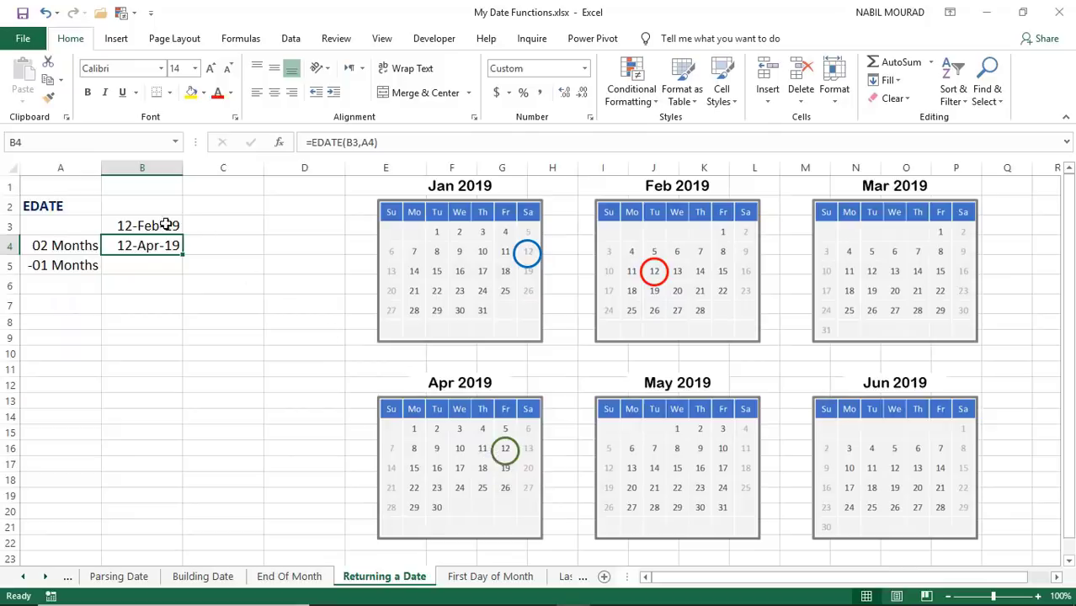
Enter =EDATE(B3,A5) in B5 beside -01 Months and apply the day-month-year date format to it
click(129, 269)
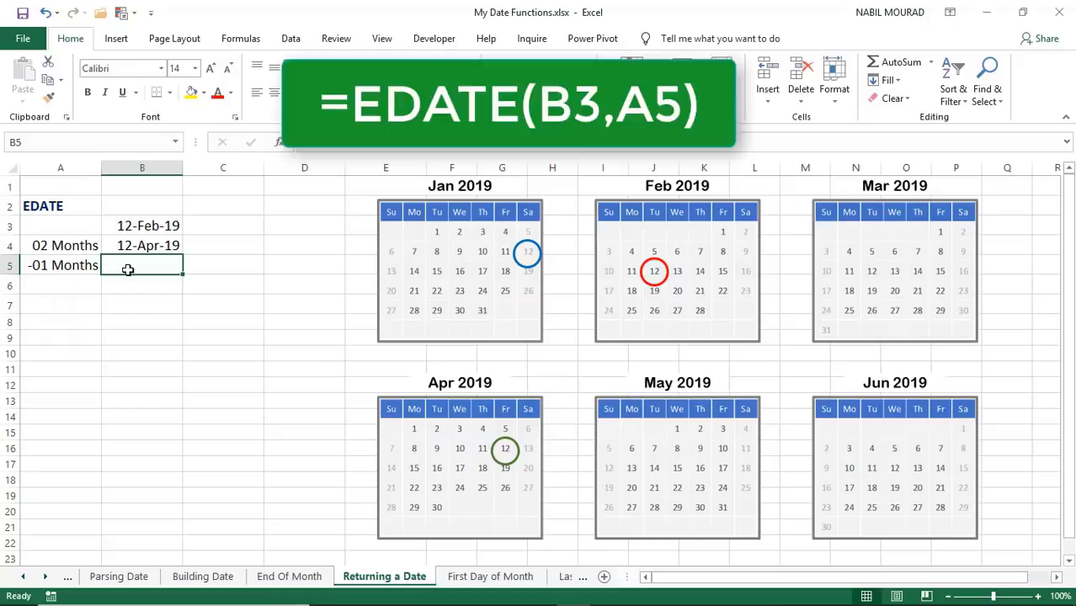
text(=edate)
key(Tab)
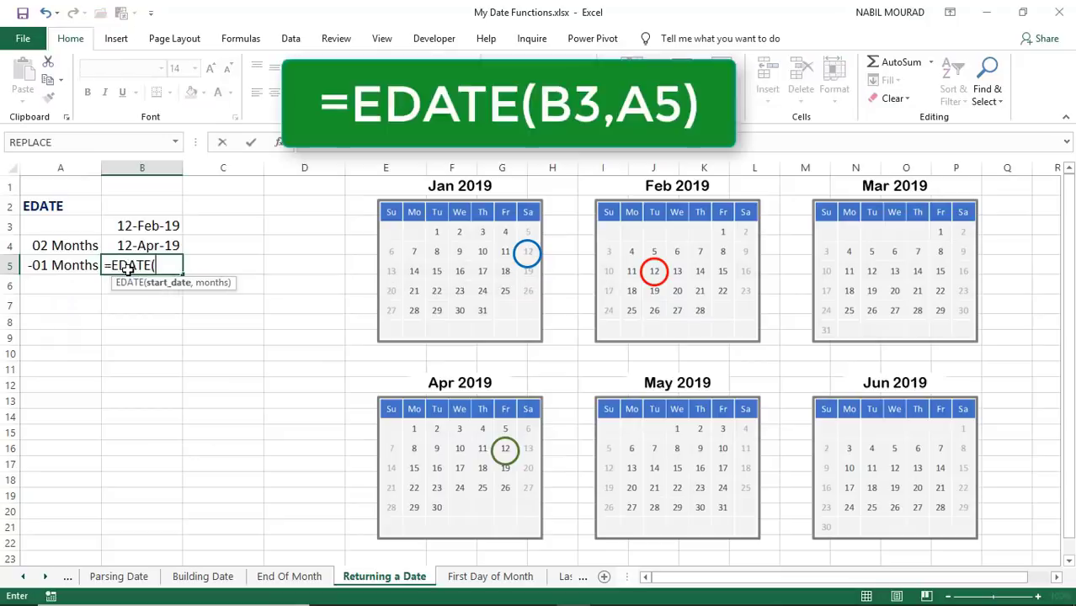
click(147, 225)
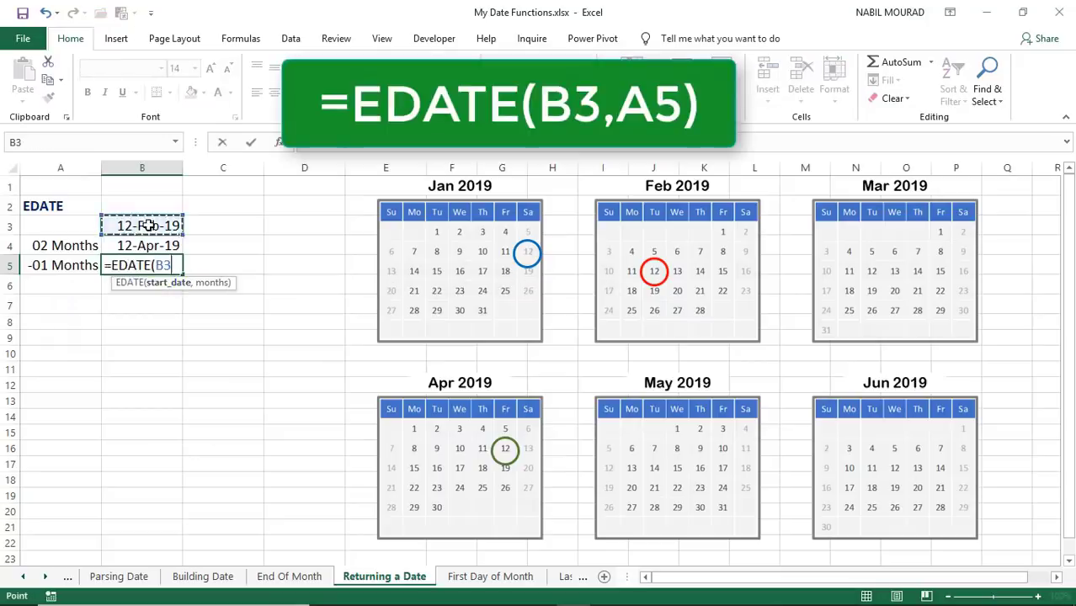
text(,)
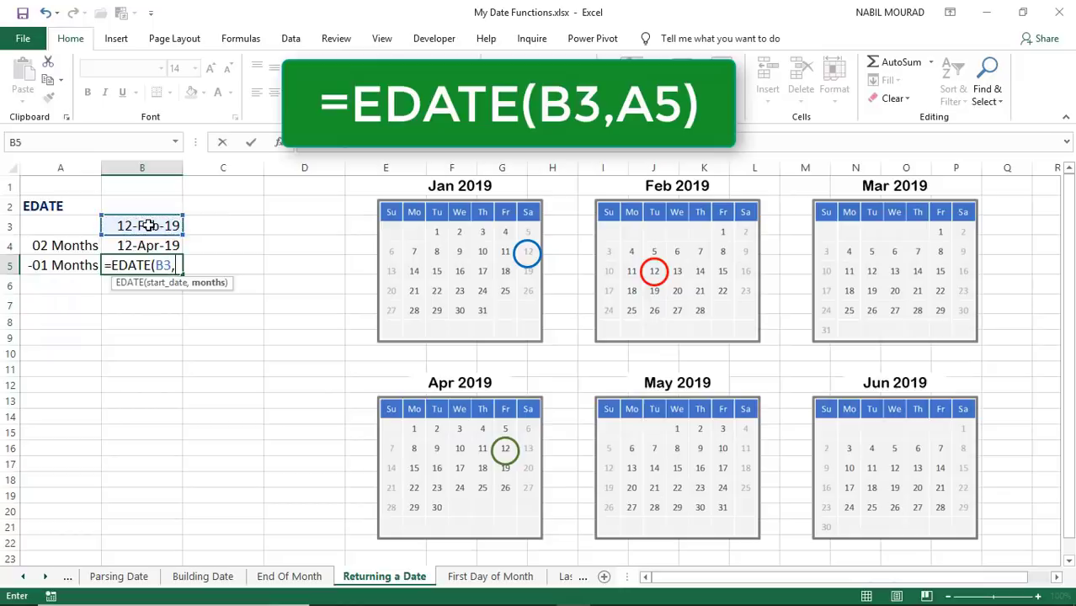
click(59, 265)
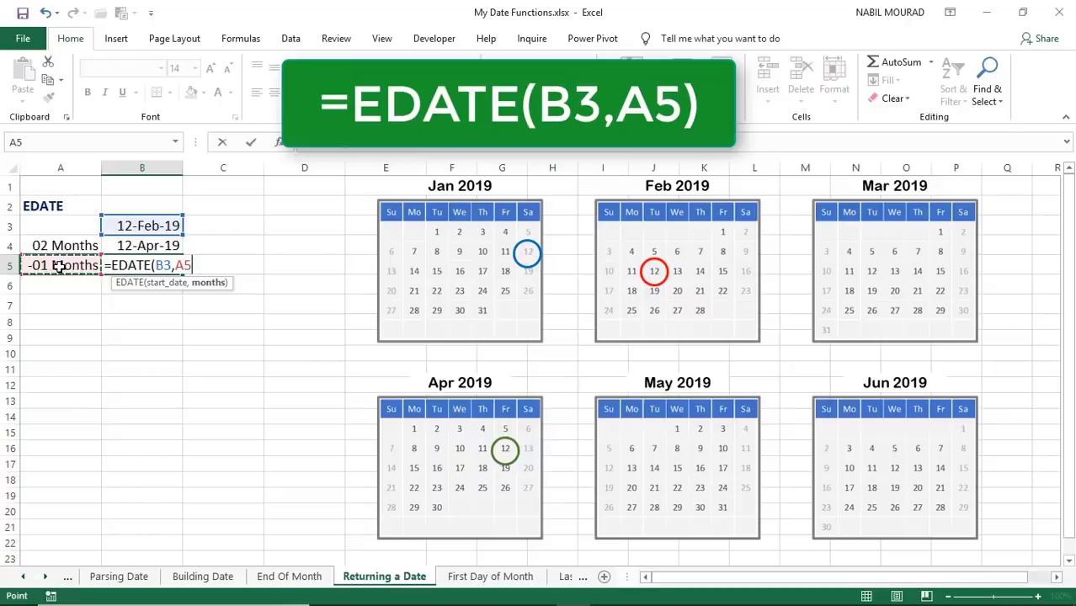
key(Return)
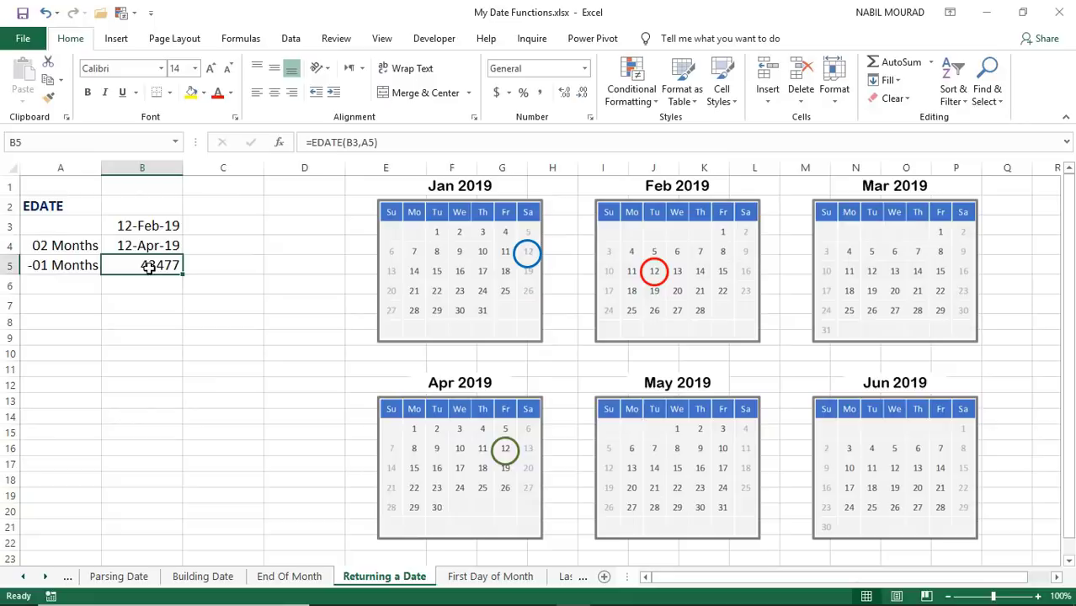
key(ctrl+shift+3)
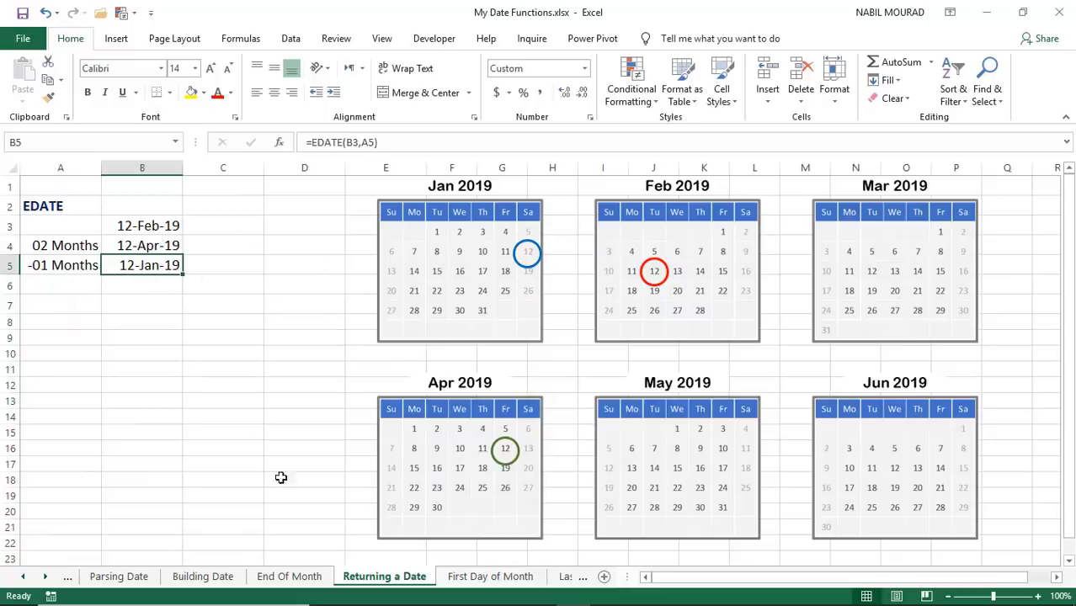
On the First Day of Month sheet, enter =EOMONTH(B3,-1) in B5 to return the previous month's last day
click(487, 578)
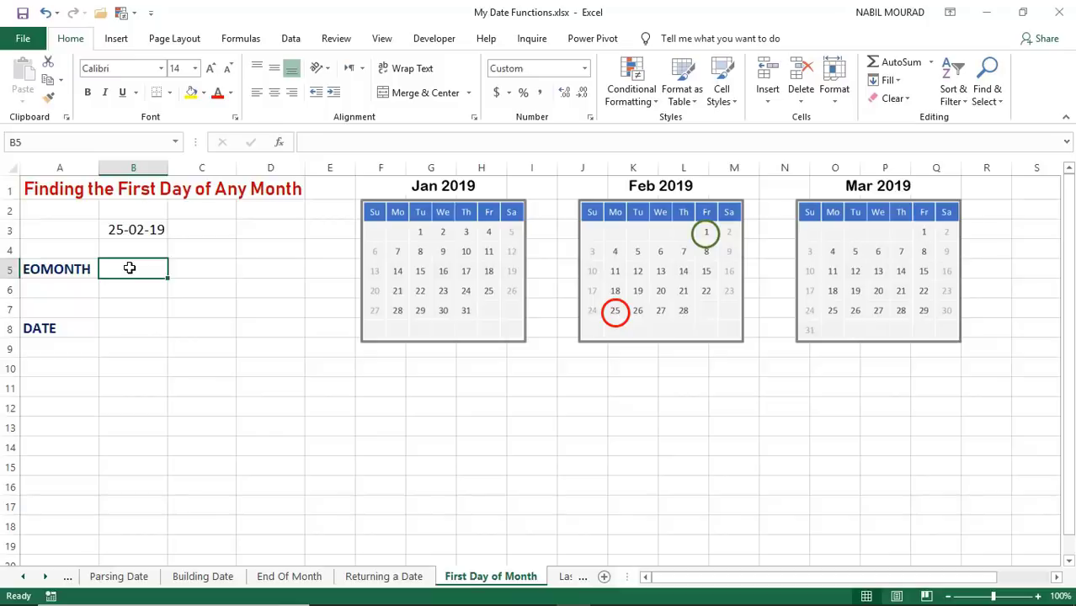
text(=eom)
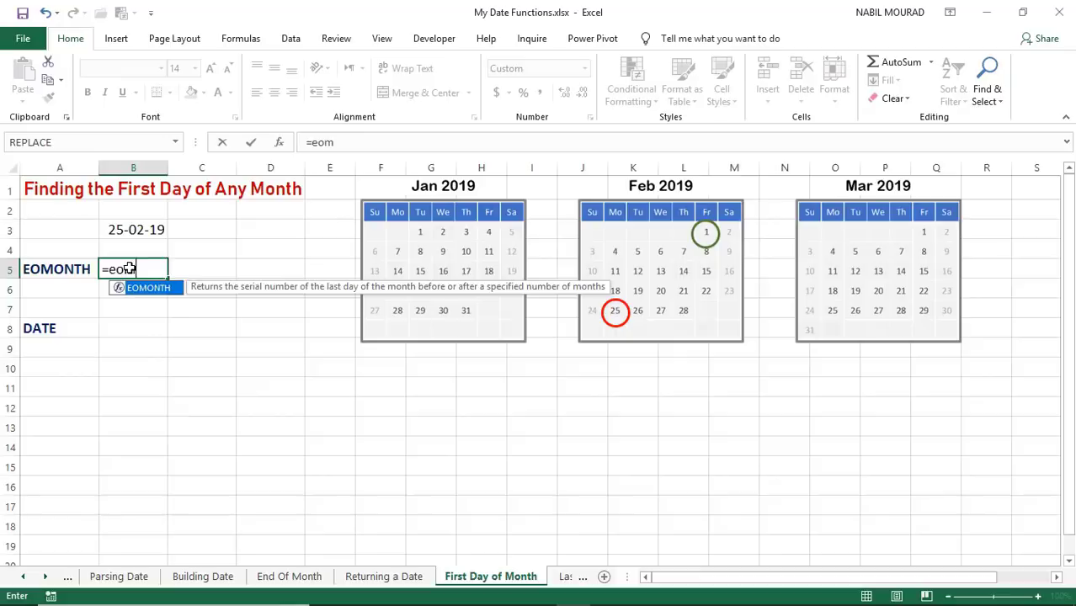
key(Tab)
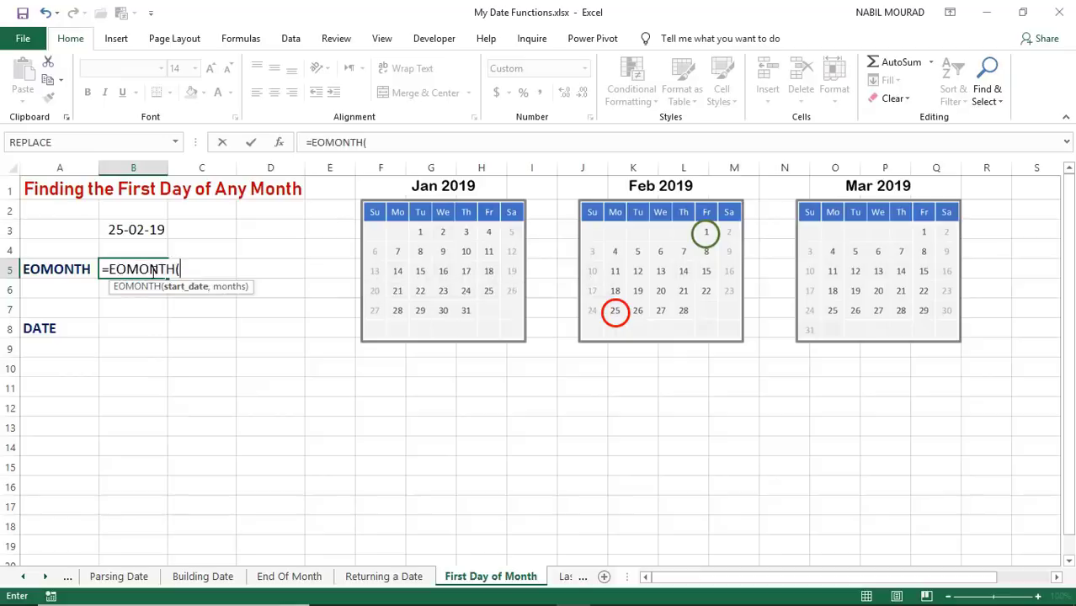
click(139, 228)
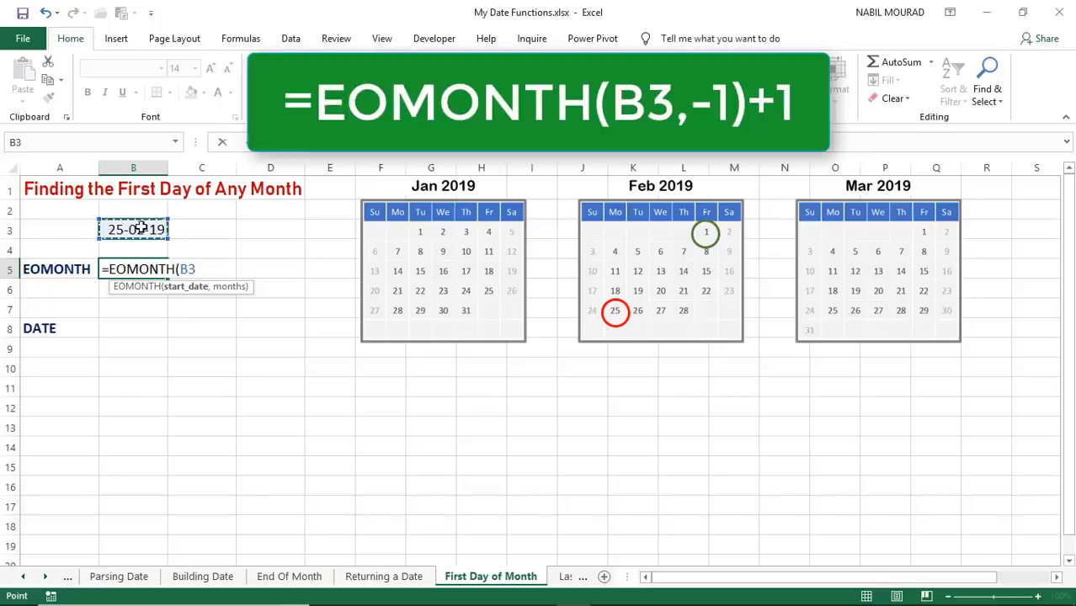
text(,)
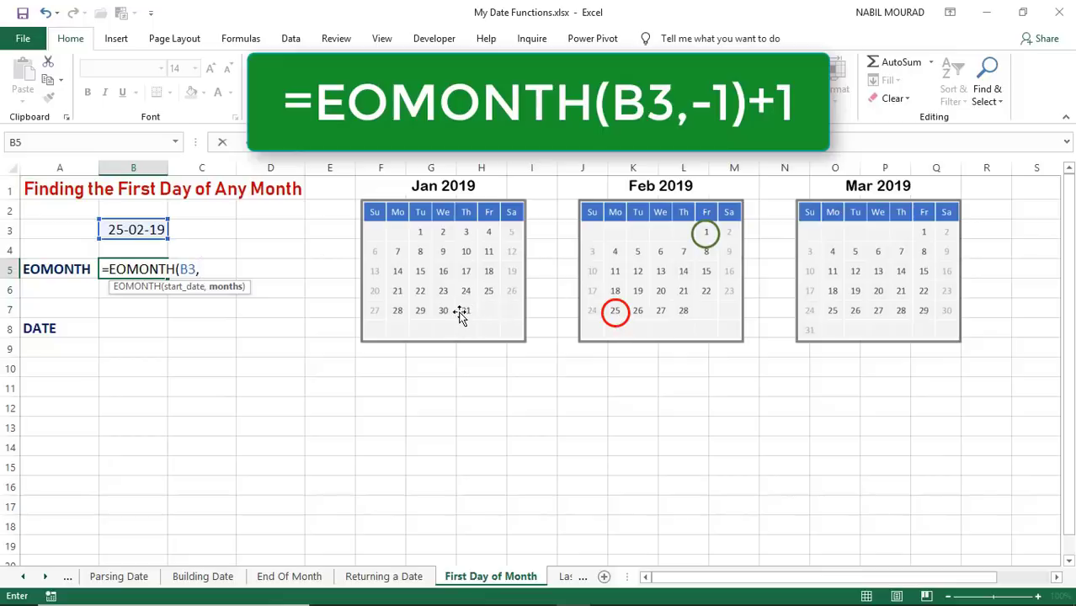
text(-1))
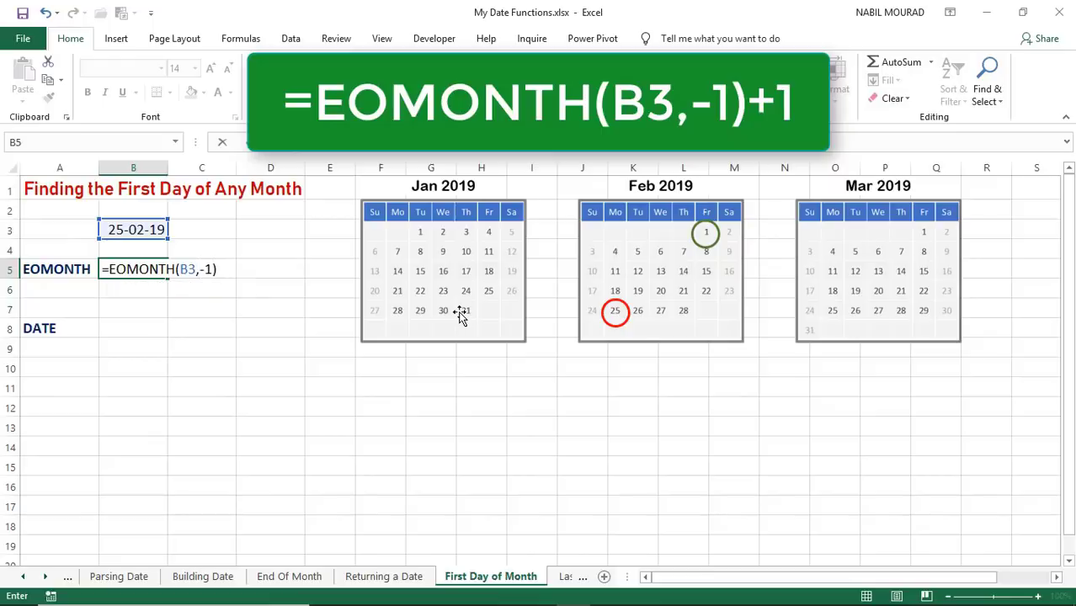
key(Return)
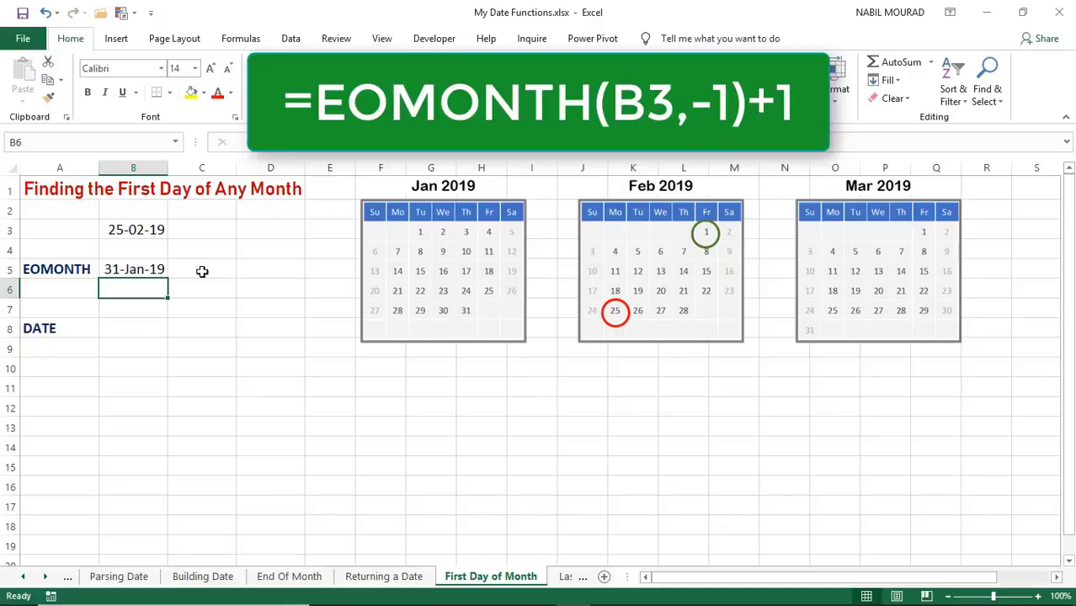
Append +1 to the EOMONTH formula in B5 so it returns the first day of the month
click(139, 263)
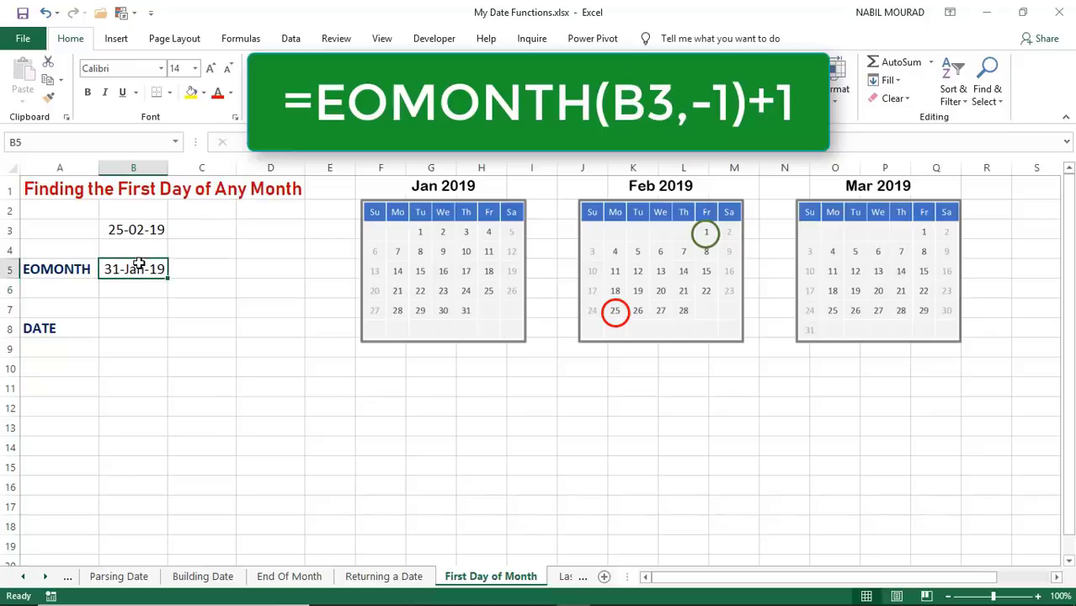
key(F2)
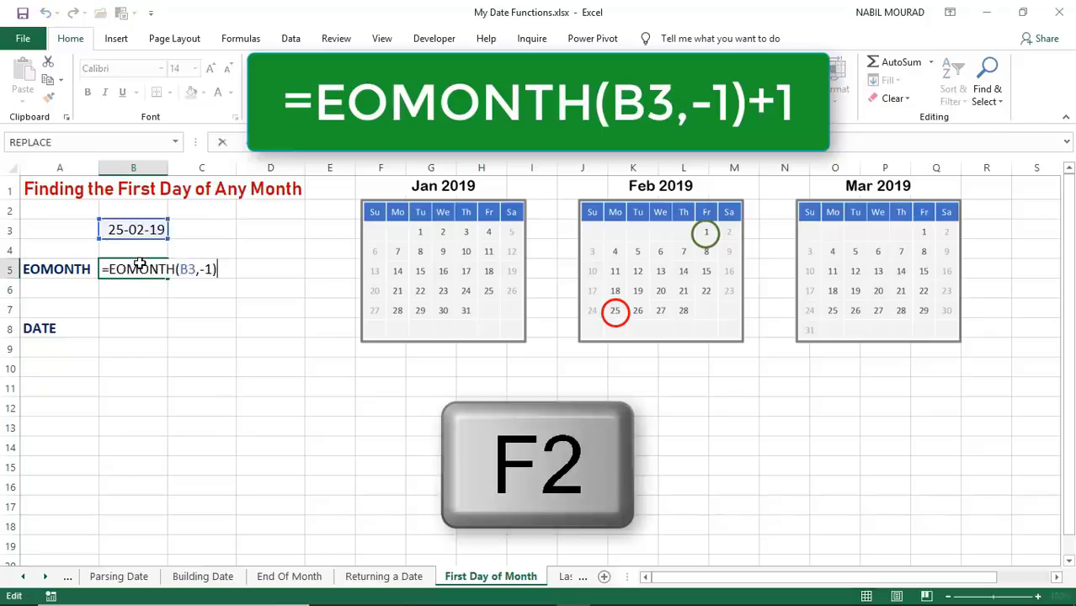
text(+1)
key(Return)
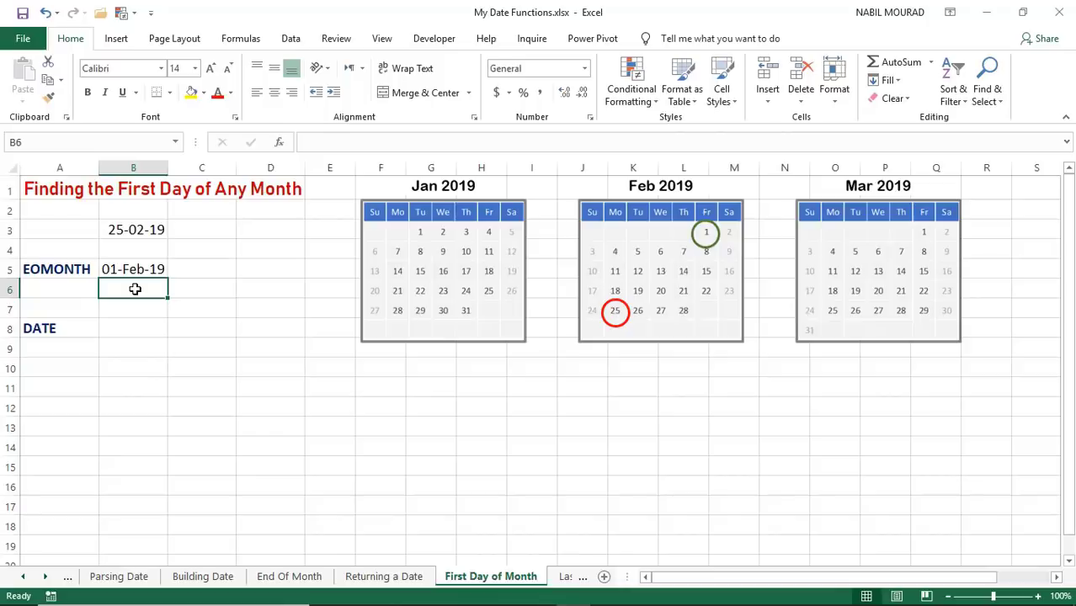
Enter =DATE(YEAR(B3),MONTH(B3),1) in B8, beside the DATE label, to return the first day of the month
click(108, 335)
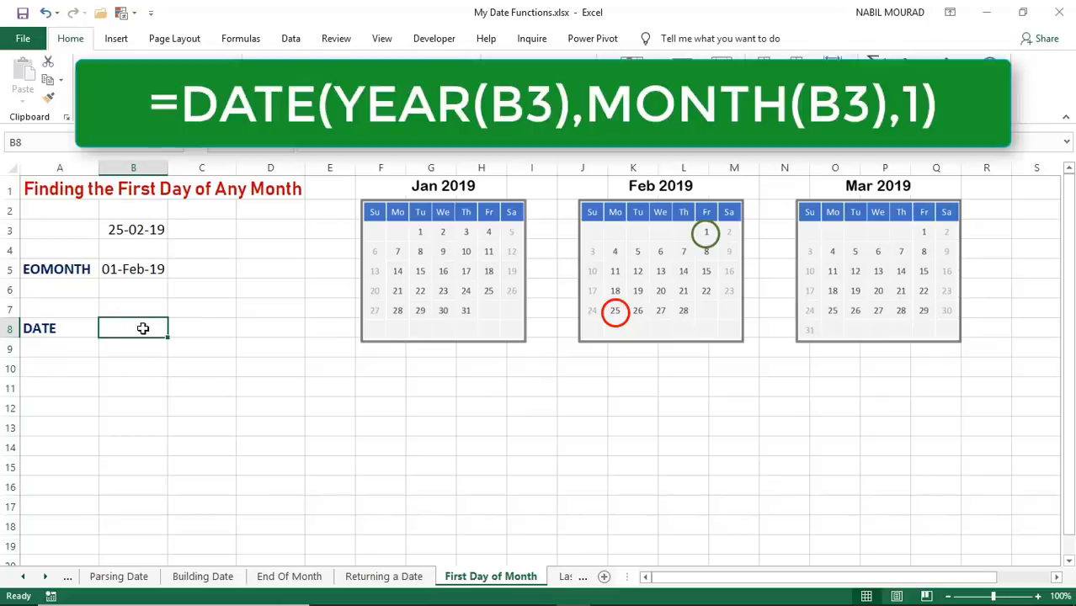
text(=d)
key(Tab)
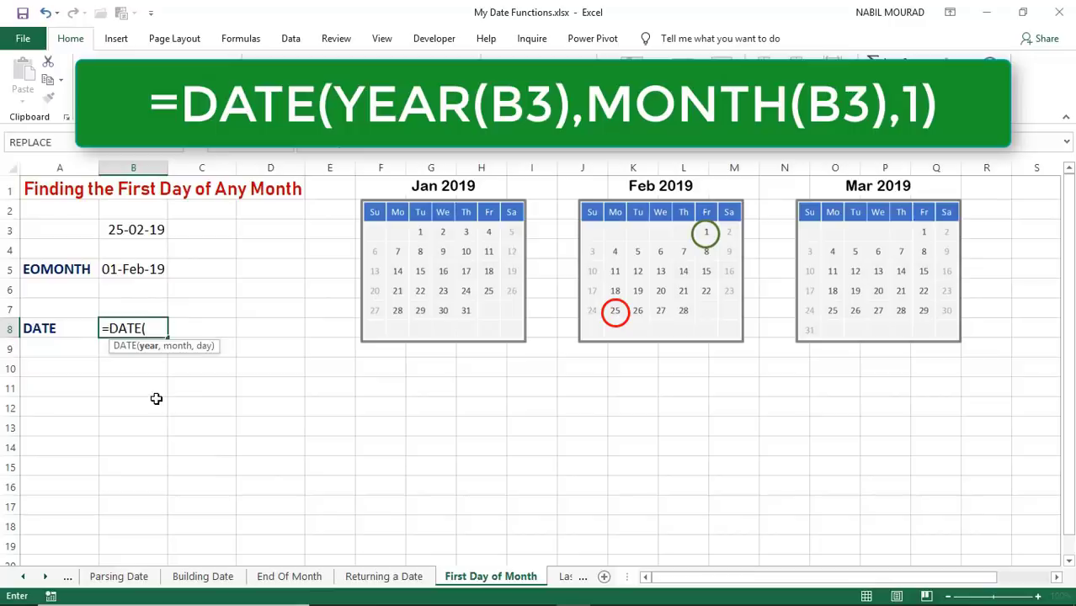
text(Year)
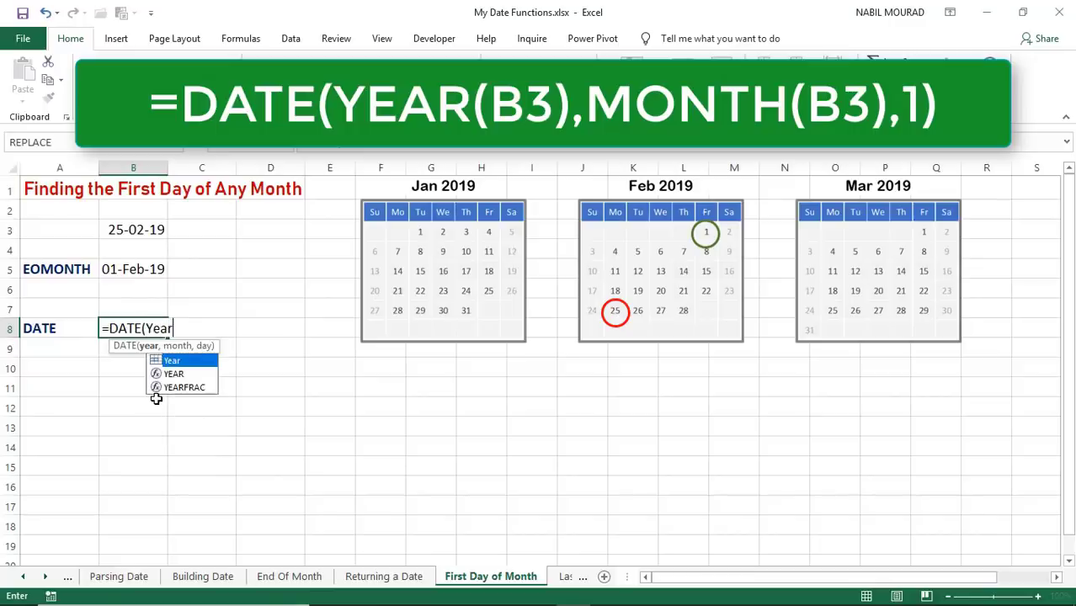
key(Down)
key(Tab)
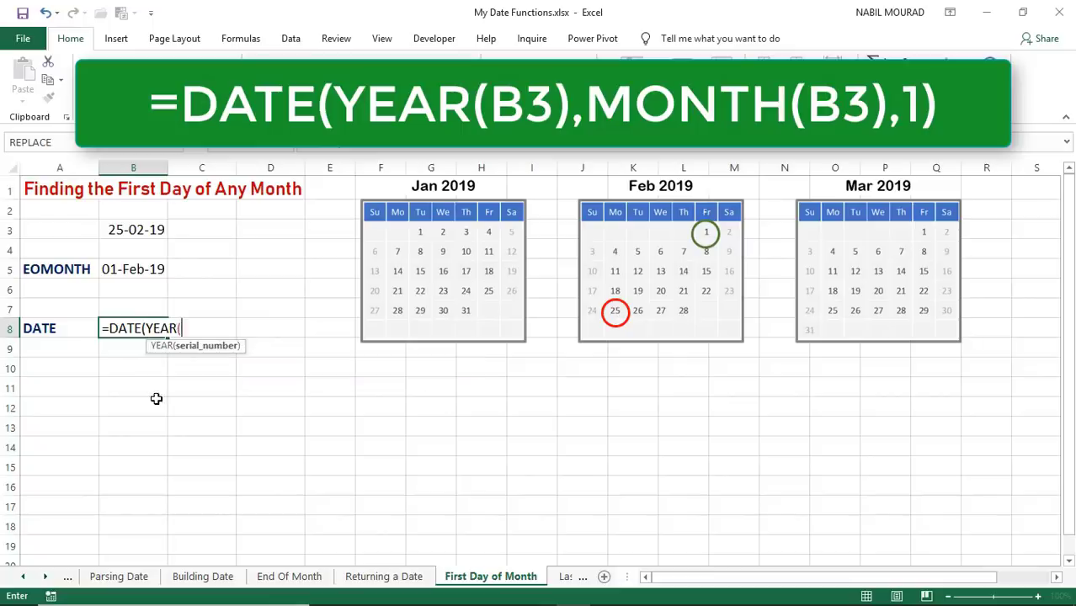
click(139, 232)
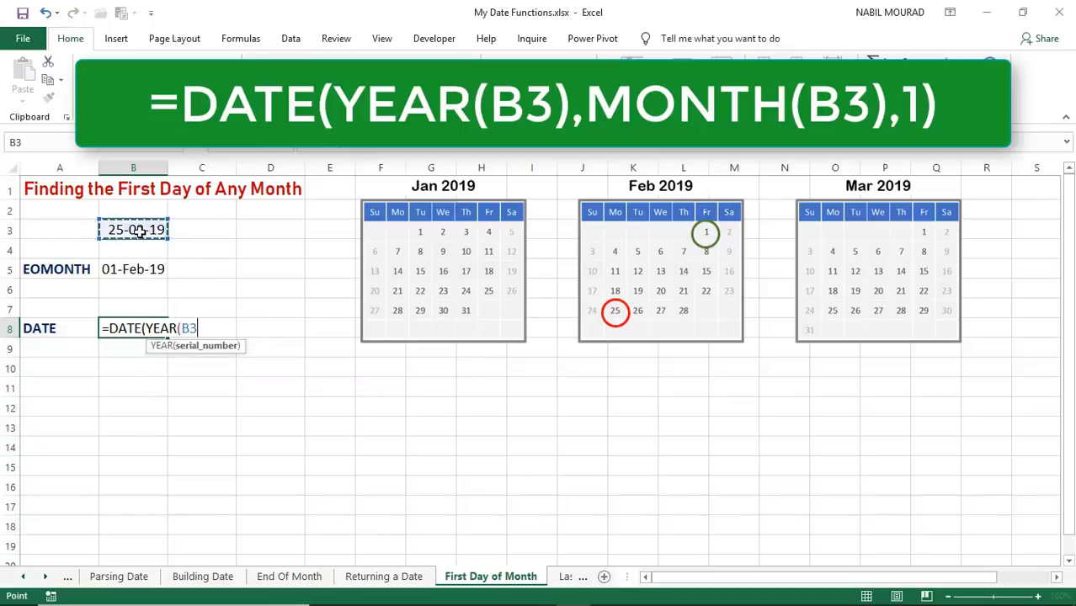
text())
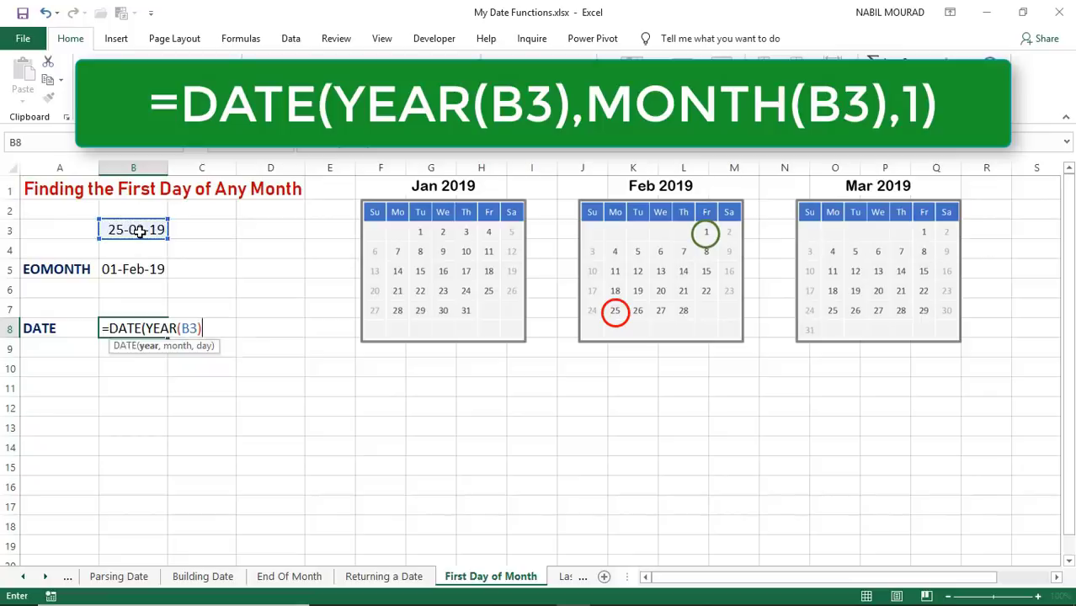
text(,Month)
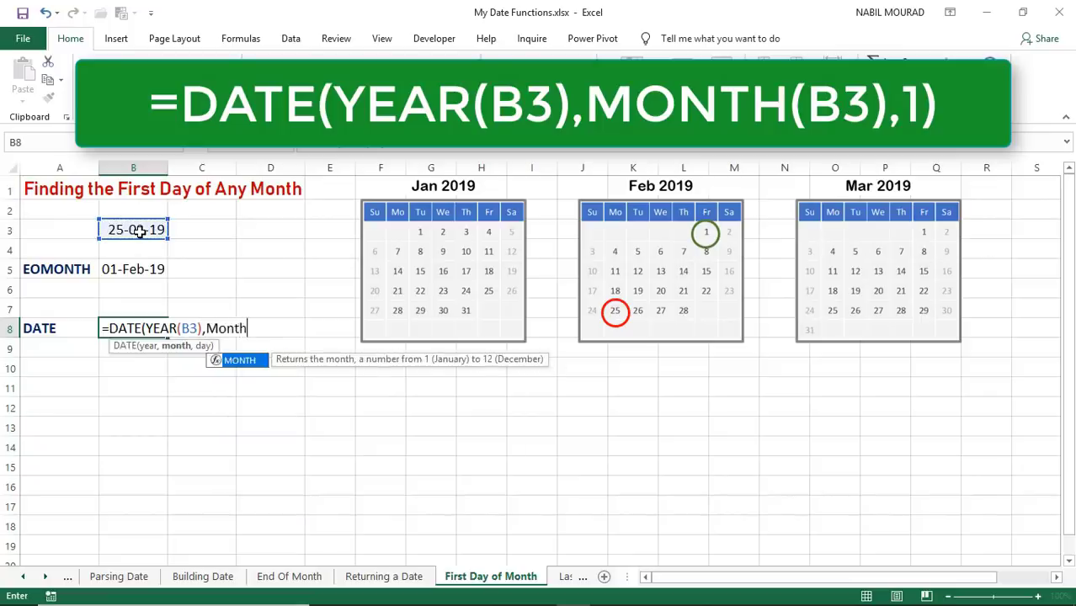
key(Tab)
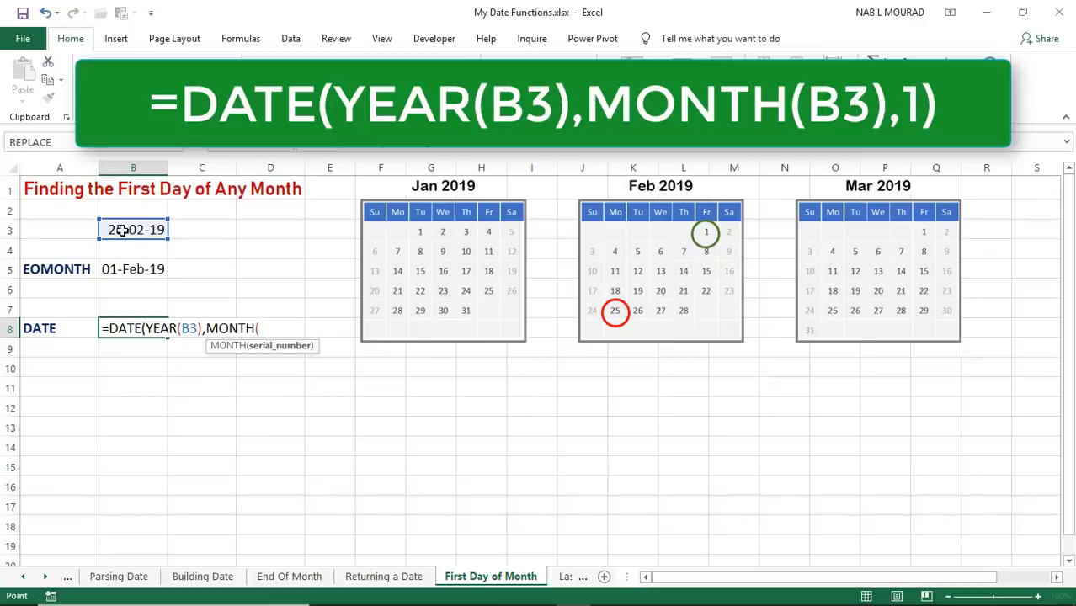
click(122, 230)
text(),)
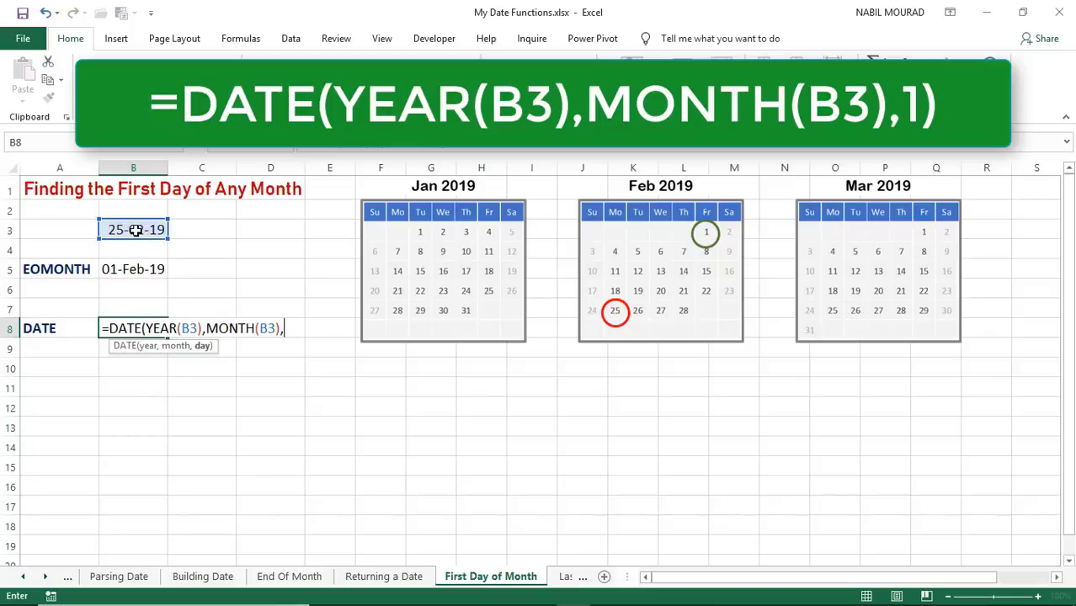
text(1))
key(Return)
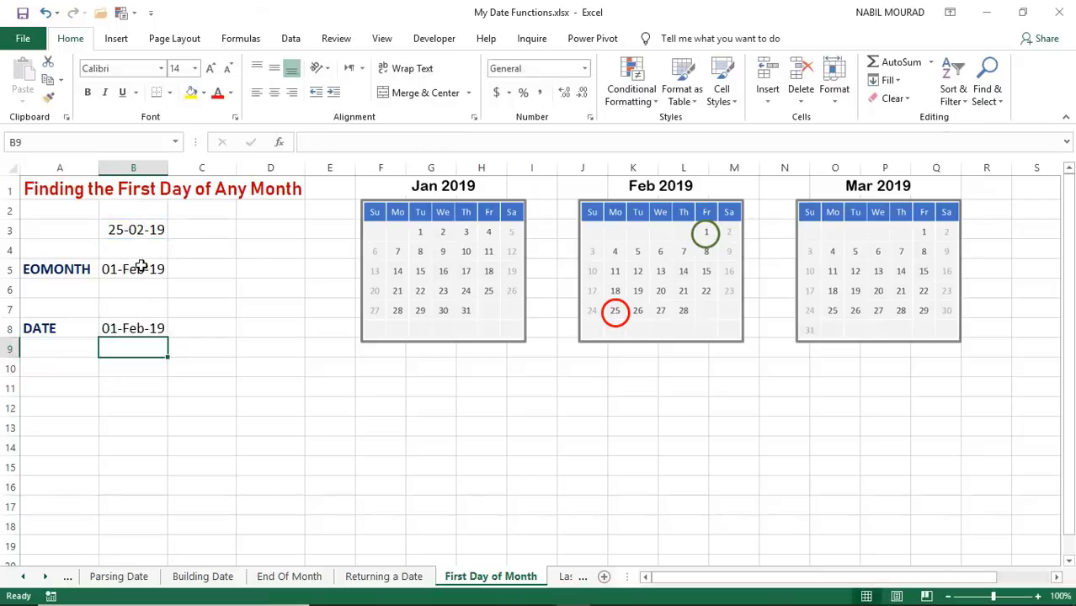
Inspect the EOMONTH formula in B5 and the DATE formula in B8 on the First Day of Month sheet
click(135, 268)
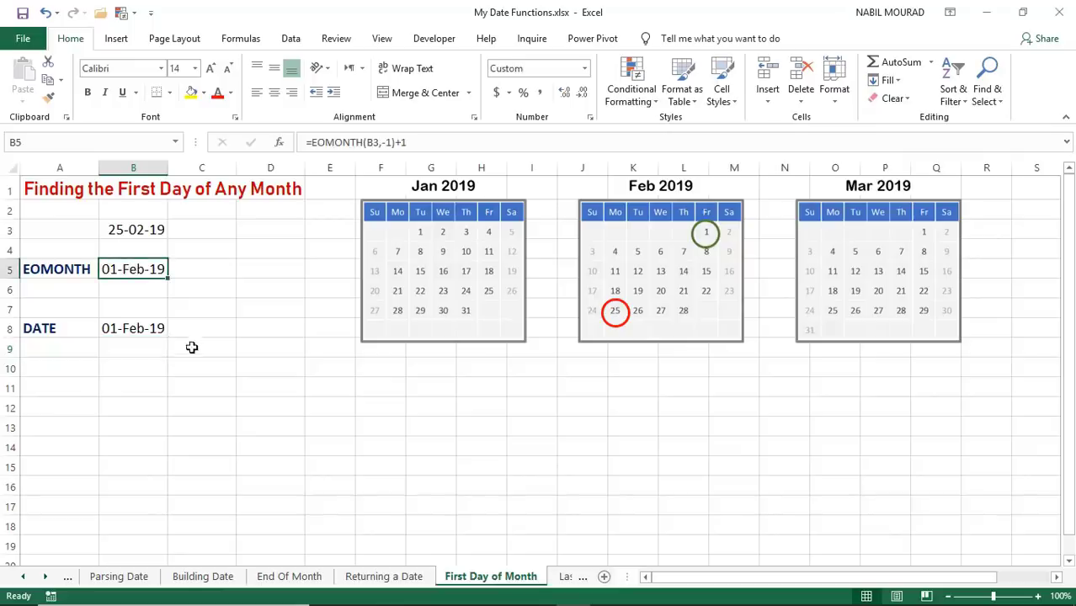
key(F2)
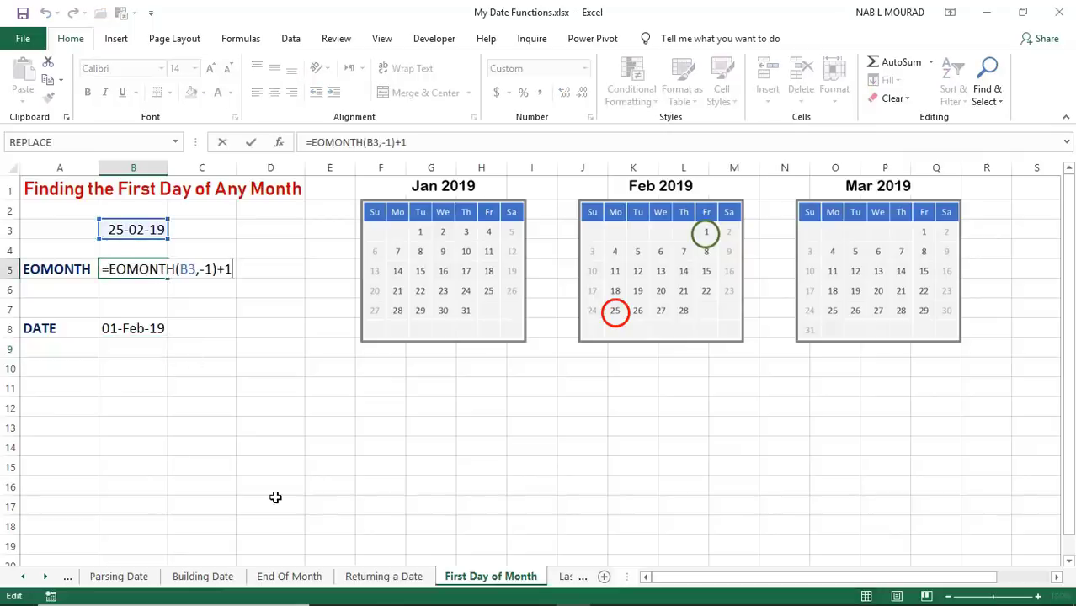
key(Escape)
click(126, 327)
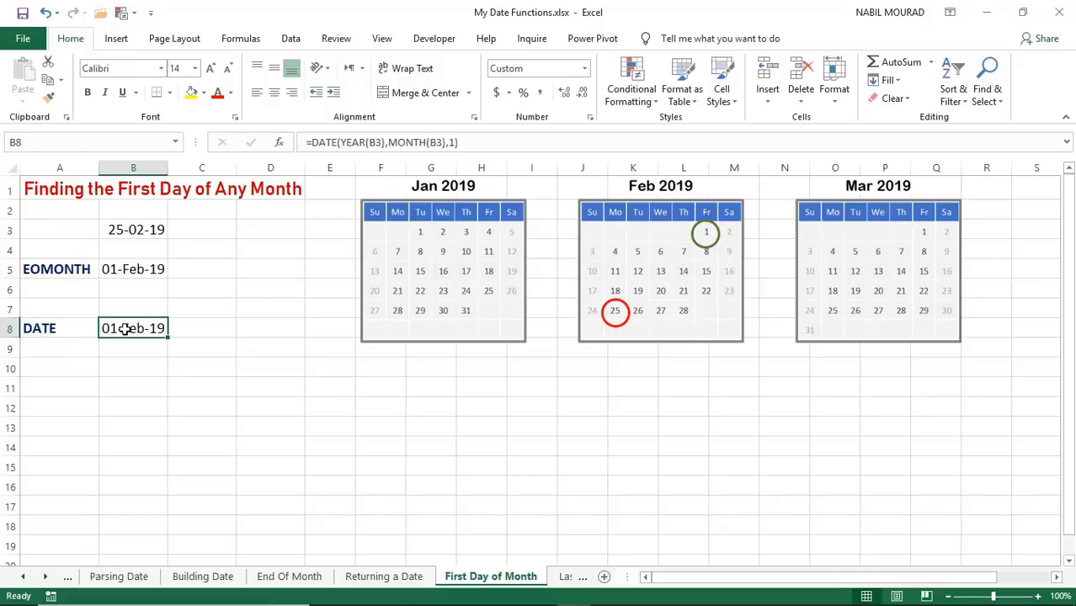
key(F2)
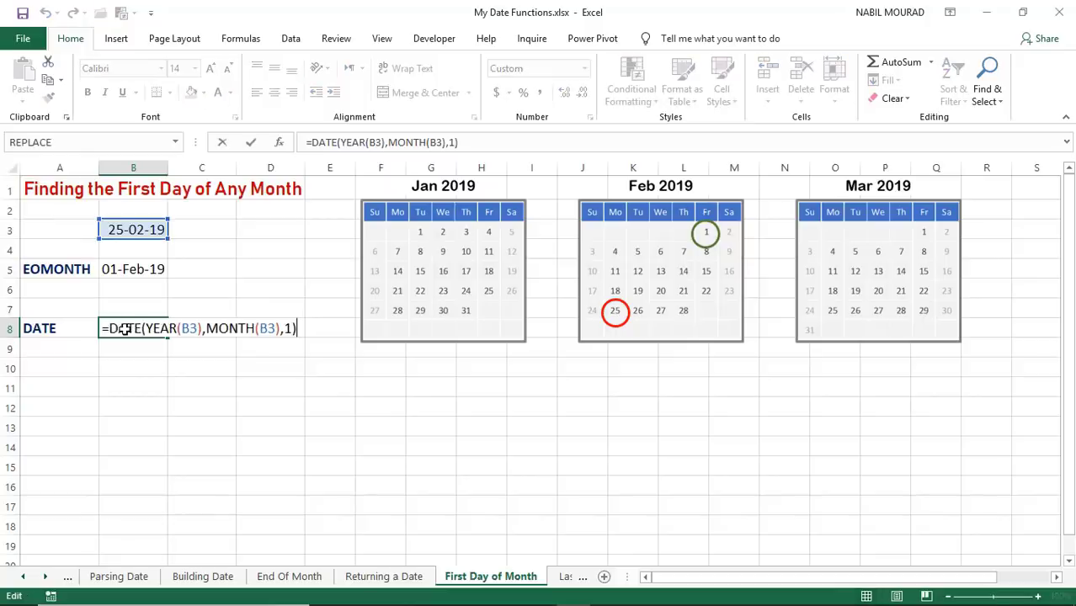
key(Return)
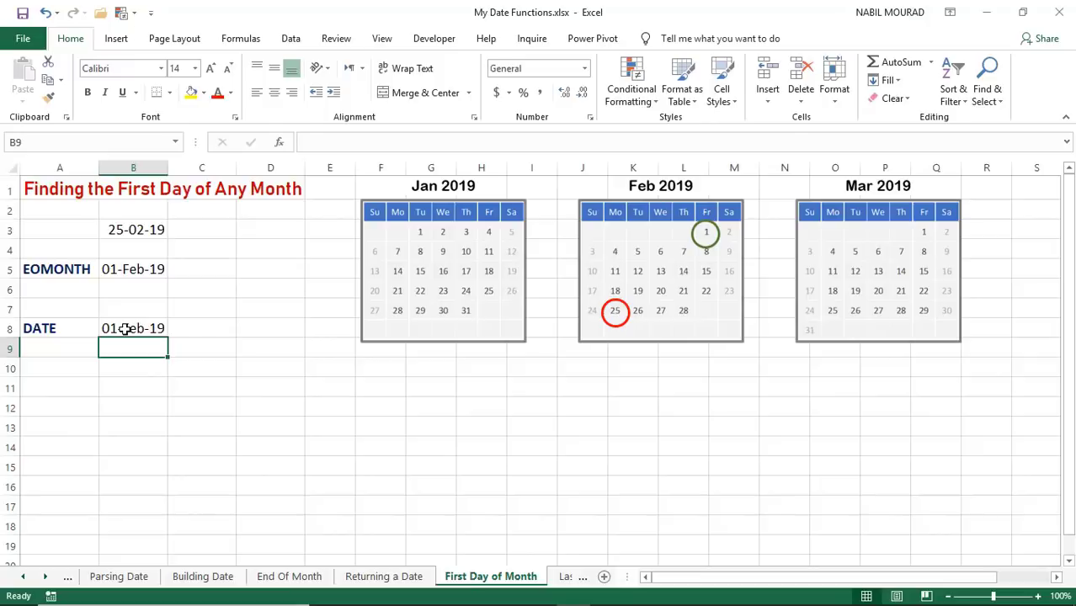
On the Last Day of Month sheet, enter =EOMONTH(B3,0) in cell B4
key(ctrl+Page_Down)
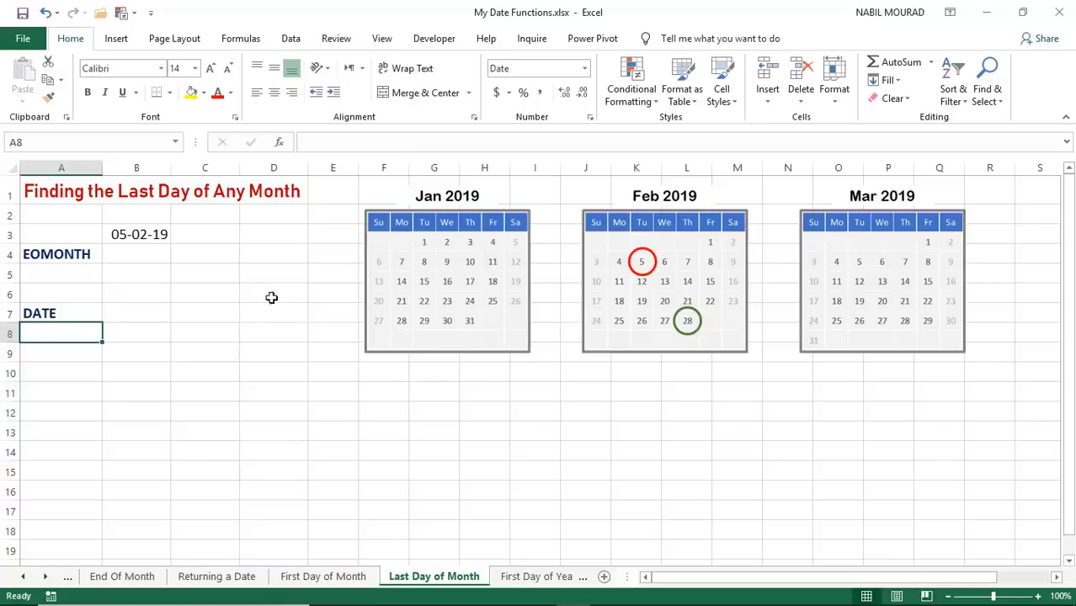
click(135, 257)
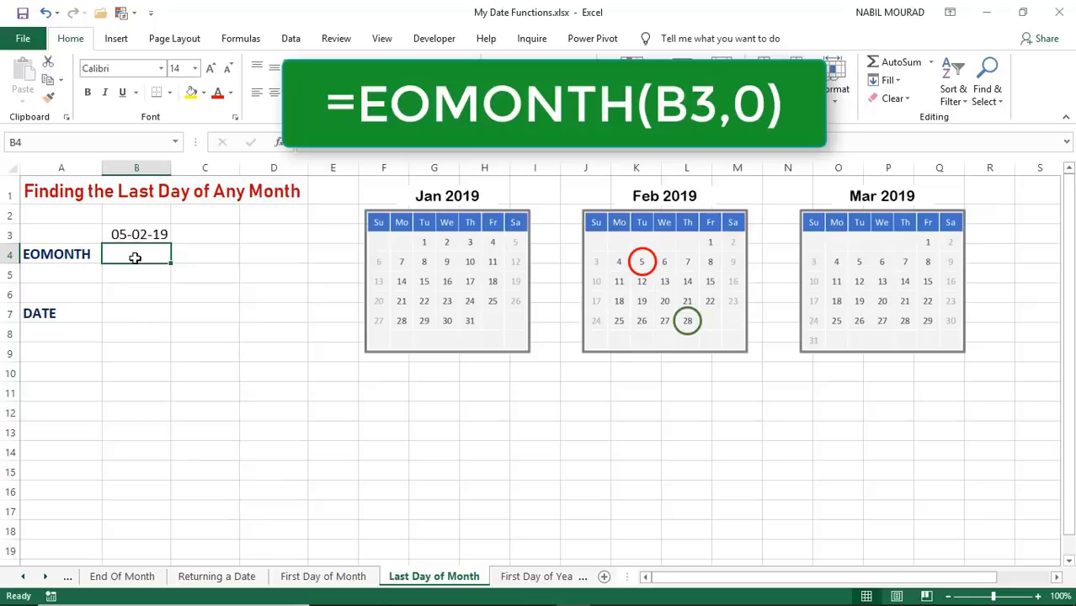
text(=EOMONTH()
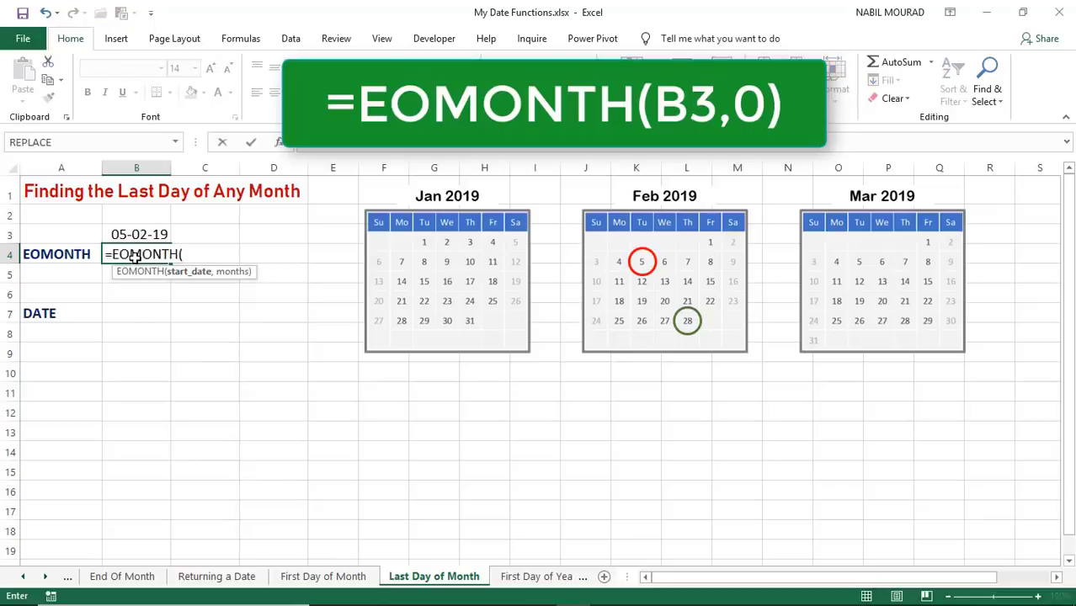
click(143, 234)
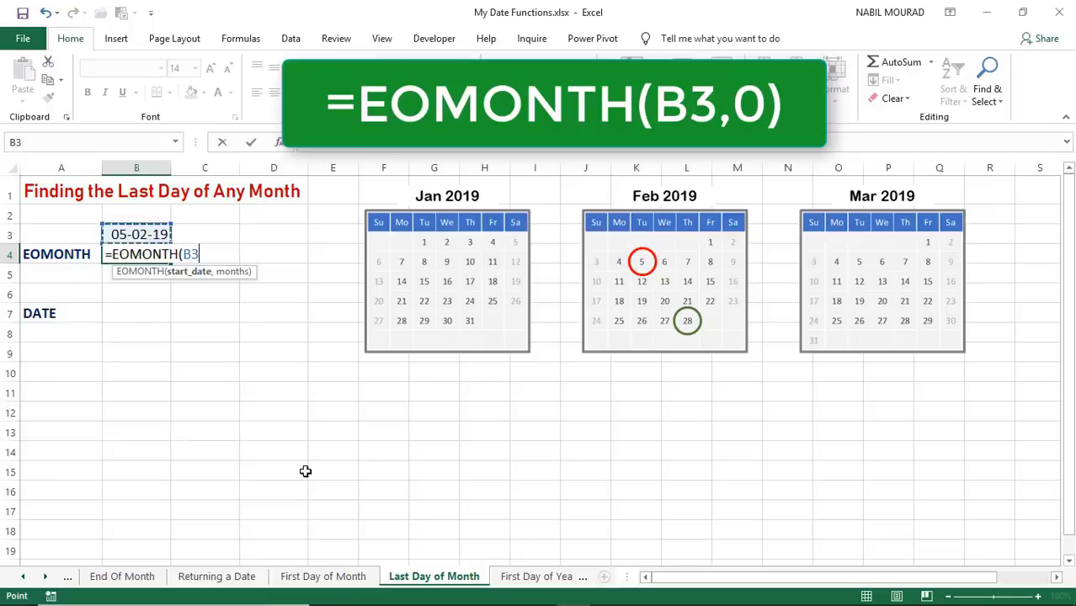
text(,)
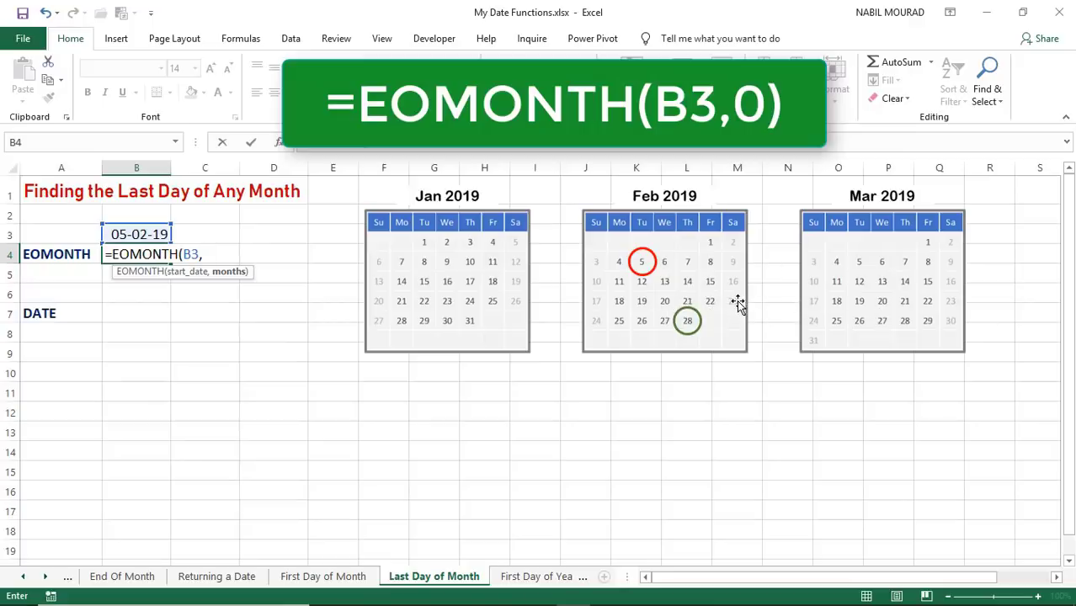
text(0))
key(Return)
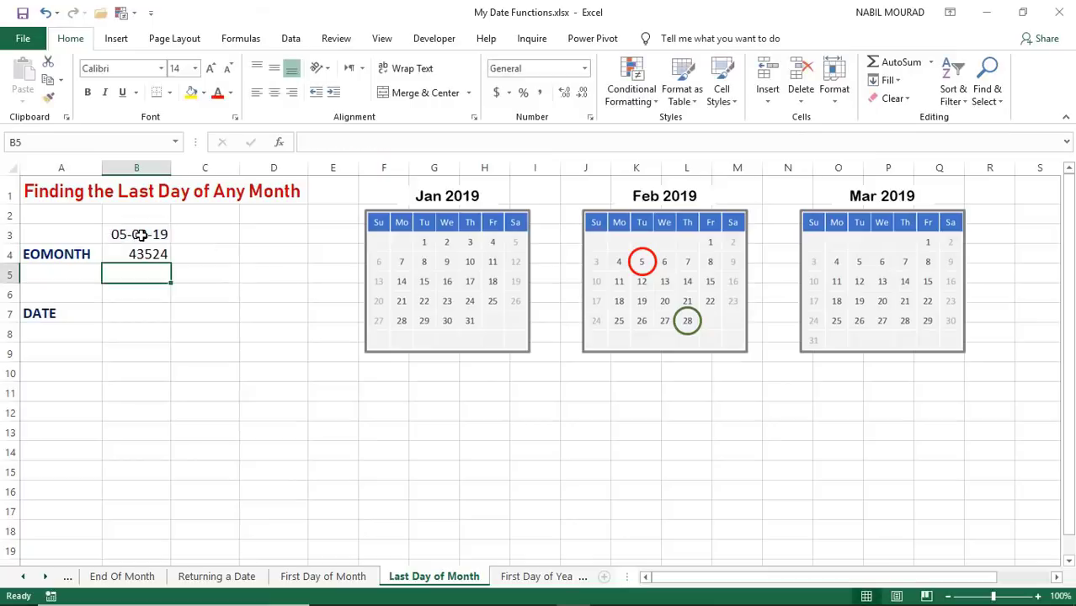
Format the EOMONTH result in B4 as a day-month-year date with an abbreviated month name
click(142, 253)
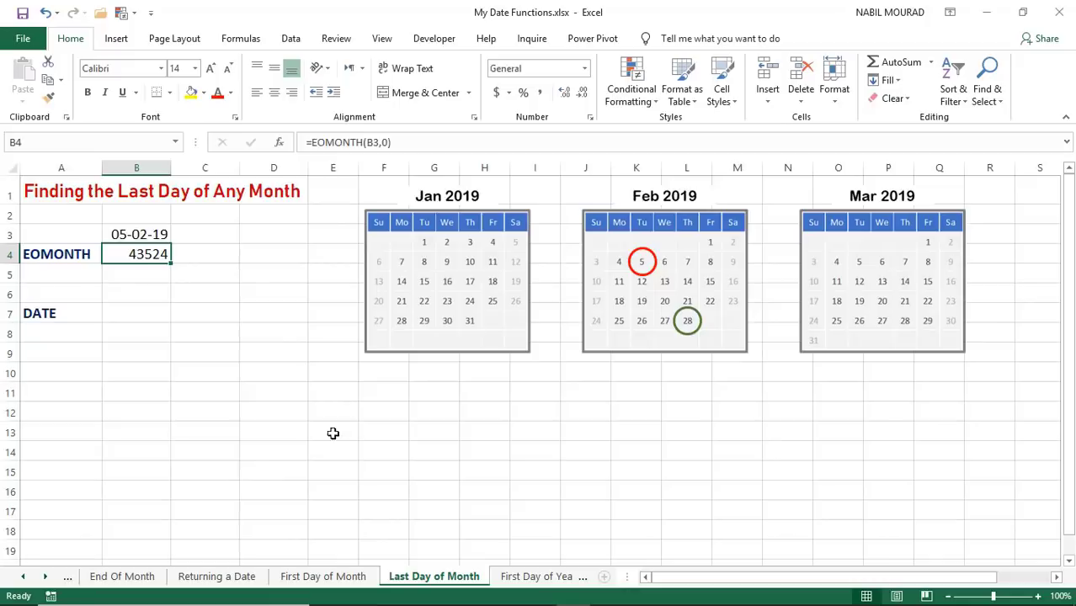
key(ctrl+shift+3)
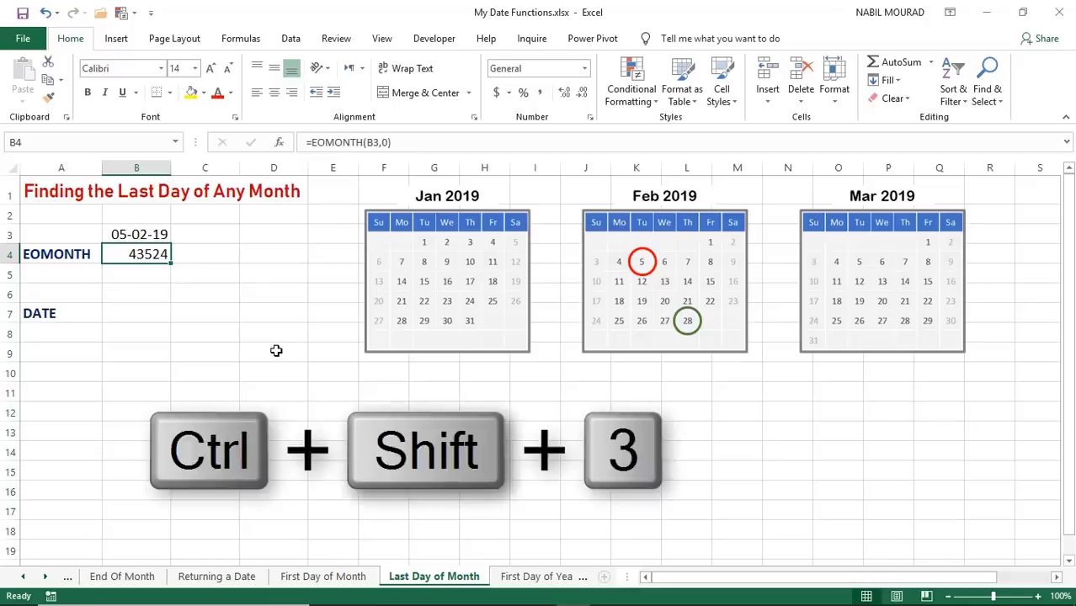
key(ctrl+shift+3)
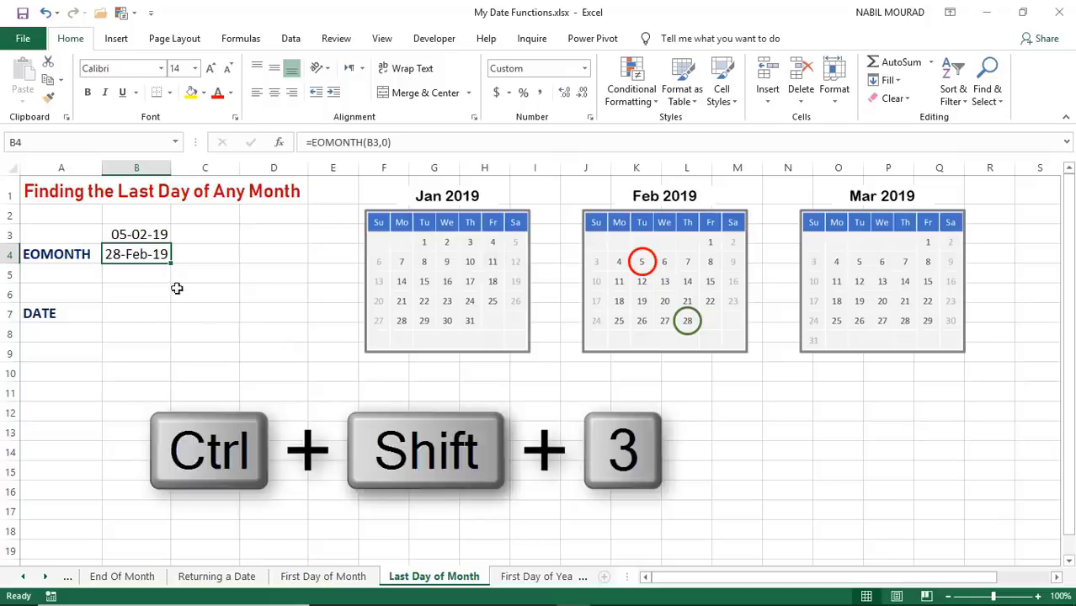
Begin a DATE formula in cell B7 with YEAR(B3) as its year argument
click(128, 312)
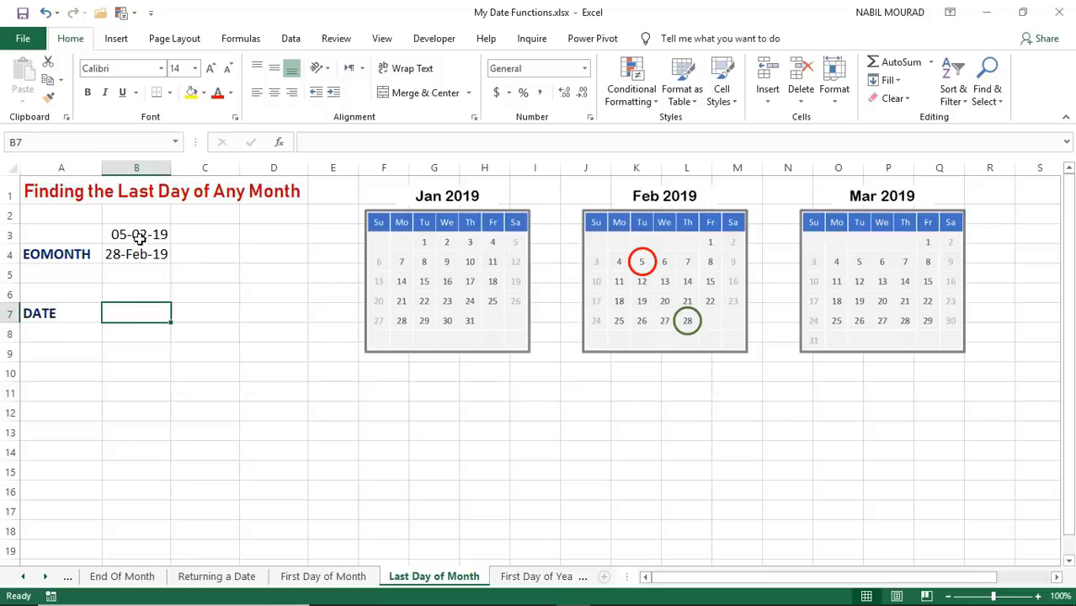
text(=dat)
key(Tab)
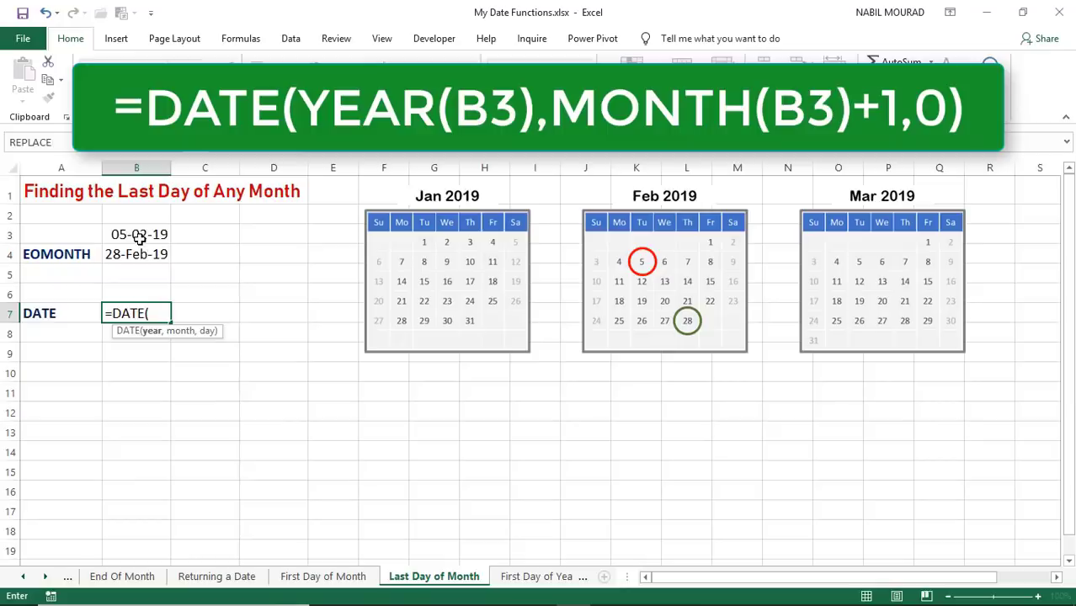
text(Year)
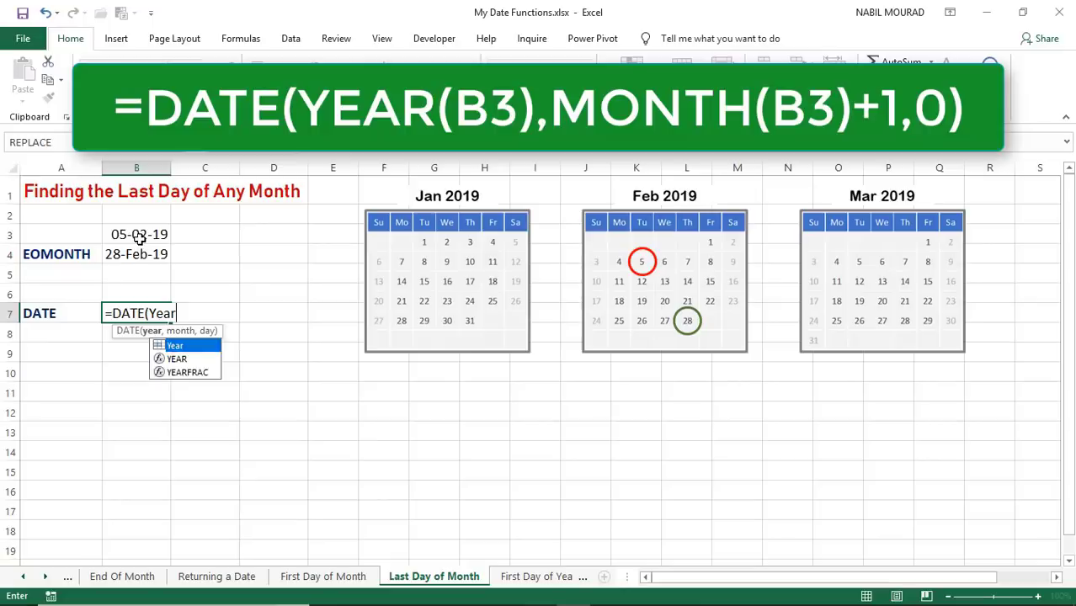
key(Tab)
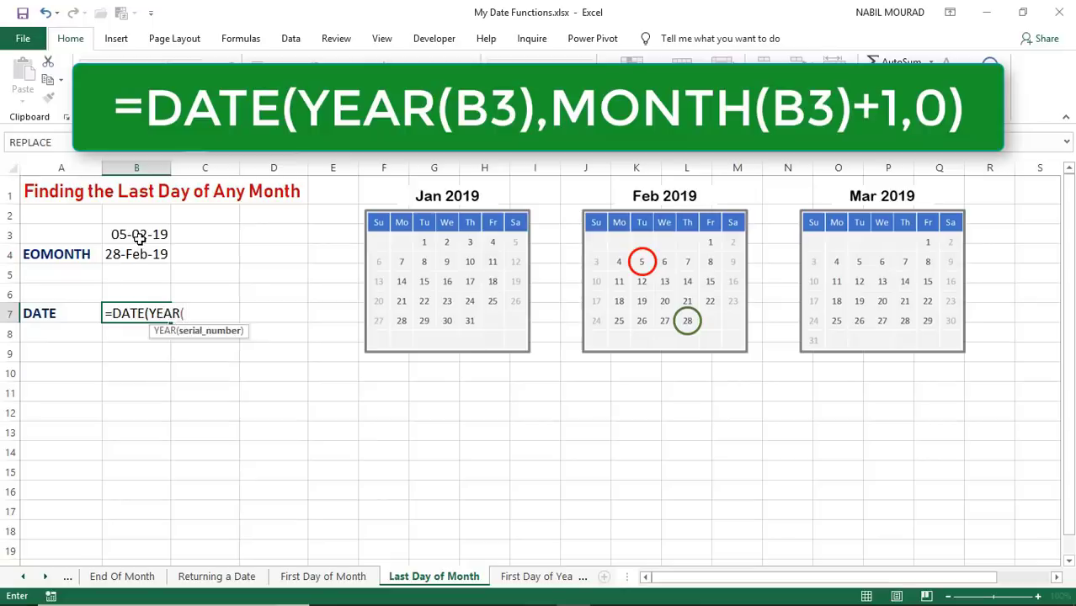
click(127, 233)
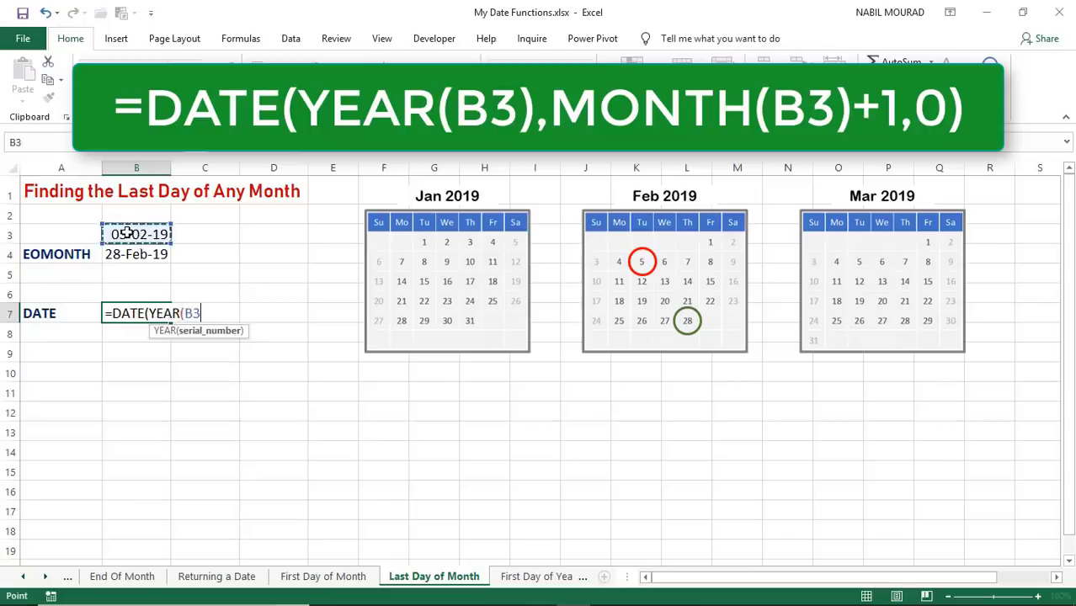
text(),)
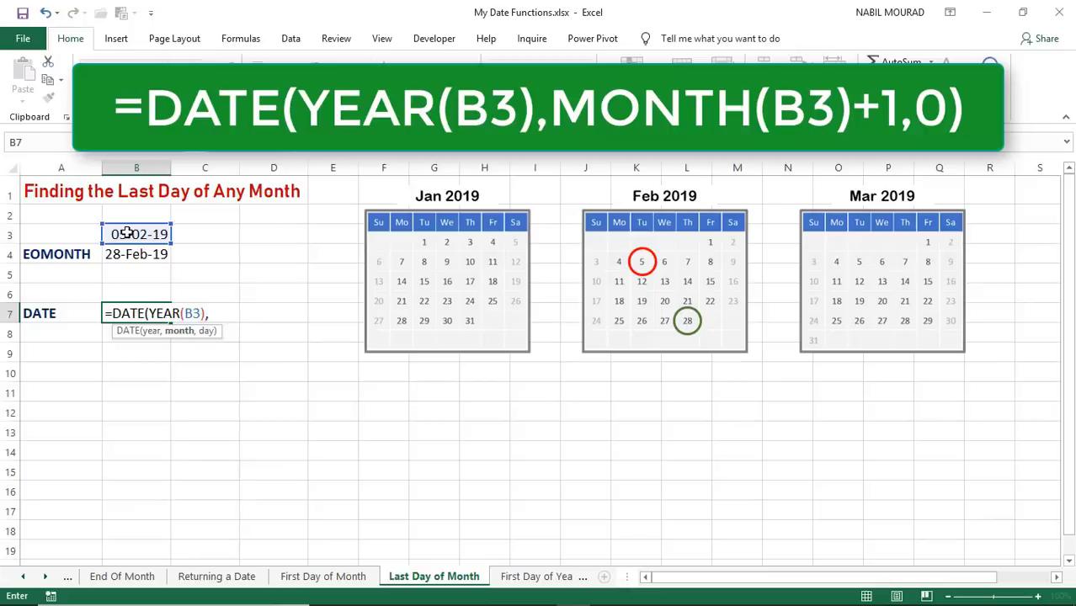
Complete the DATE formula in B7 with MONTH(B3)+1 as the month and 0 as the day
text(mon)
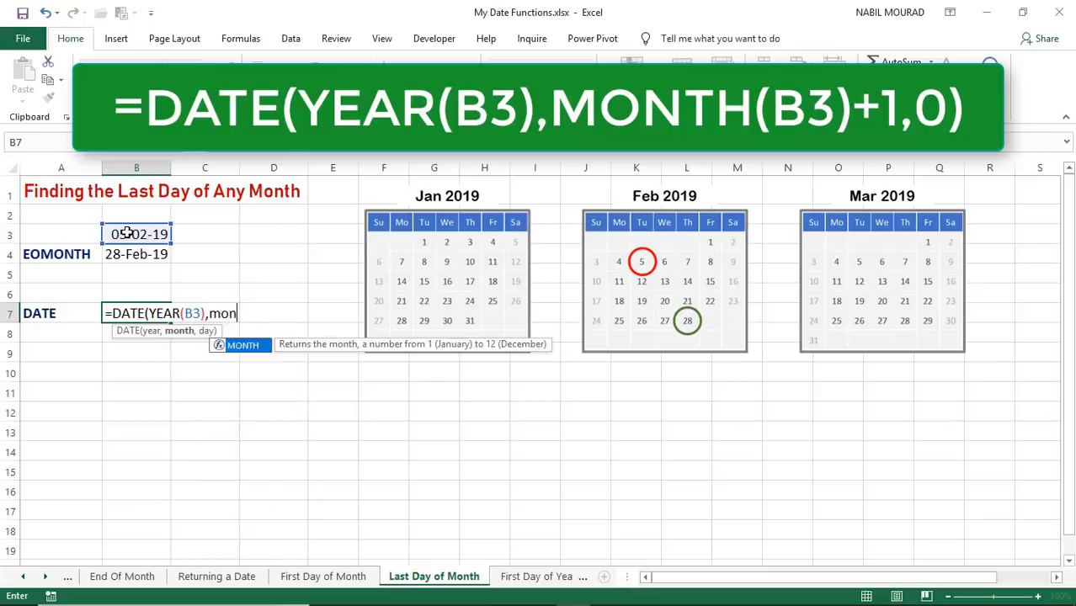
key(Tab)
click(132, 233)
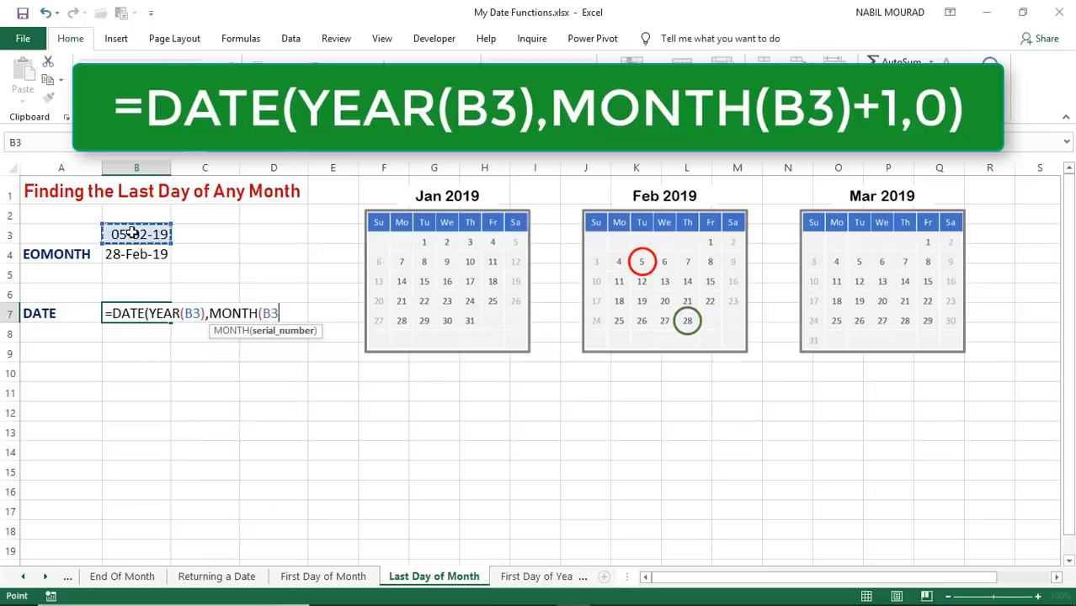
text())
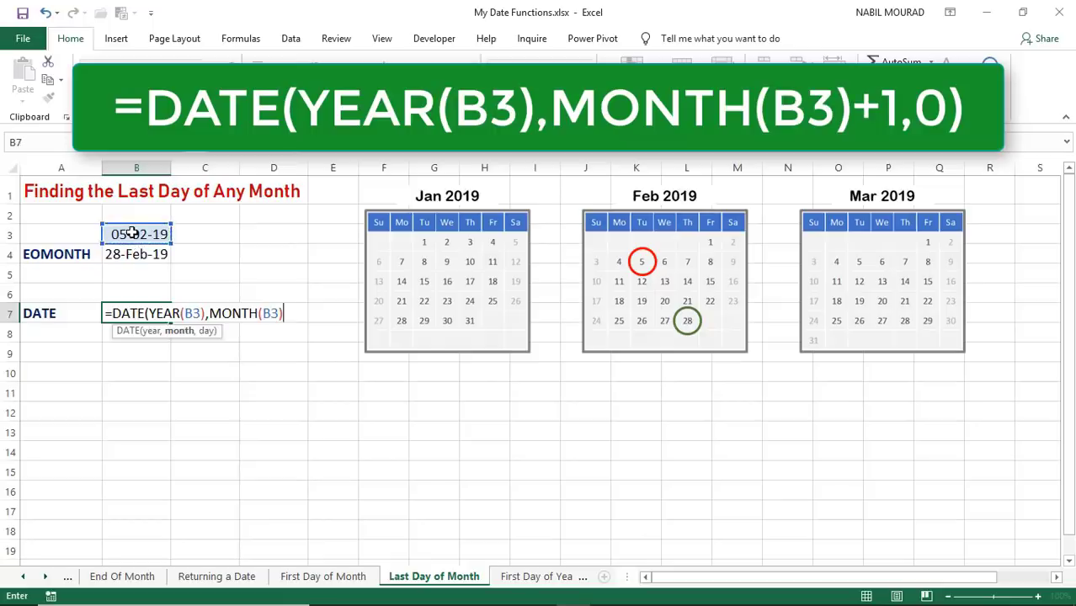
text(+1,)
text(0))
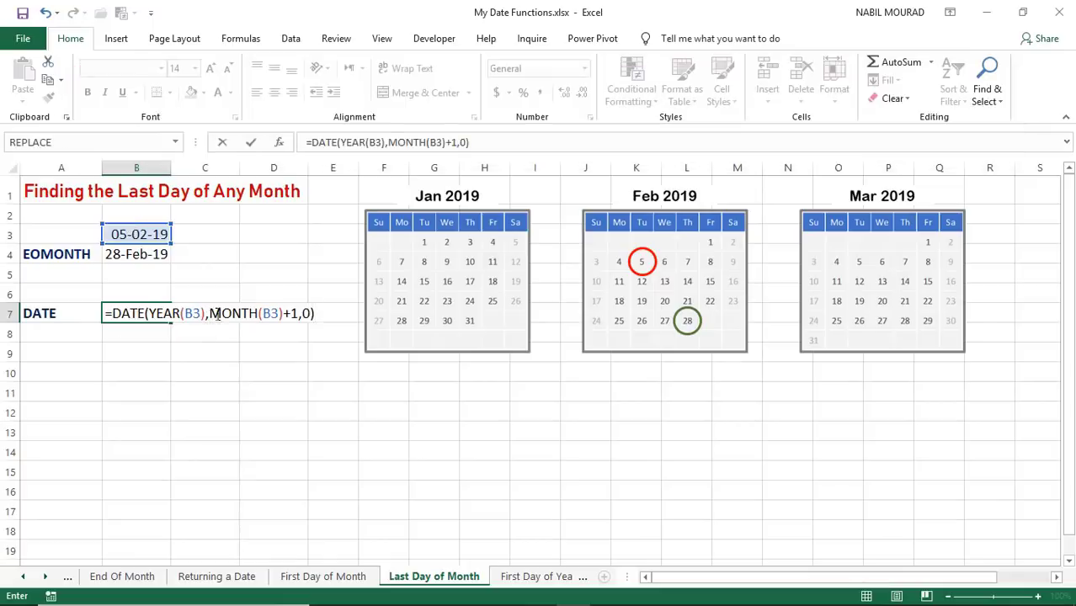
Evaluate MONTH(B3)+1 inside the B7 formula, restore the expression, and commit =DATE(YEAR(B3),MONTH(B3)+1,0)
drag(209, 313, 296, 314)
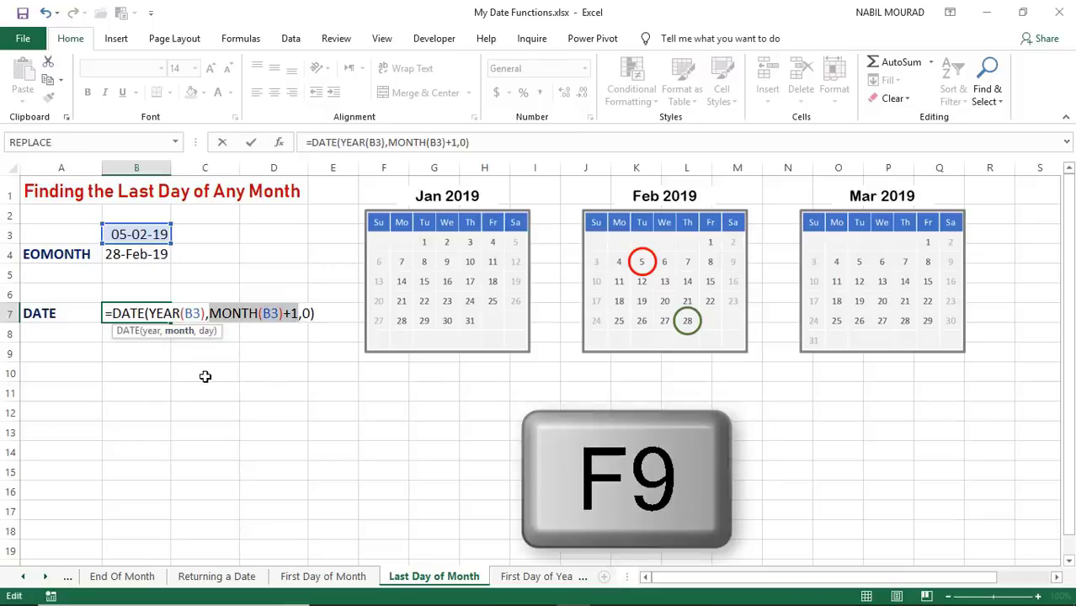
key(F9)
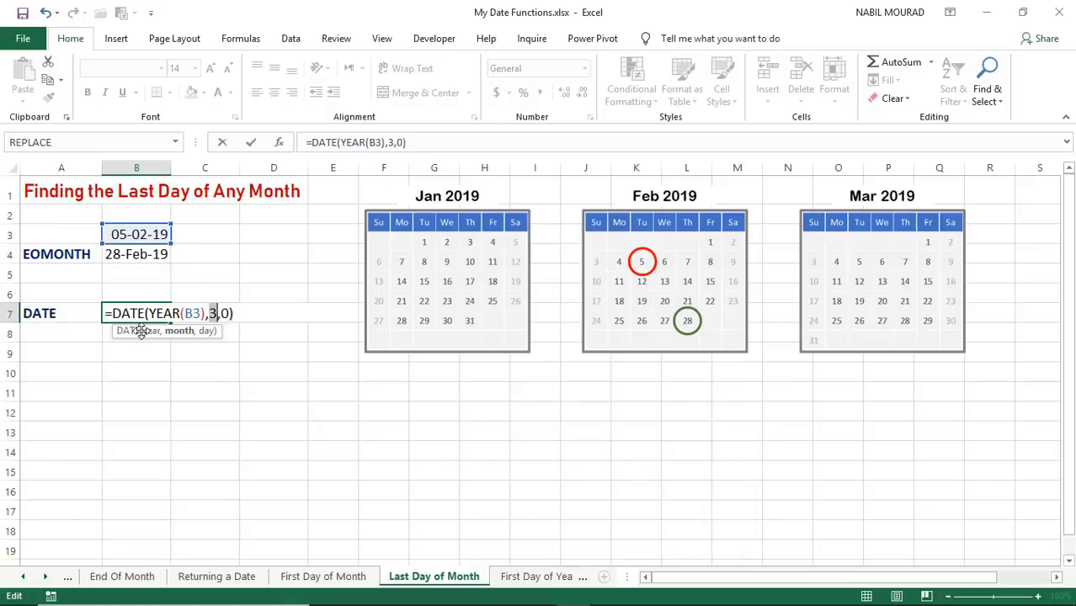
key(ctrl+z)
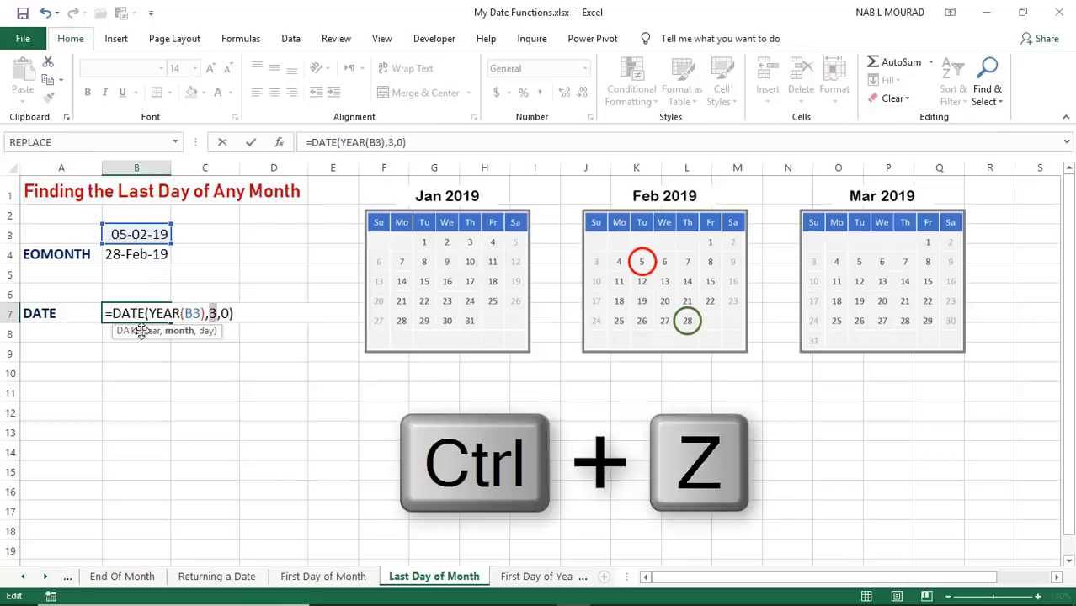
key(ctrl+z)
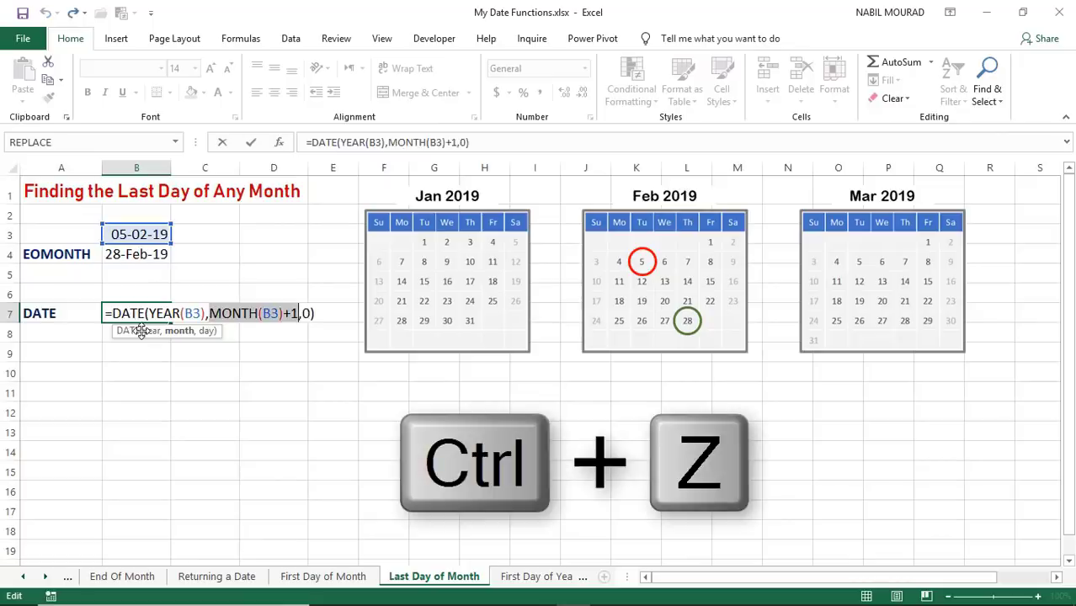
key(Return)
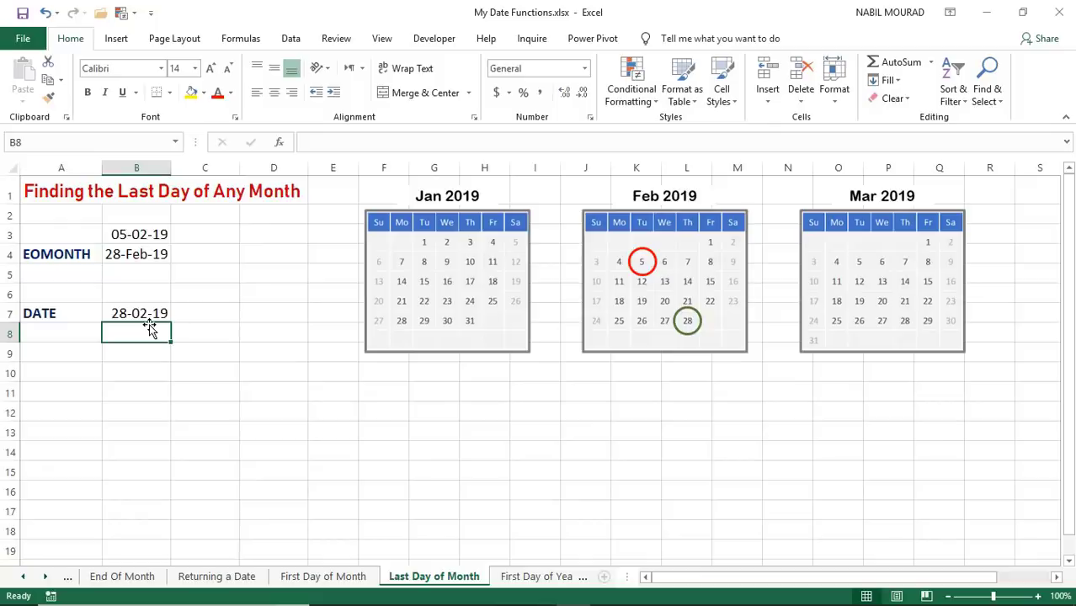
On the First Day of Year sheet, enter =EOMONTH(B3,-MONTH(B3)) in cell B4
click(533, 586)
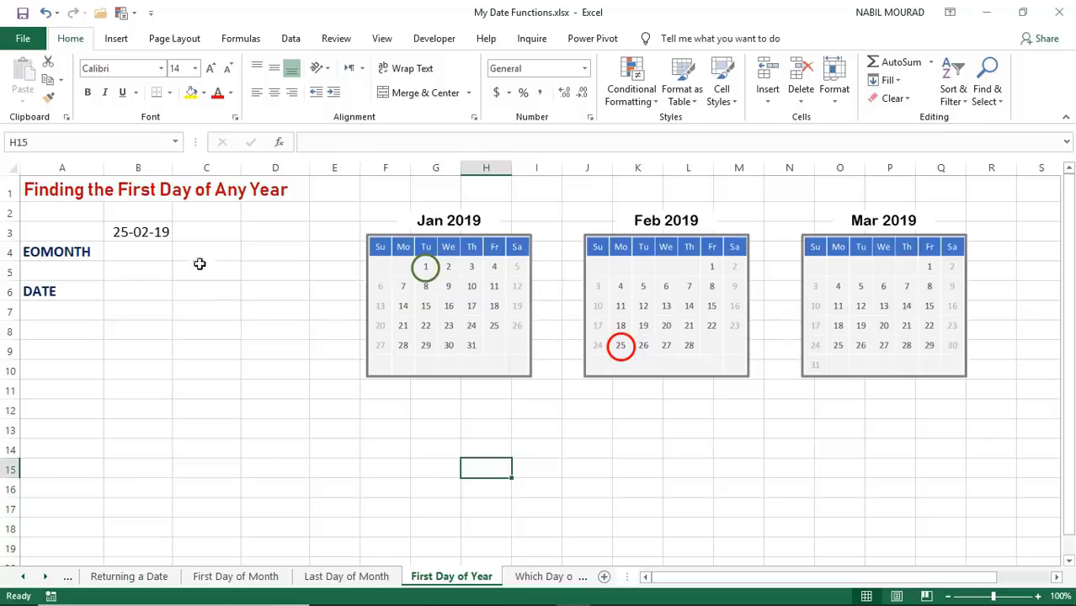
click(119, 260)
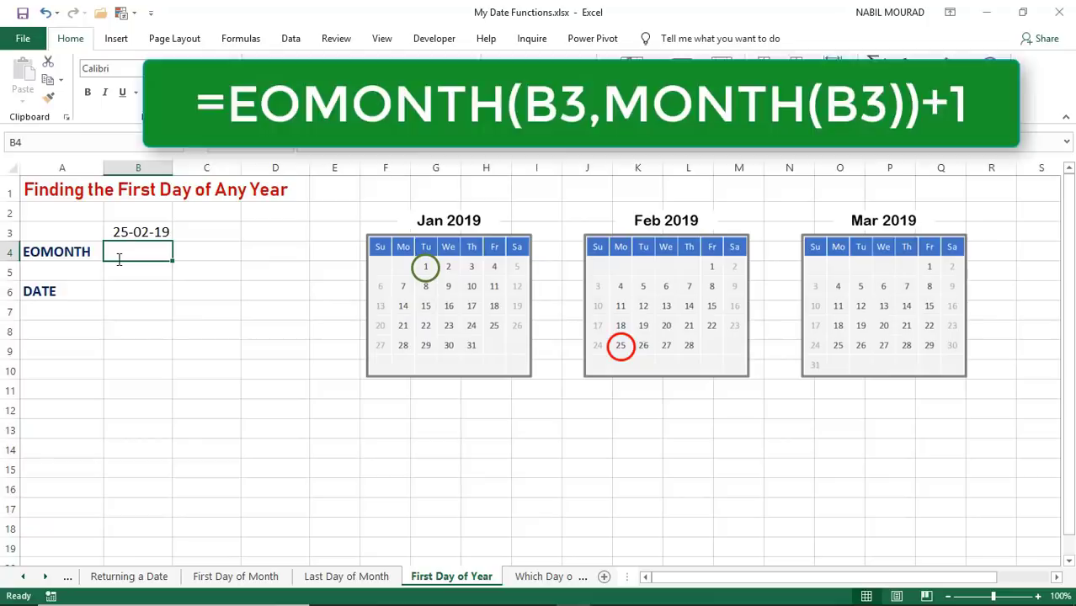
text(=eomo)
key(Tab)
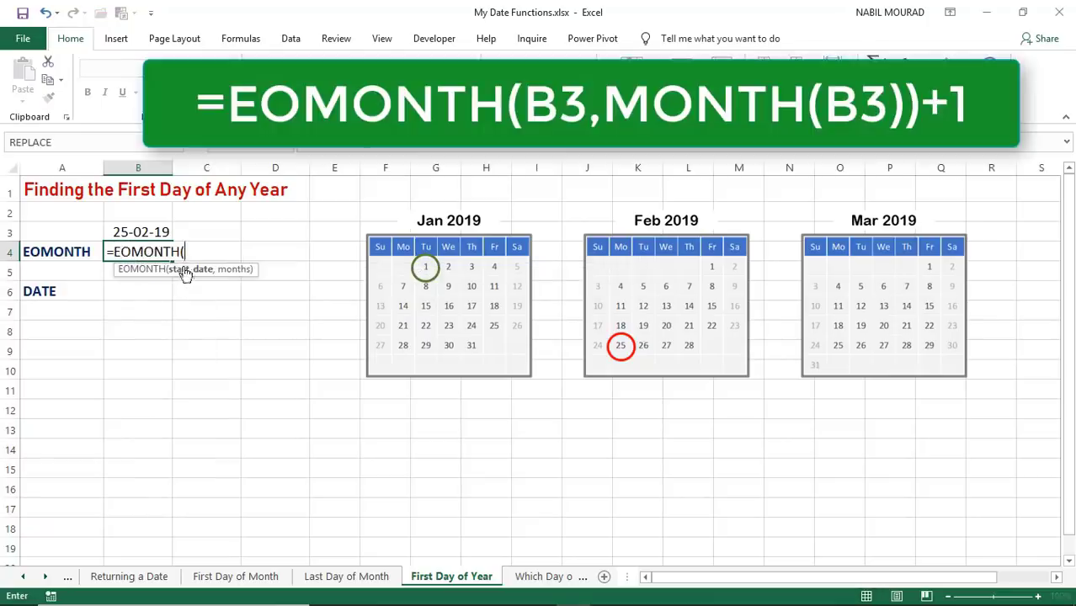
click(151, 229)
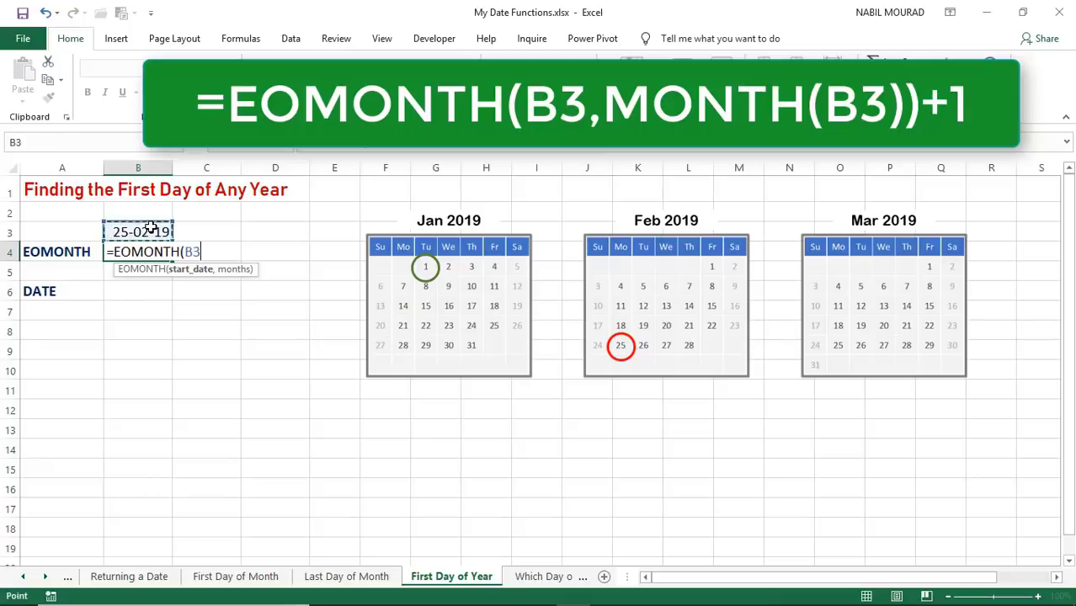
text(,)
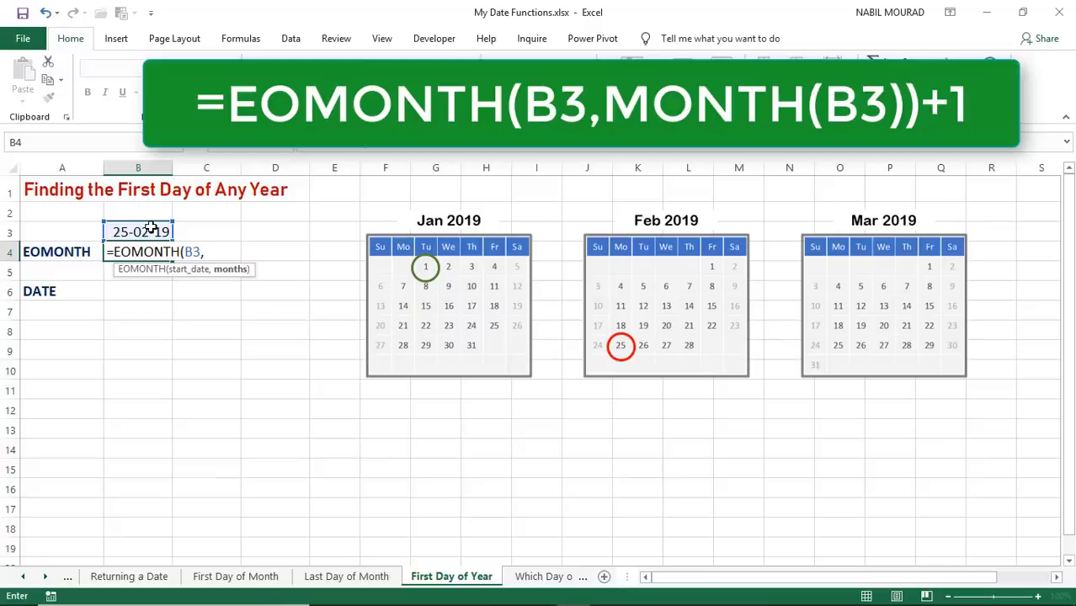
text(-month)
key(Tab)
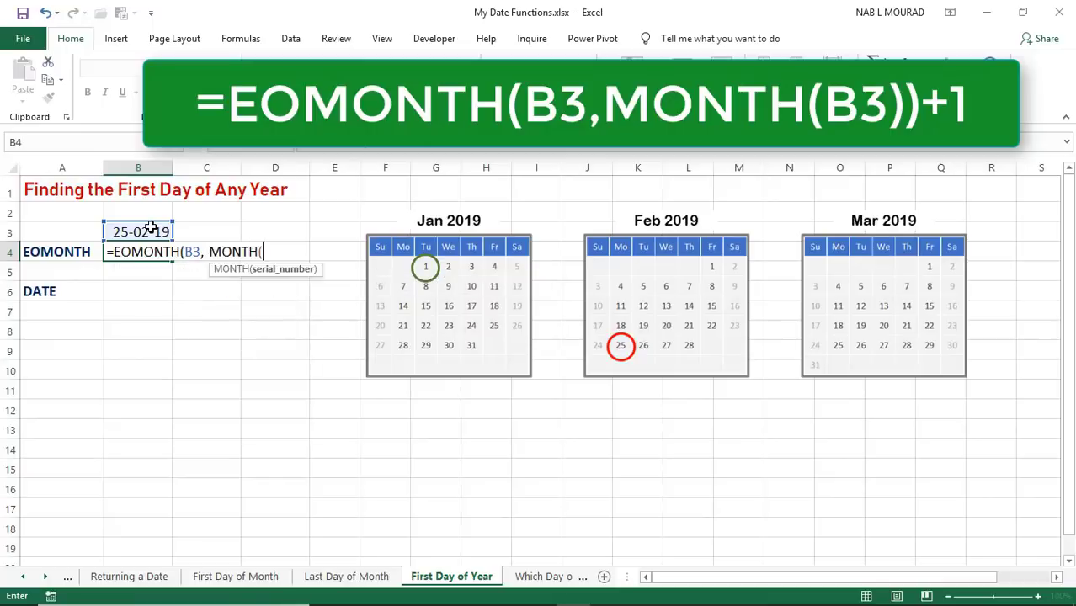
click(137, 233)
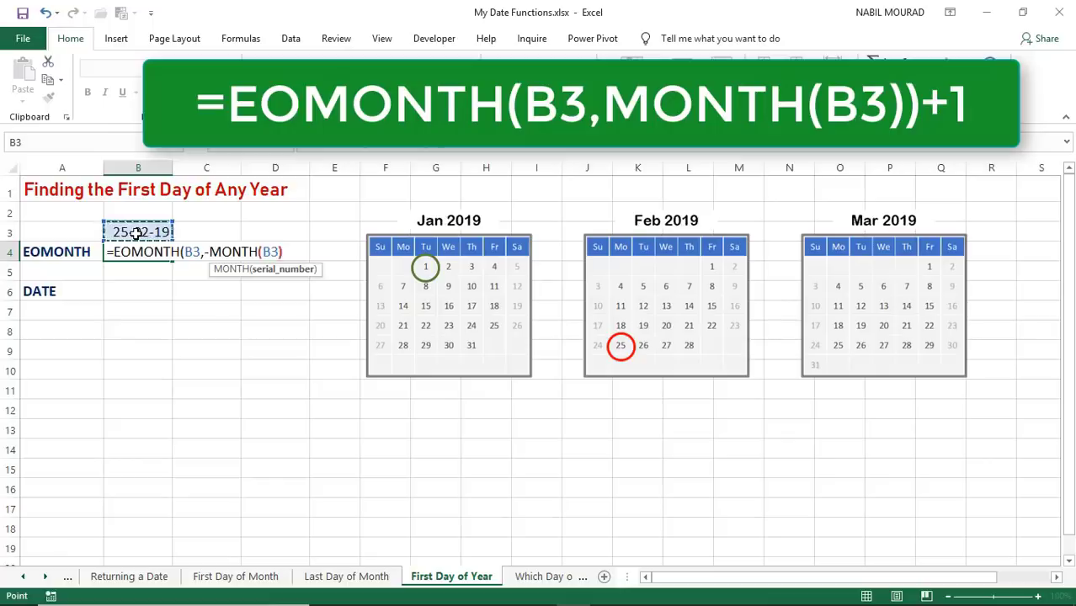
text())
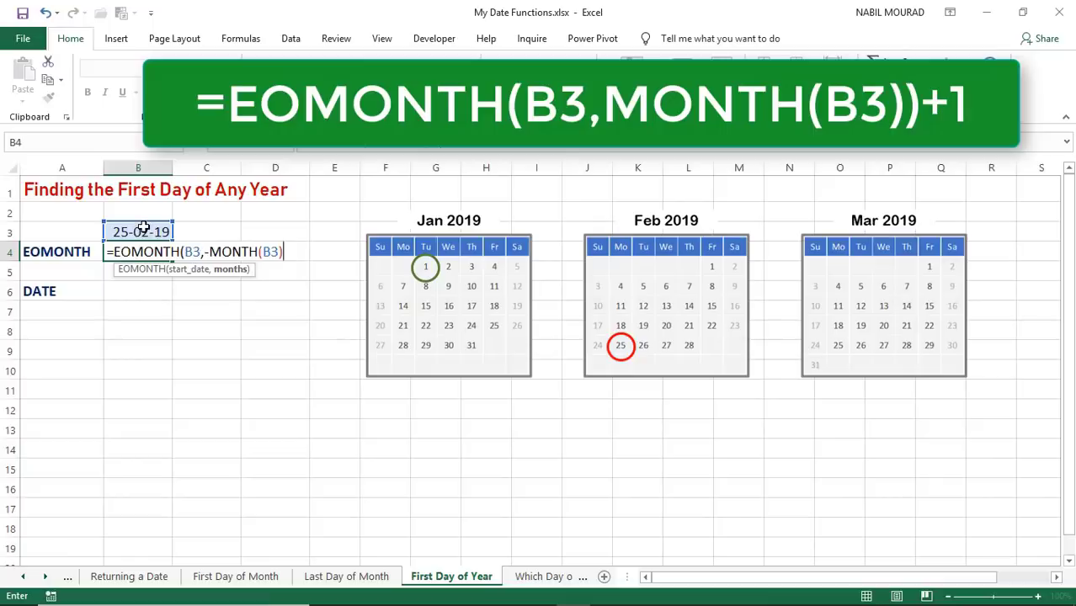
text())
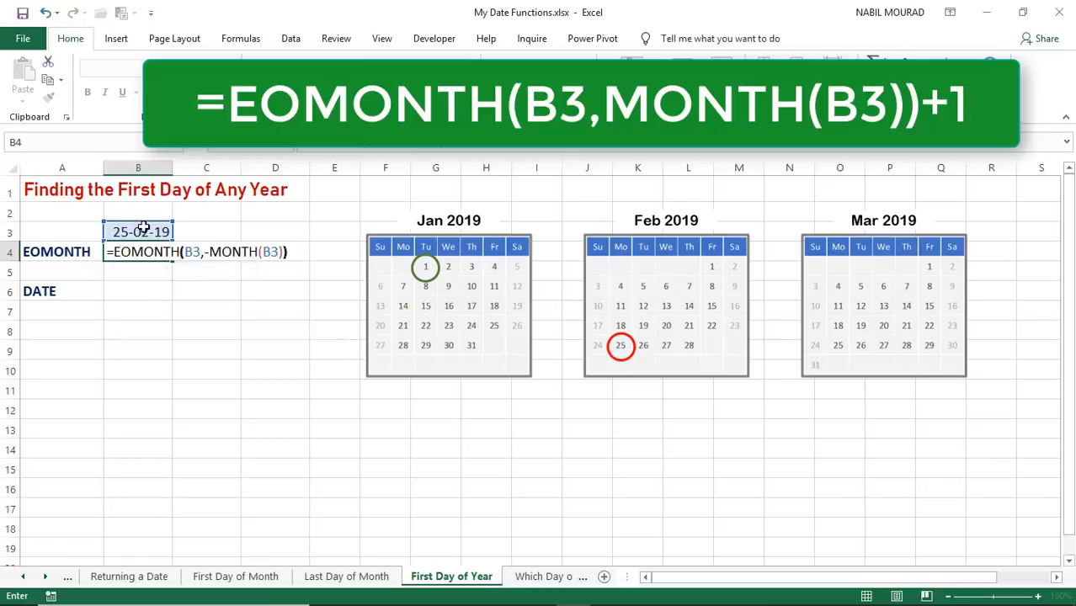
key(Return)
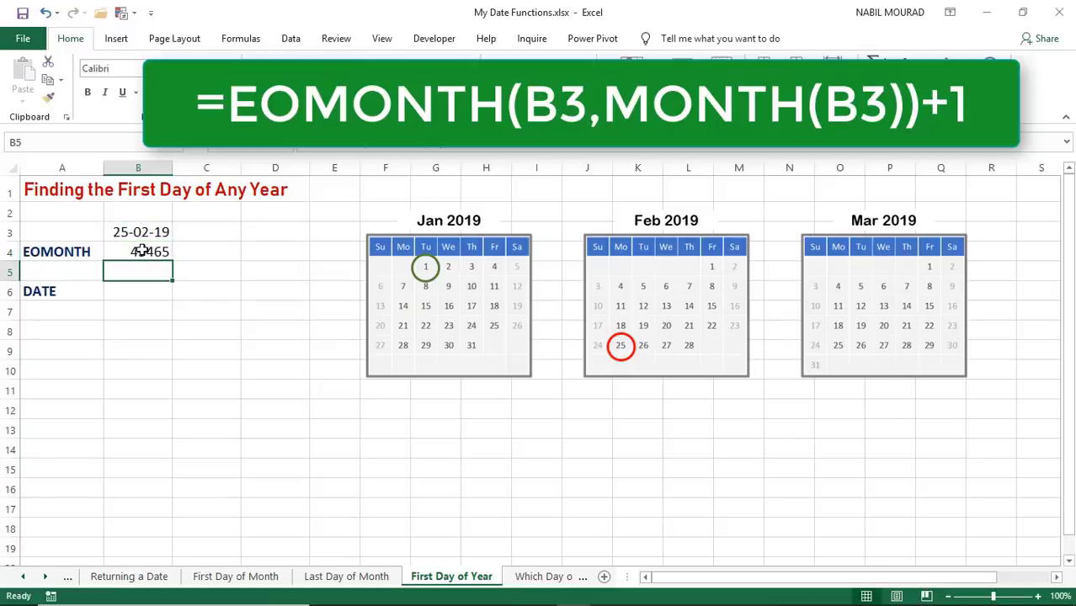
Format B4 as a day-month-year date with an abbreviated month name and auto-fit column B to show it
click(140, 251)
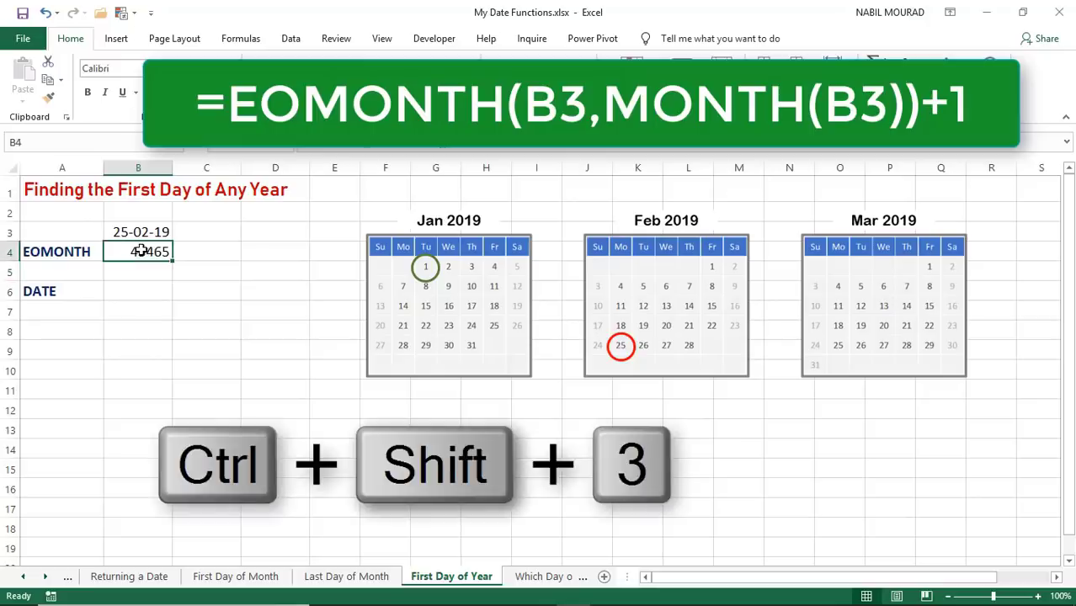
key(ctrl+shift+3)
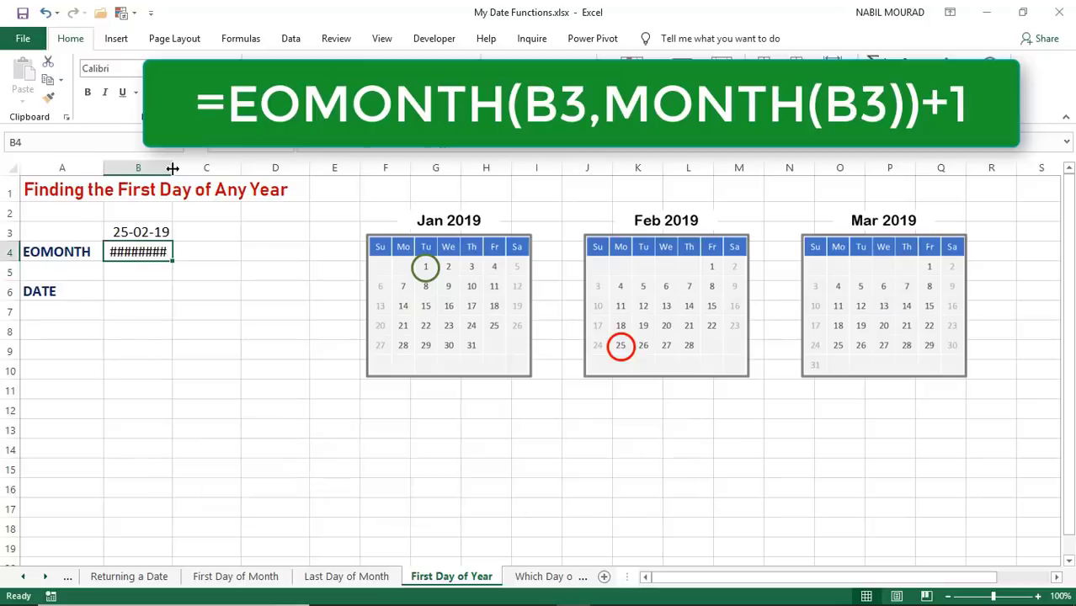
double_click(172, 168)
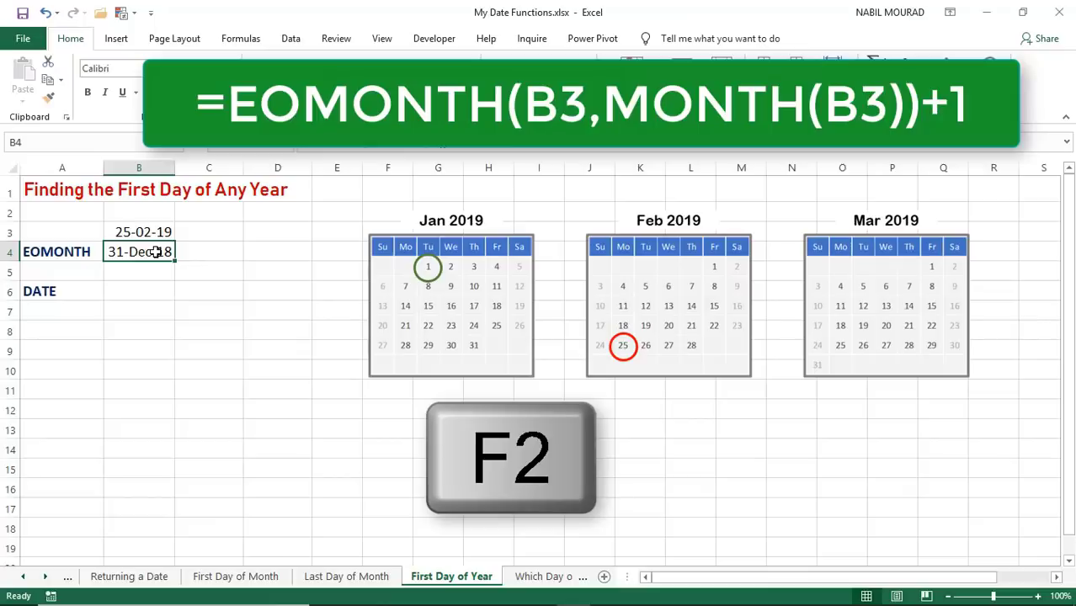
Add +1 to the end of the EOMONTH formula in B4
key(F2)
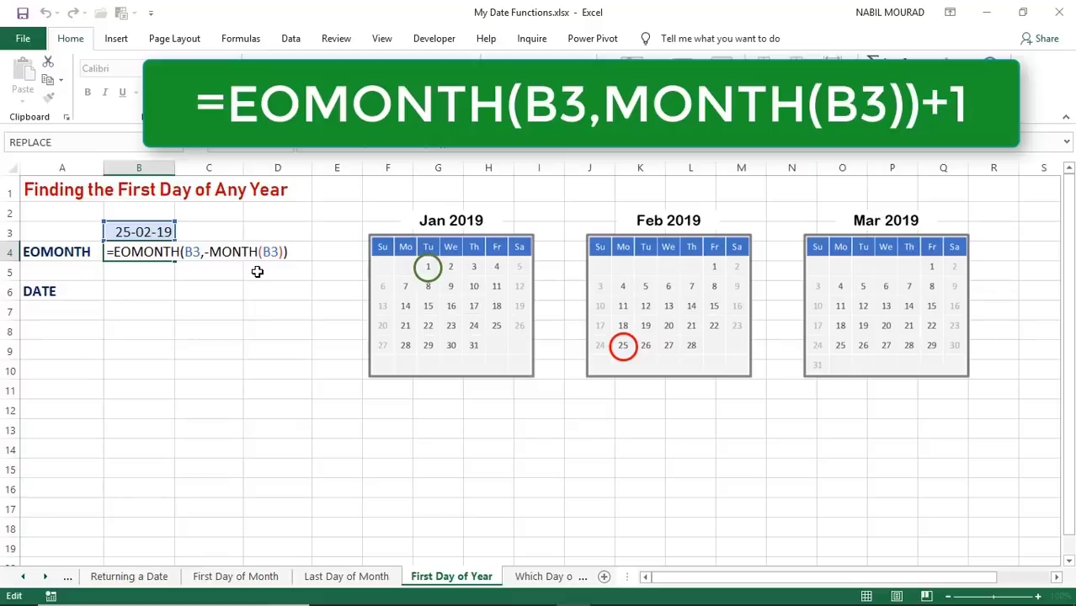
text(+1)
key(Return)
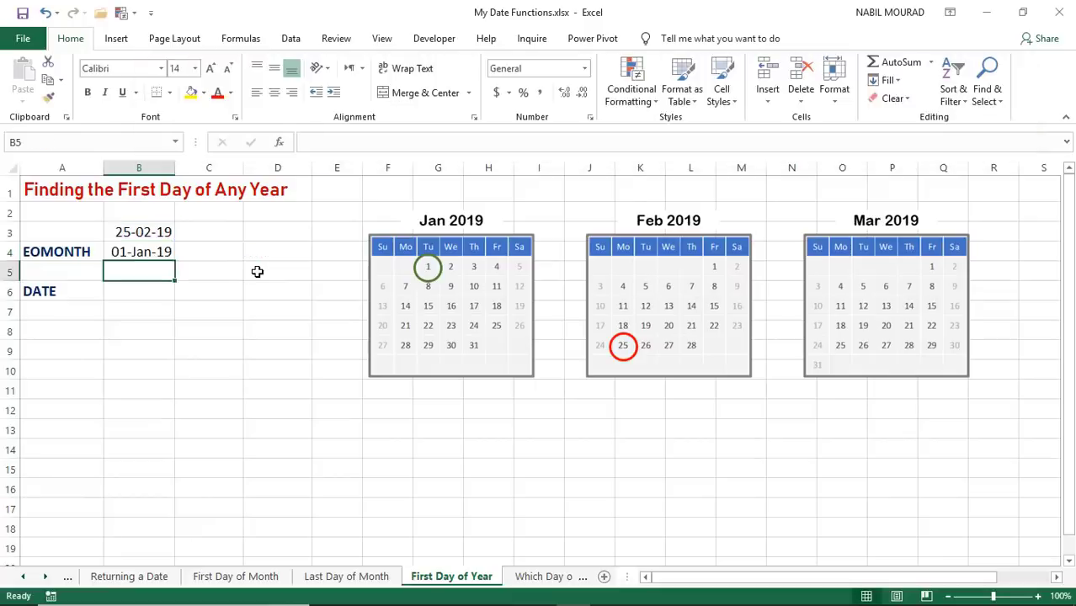
Enter =DATE(YEAR(B3),1,1) in cell B6 to return the first day of the year
click(124, 293)
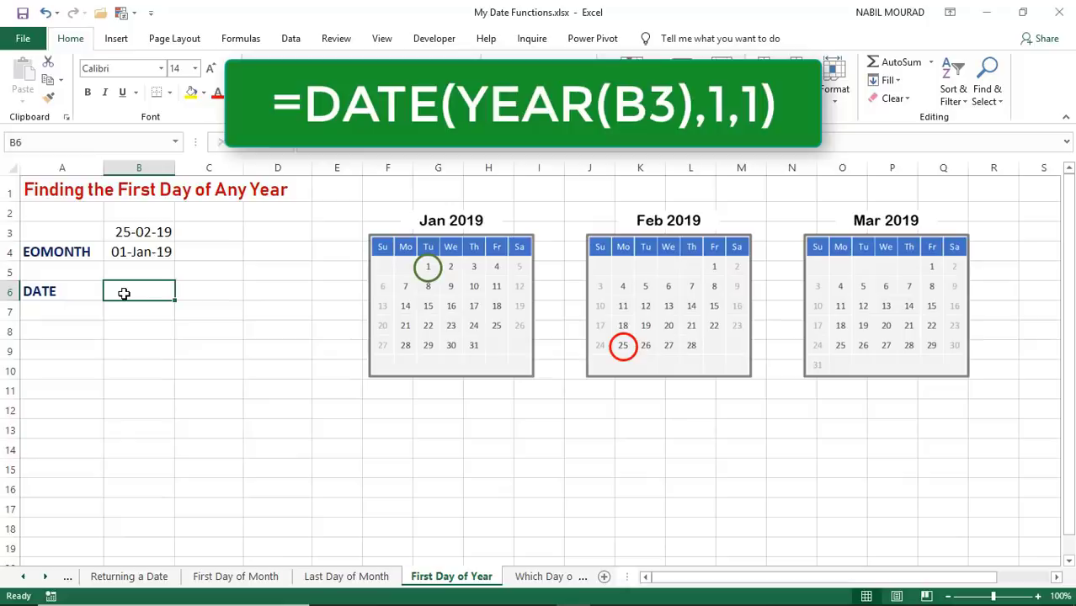
text(=date)
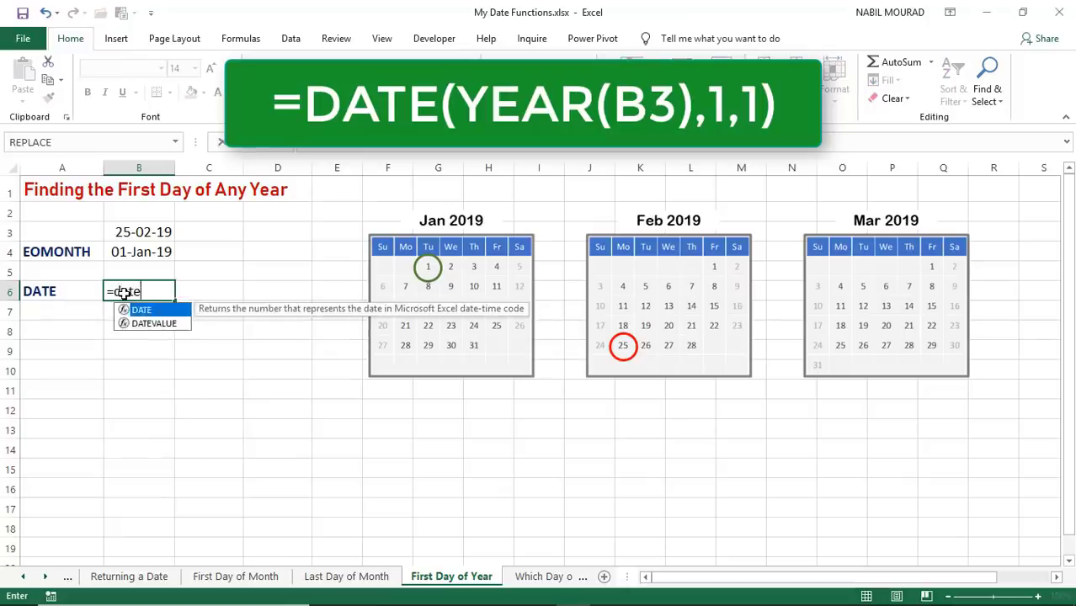
key(Tab)
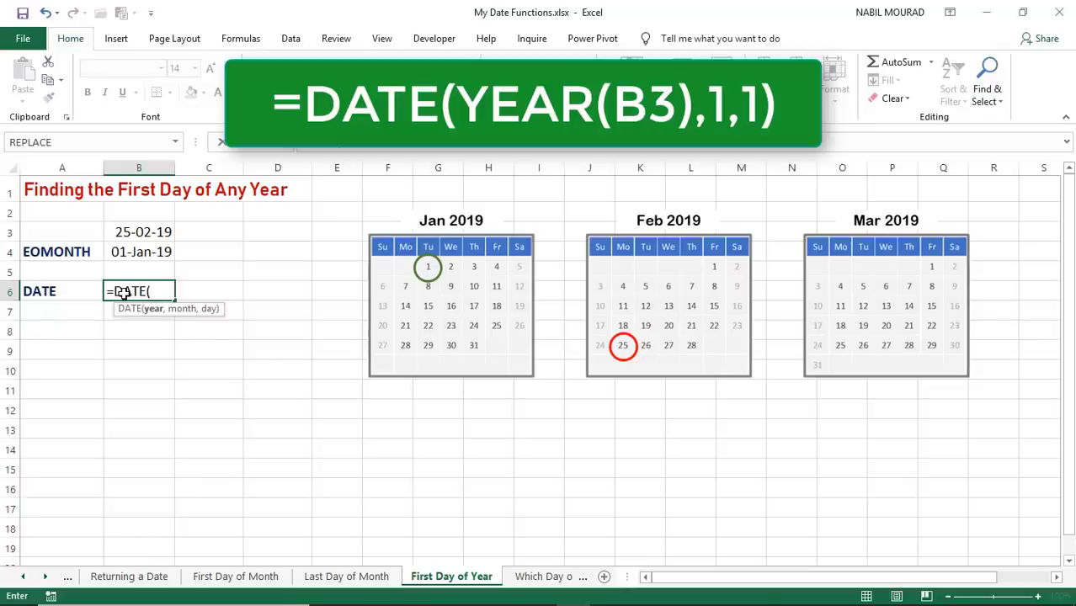
text(year)
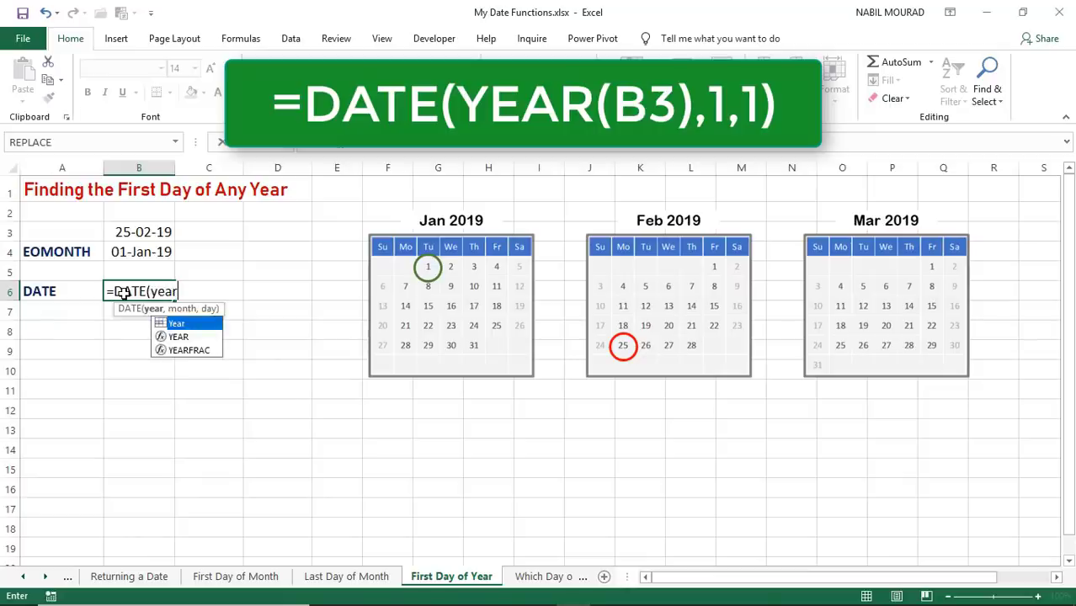
key(Down)
key(Tab)
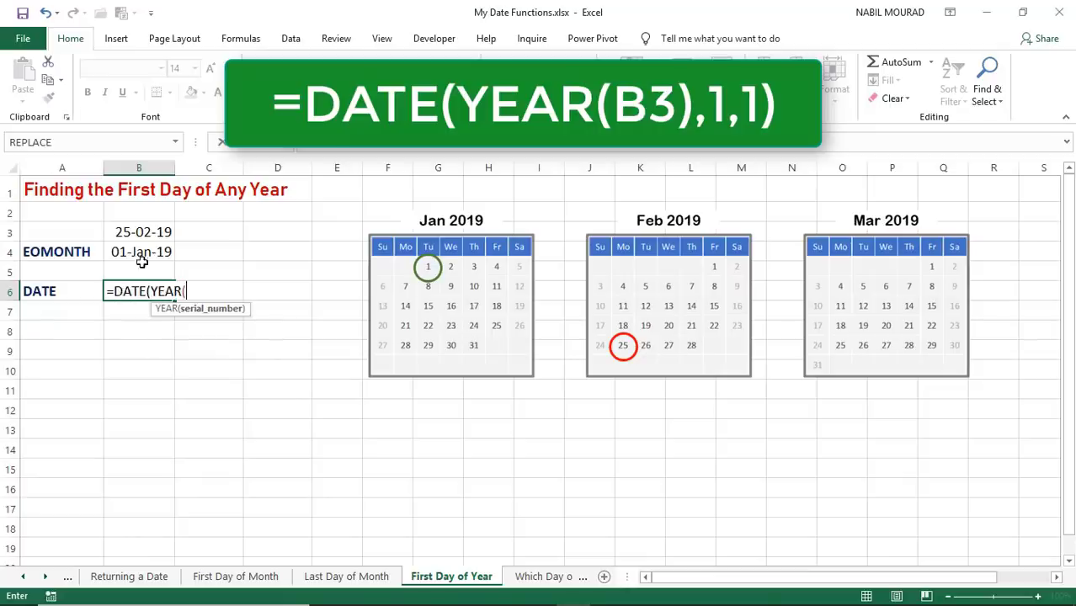
click(148, 233)
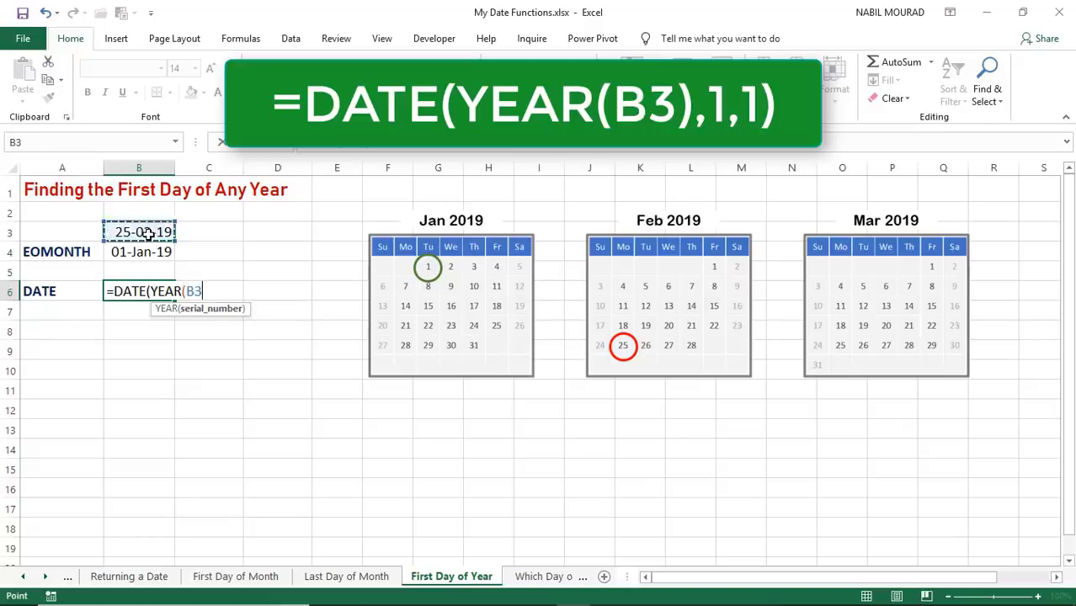
text())
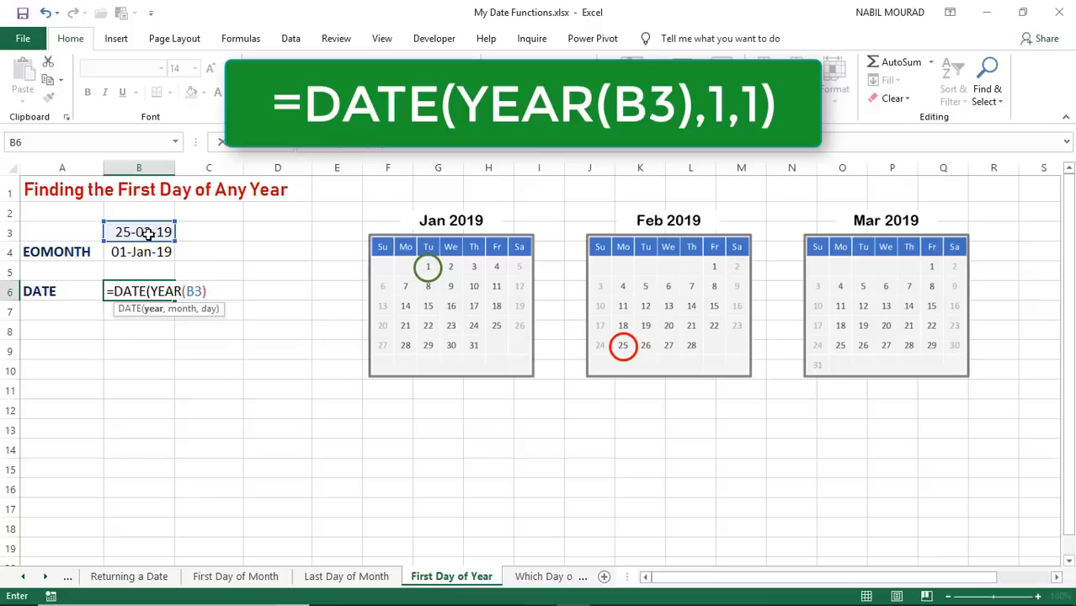
text(,1,)
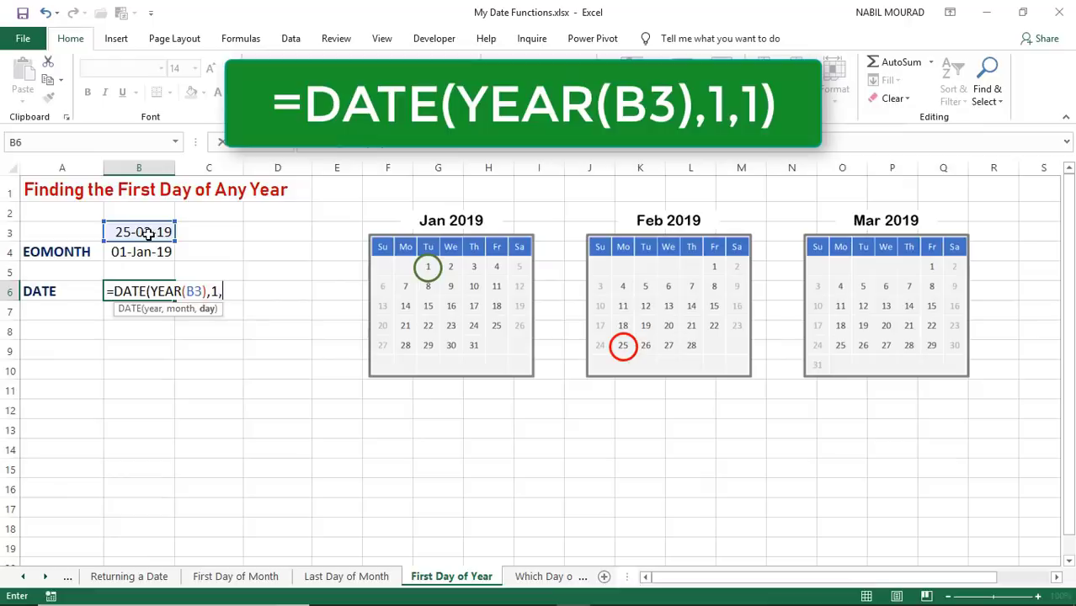
text(1))
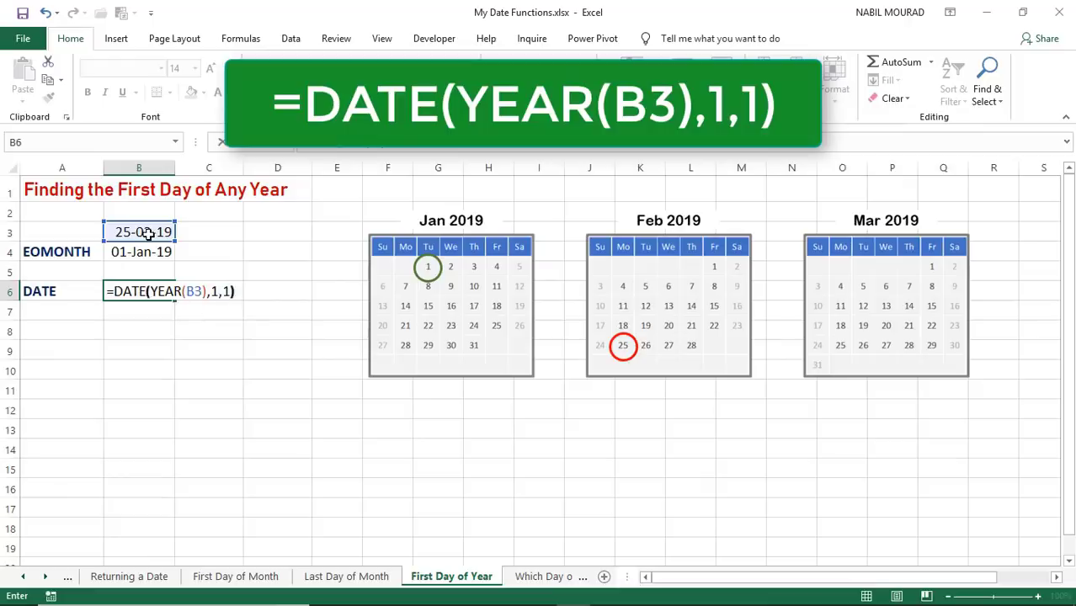
key(Return)
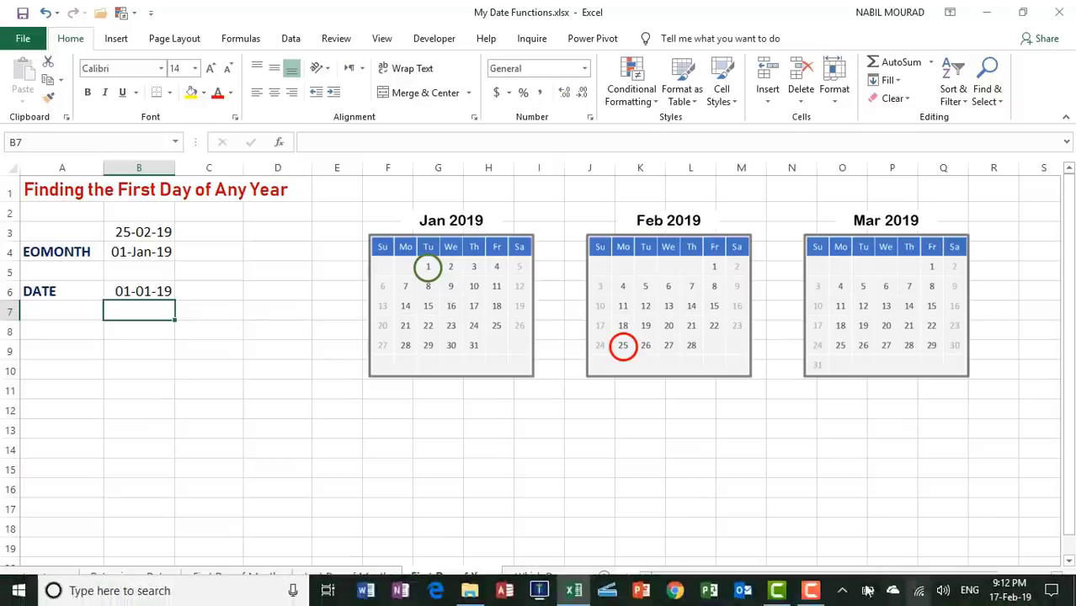
On the Which Day of the week sheet, enter =WEEKDAY(B3) in cell B4
click(545, 577)
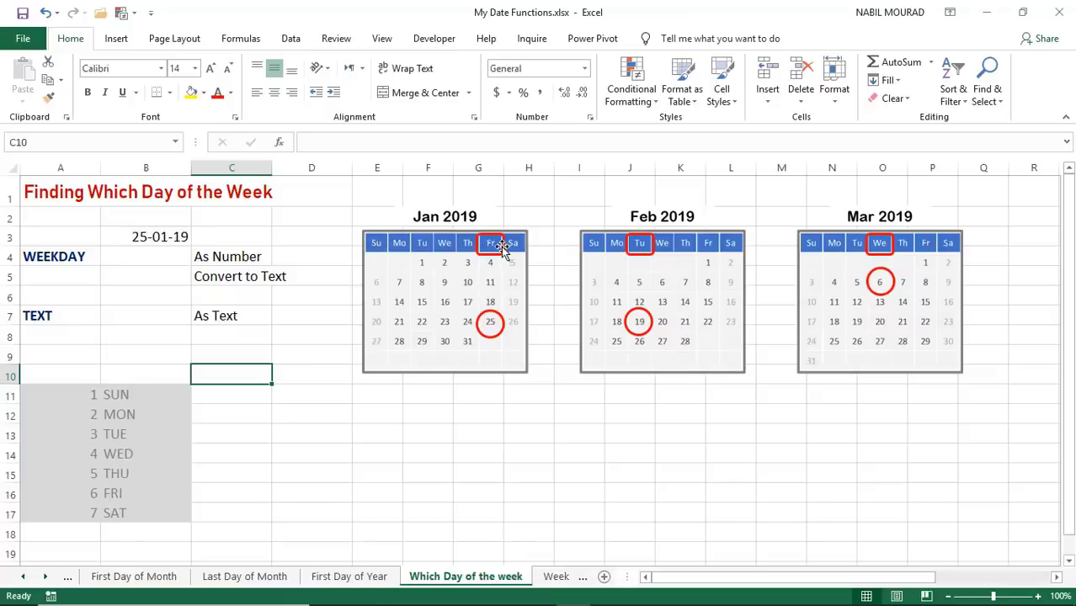
click(165, 257)
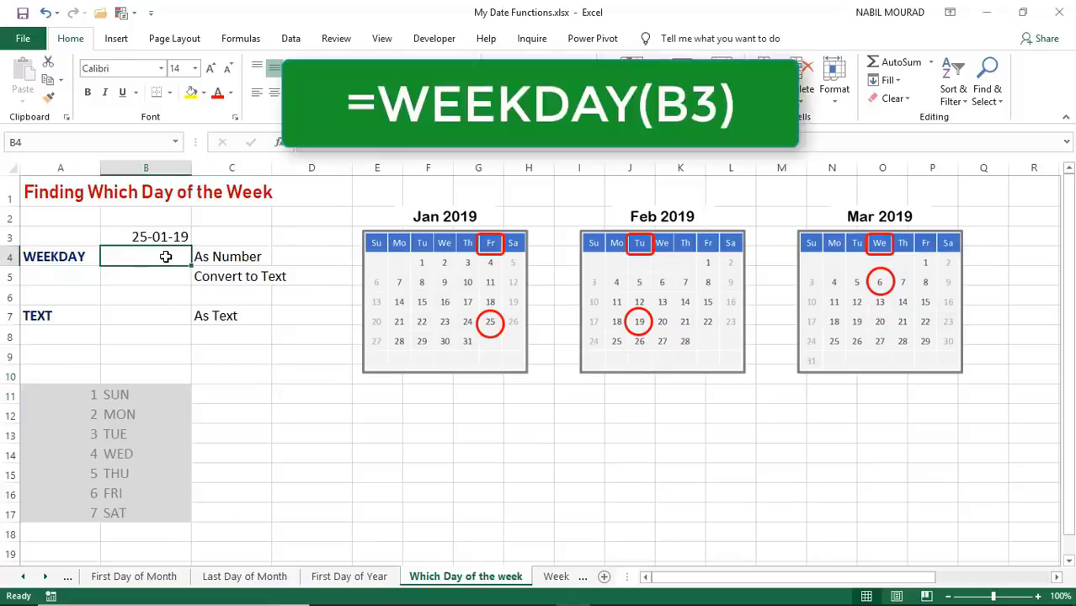
text(=wee)
key(Tab)
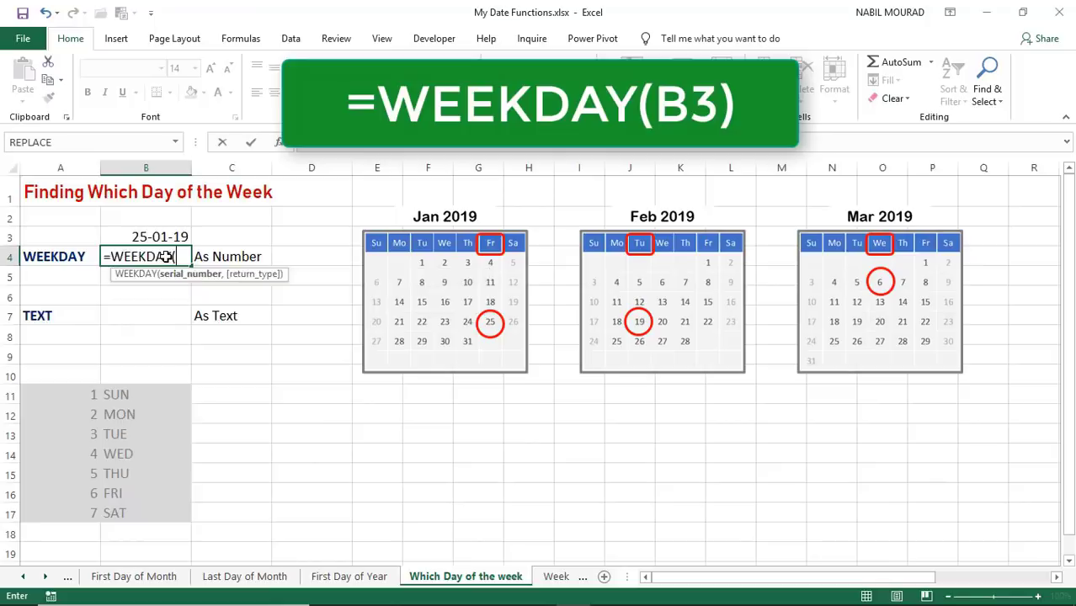
click(157, 237)
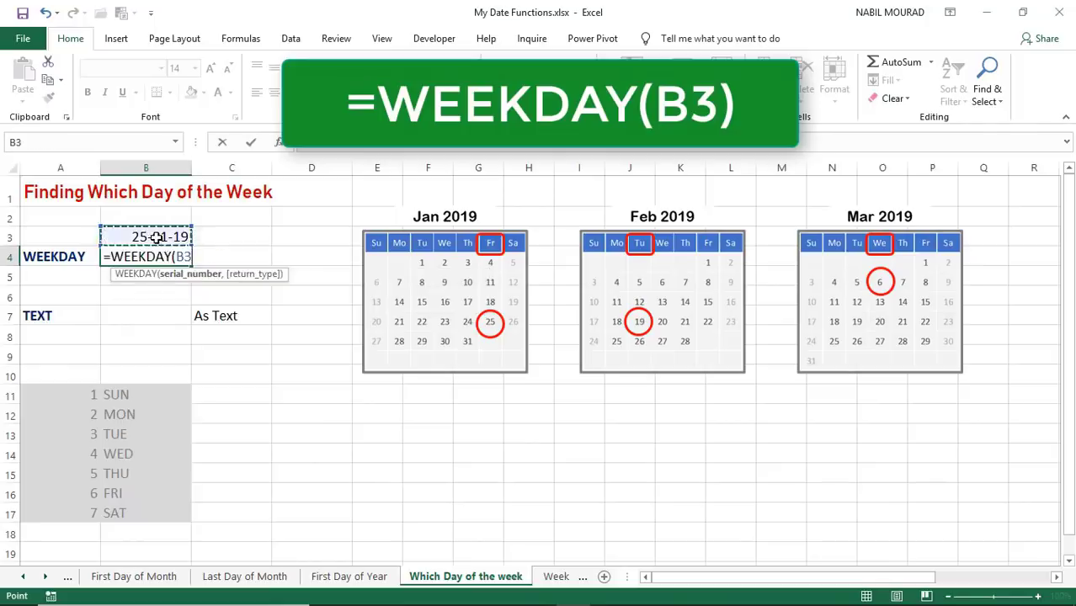
text())
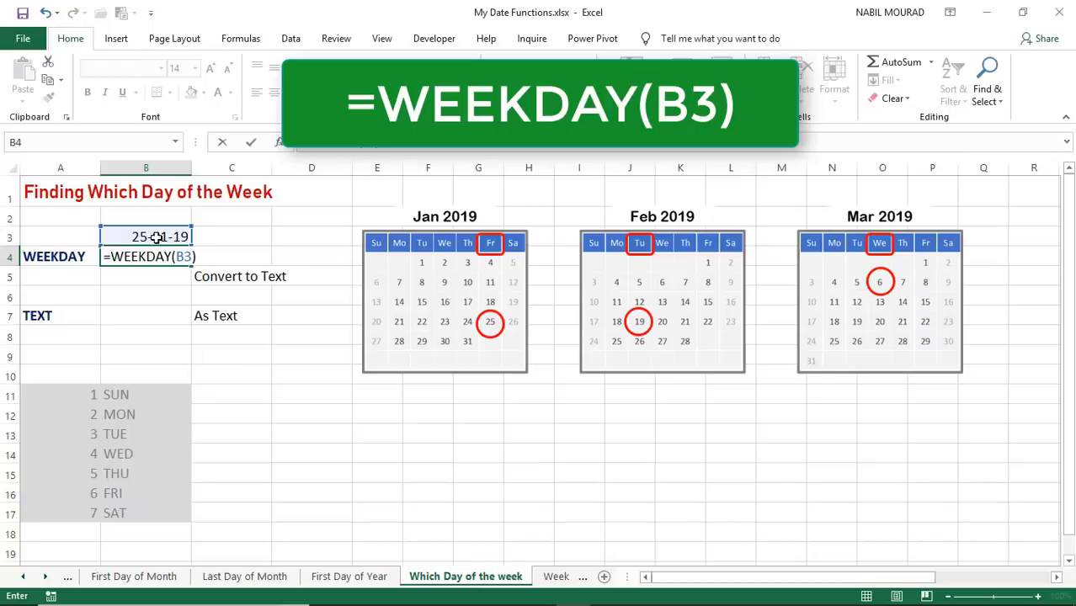
key(Return)
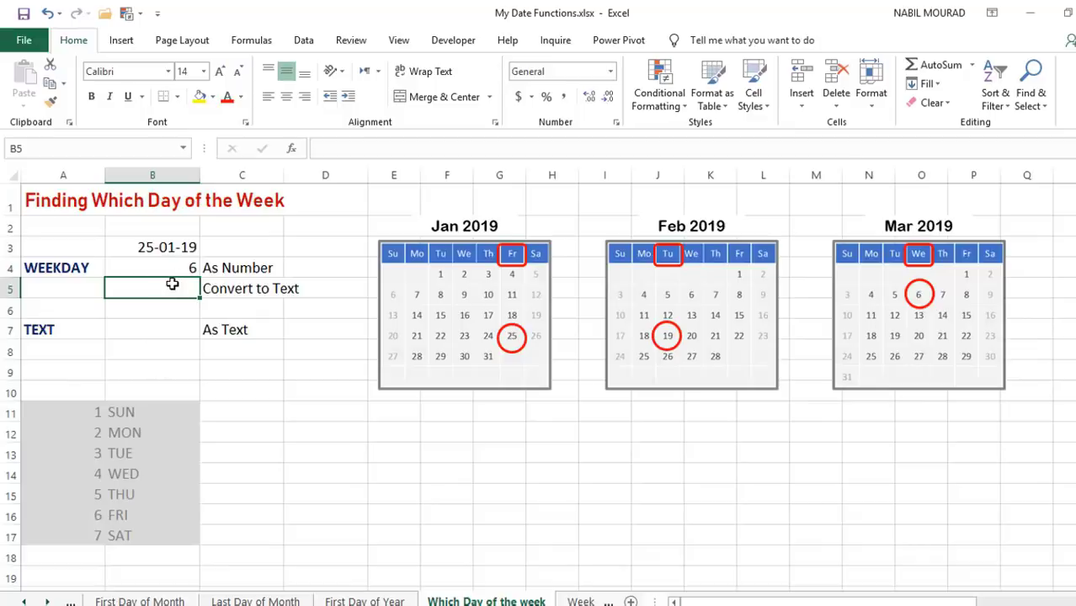
Enter =VLOOKUP(B4,A11:B17,2,0) in cell B5 to convert the weekday number to its day name
text(=vlo)
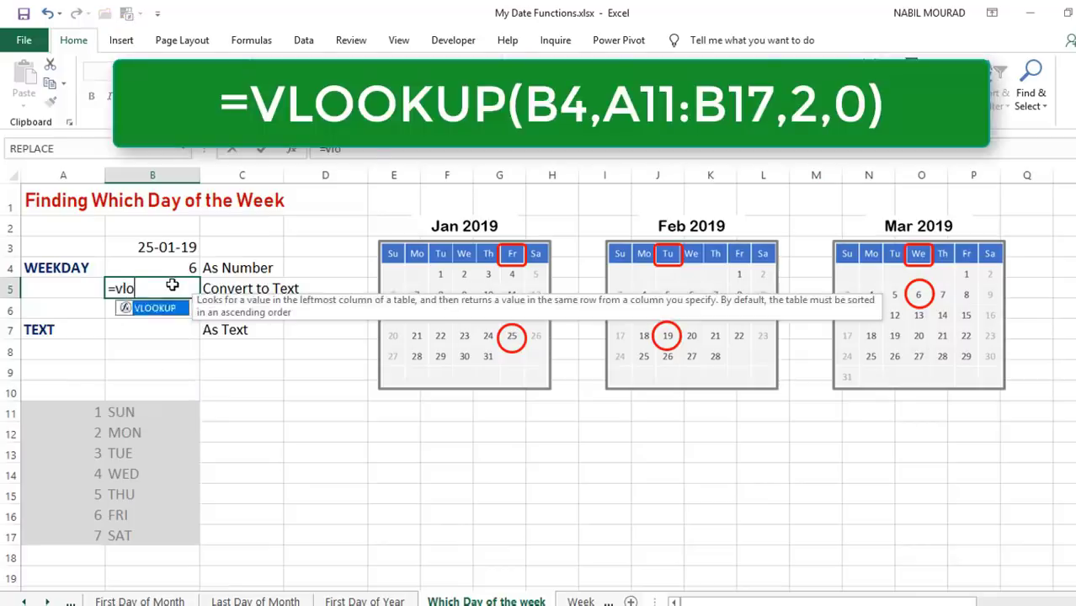
key(Tab)
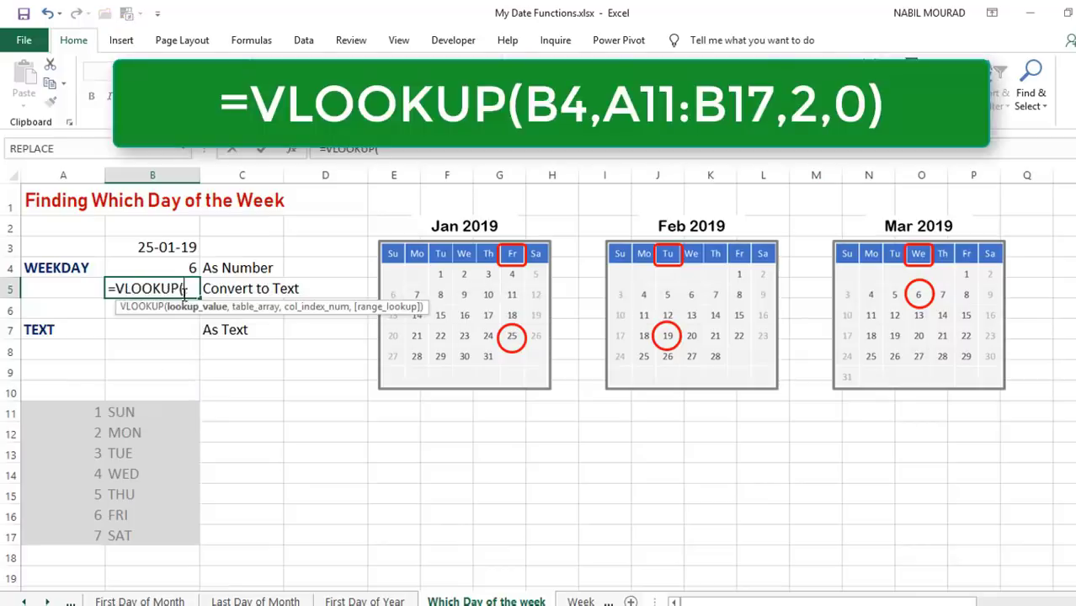
click(184, 267)
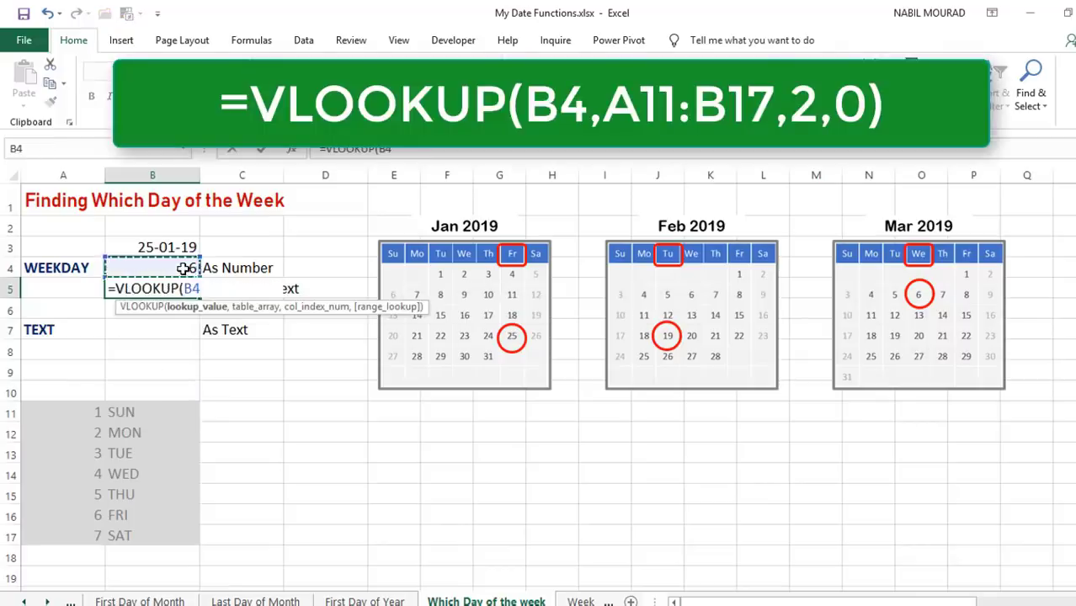
text(,)
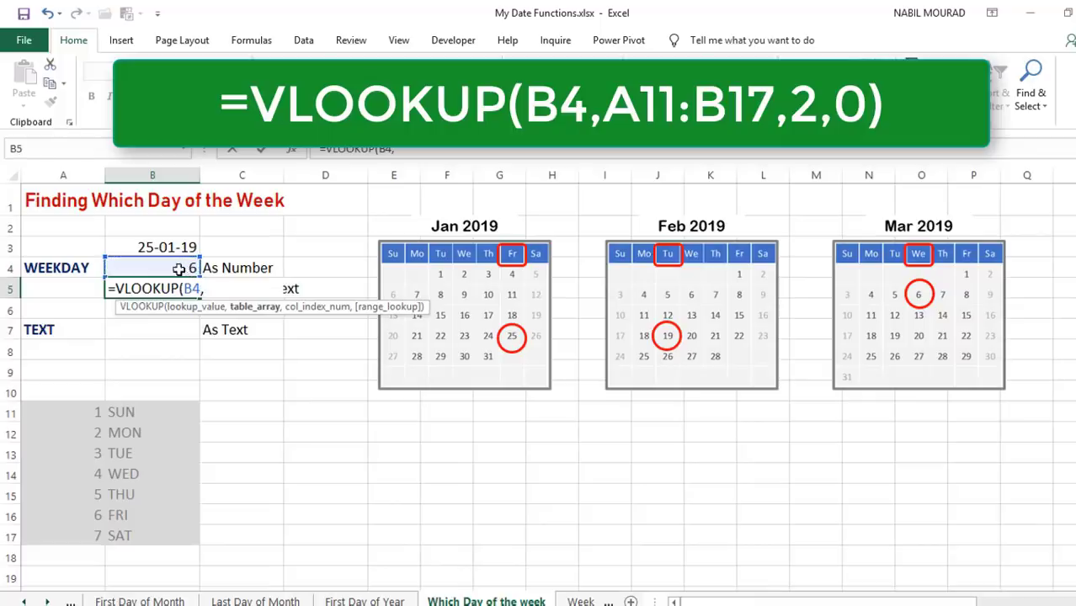
mouse_move(94, 415)
mouse_down()
mouse_move(122, 434)
mouse_move(147, 547)
mouse_move(144, 535)
mouse_up()
text(,)
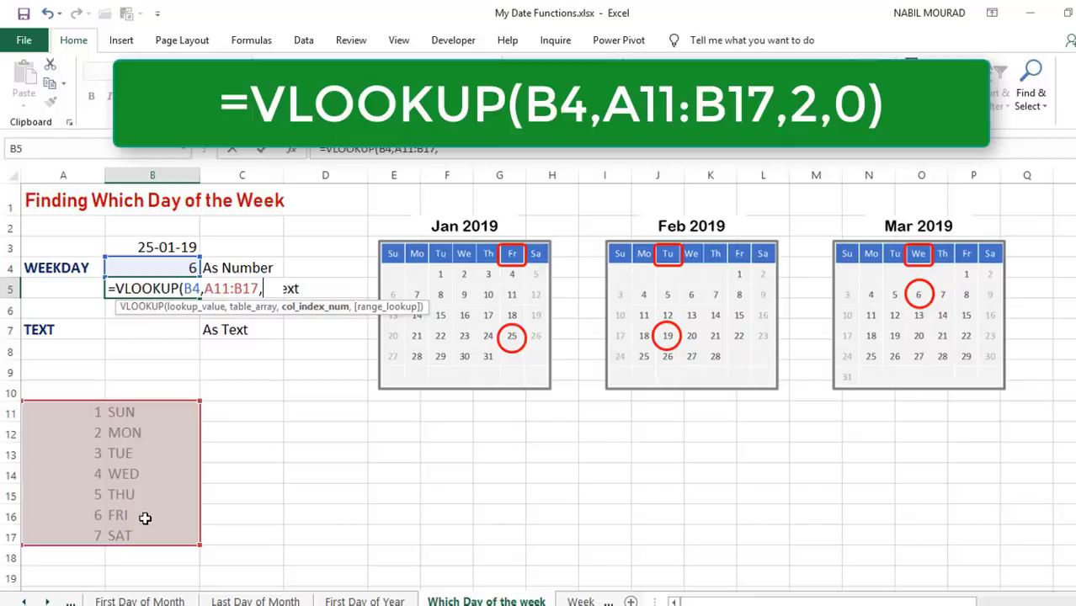
text(2,)
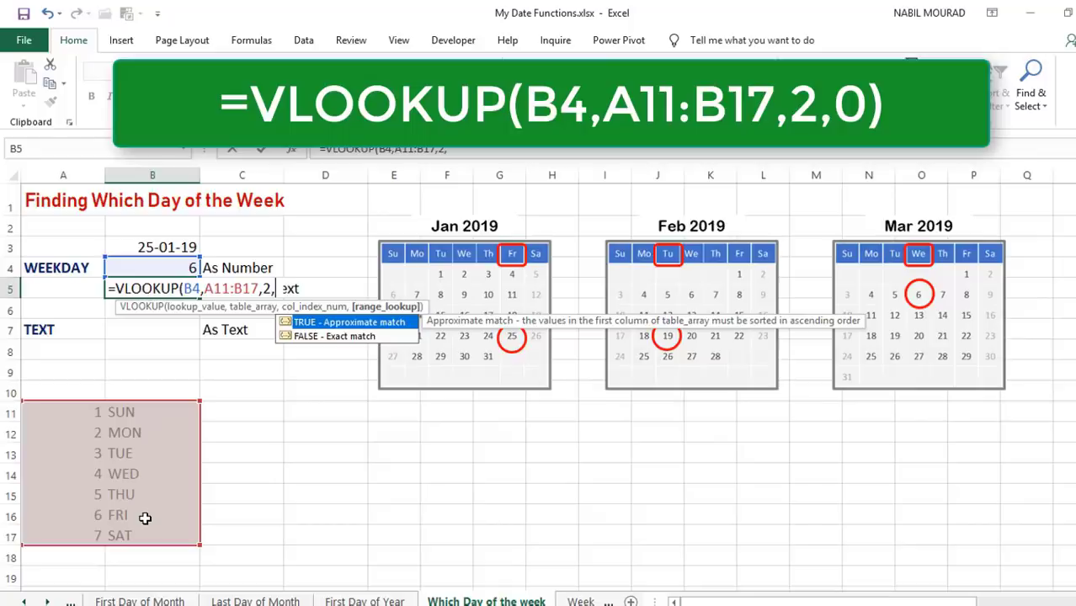
text(0))
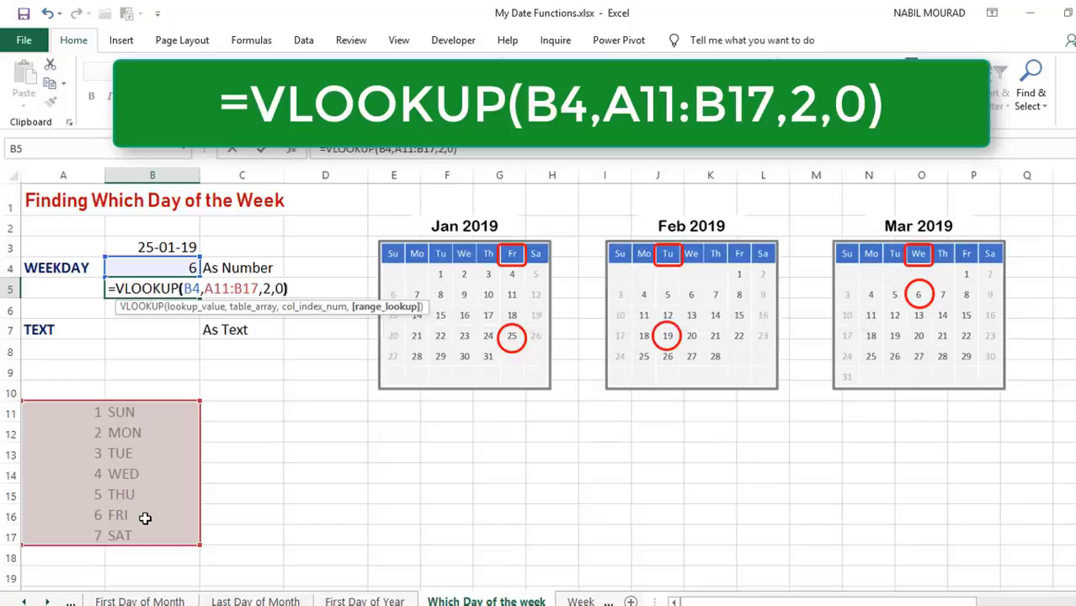
key(Return)
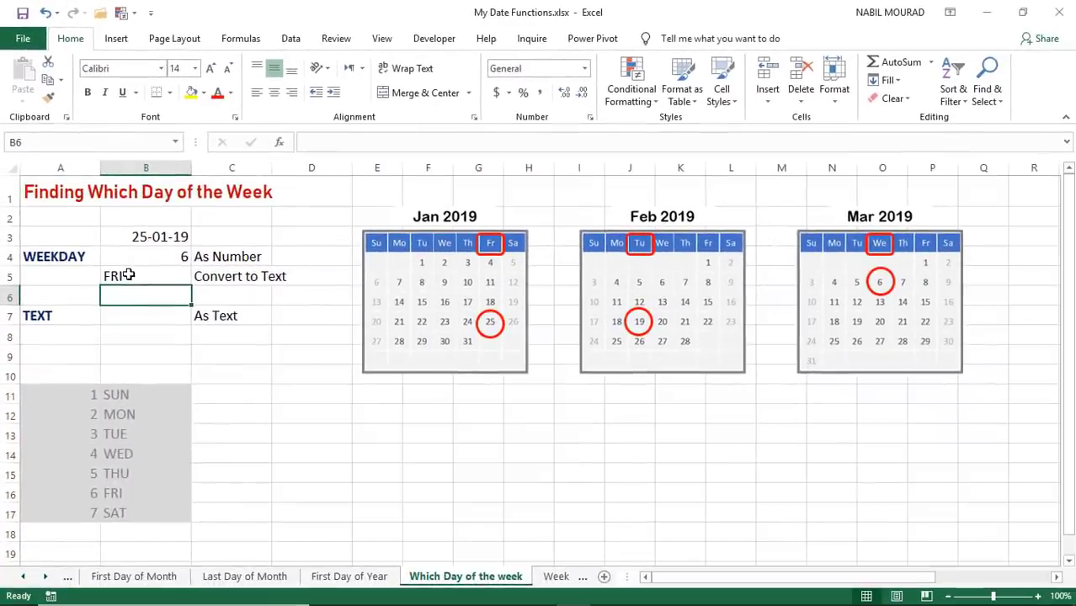
Enter =TEXT(B3,"ddd") in cell B7 to return the date's abbreviated weekday name
click(124, 316)
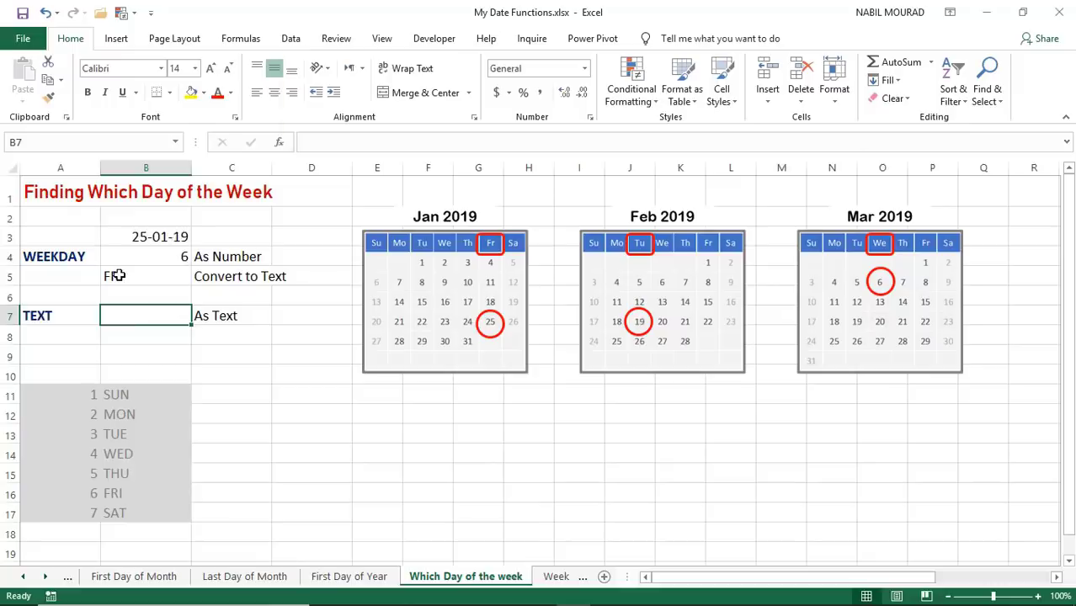
text(=text)
key(Tab)
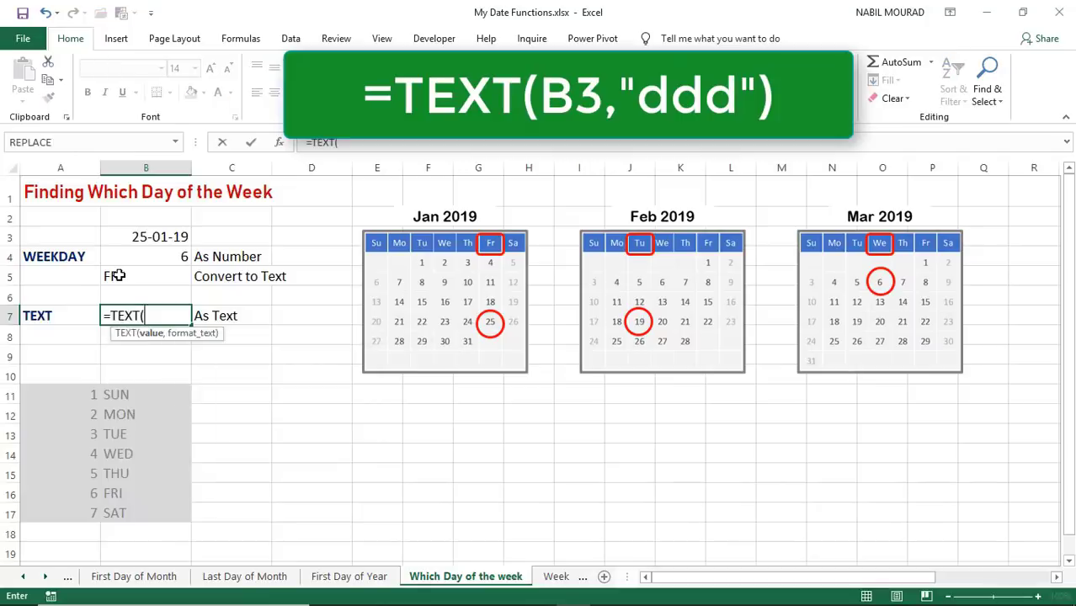
click(139, 236)
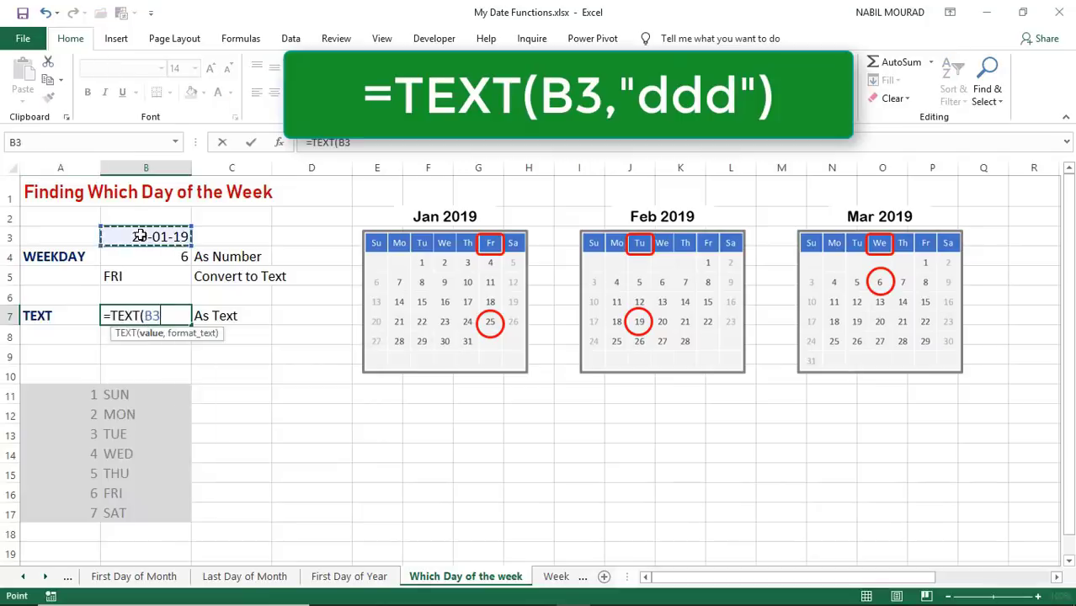
text(,)
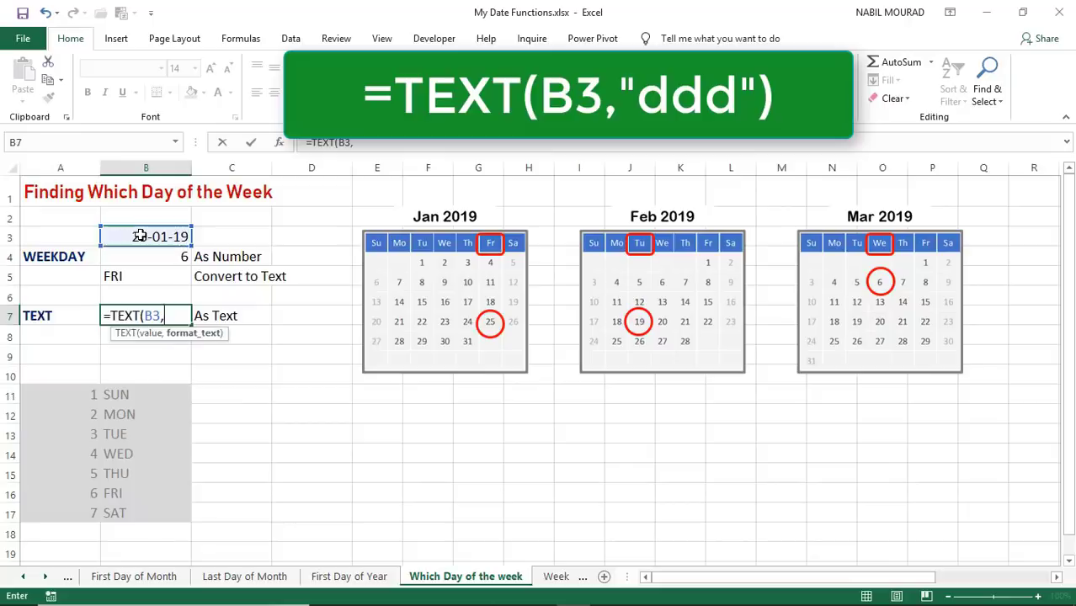
text("dd)
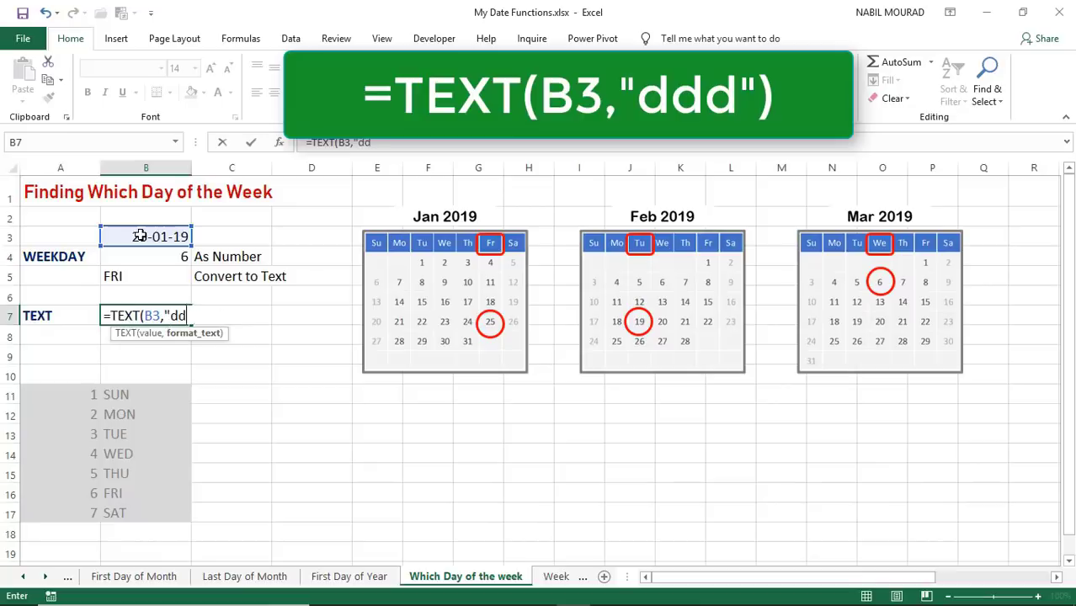
text(d"))
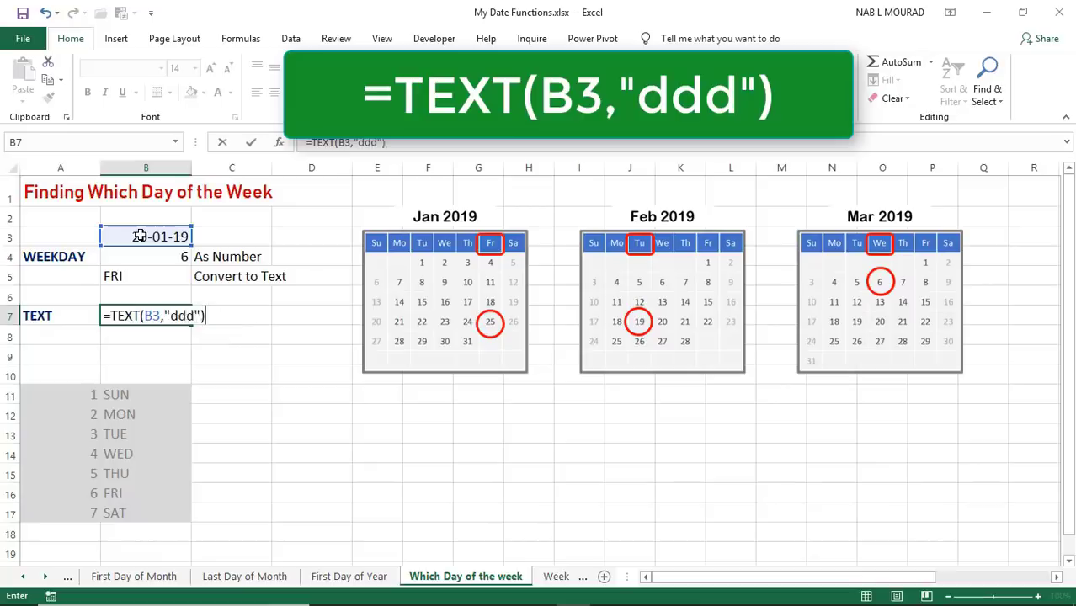
key(Return)
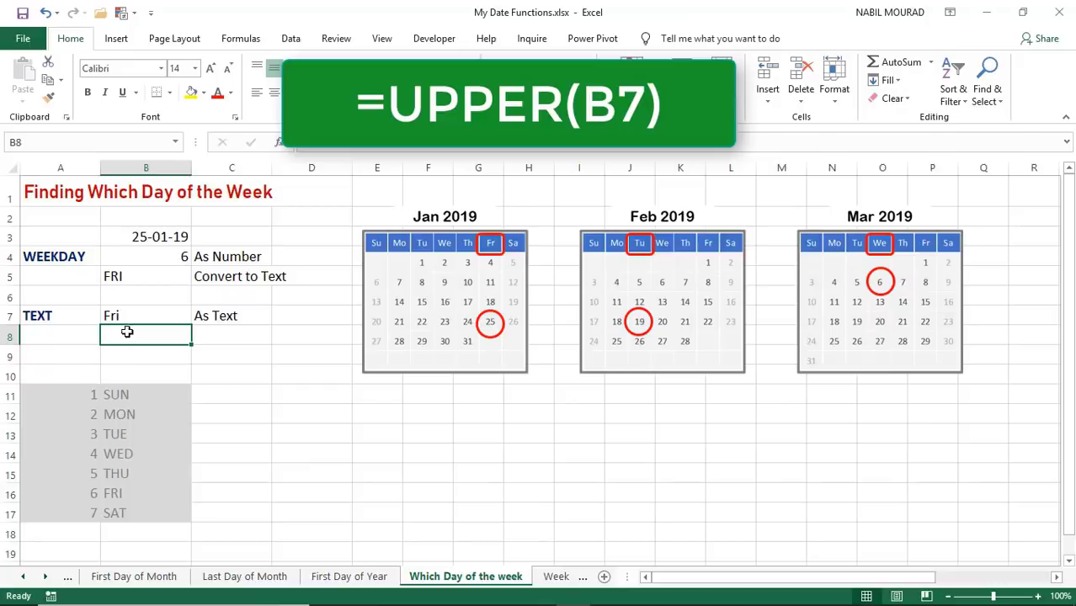
Enter =UPPER(B7) in cell B8 to convert the weekday name to capitals
text(=upp)
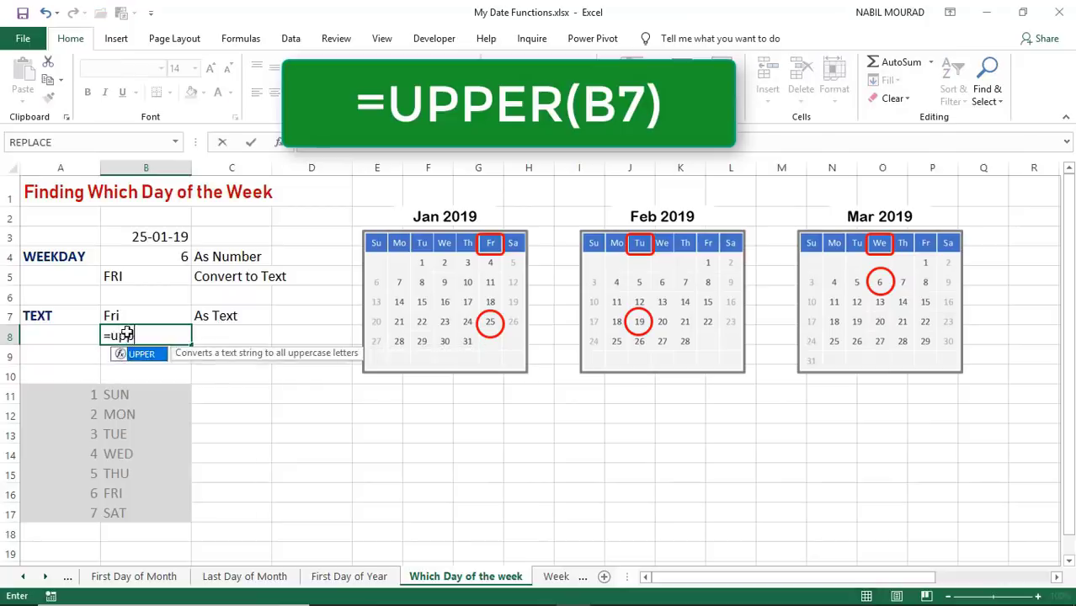
key(Tab)
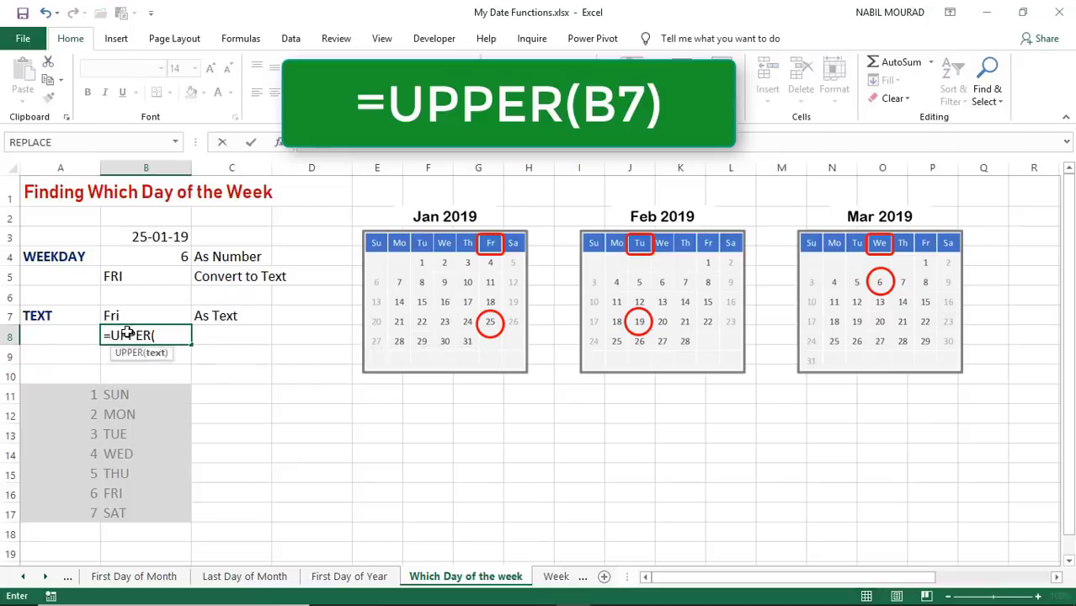
click(118, 316)
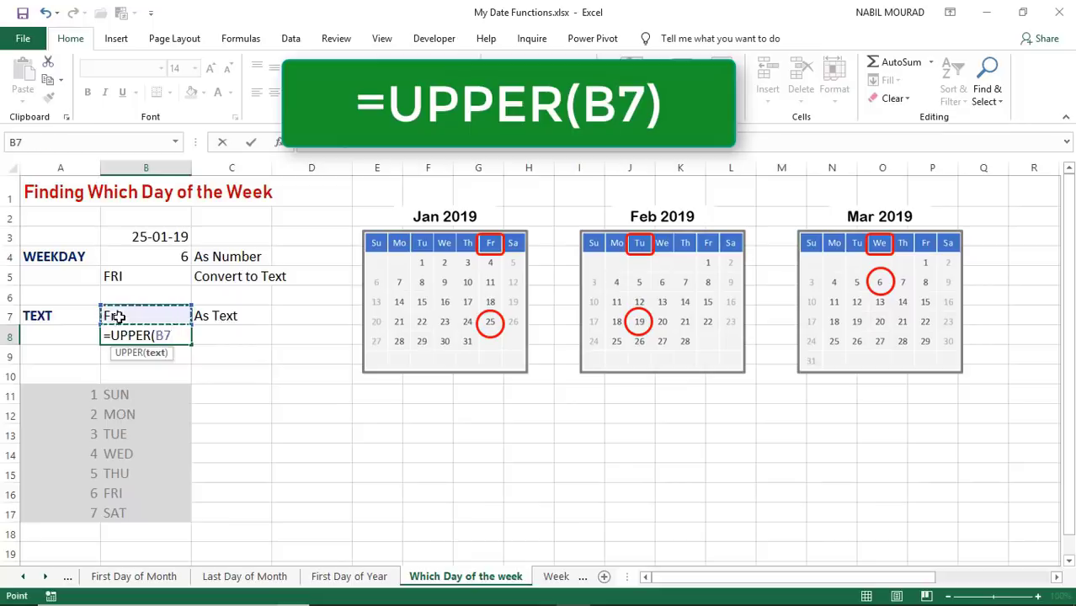
key(Return)
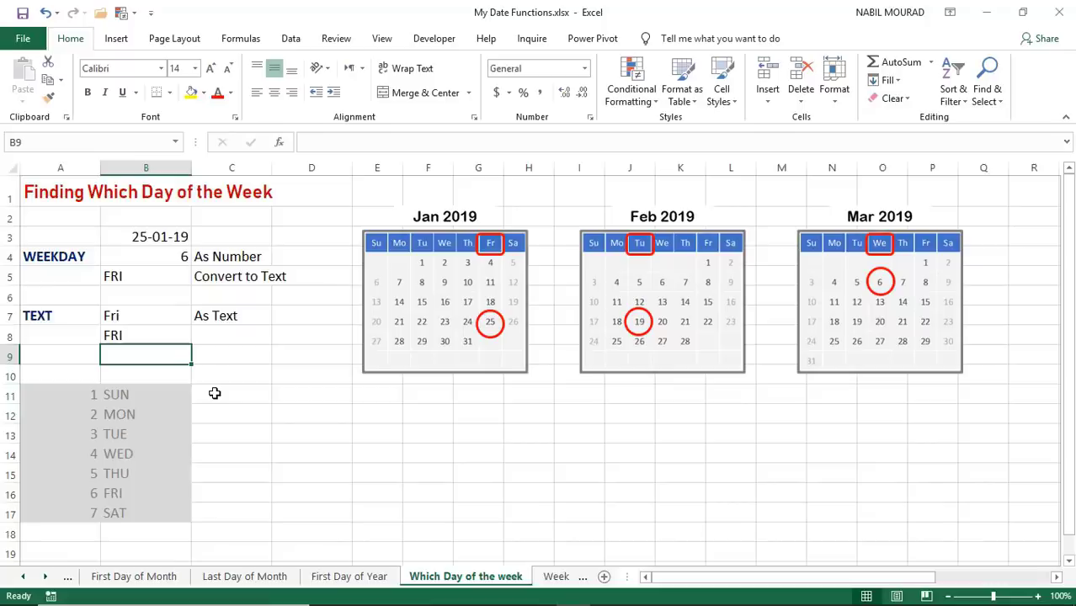
On the Week Start Date sheet, enter =A2 in cell A5 and give it the General number format
key(ctrl+Page_Down)
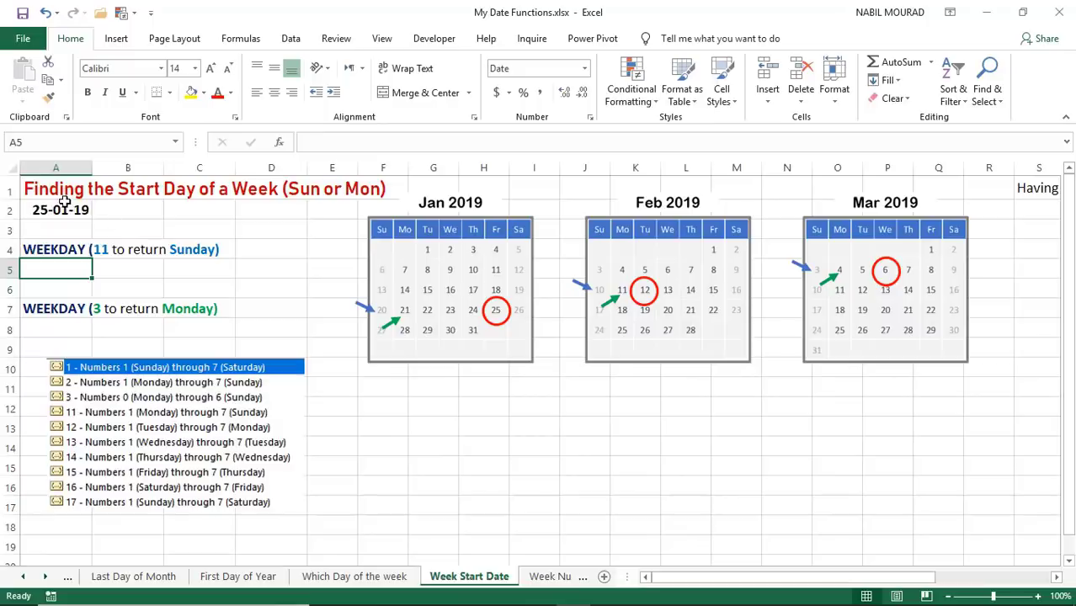
text(=)
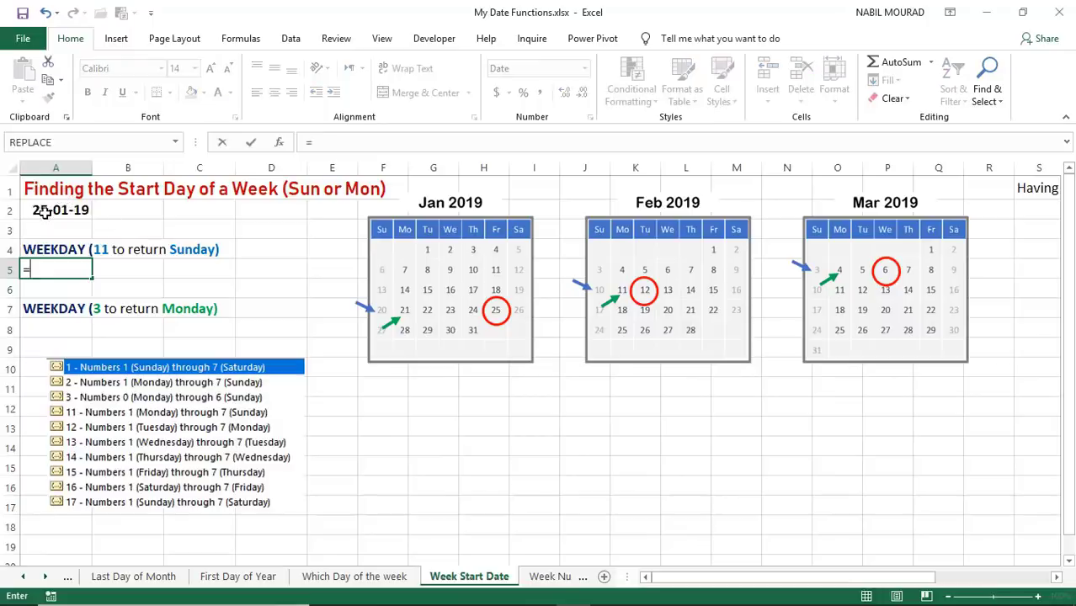
click(46, 212)
key(ctrl+Return)
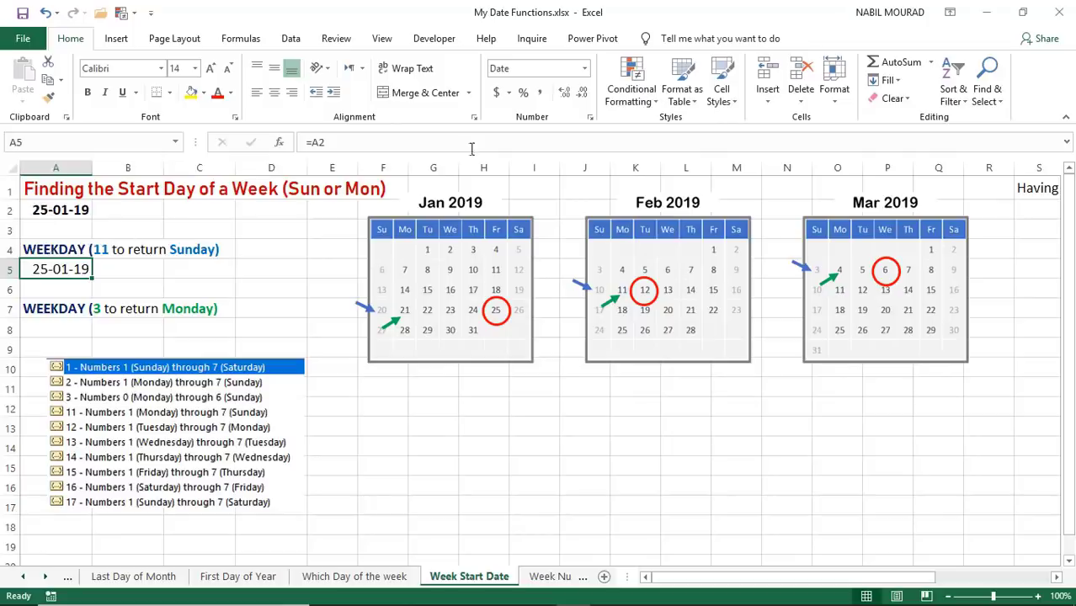
click(584, 68)
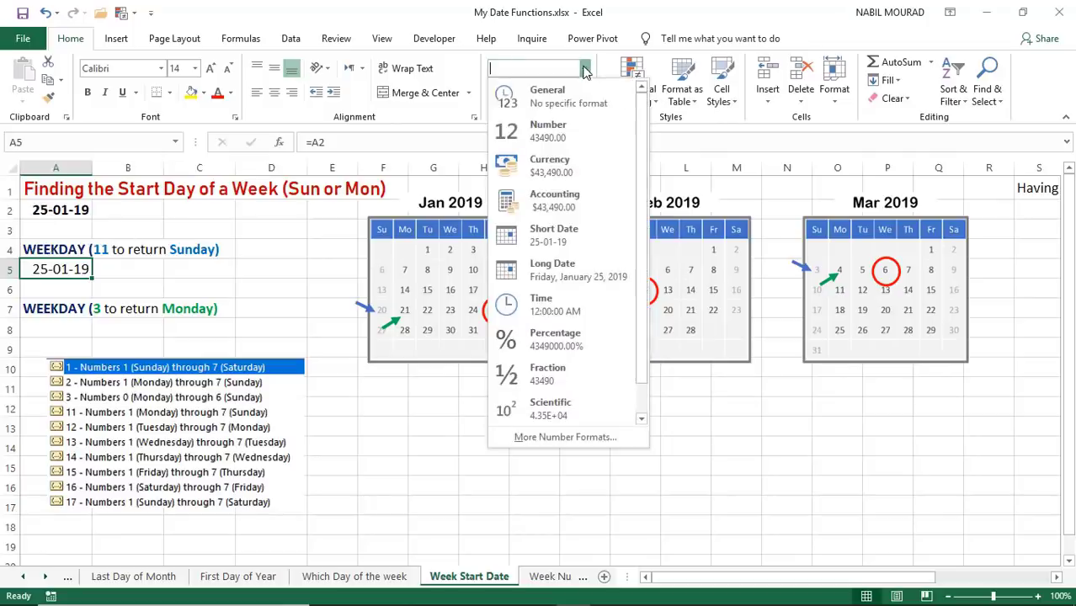
click(555, 97)
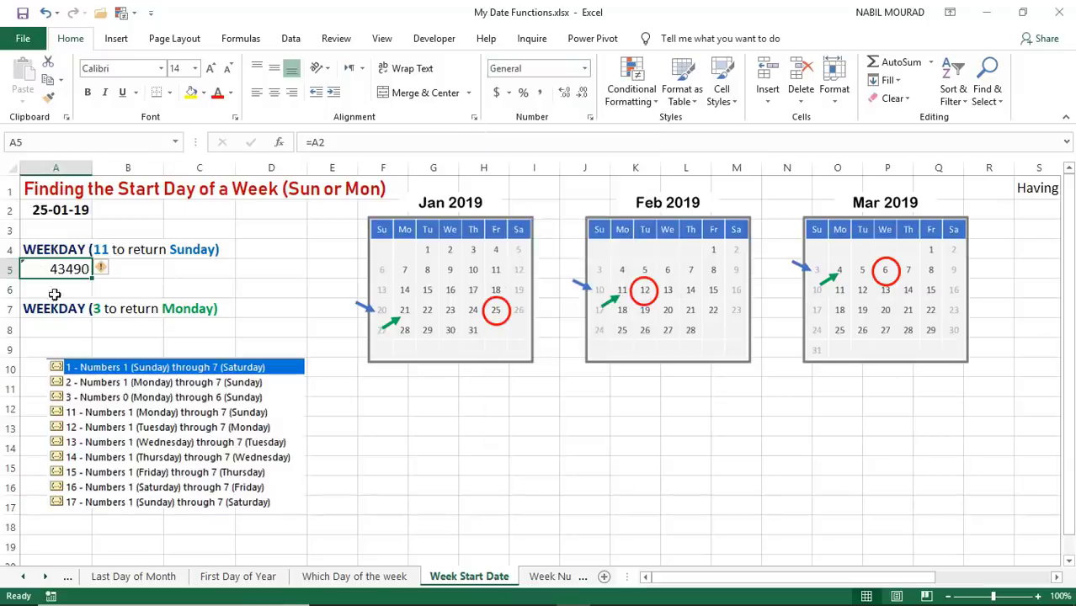
Enter =WEEKDAY(A2,11) in cell B5, using the return type that numbers Monday as 1 through Sunday as 7
click(127, 266)
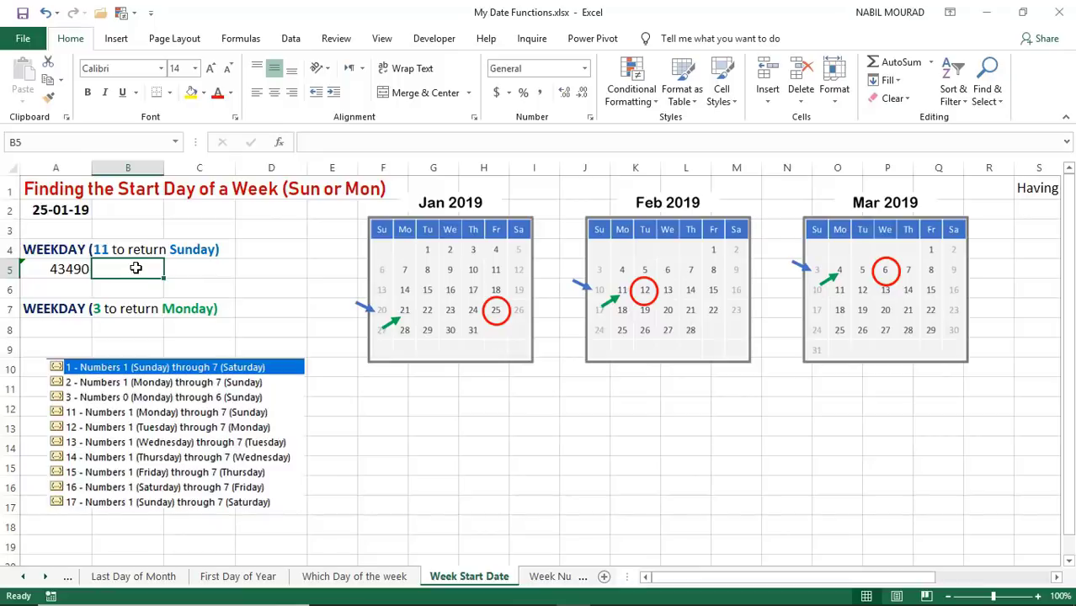
text(=week)
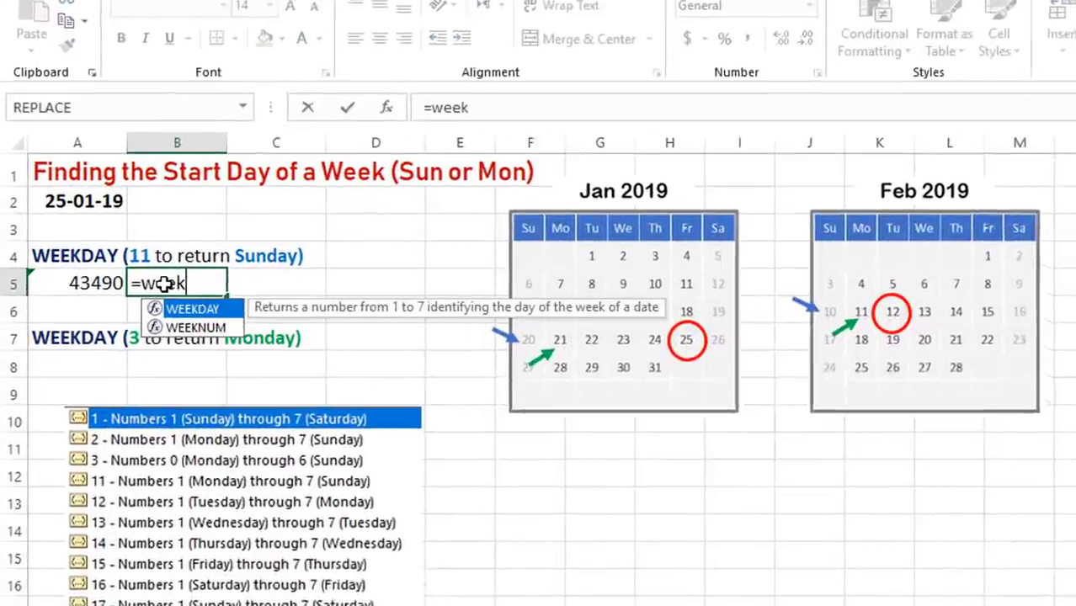
text(da)
key(Tab)
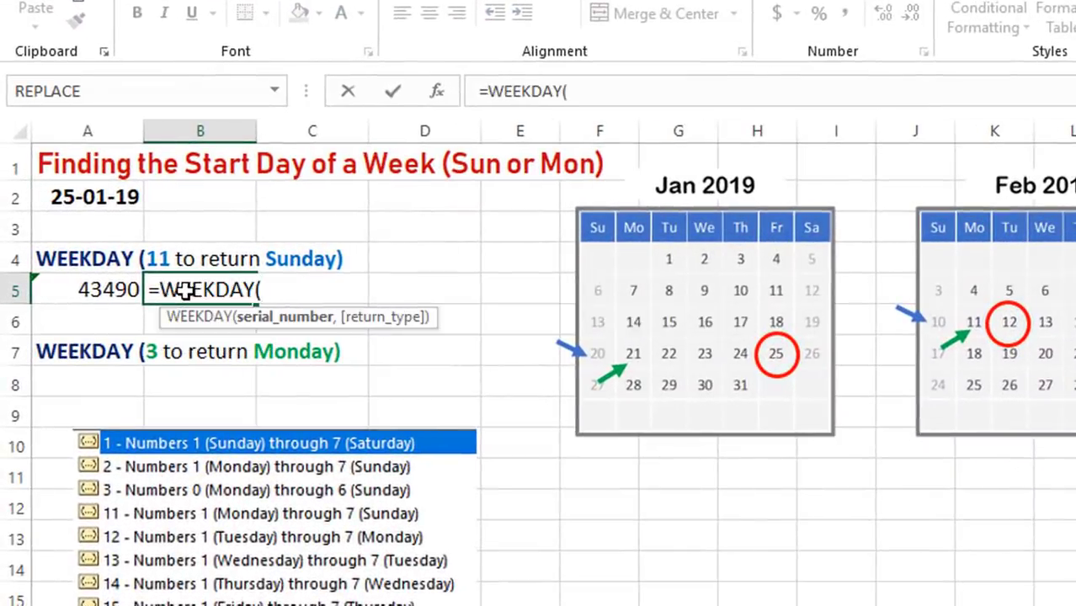
click(99, 191)
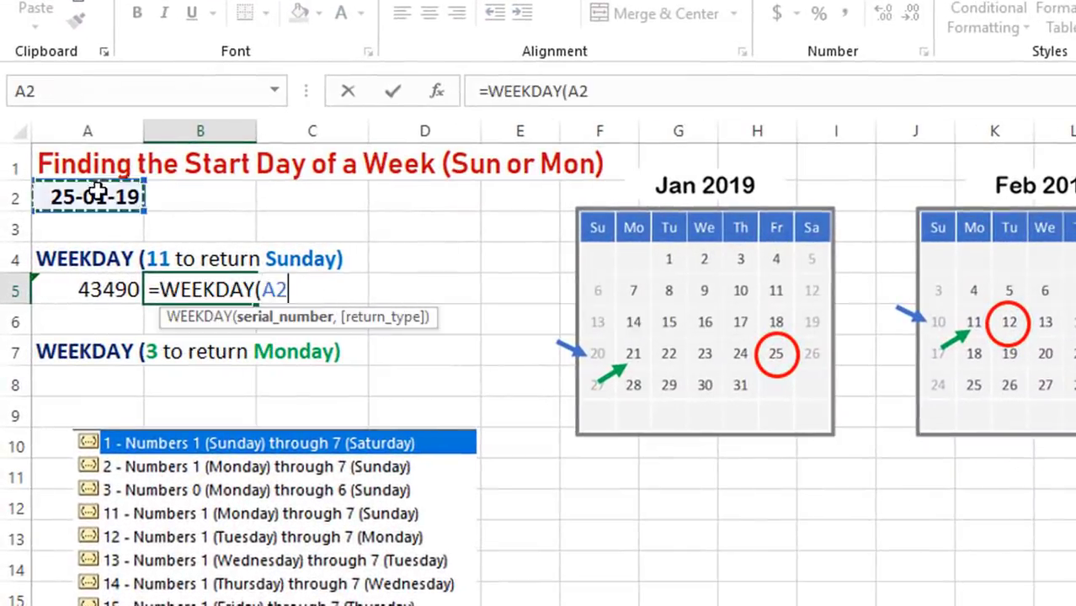
text(,)
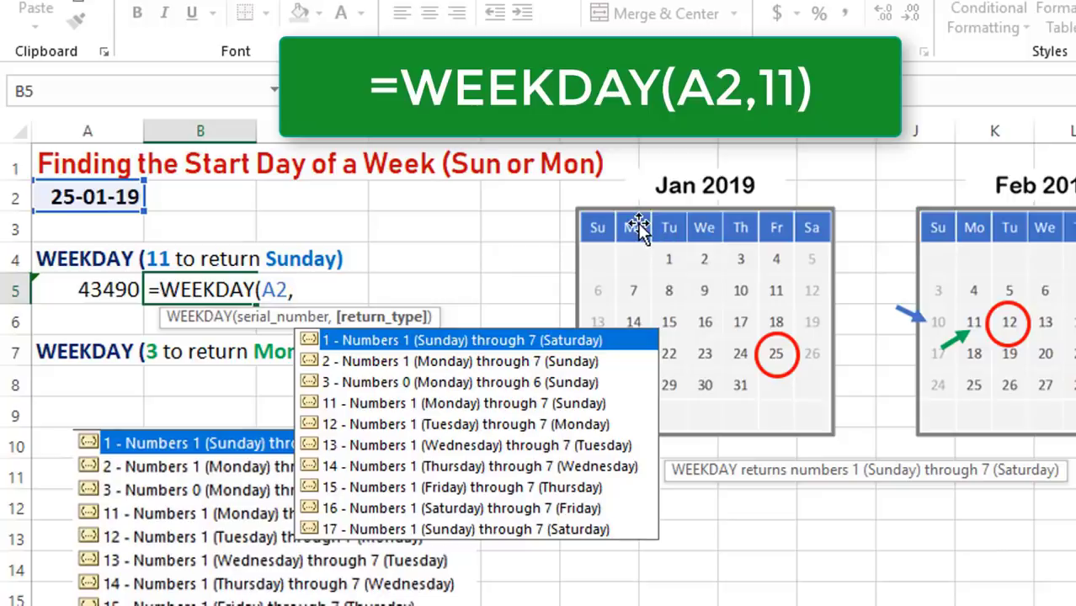
click(384, 405)
double_click(384, 411)
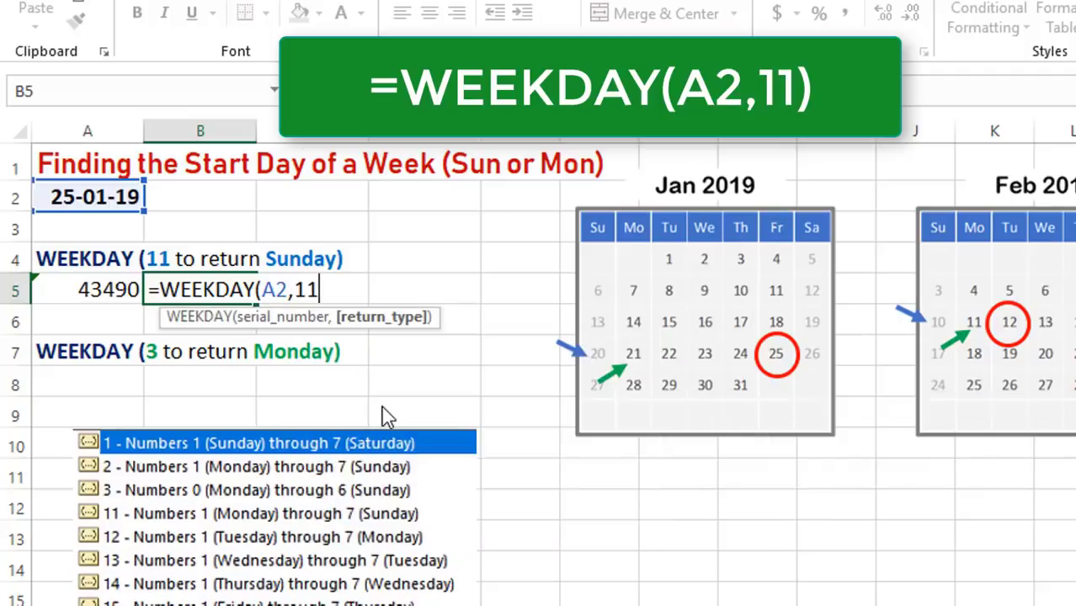
text())
key(Return)
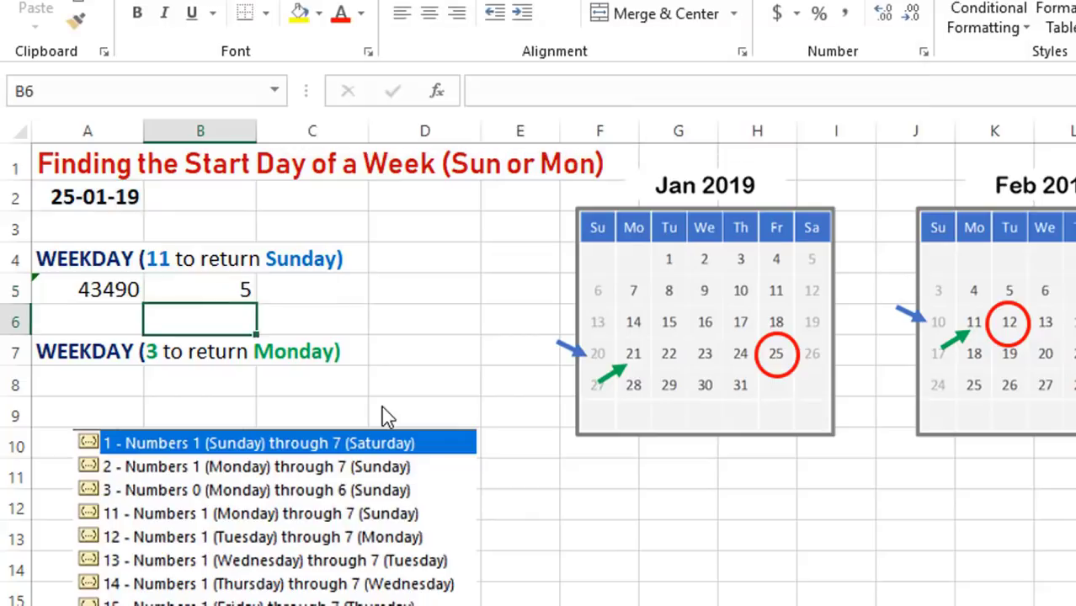
Enter =A5-B5 in cell C5 to subtract the weekday number from the date's serial number
click(318, 295)
text(=)
click(120, 290)
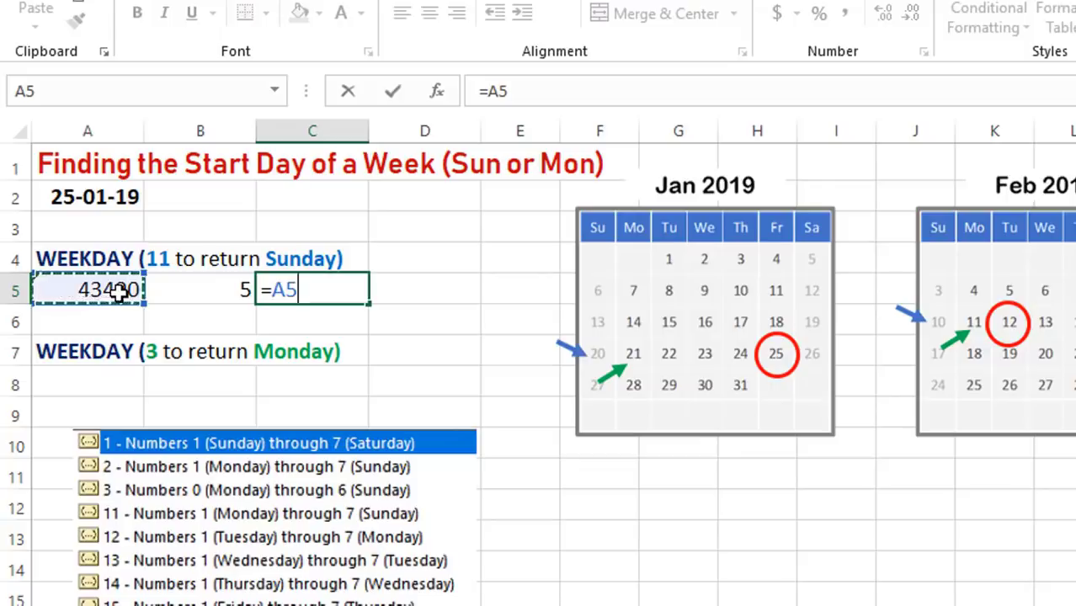
text(-)
click(192, 291)
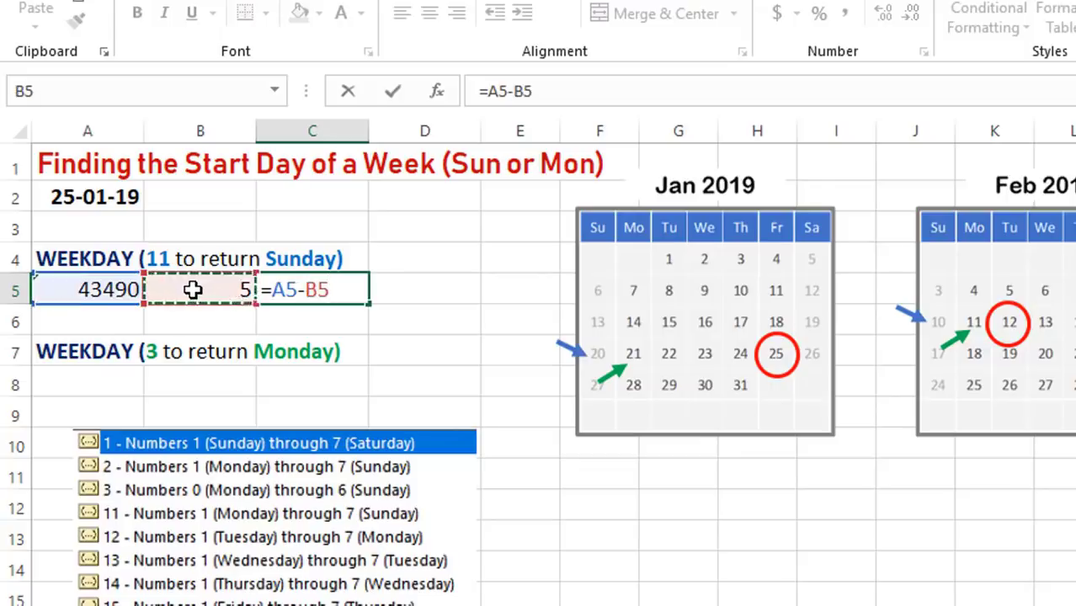
key(Return)
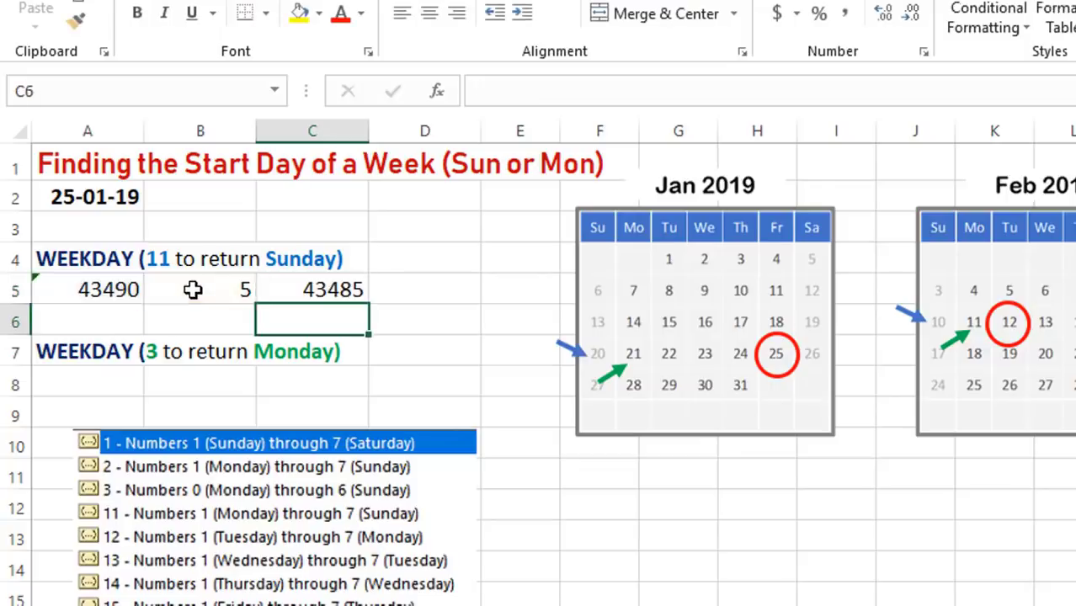
Format the result in cell C5 as a date in day-month-year style instead of a time
click(328, 289)
key(ctrl+shift+2)
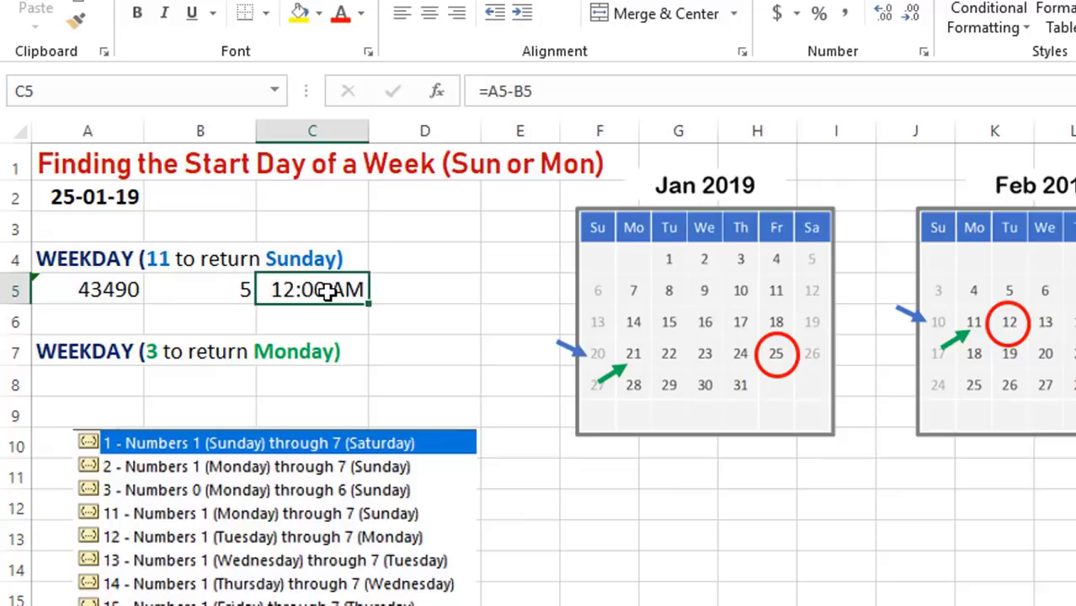
key(ctrl+z)
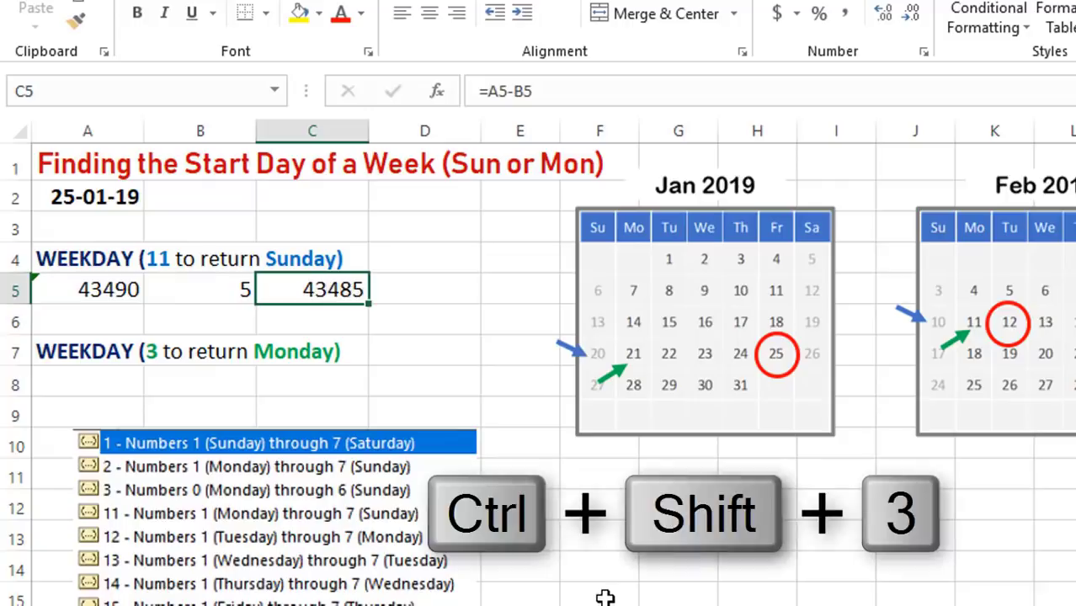
key(ctrl+shift+3)
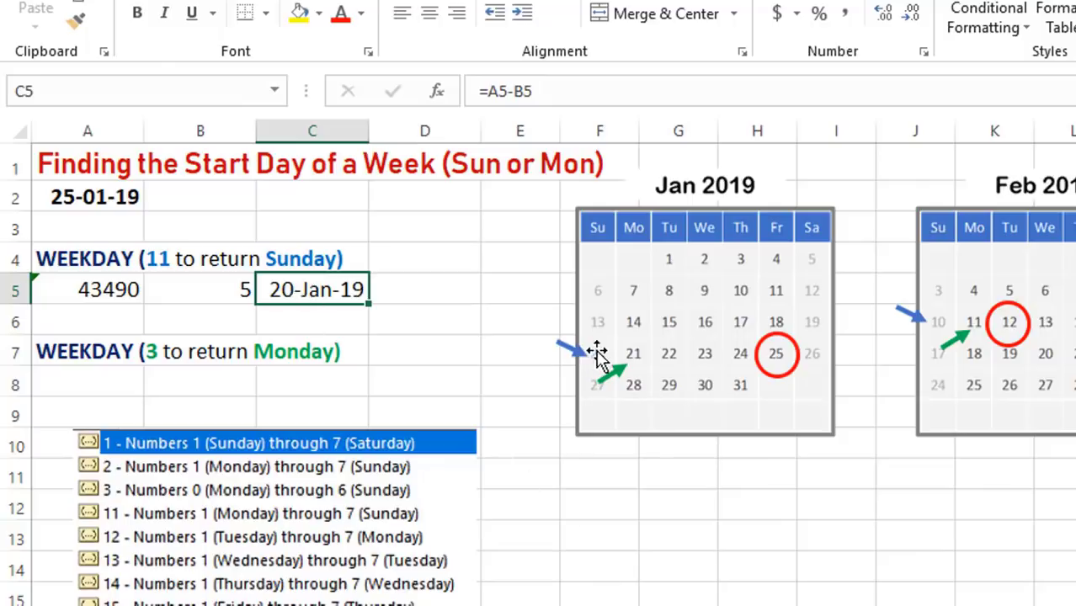
Clear the three helper formulas from cells A5:C5
drag(93, 292, 348, 290)
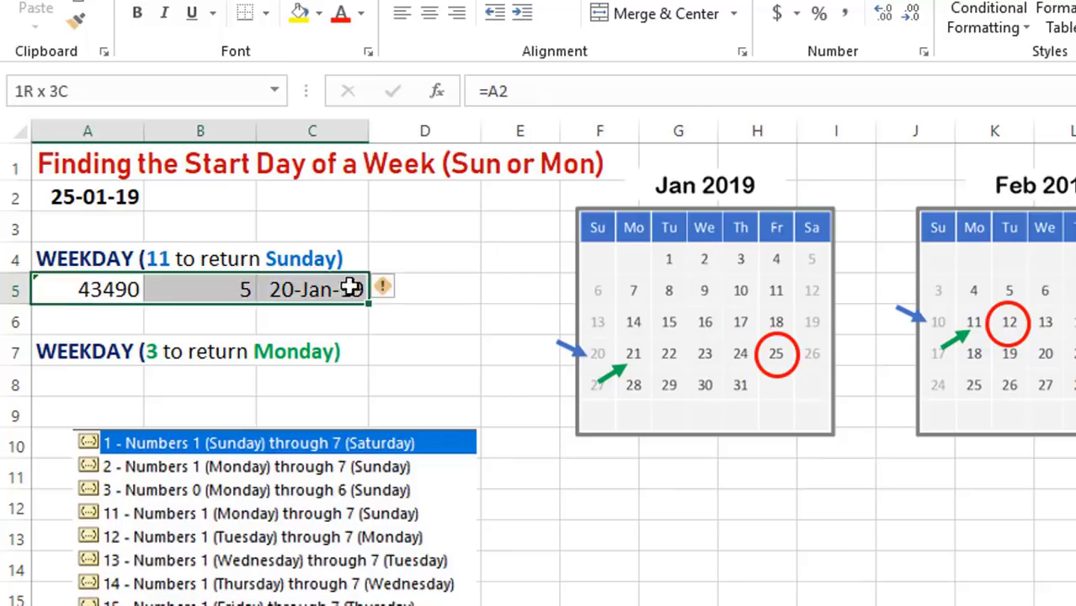
key(Delete)
text(=)
key(Escape)
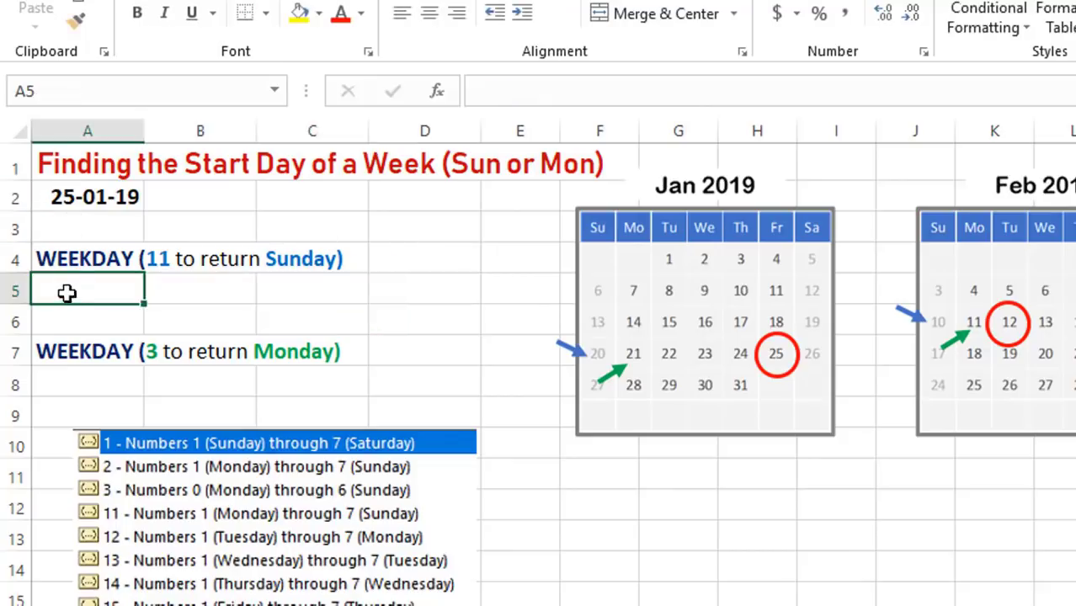
Enter =A2-WEEKDAY(A2,11) in cell A5 to return the Sunday that starts the date's week
text(=)
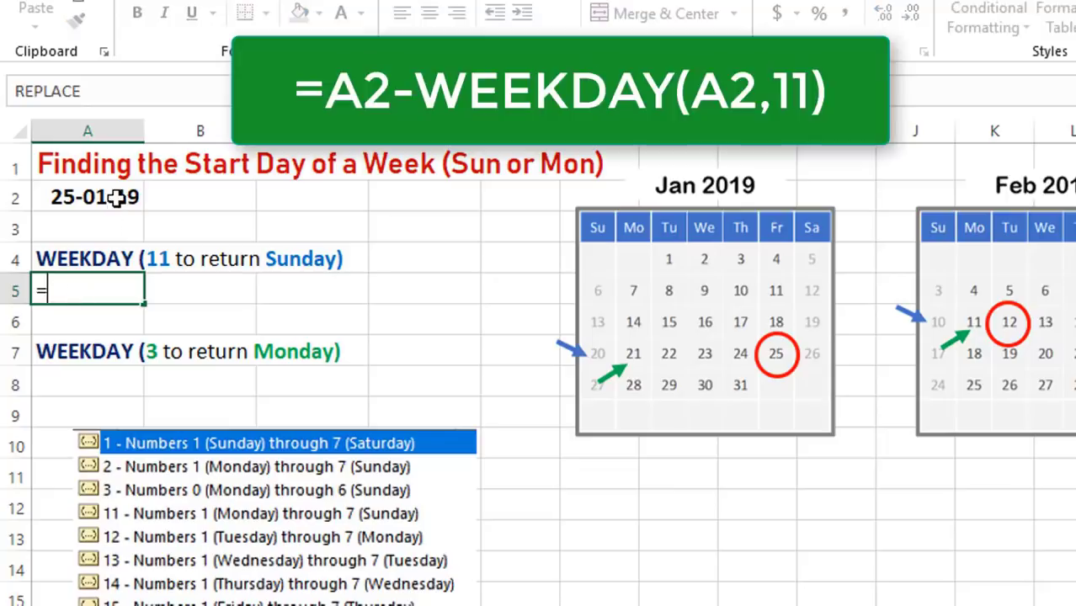
click(116, 197)
text(-)
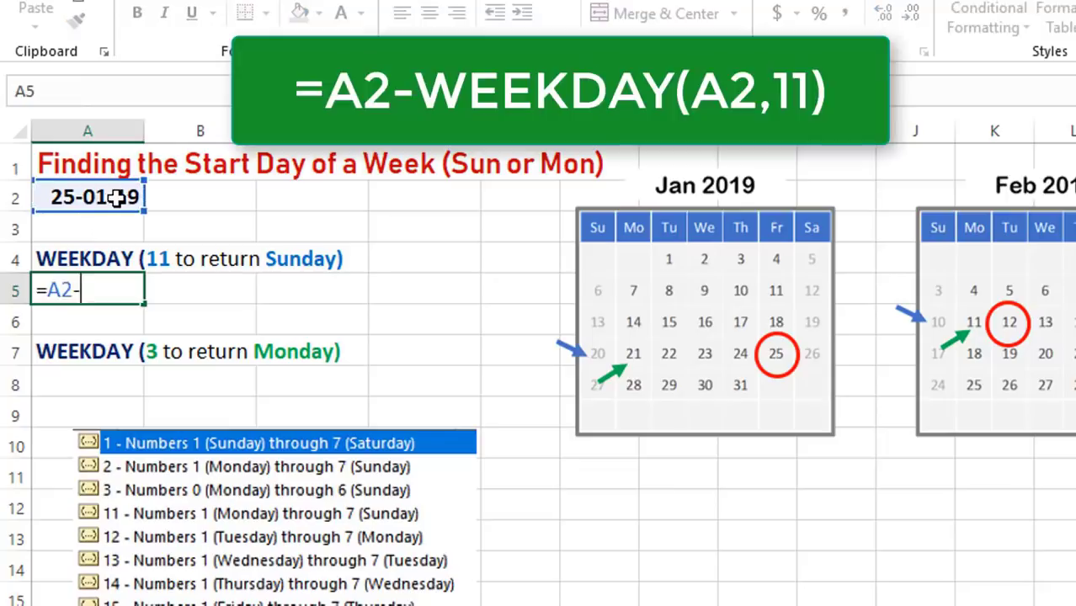
text(weekd)
key(Tab)
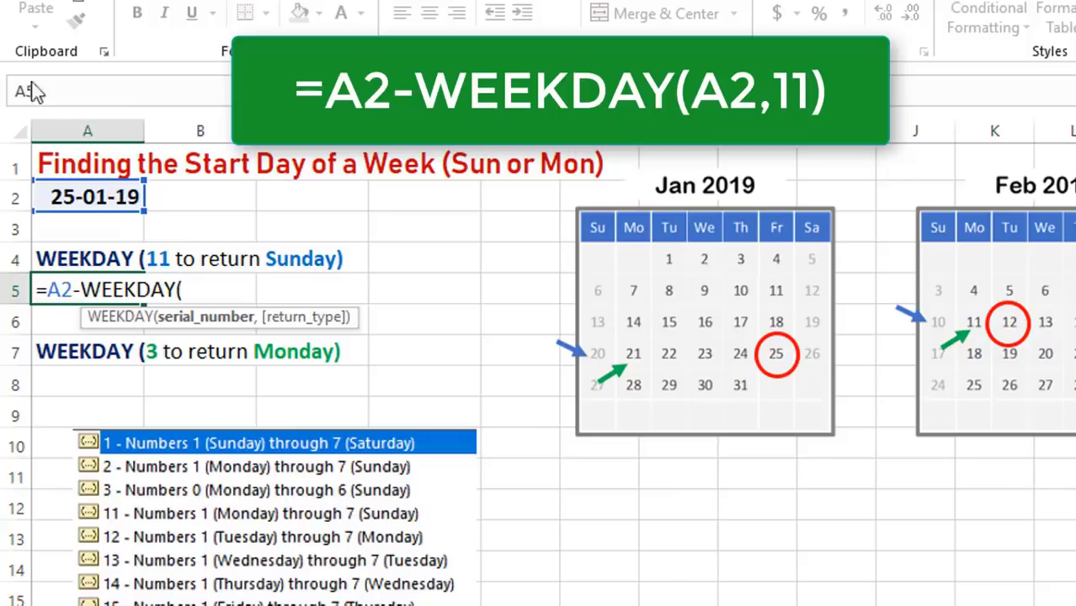
click(72, 197)
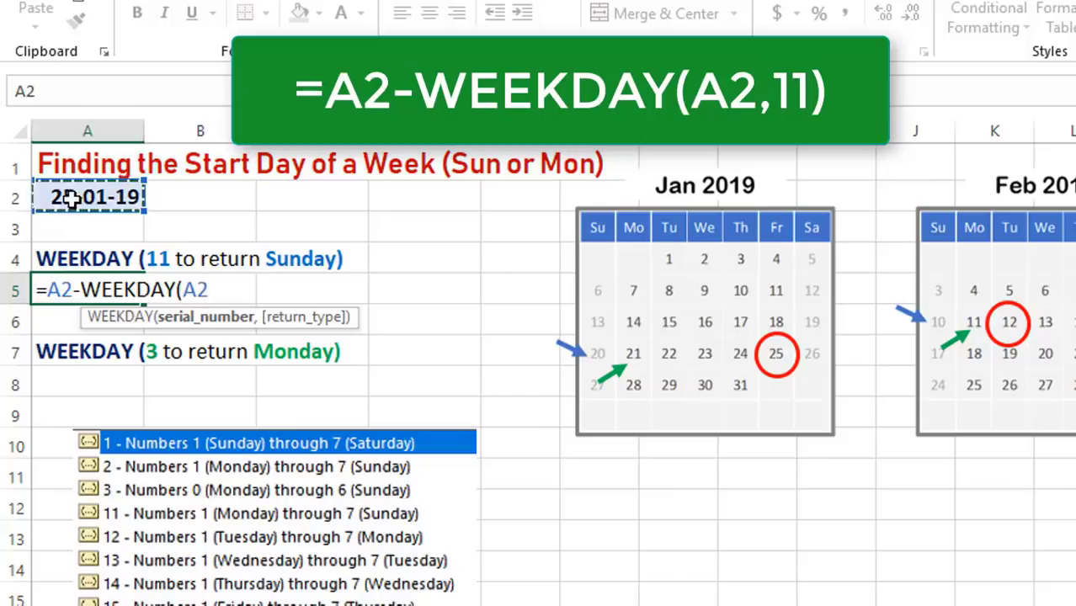
text(,)
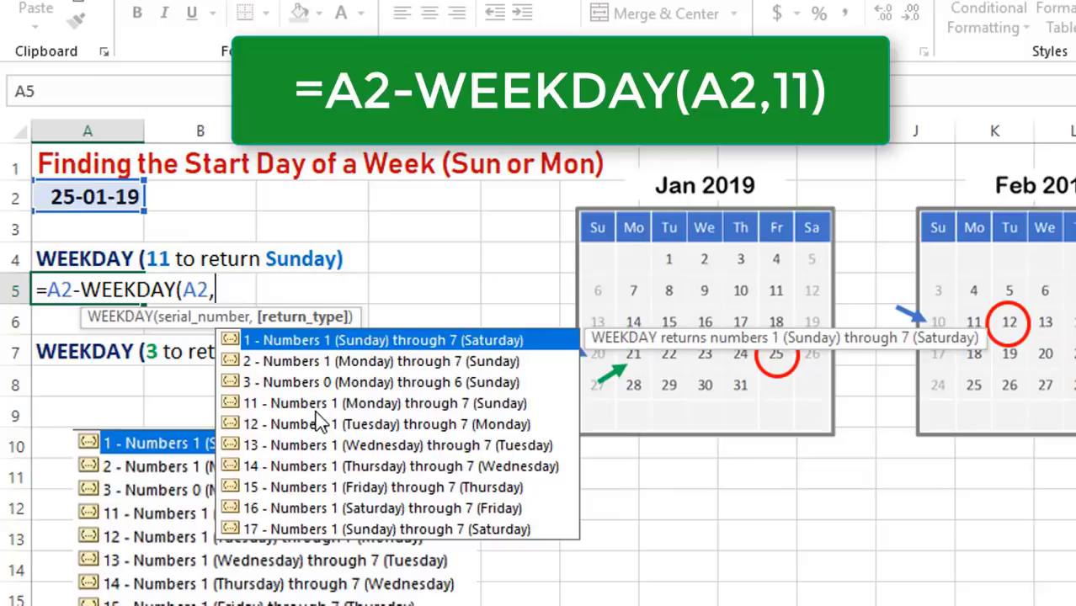
text(11))
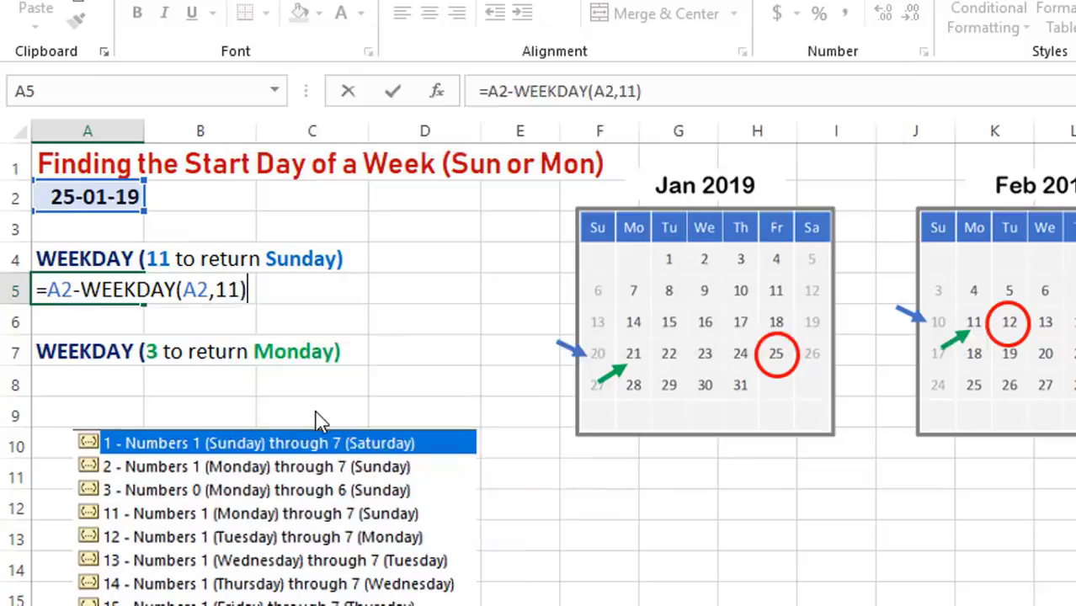
key(Return)
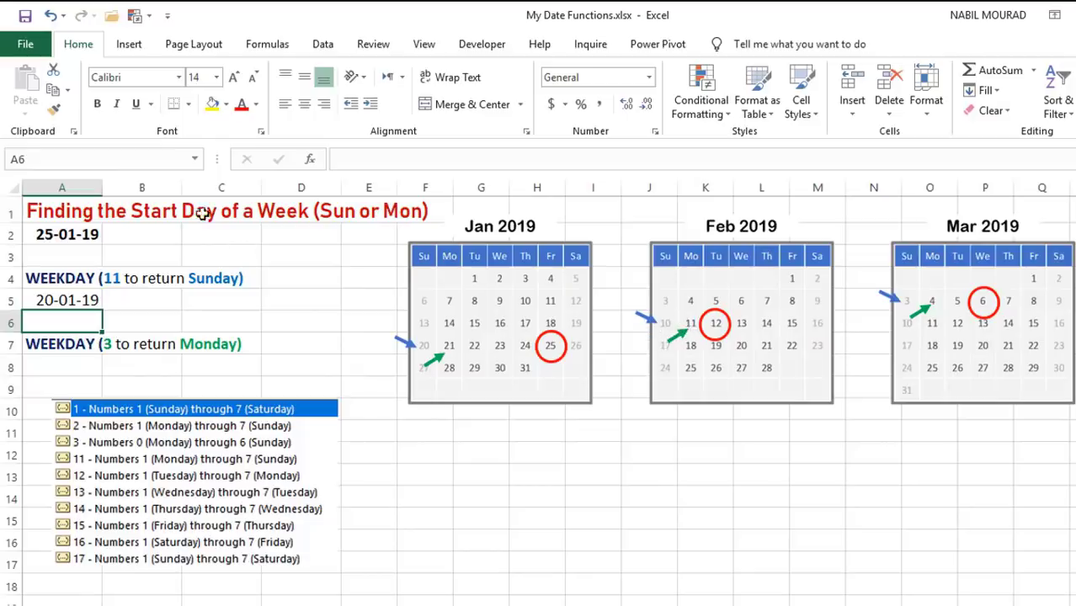
Test the Sunday formula by setting the date in A2 to 12-02-19, 06-03-19 and back to 25-01-19
click(83, 237)
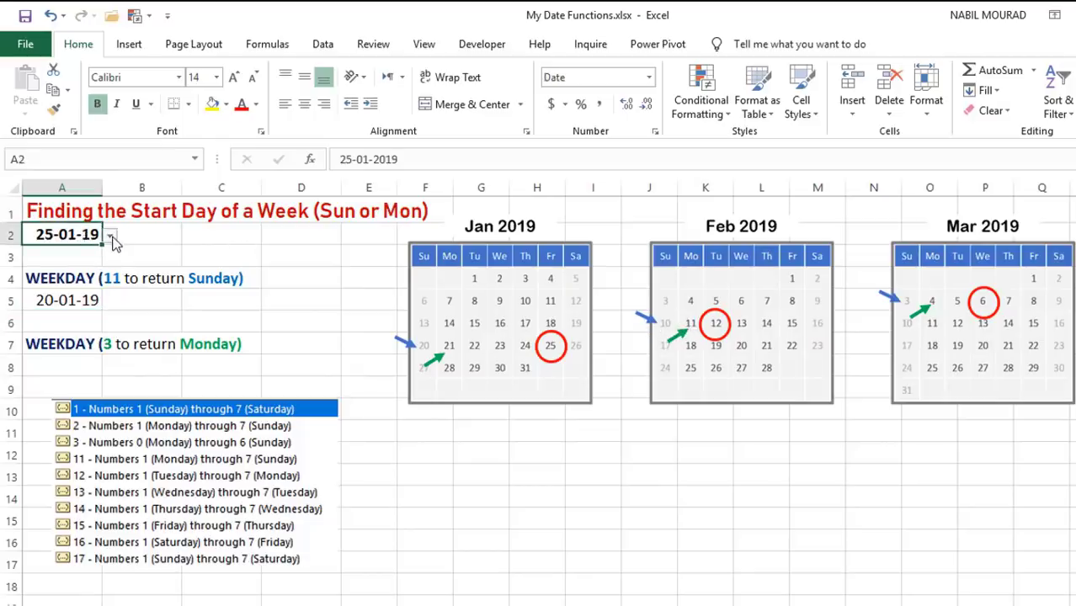
click(110, 238)
click(72, 294)
click(110, 237)
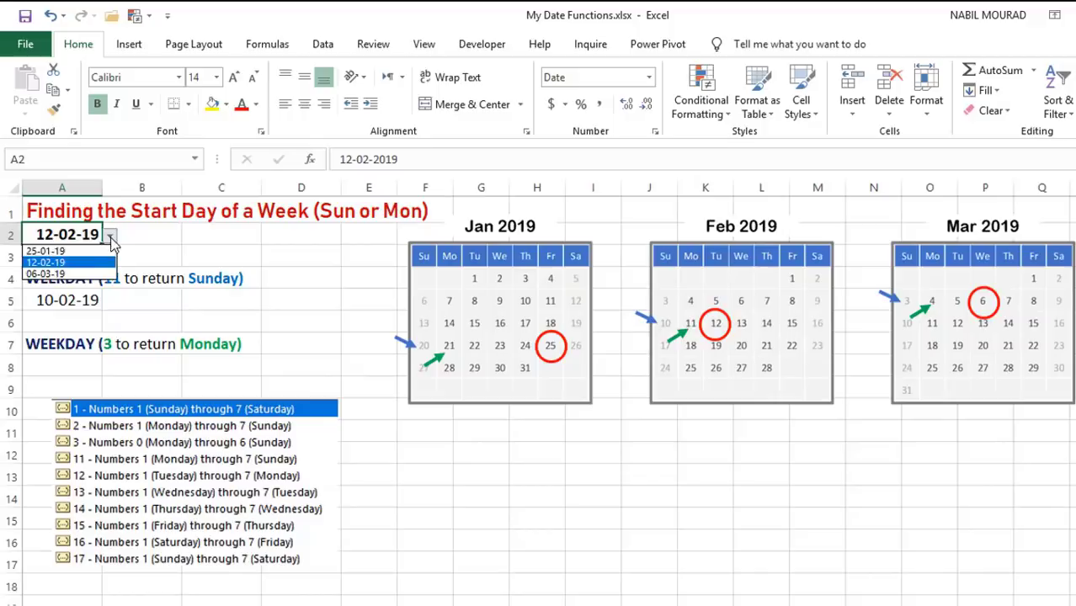
click(63, 273)
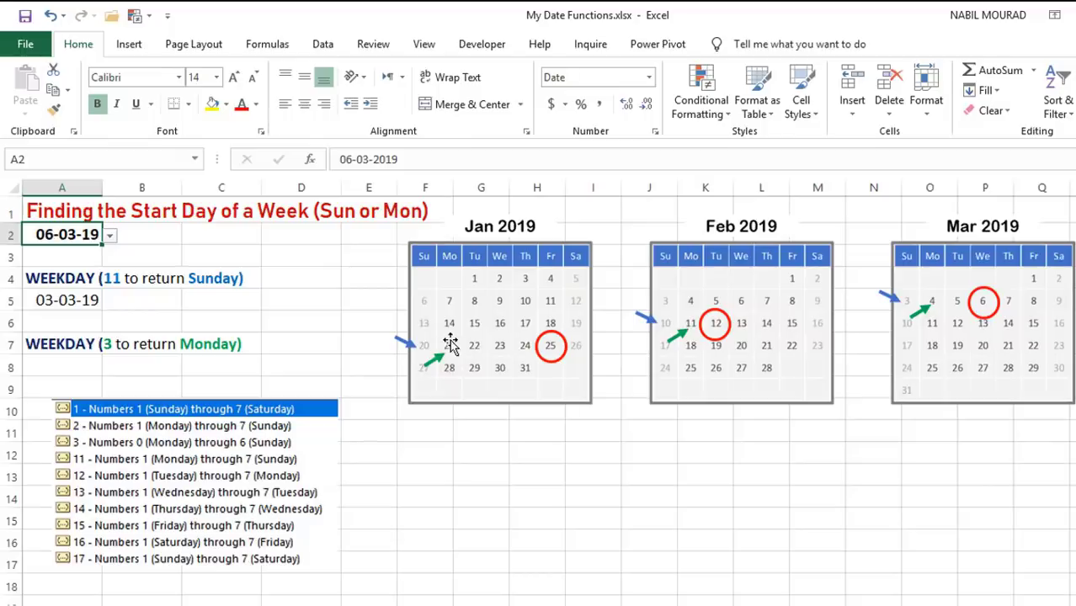
click(110, 236)
click(51, 250)
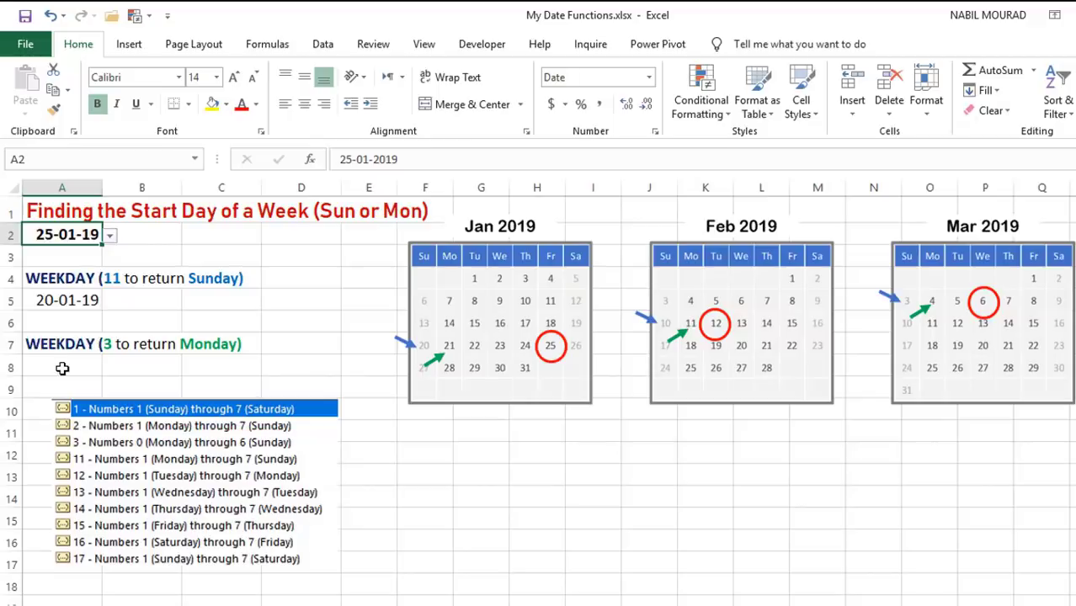
Enter =A2-WEEKDAY(A2,3) in cell A8 to return the Monday that starts the date's week
click(63, 367)
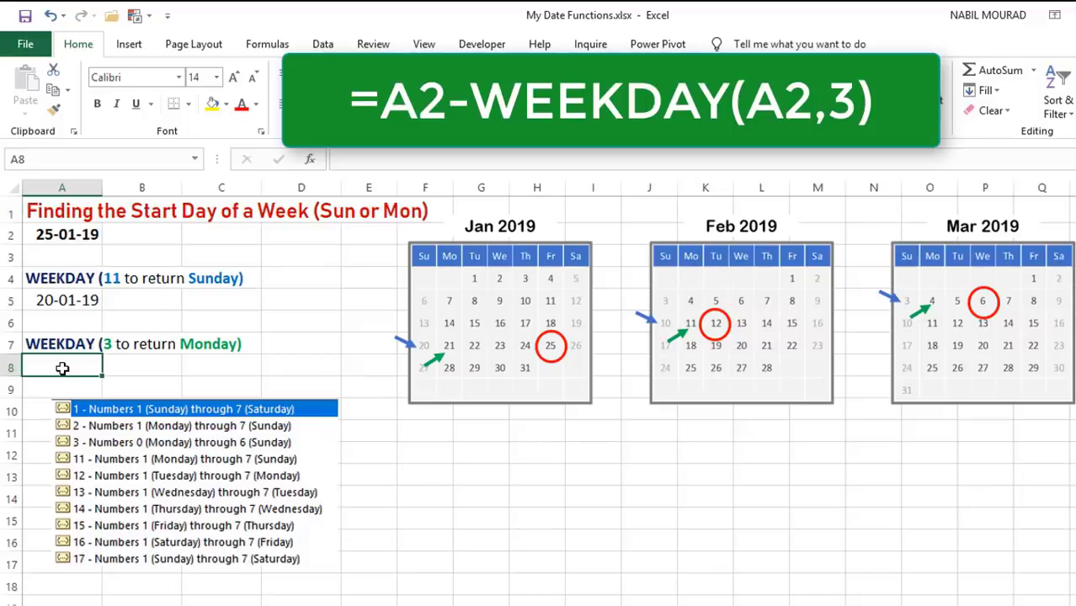
text(=)
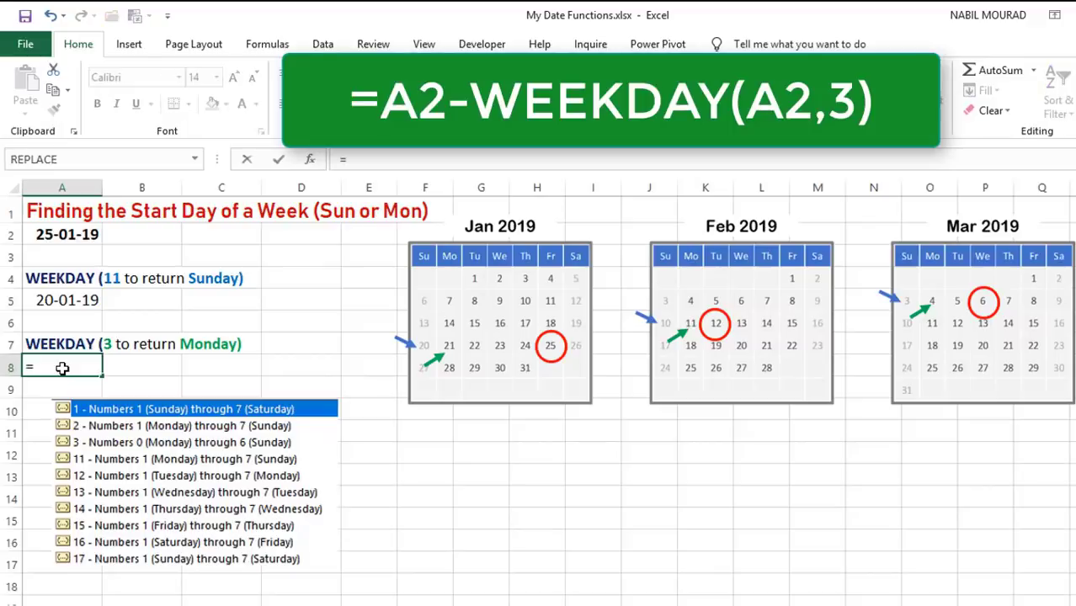
click(52, 237)
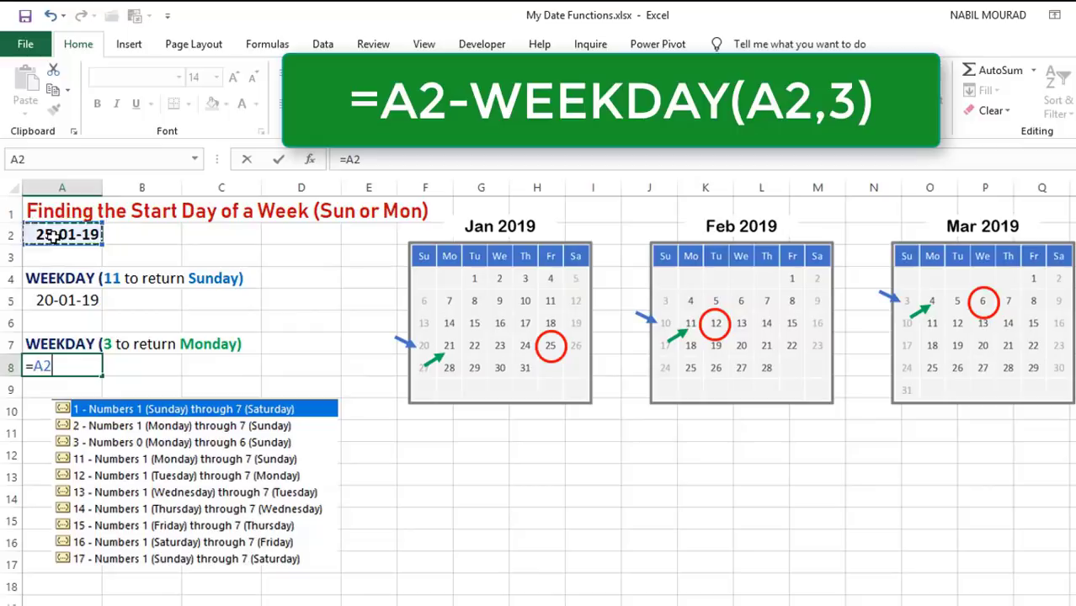
text(-w)
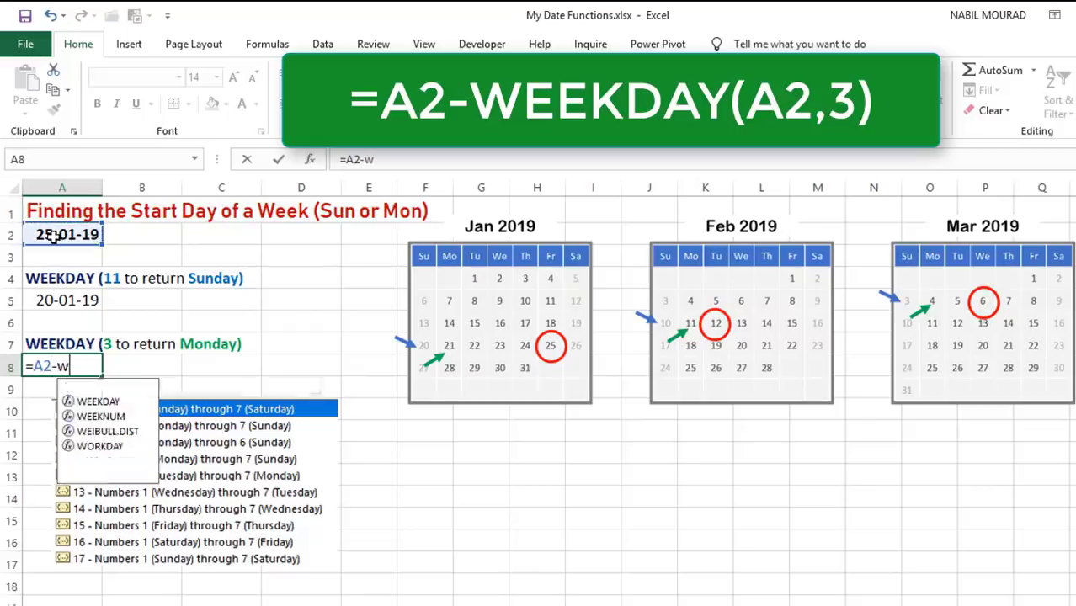
text(eek)
key(Tab)
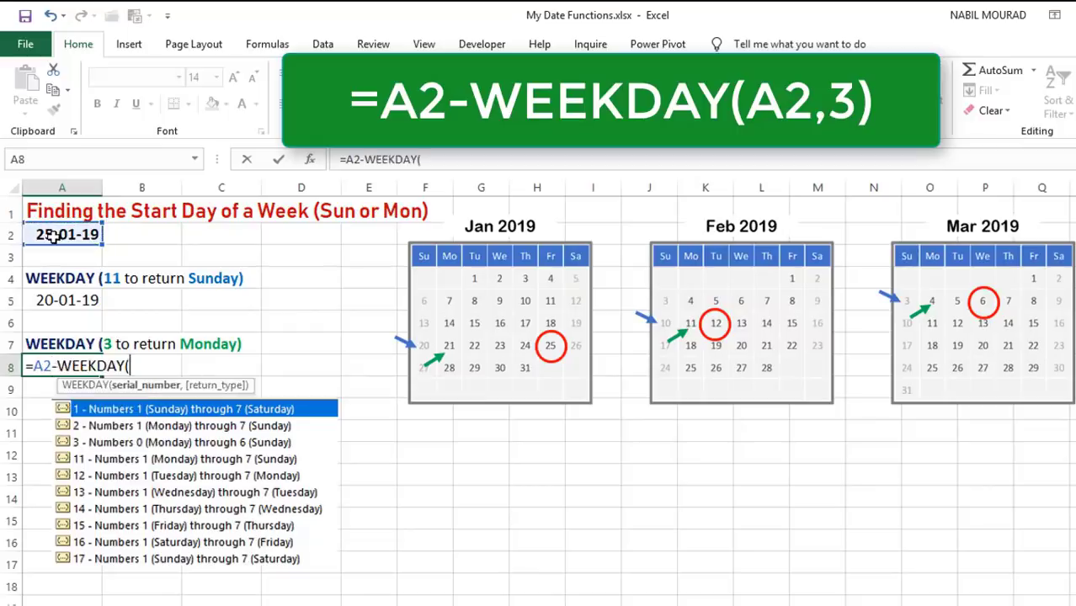
click(63, 235)
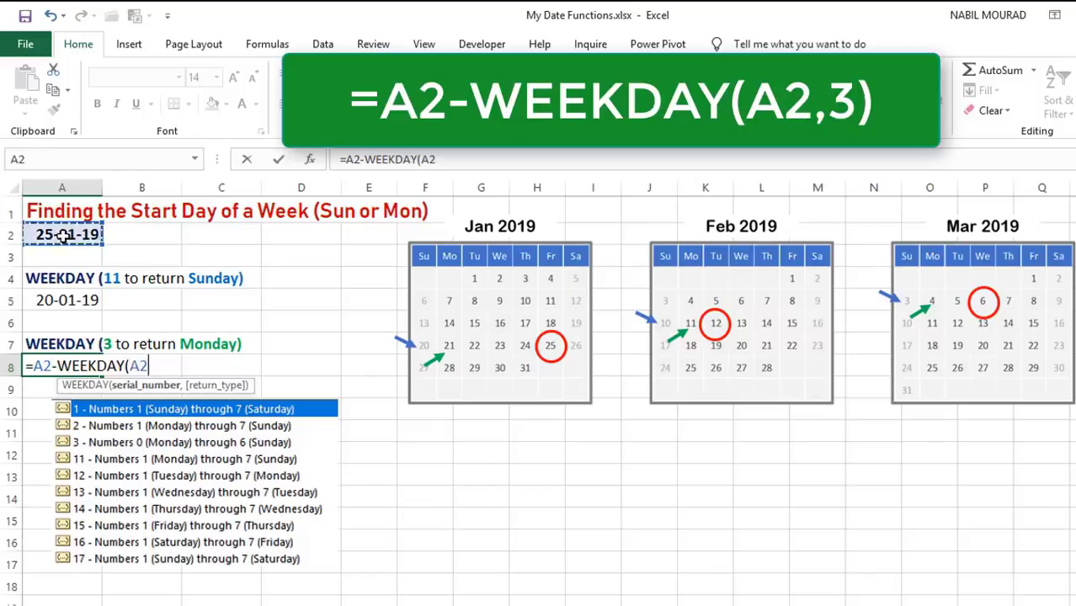
text(,)
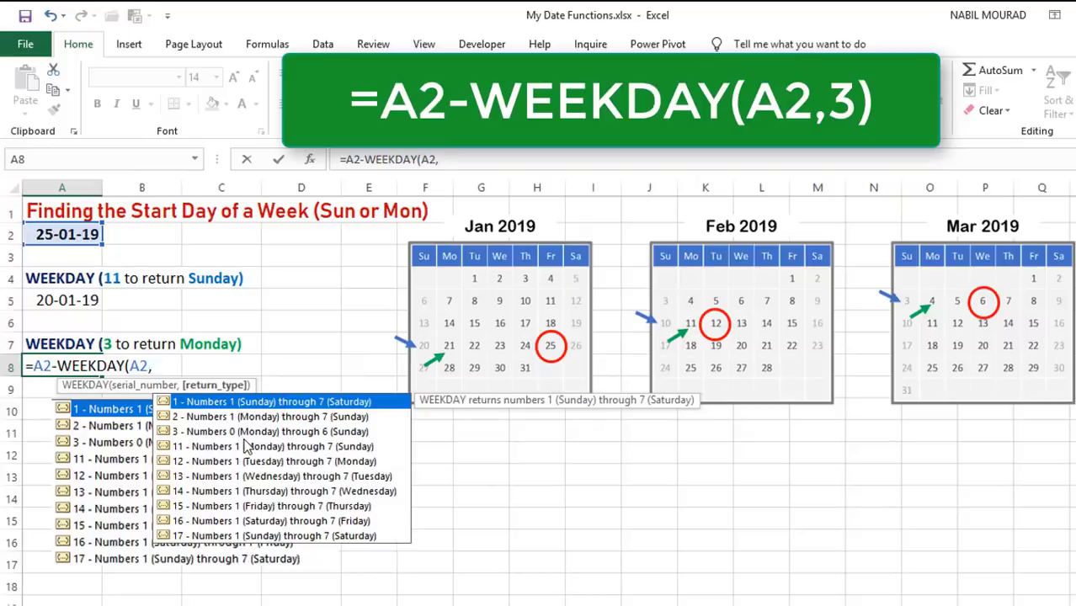
text())
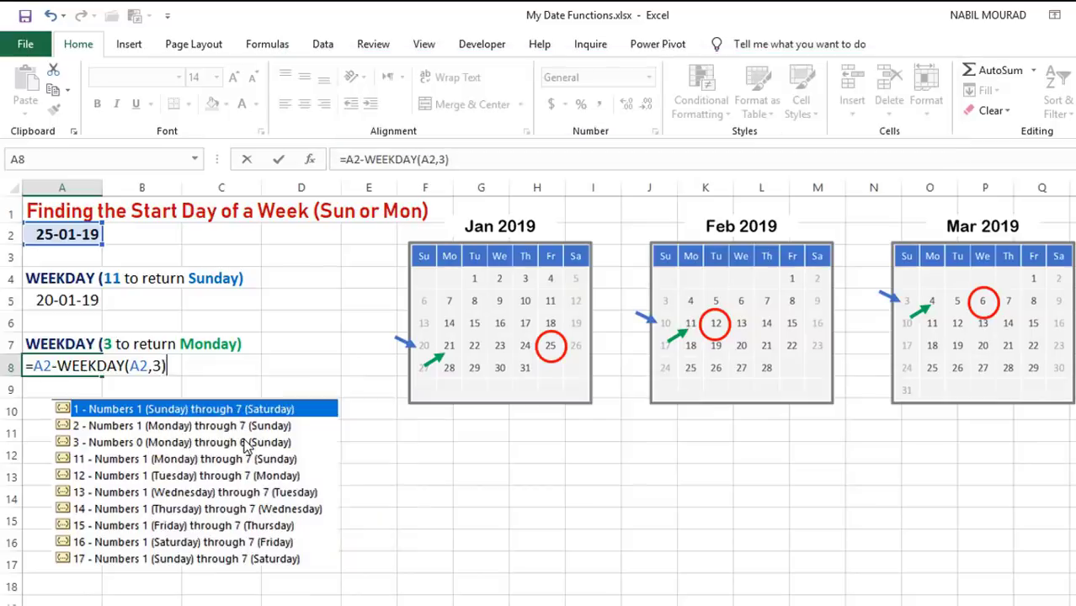
key(Return)
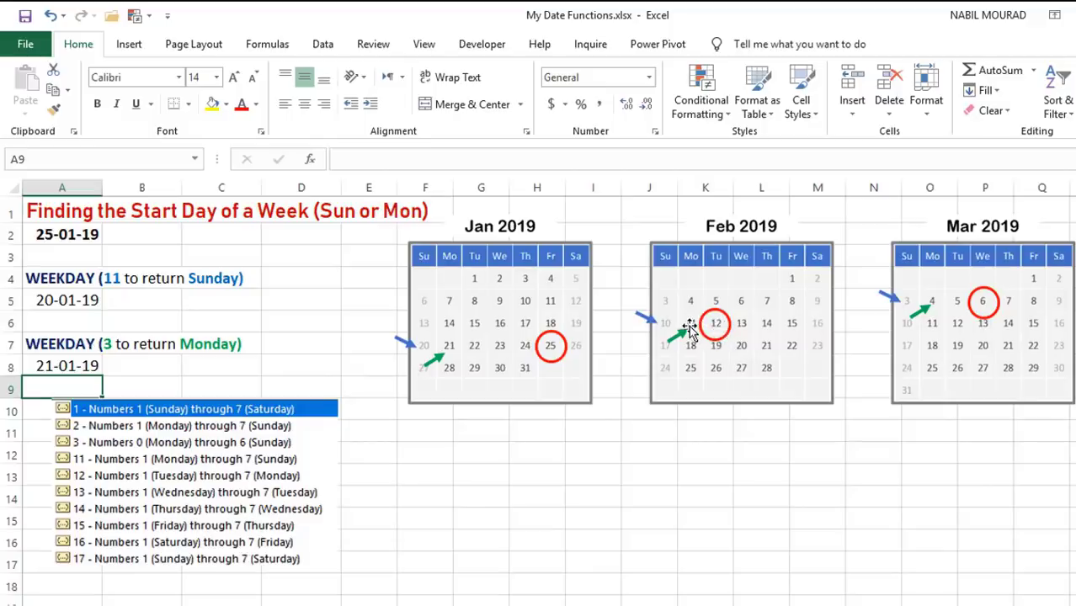
Test both week start formulas by setting the date in A2 to 12-02-19 and 06-03-19
click(75, 233)
click(110, 236)
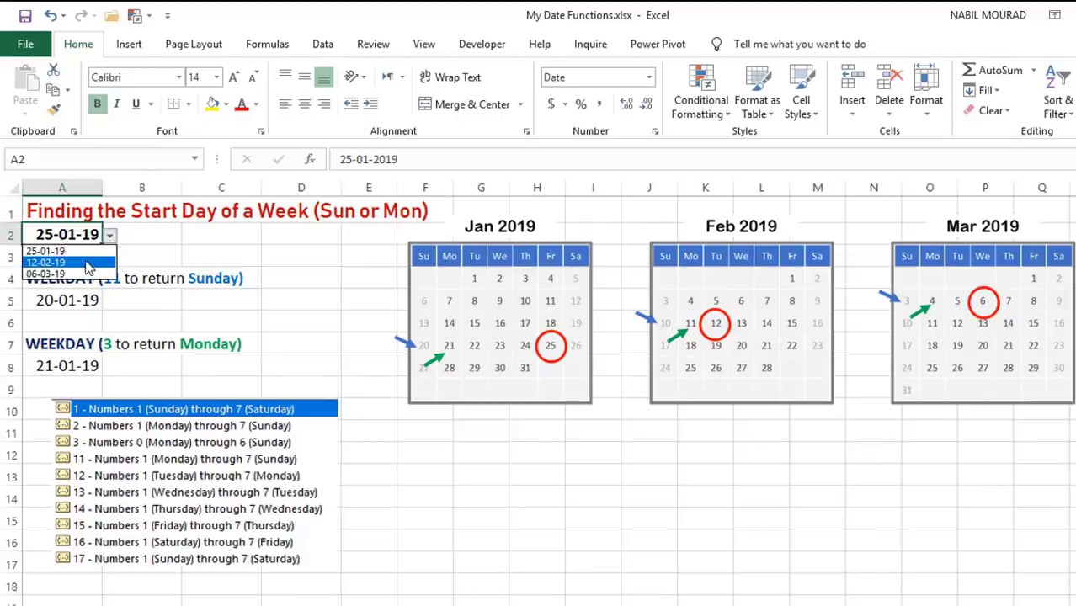
click(86, 268)
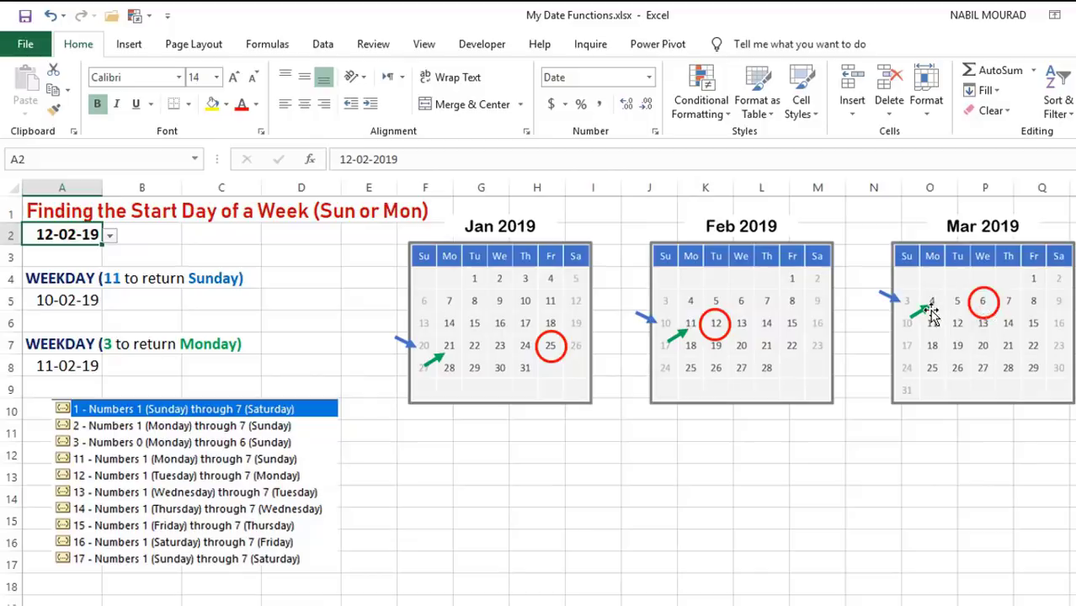
click(111, 236)
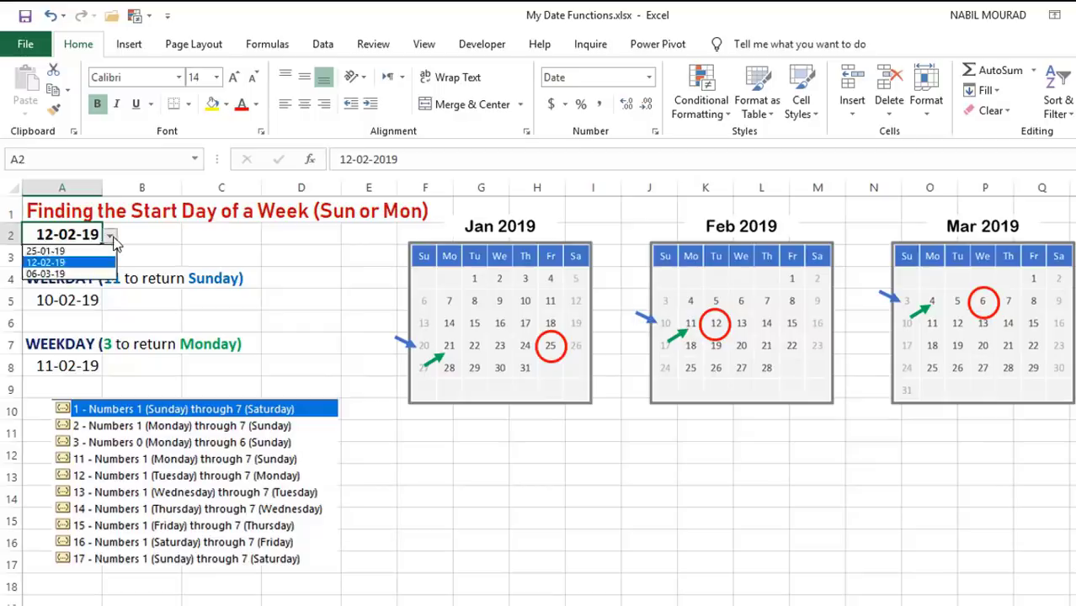
click(49, 274)
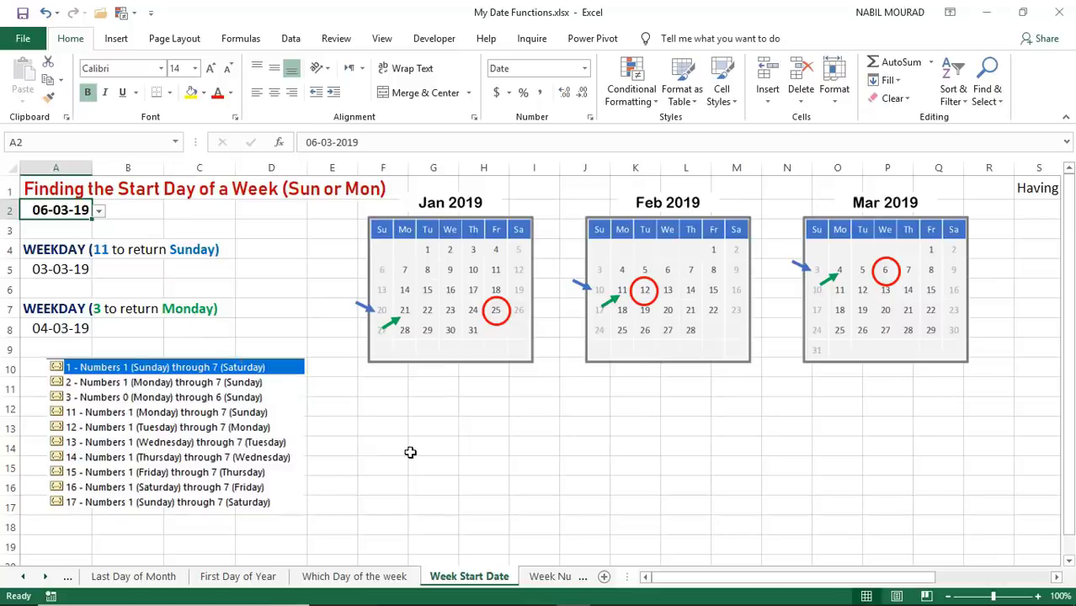
On the Week Number sheet, enter =WEEKNUM(B3) in cell B4 to return the date's week number
key(ctrl+Page_Down)
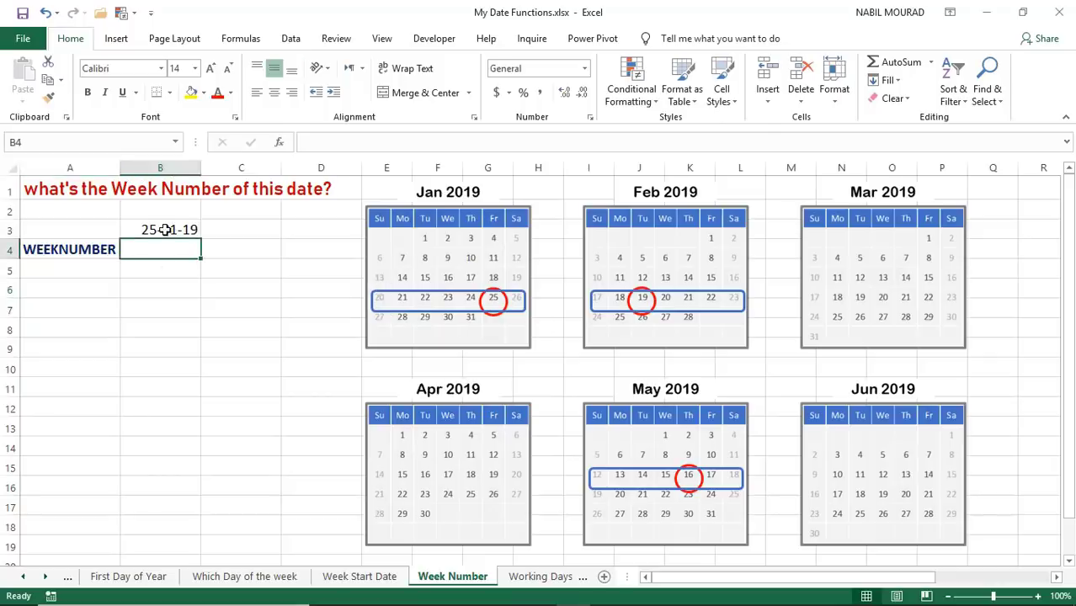
text(=we)
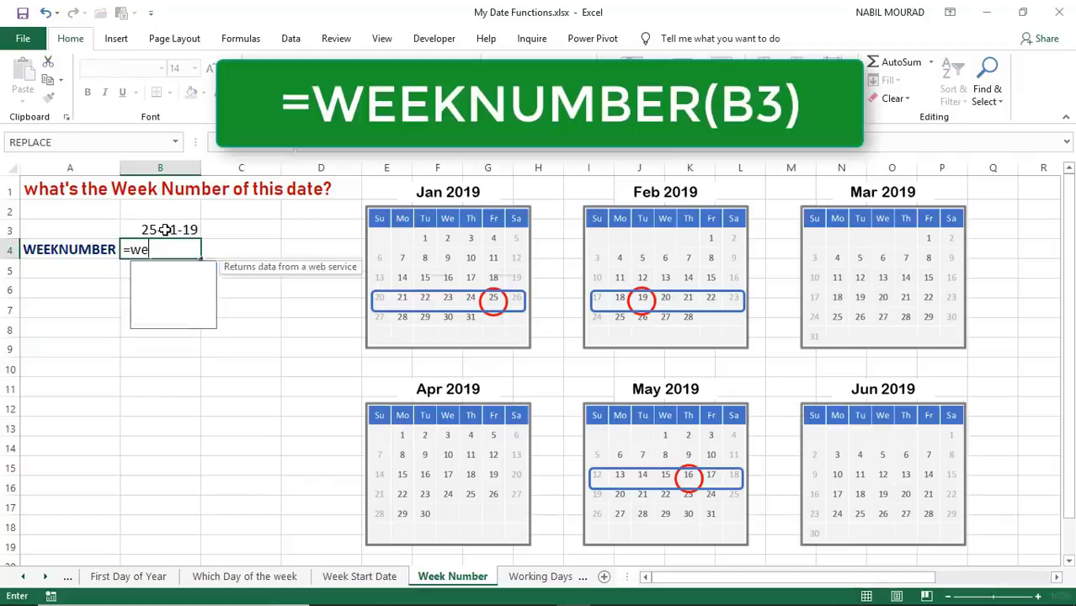
text(ekn)
key(Tab)
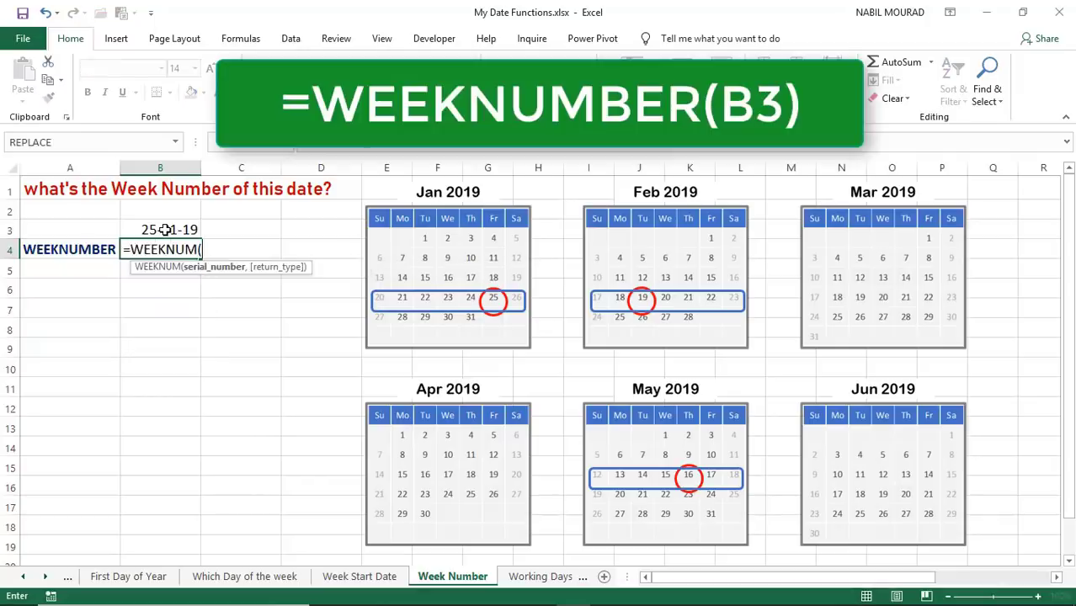
click(169, 229)
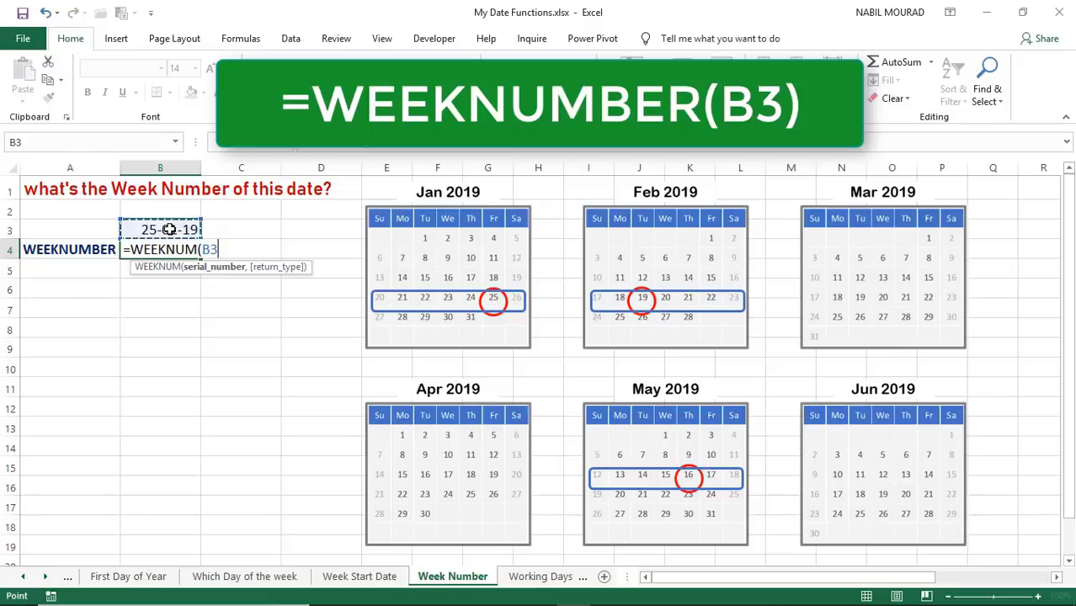
text())
key(Return)
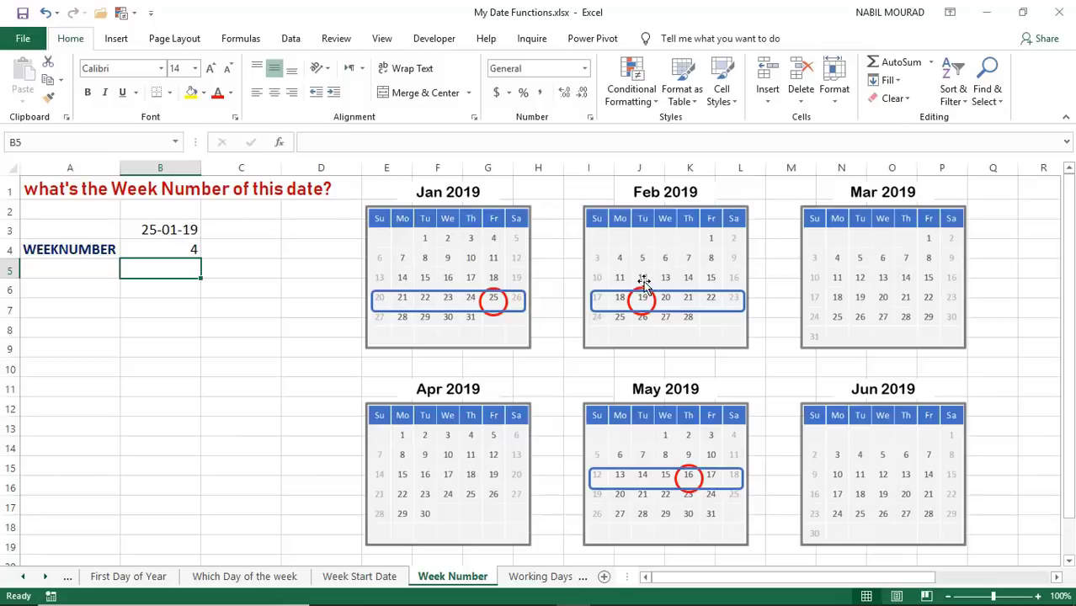
Test the week number formula by setting the date in B3 to 19-02-19 and 16-05-19
click(167, 230)
click(208, 233)
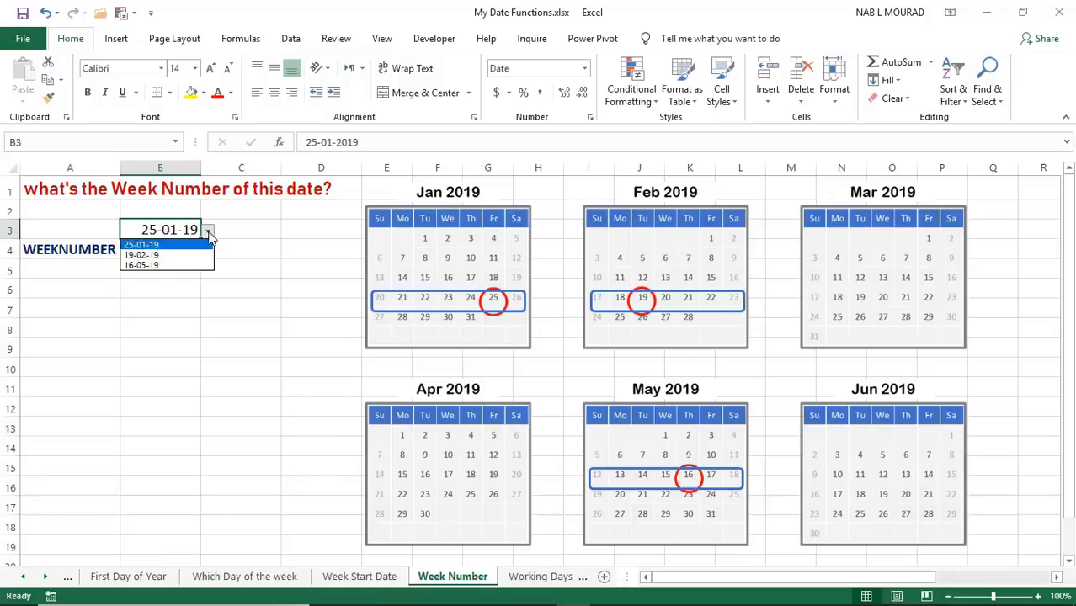
click(147, 257)
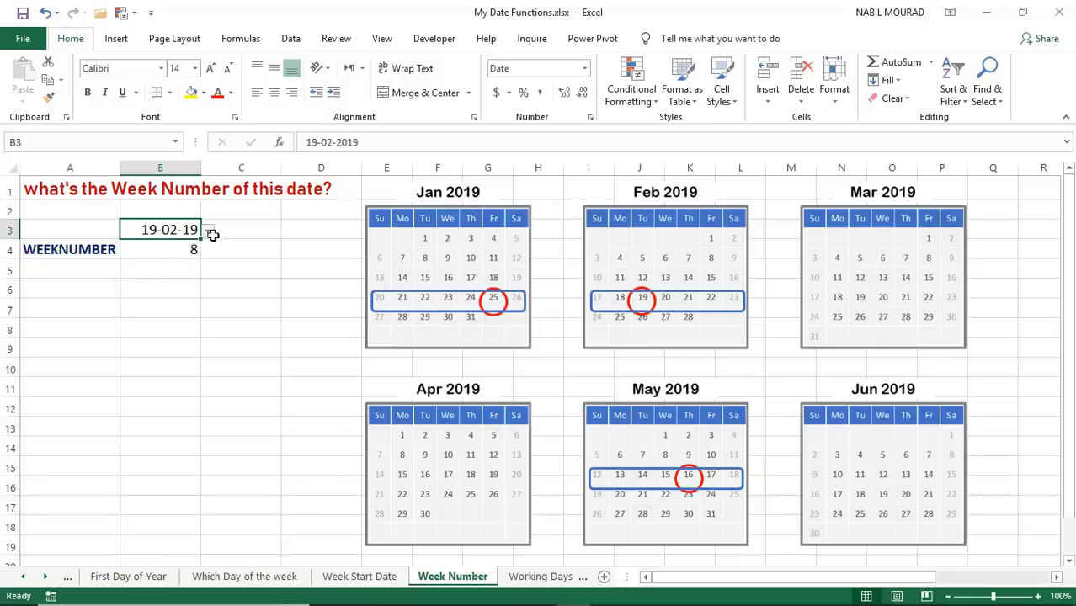
click(209, 233)
click(157, 265)
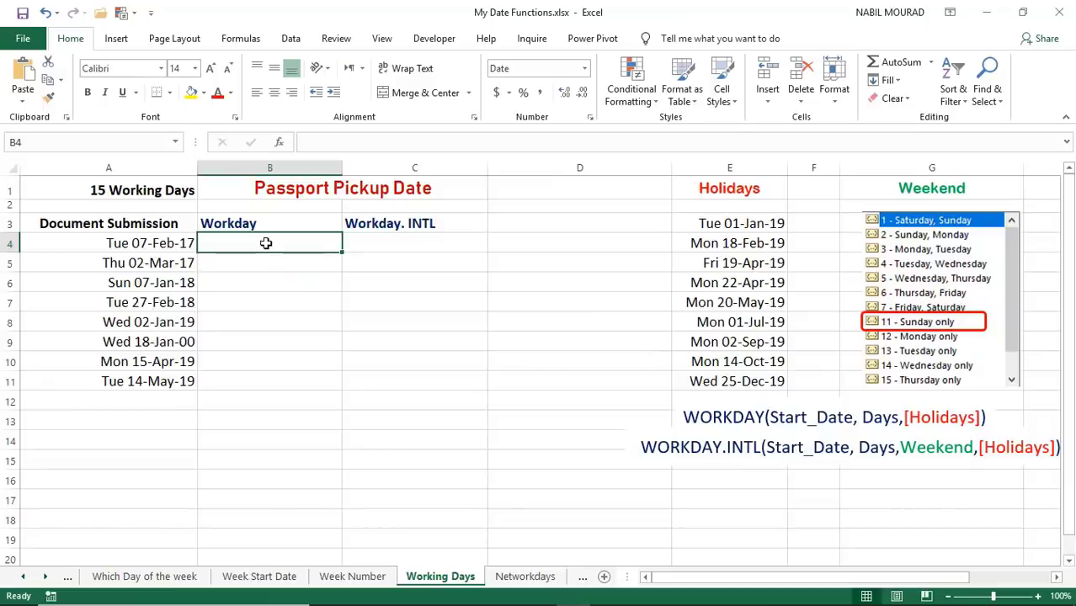
On the Working Days sheet, enter =WORKDAY(A4,$A$1,$E$3:$E$11) in cell B4 and fill it down to B11
text(=workd)
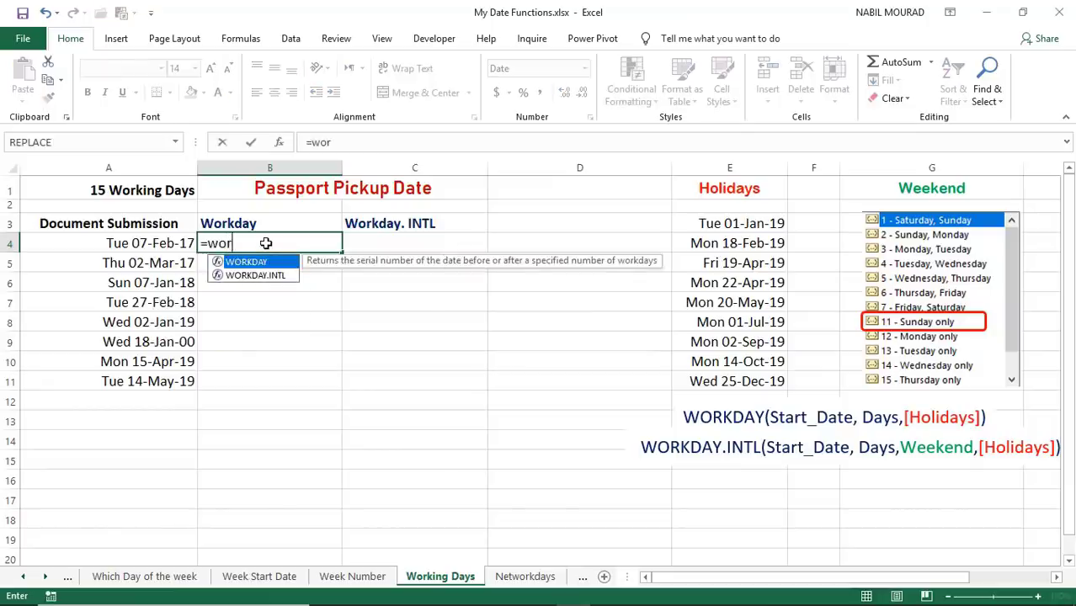
key(Tab)
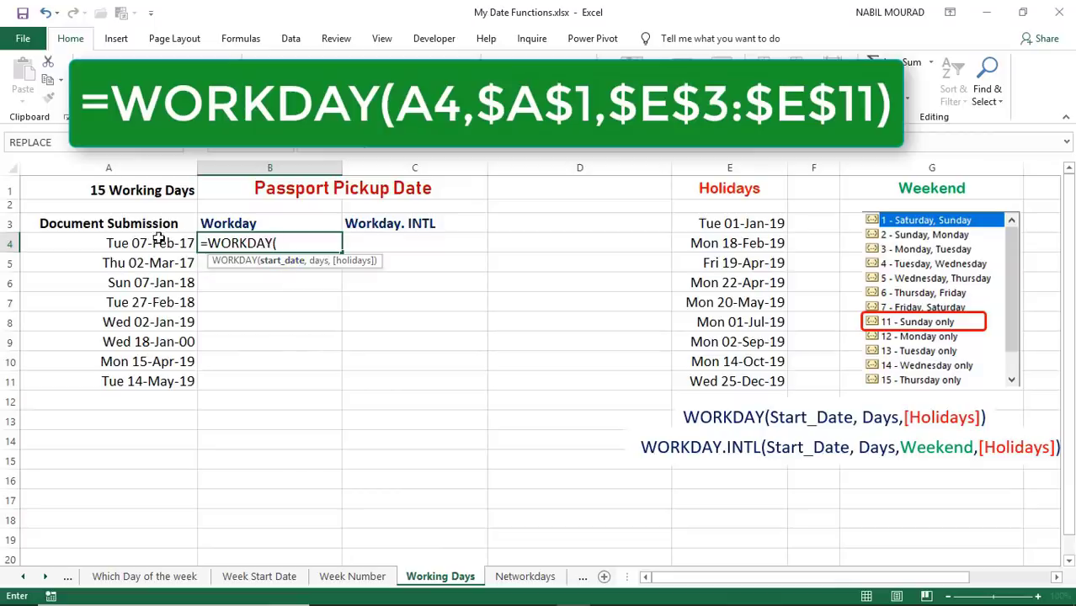
click(152, 242)
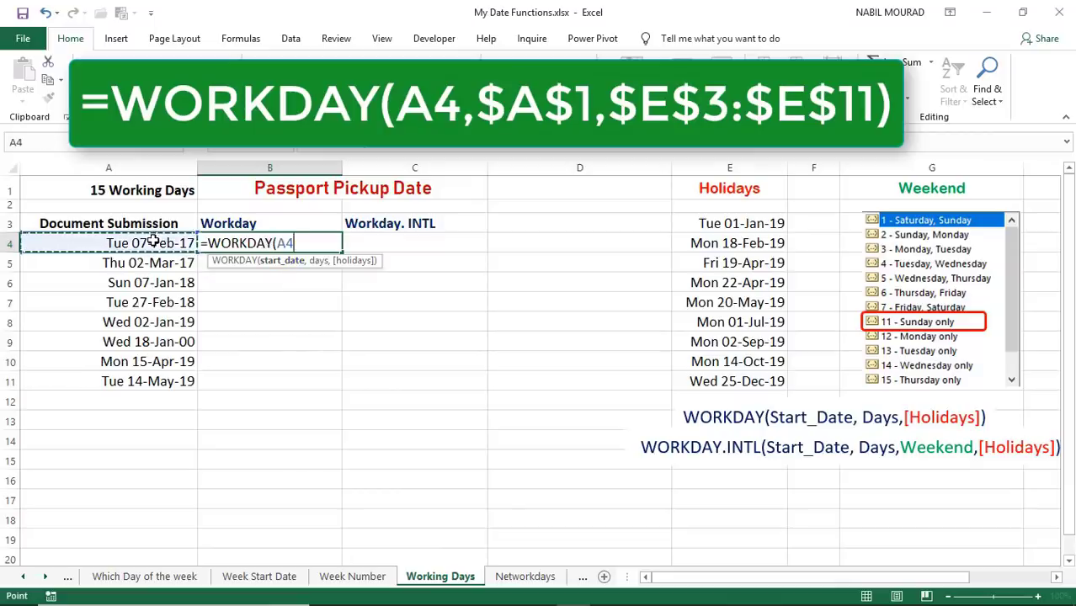
text(,)
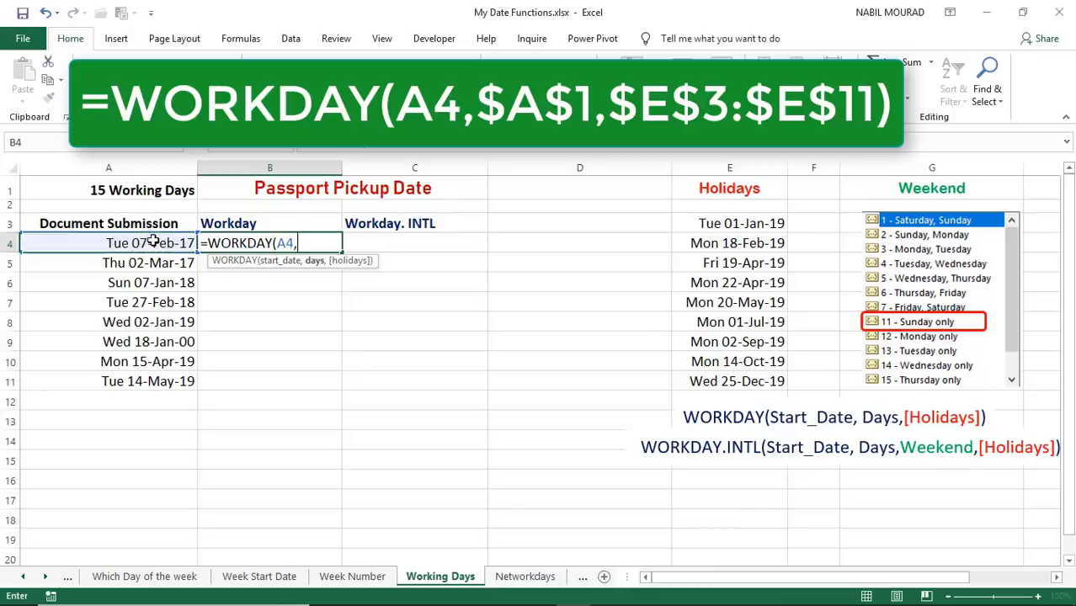
click(133, 191)
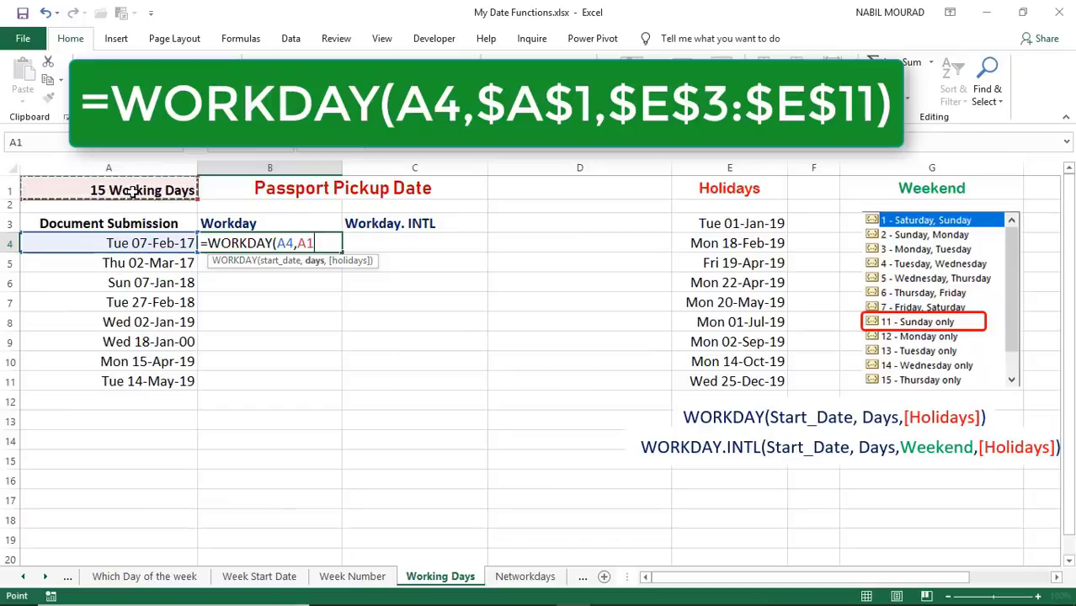
key(F4)
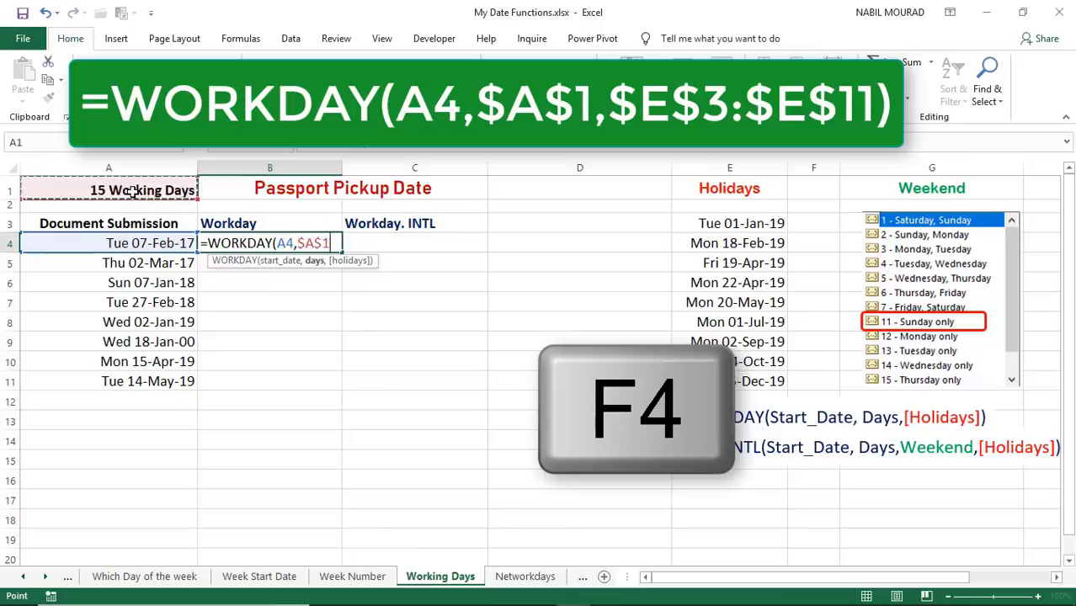
text(,)
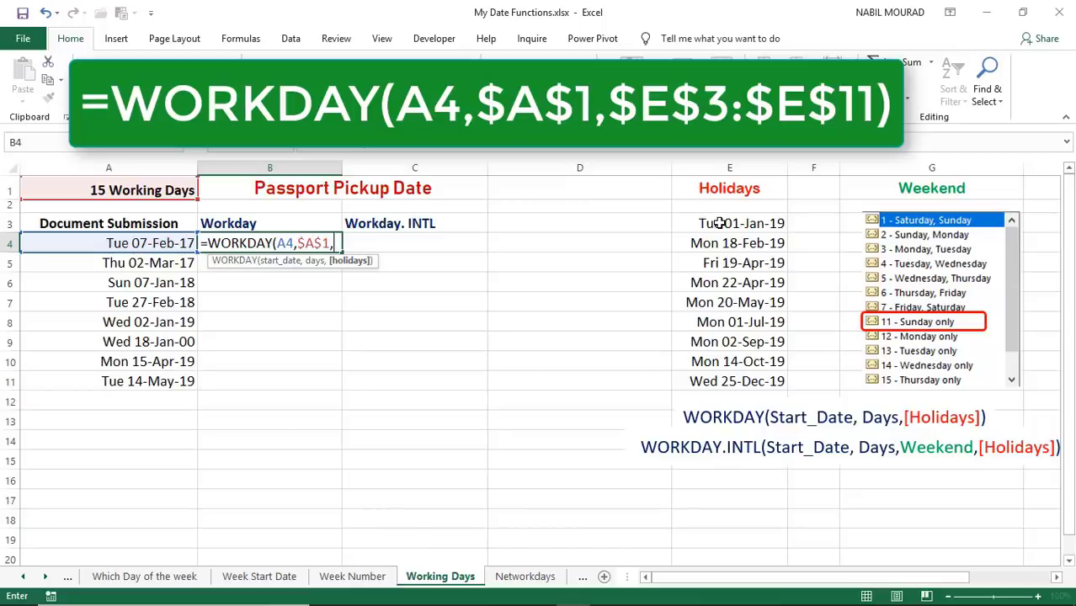
drag(720, 223, 731, 378)
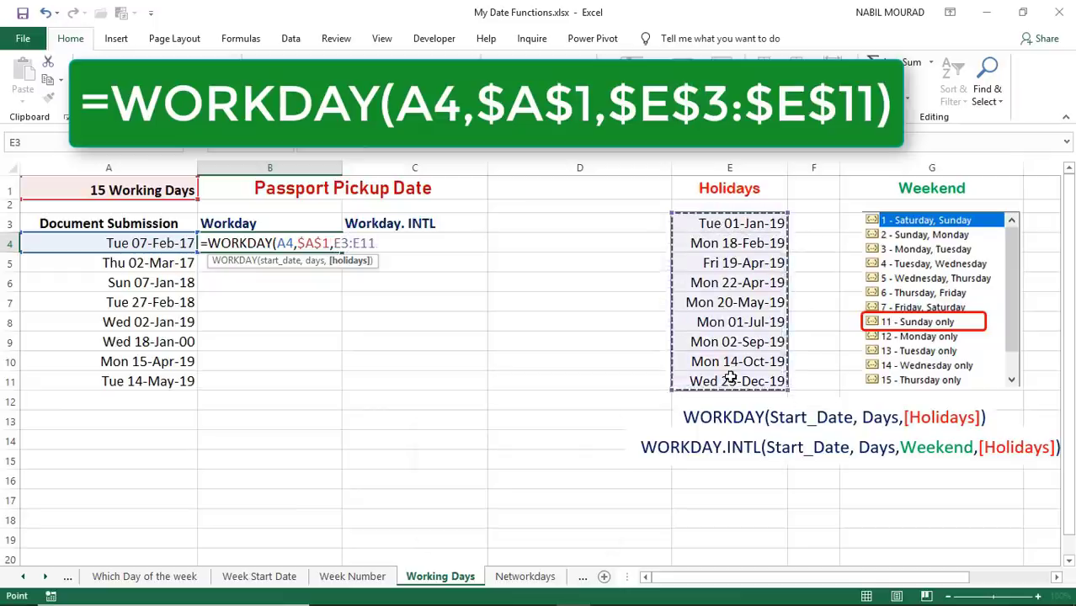
key(F4)
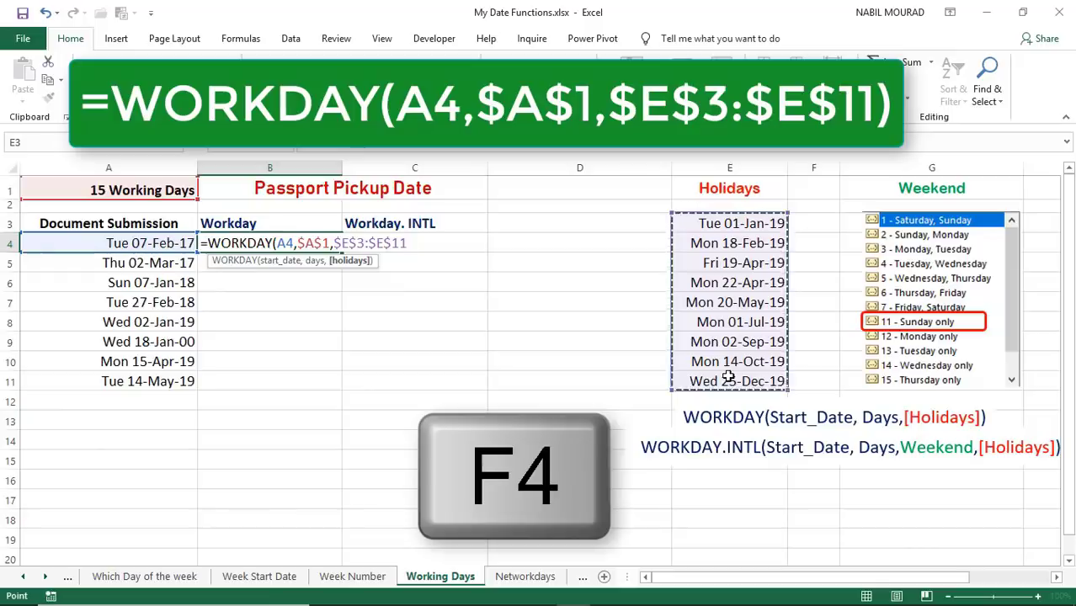
text())
key(ctrl+Return)
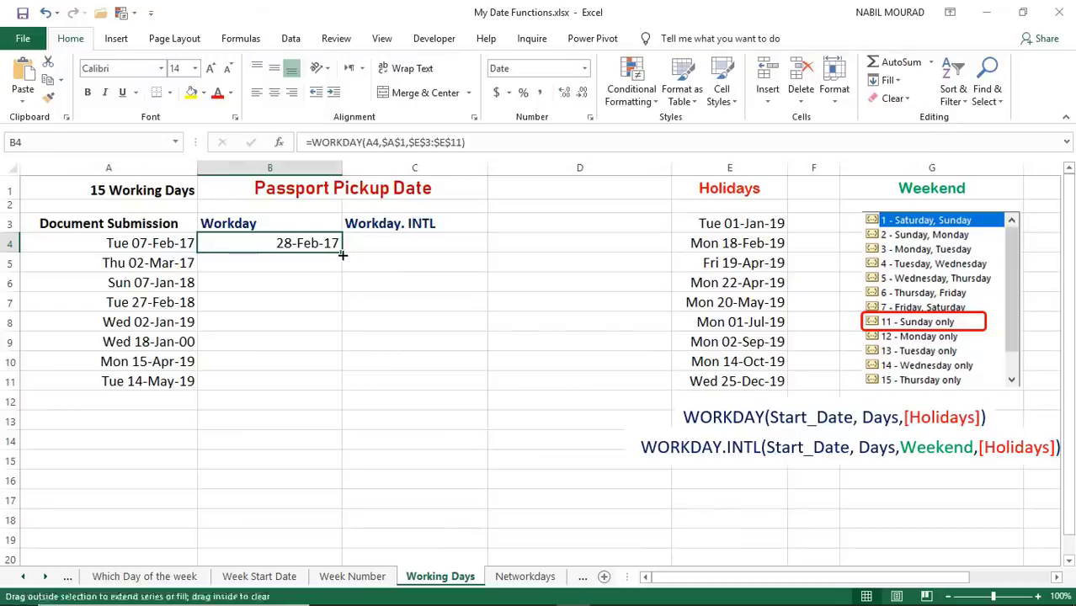
double_click(342, 254)
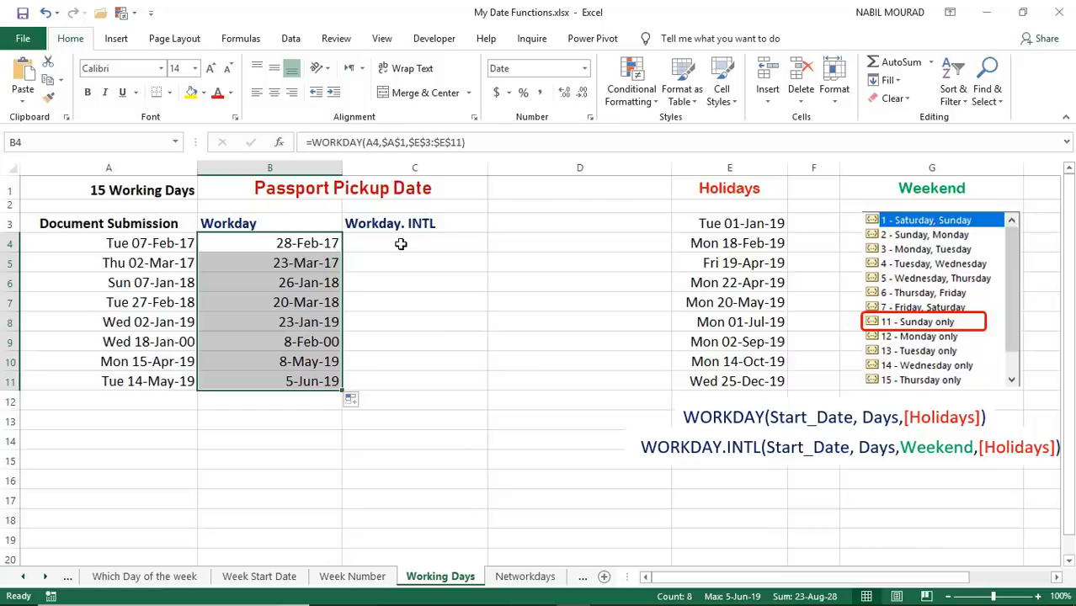
Enter =WORKDAY.INTL(A4,$A$1,11,$E$3:$E$11) in cells C4:C11 at once, treating only Sunday as the weekend
drag(400, 244, 367, 381)
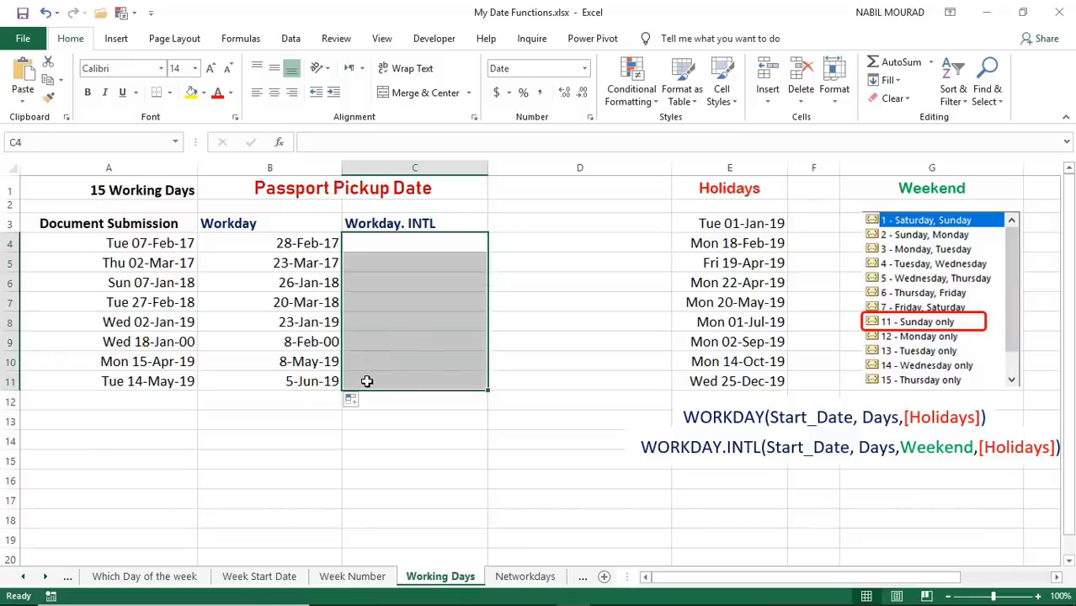
text(=work)
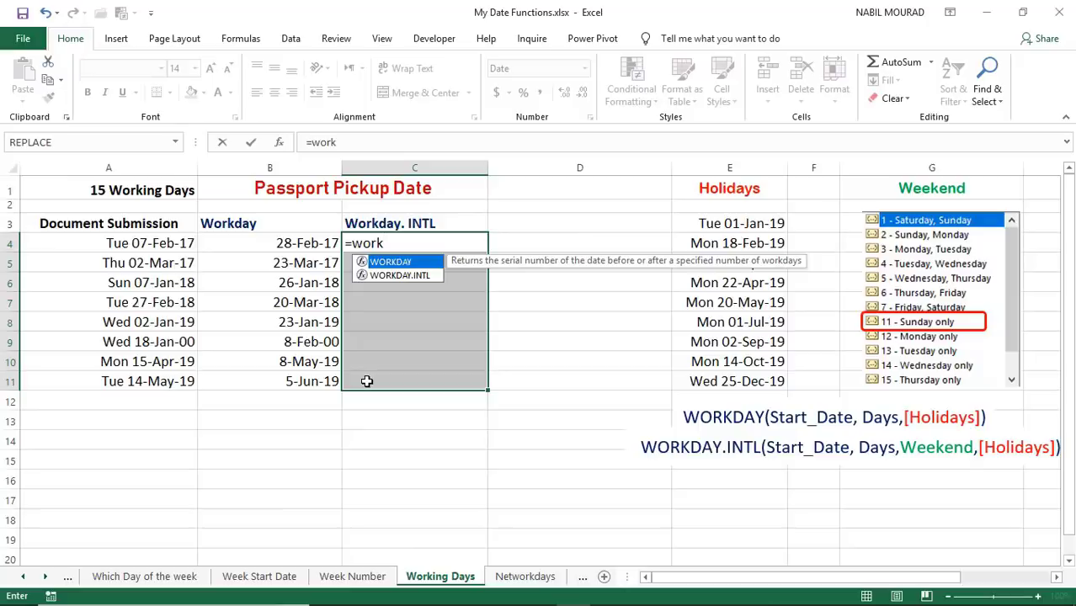
key(Down)
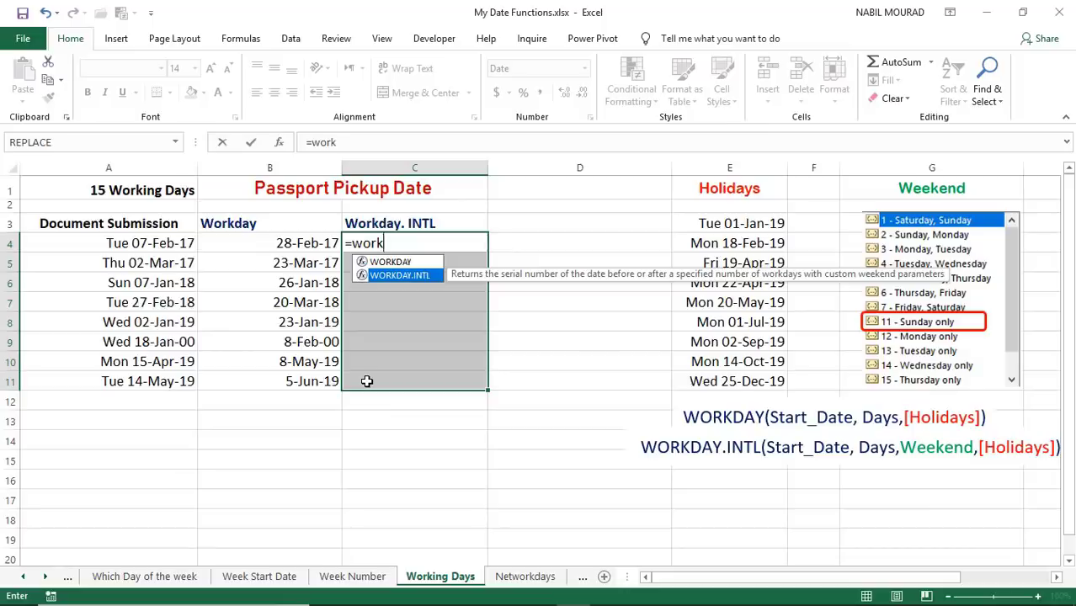
key(Tab)
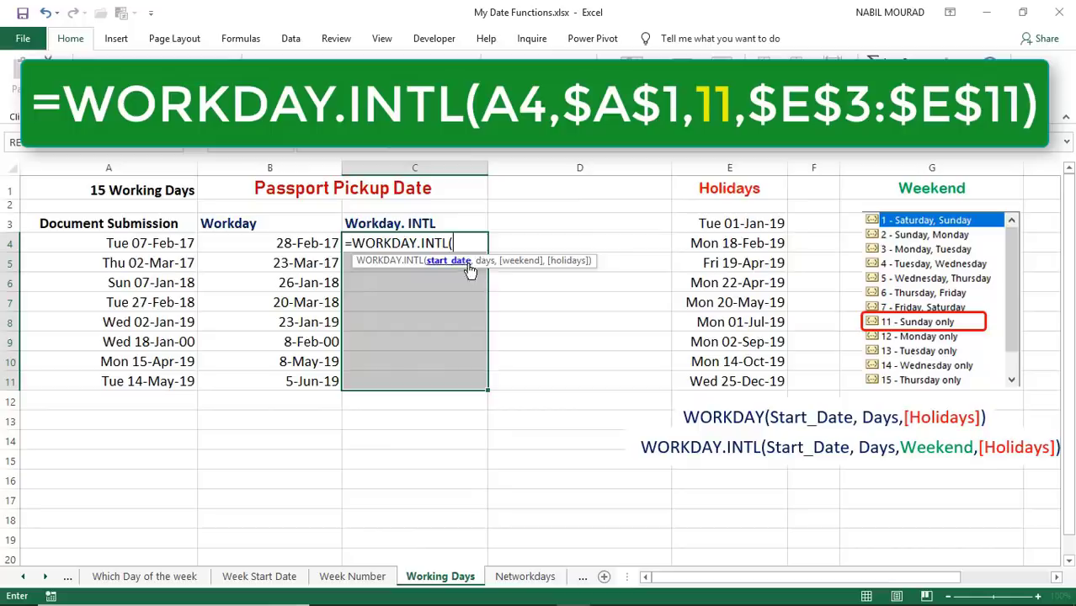
click(148, 243)
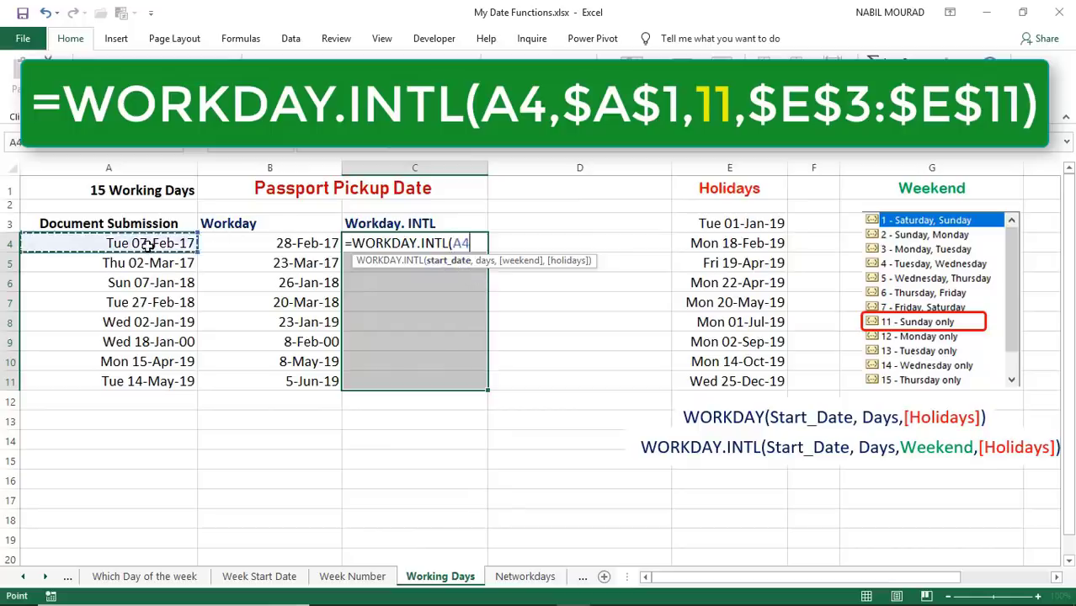
text(,)
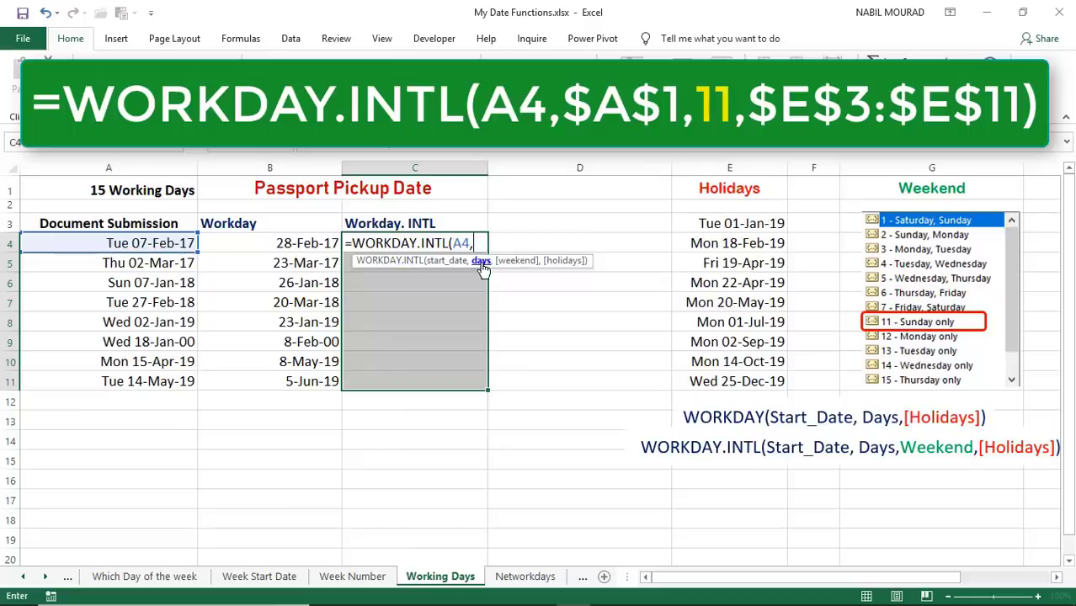
click(143, 188)
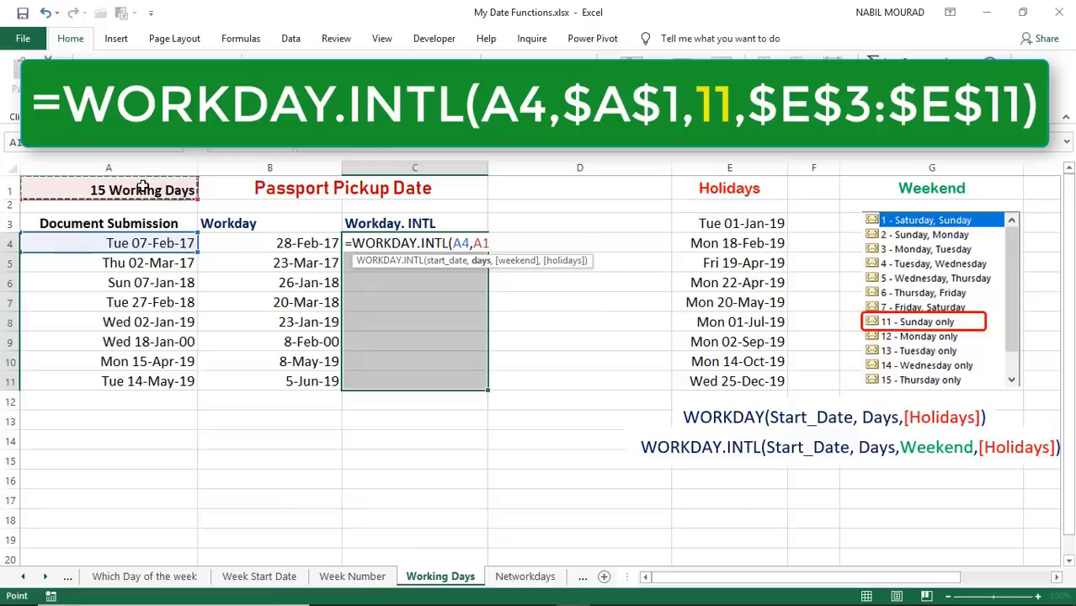
key(F4)
text(,)
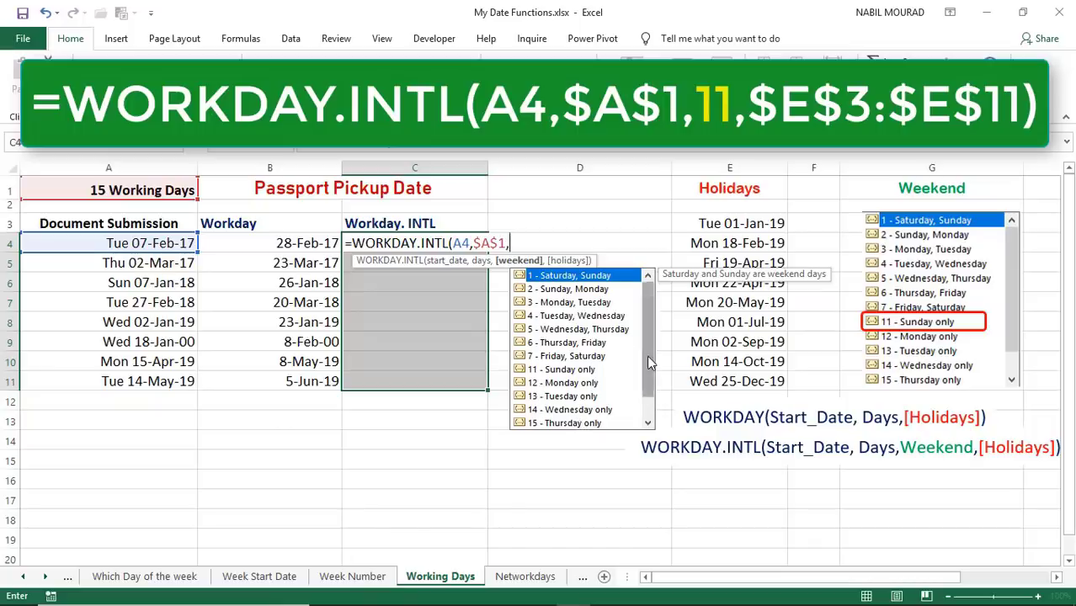
mouse_move(648, 356)
mouse_down()
mouse_move(648, 383)
mouse_move(652, 342)
mouse_up()
click(562, 370)
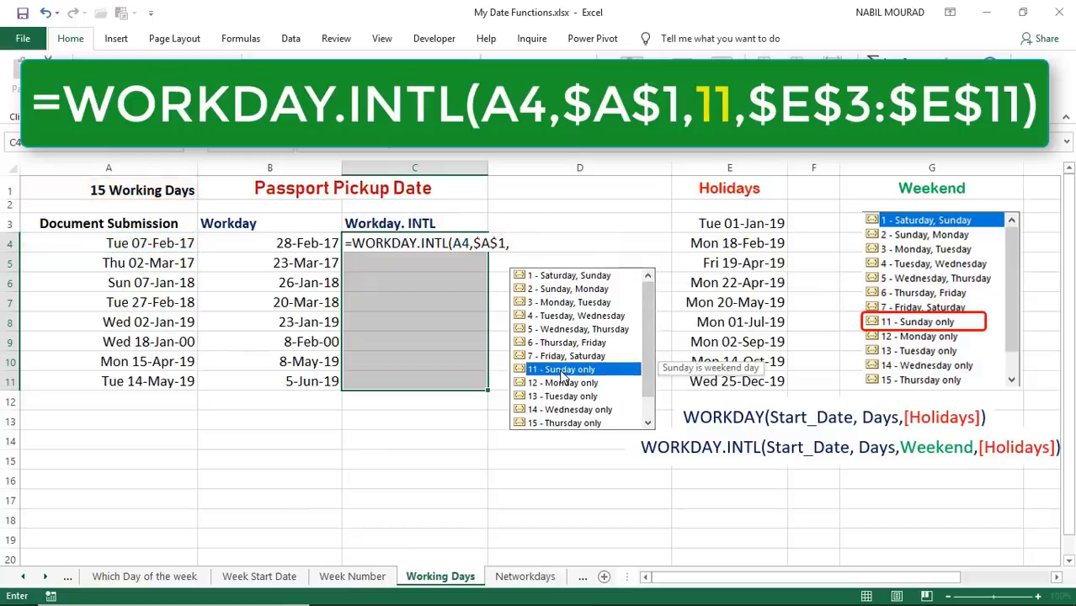
double_click(561, 372)
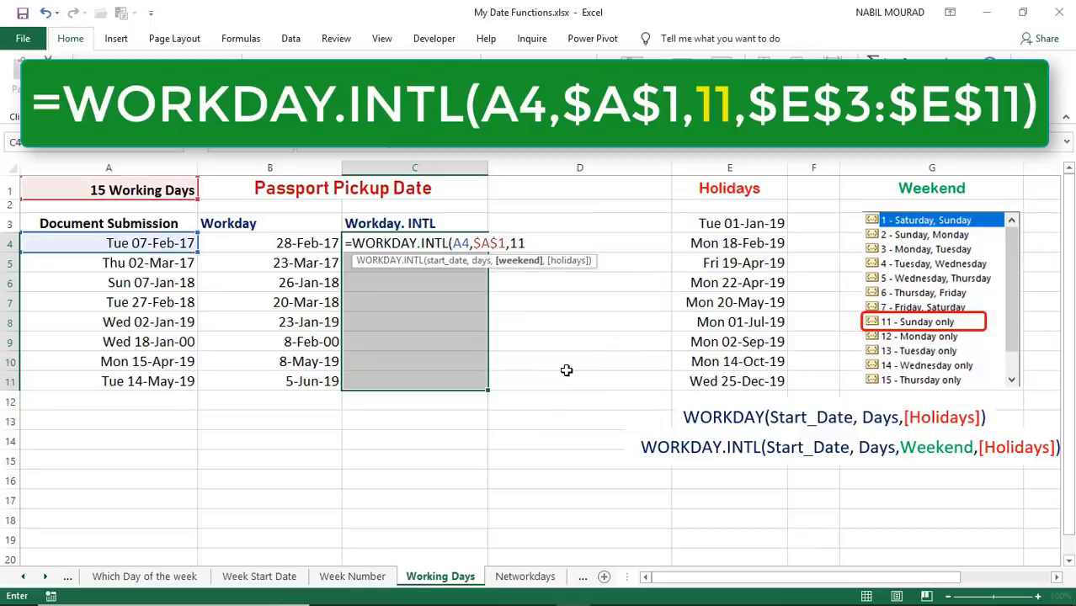
text(,)
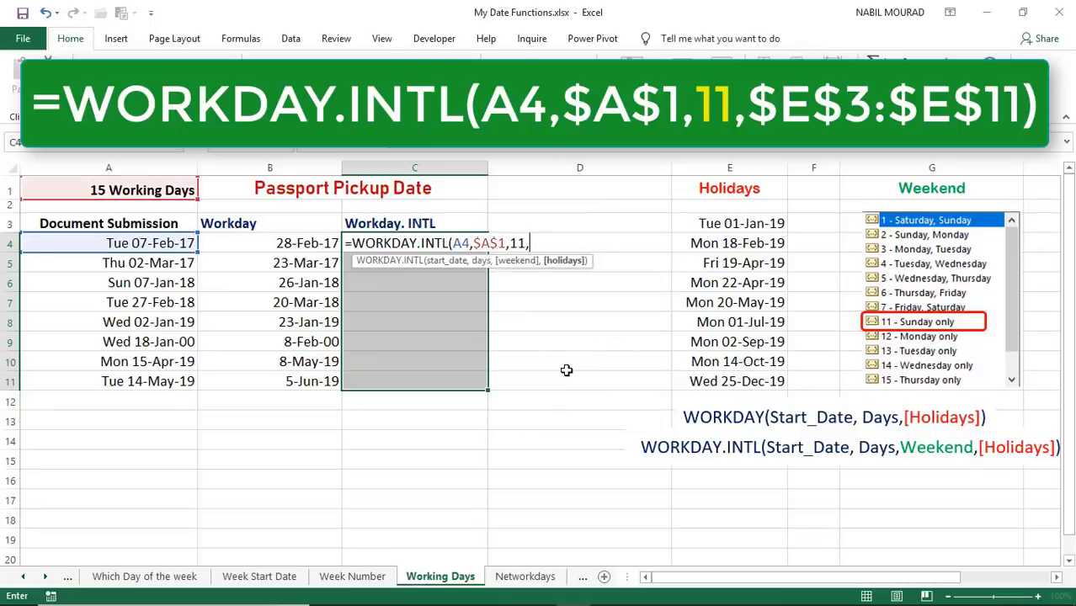
drag(725, 223, 717, 380)
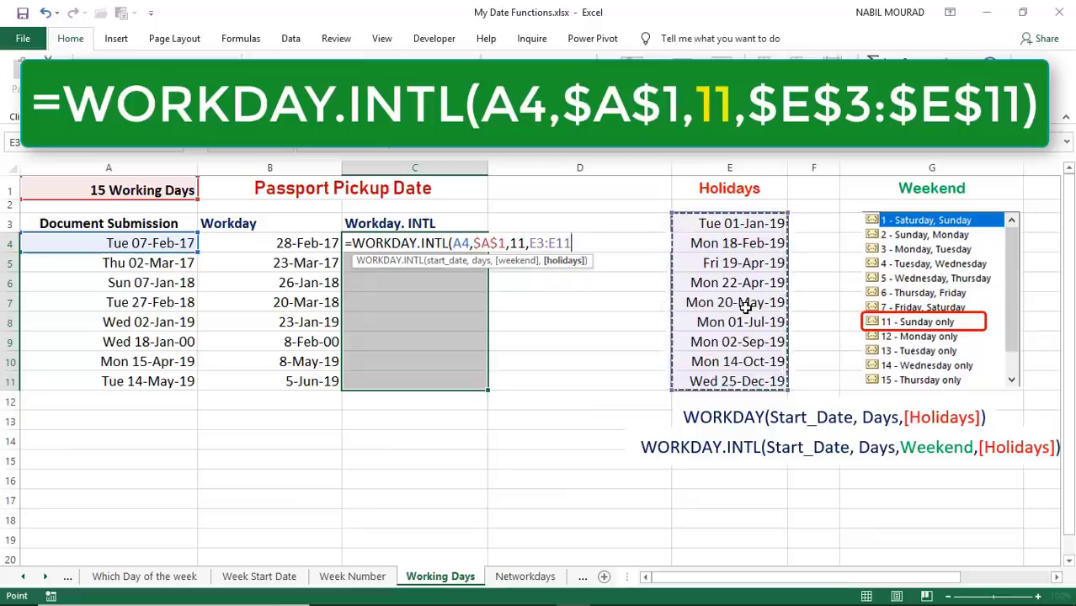
key(F4)
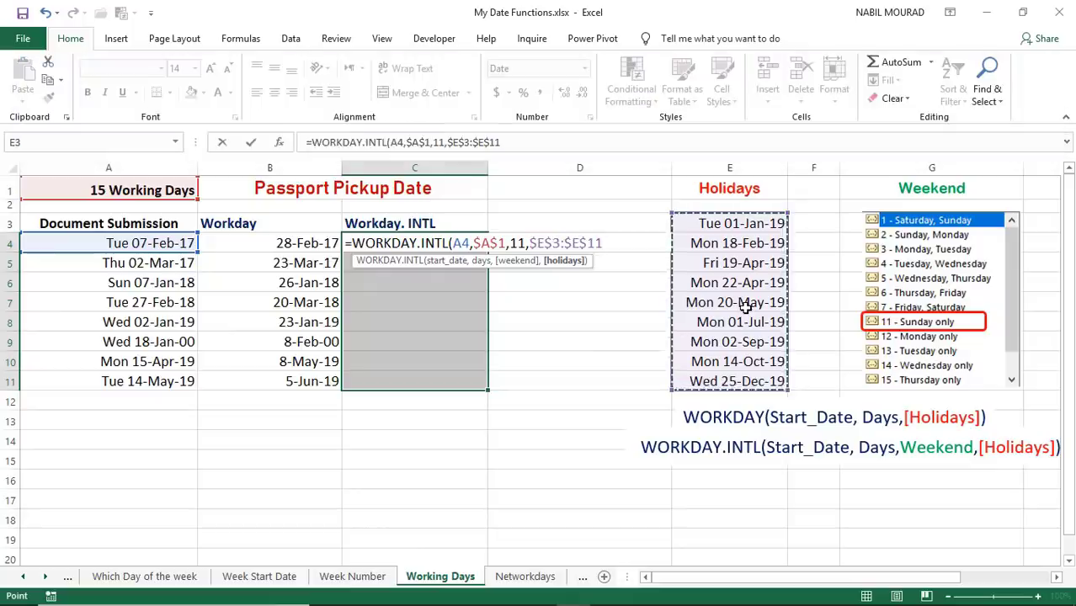
text())
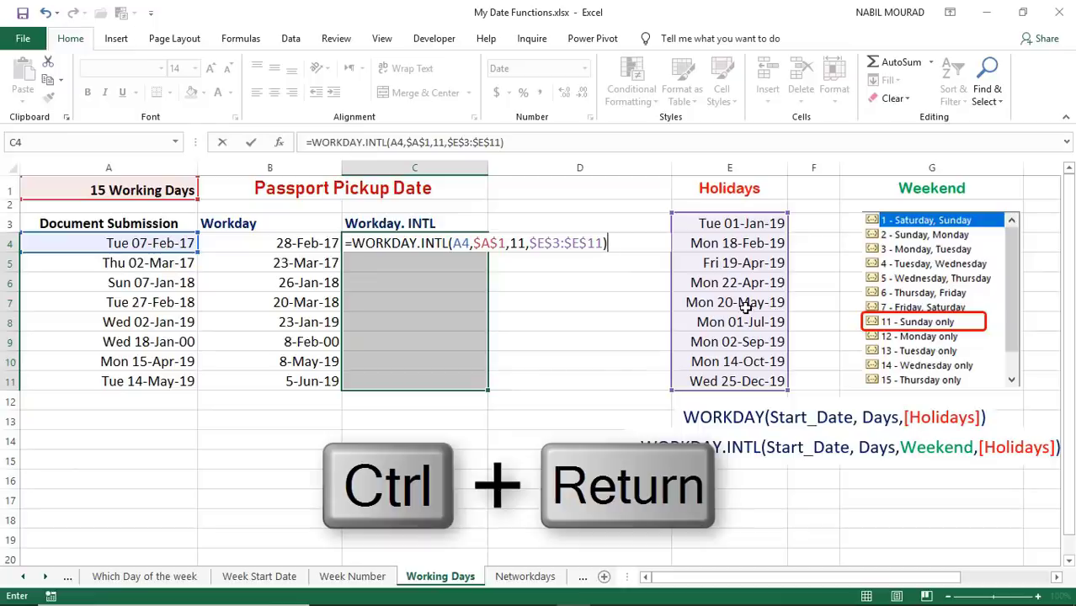
key(ctrl+Return)
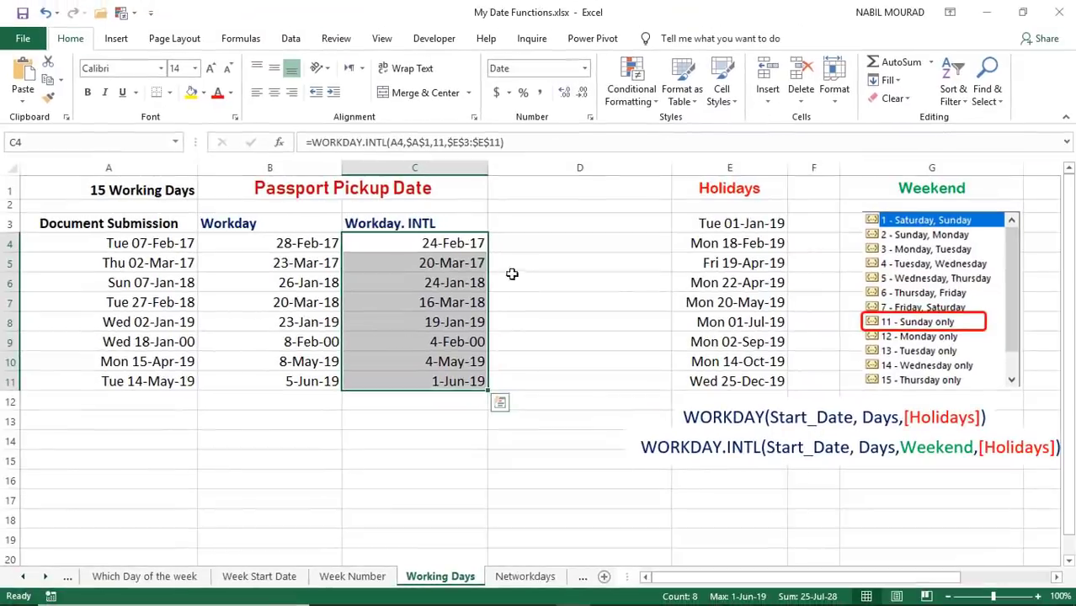
click(455, 244)
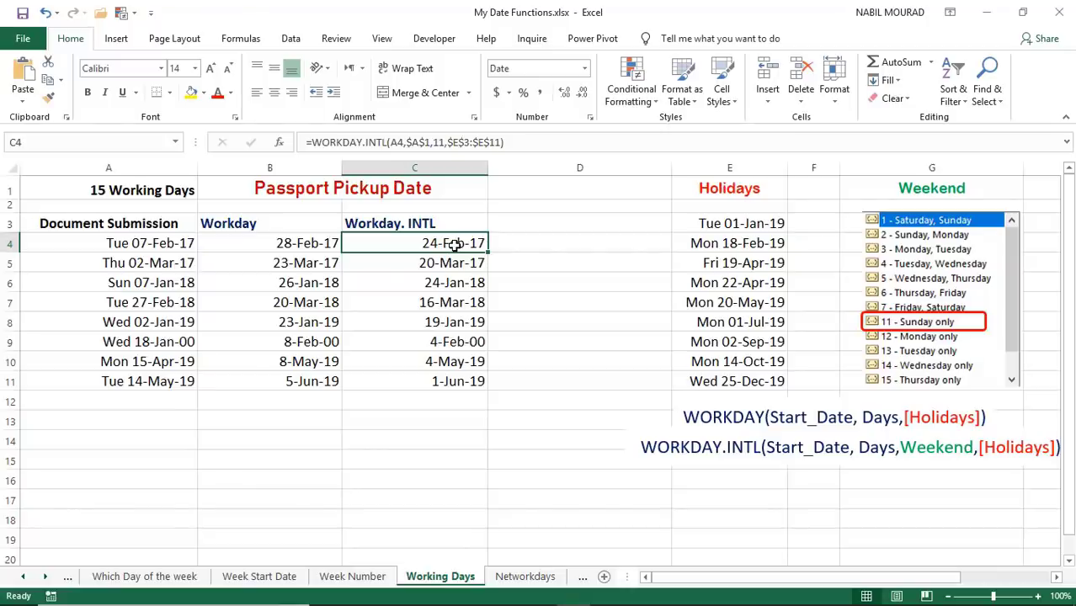
On the Networkdays sheet, enter =NETWORKDAYS(B4,B5) in cell D4 to count the working days between the two dates
key(ctrl+Page_Down)
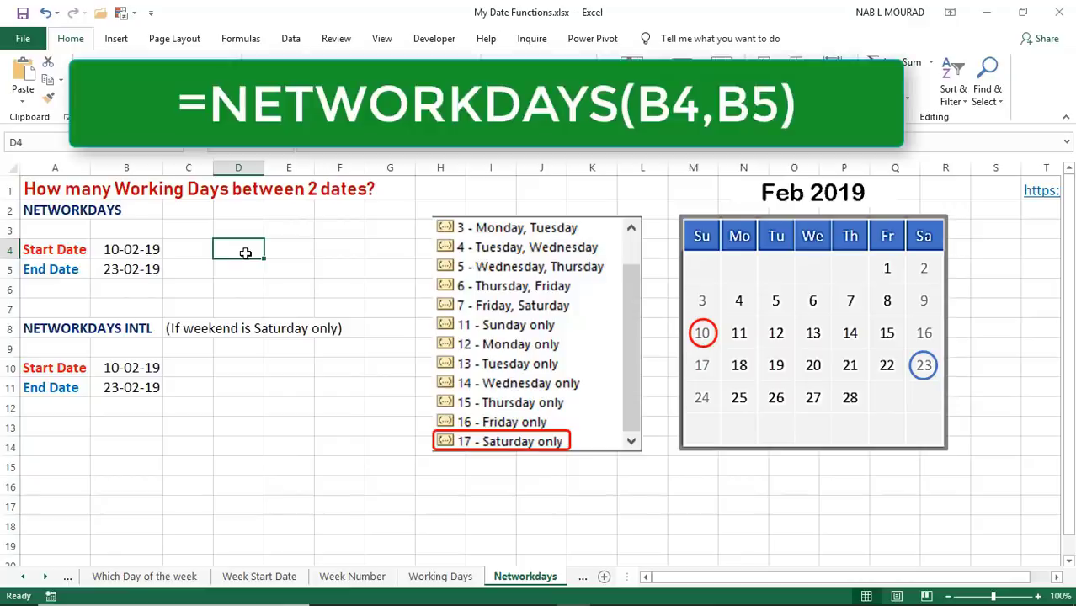
text(=n)
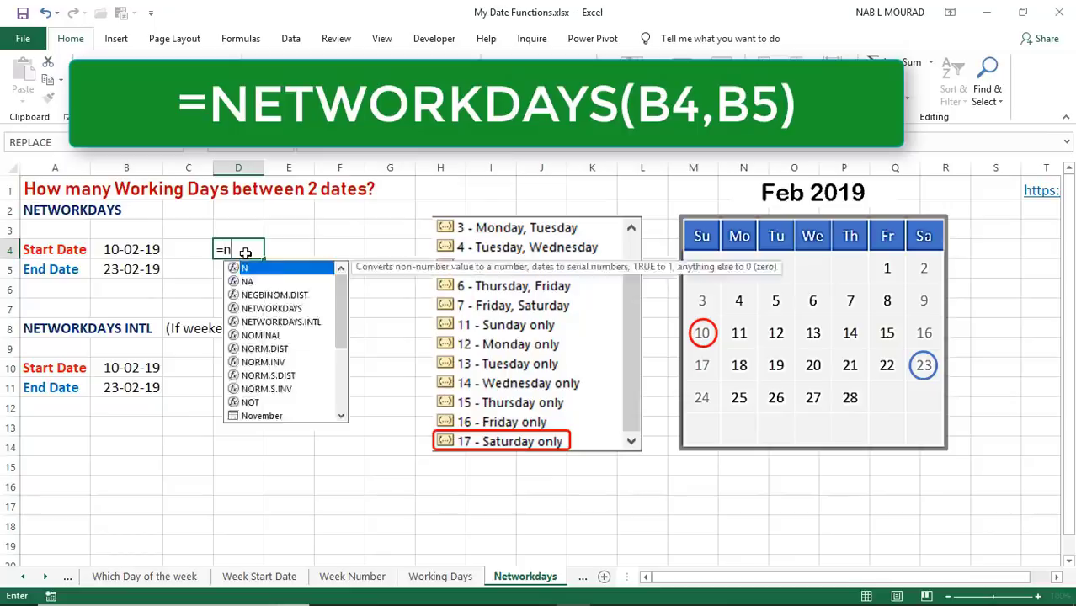
text(ETWORKDAYS()
key(Tab)
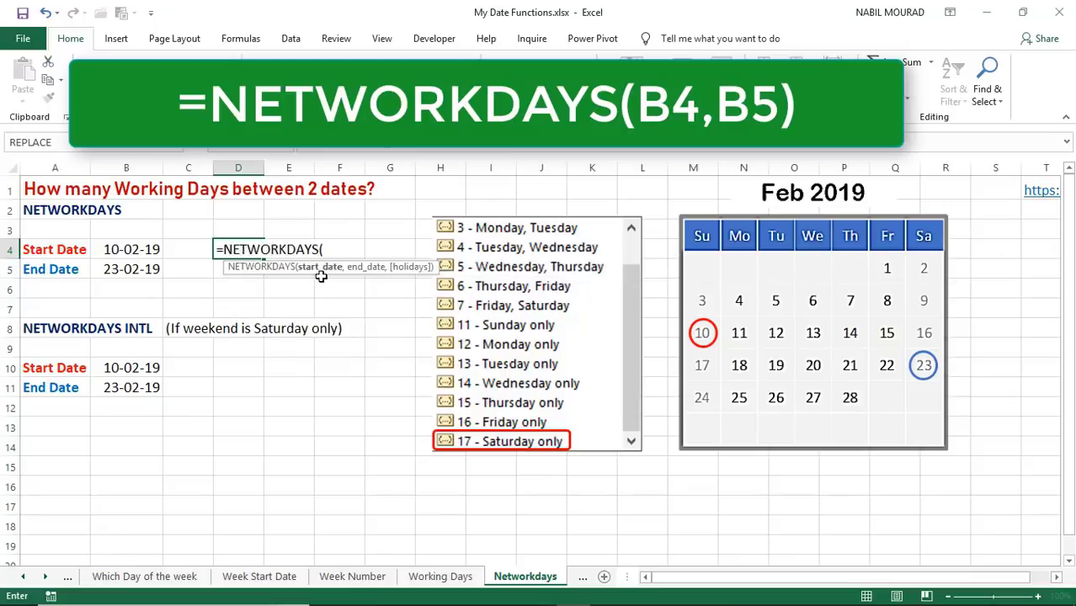
click(132, 249)
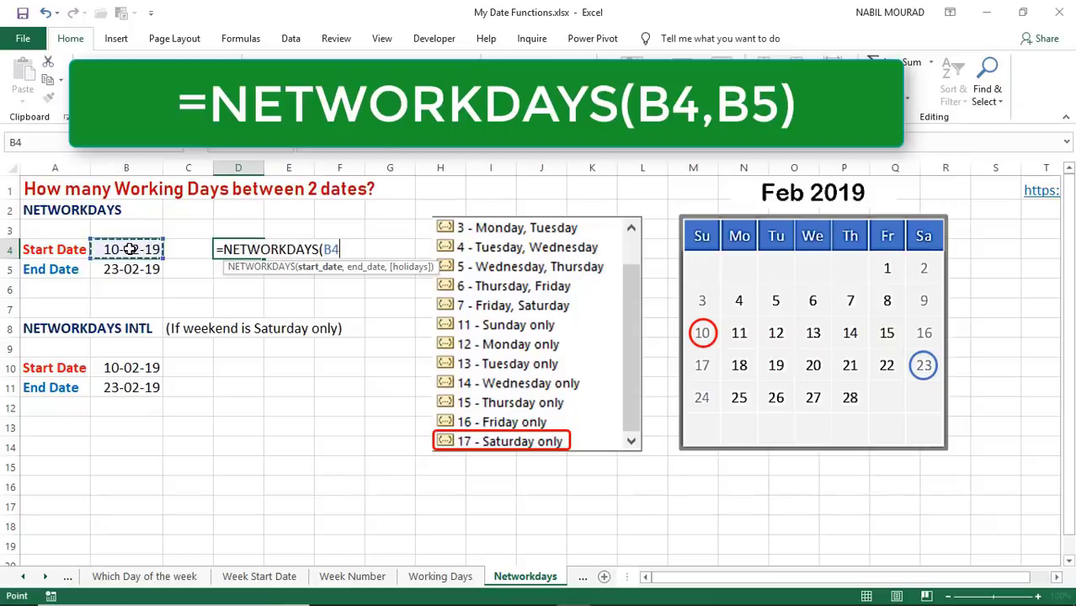
text(,)
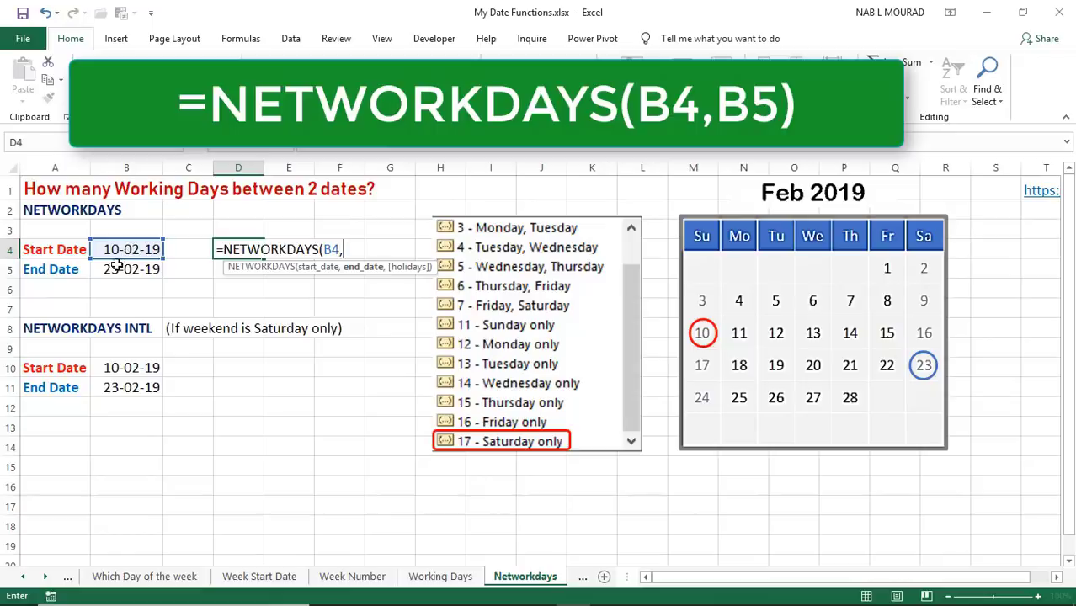
click(118, 267)
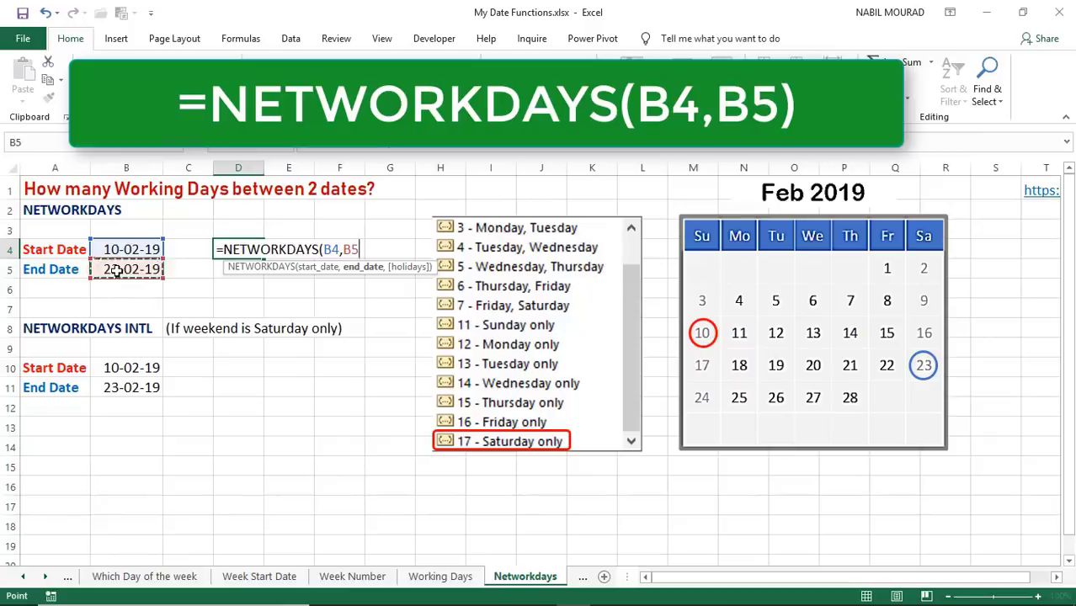
text())
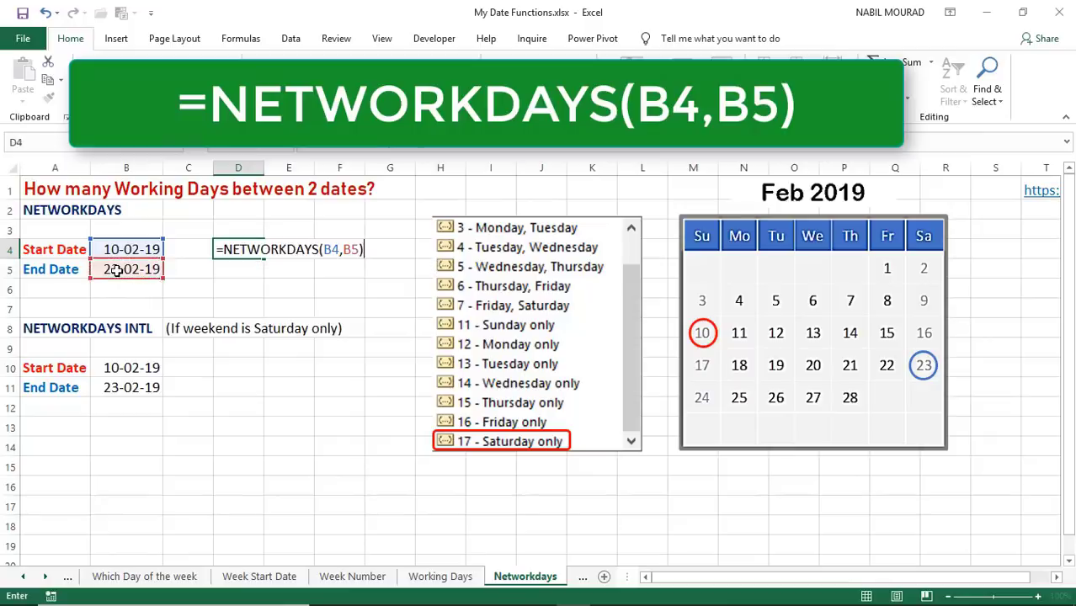
key(Return)
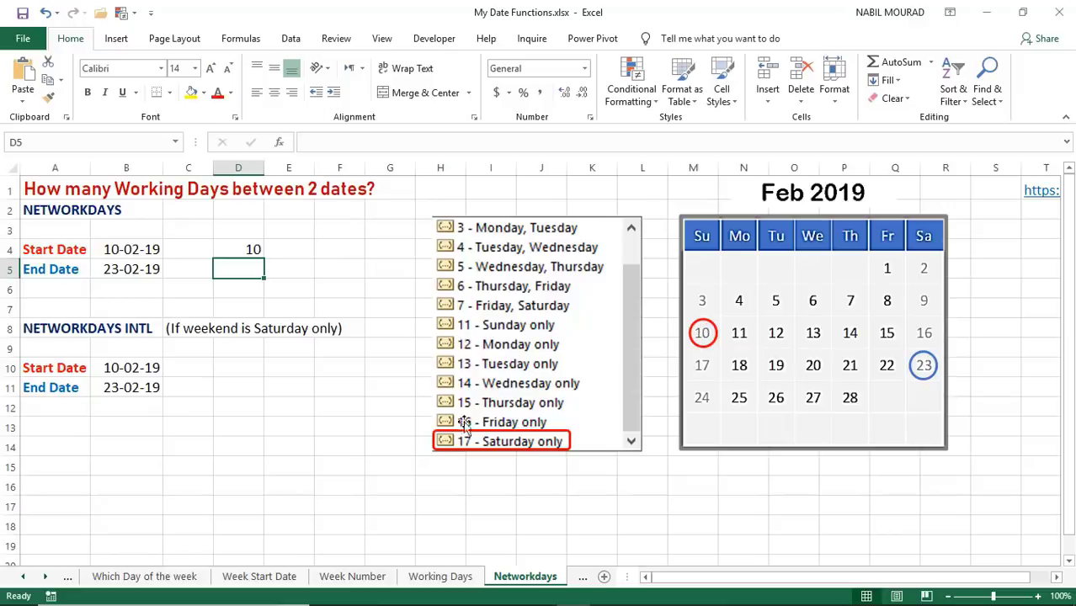
Enter =NETWORKDAYS.INTL(B10,B11,17) in cell D10 to count working days with only Saturday as the weekend
click(238, 368)
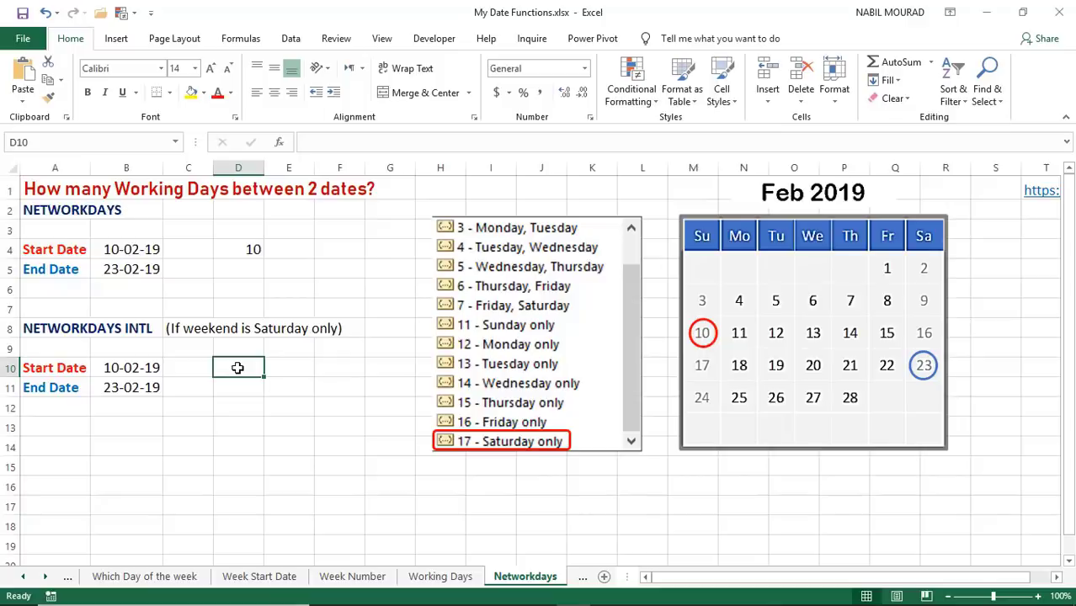
text(=n)
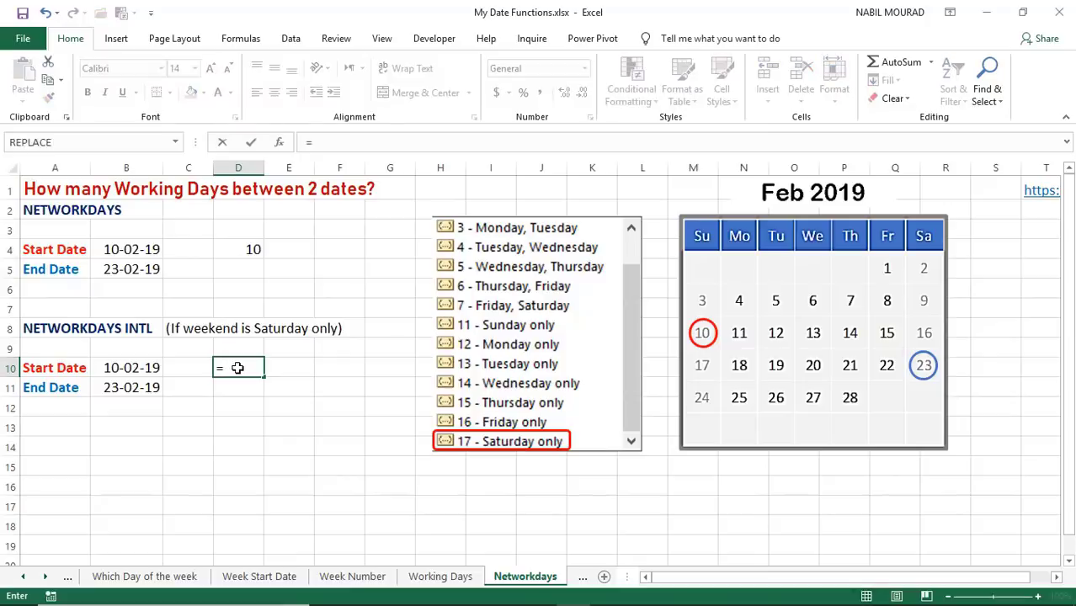
key(Down)
key(Down)
key(Down)
key(Down)
key(Tab)
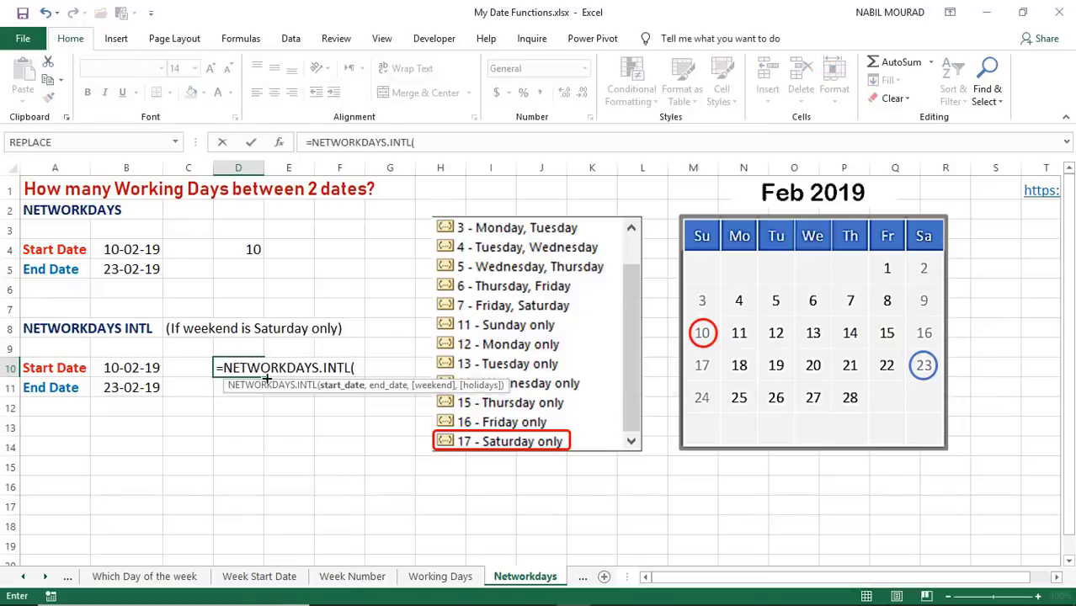
click(111, 367)
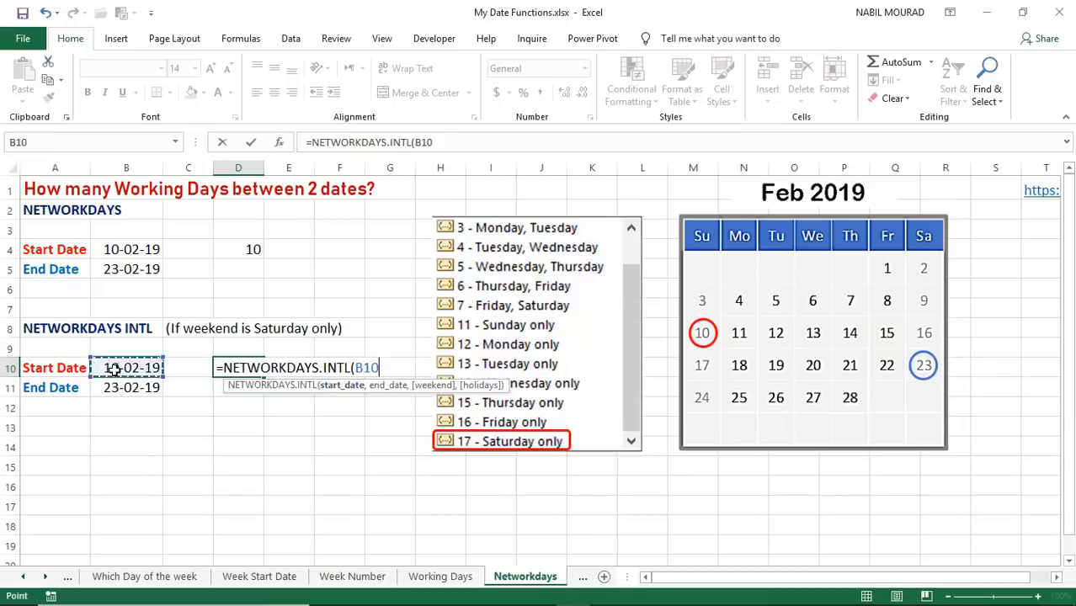
text(,)
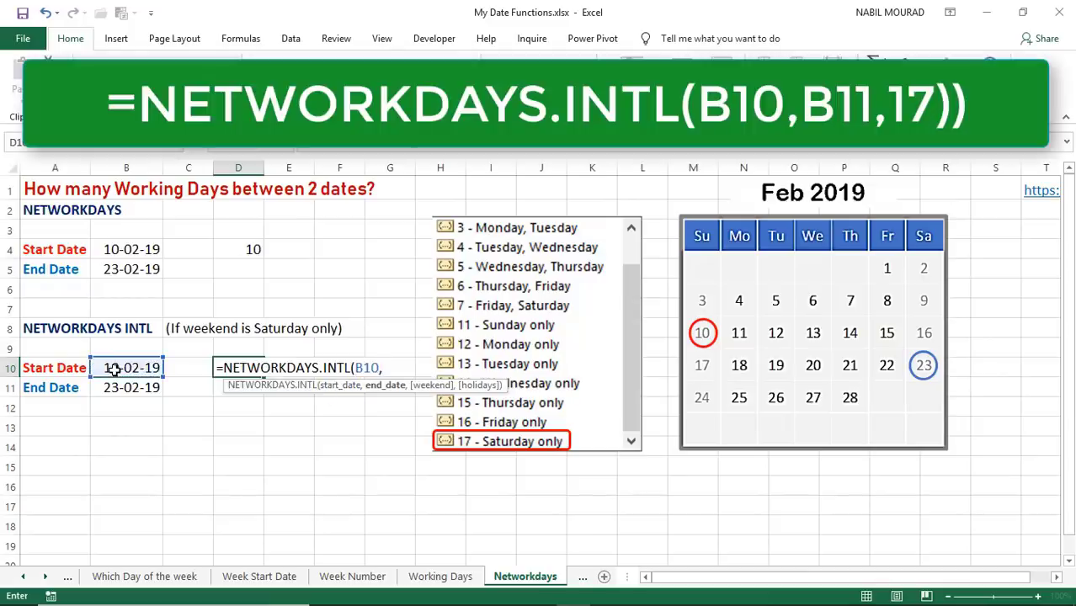
click(117, 390)
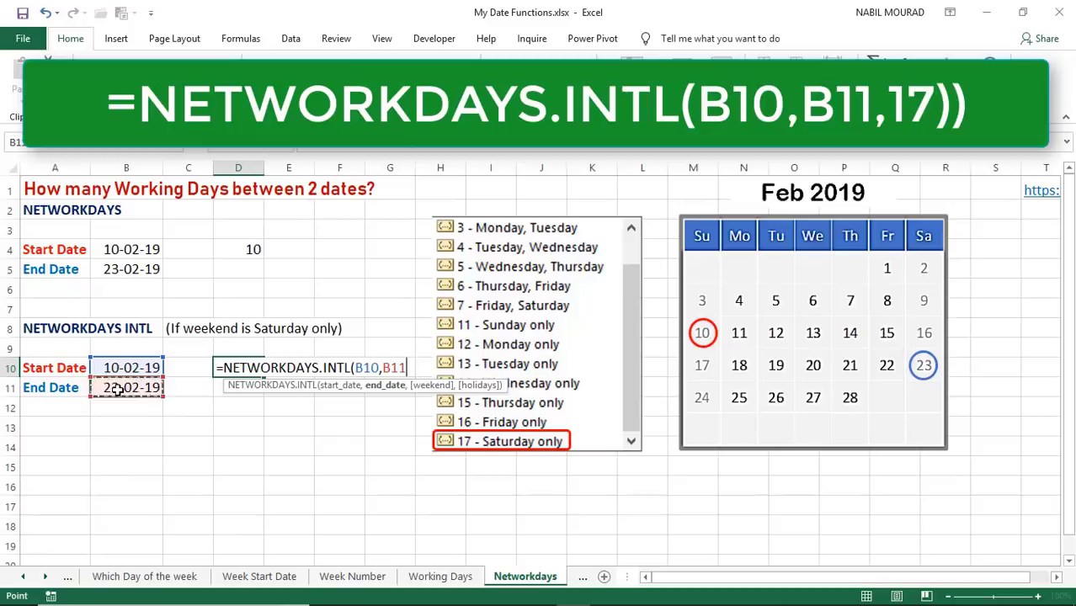
text(,)
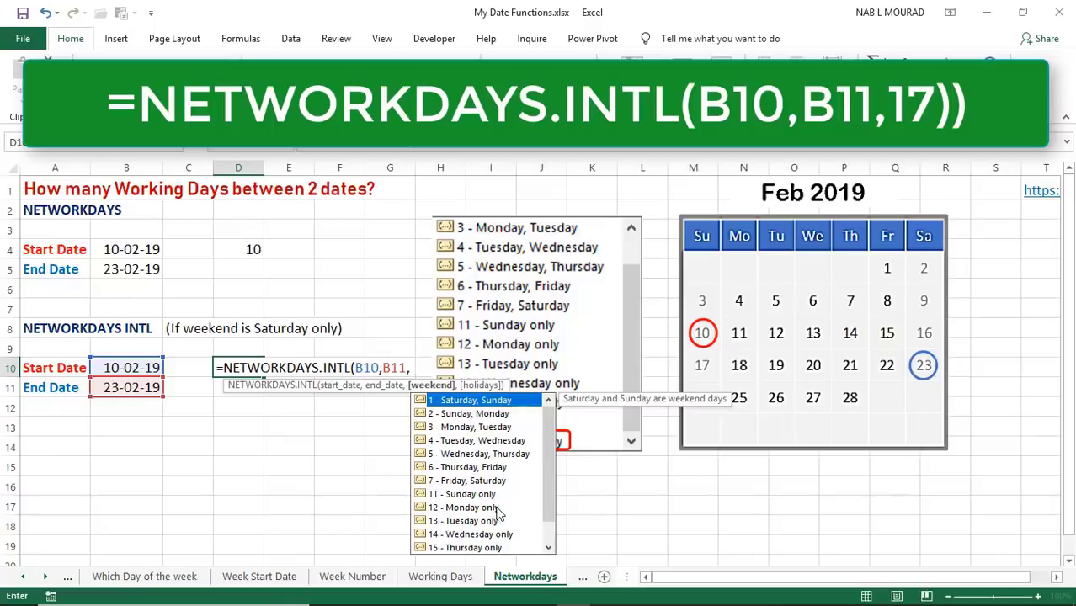
drag(550, 482, 546, 503)
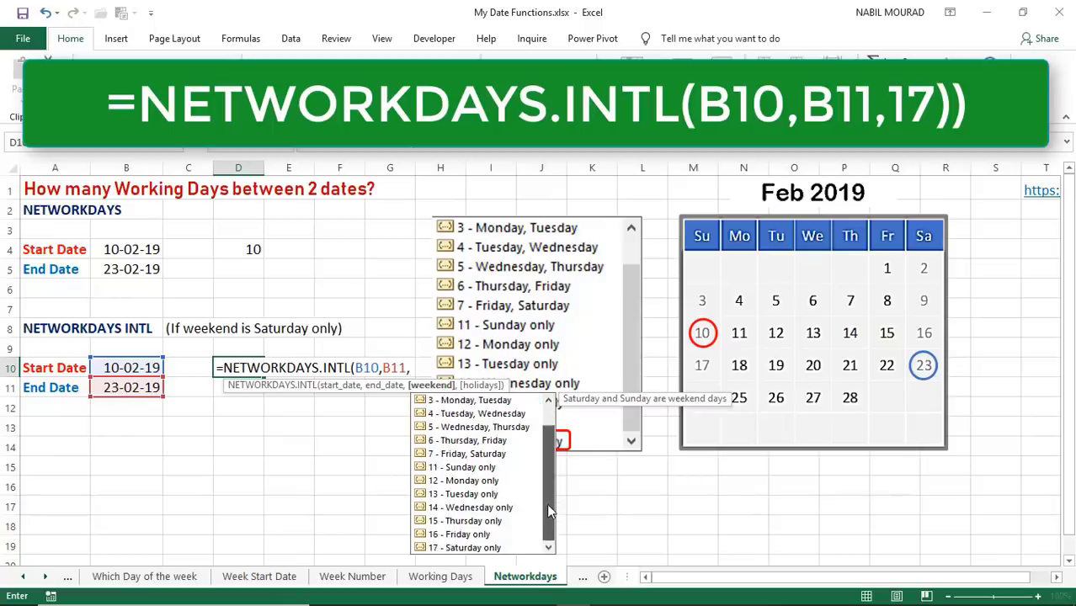
click(475, 549)
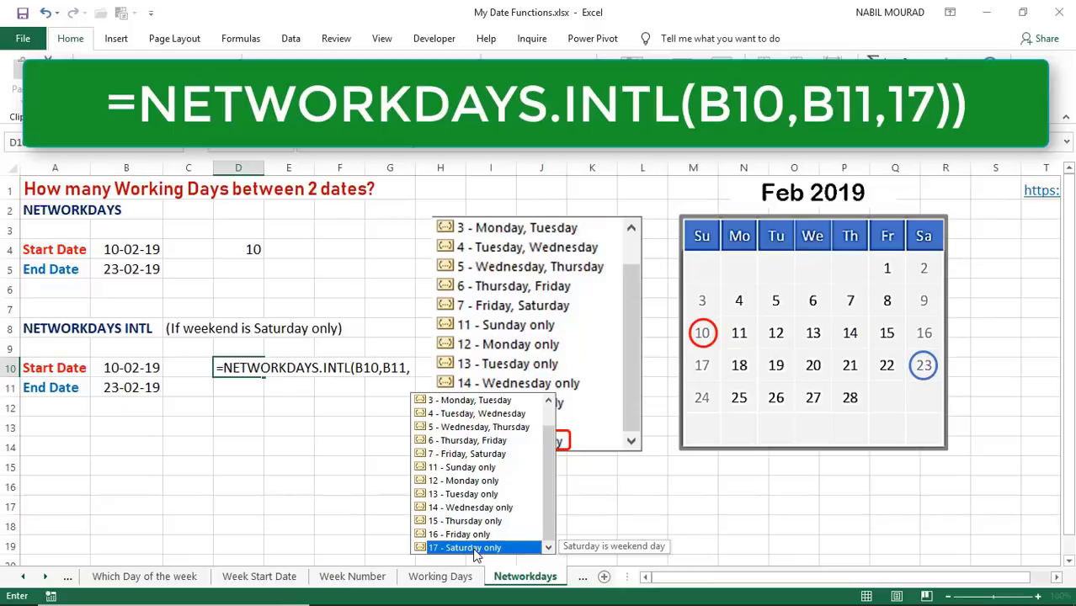
double_click(474, 547)
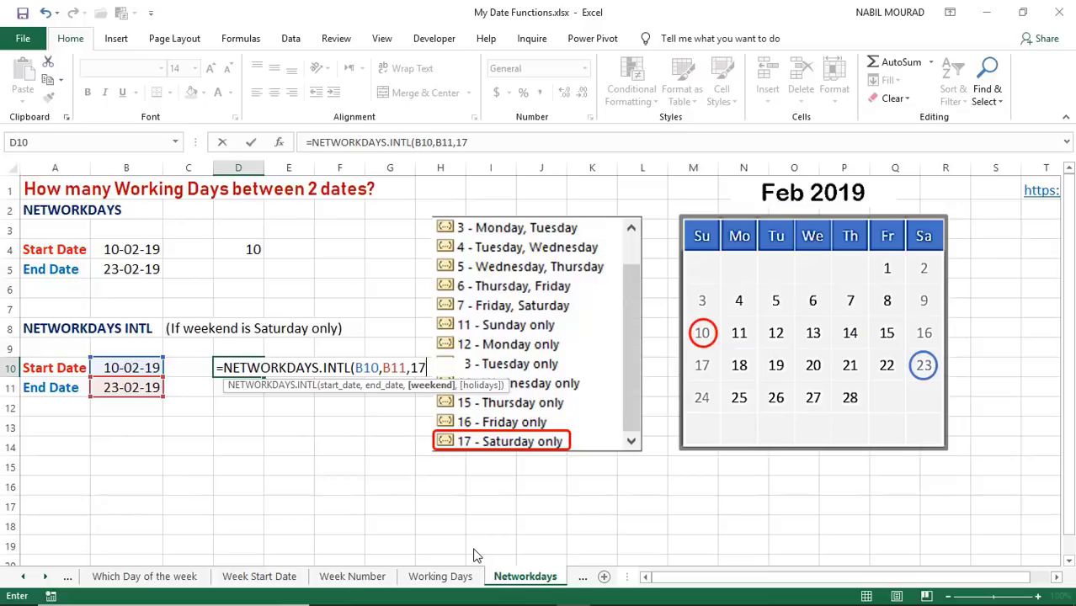
text())
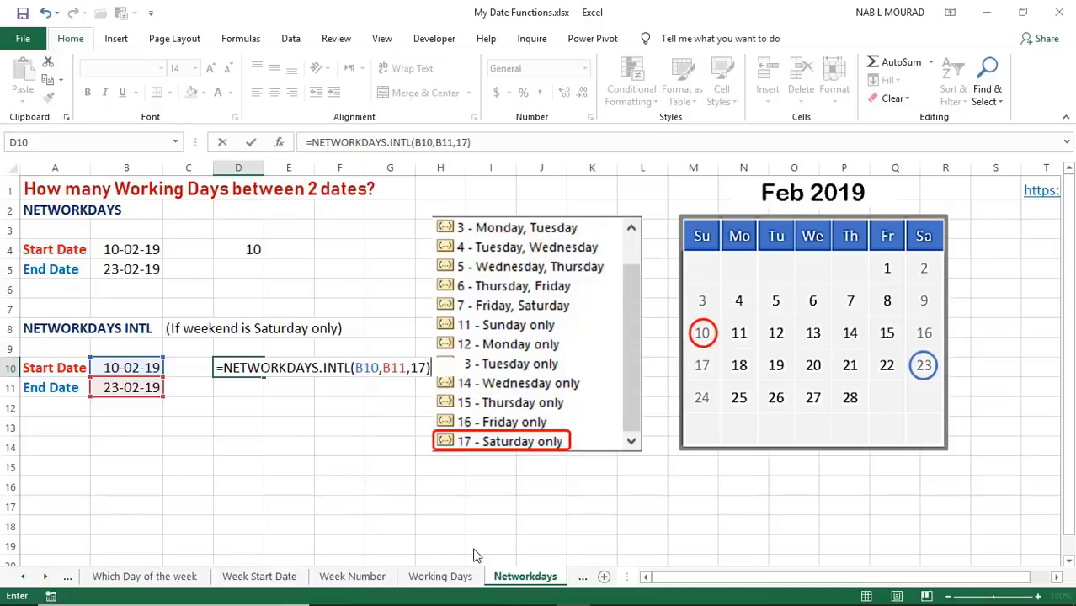
key(Return)
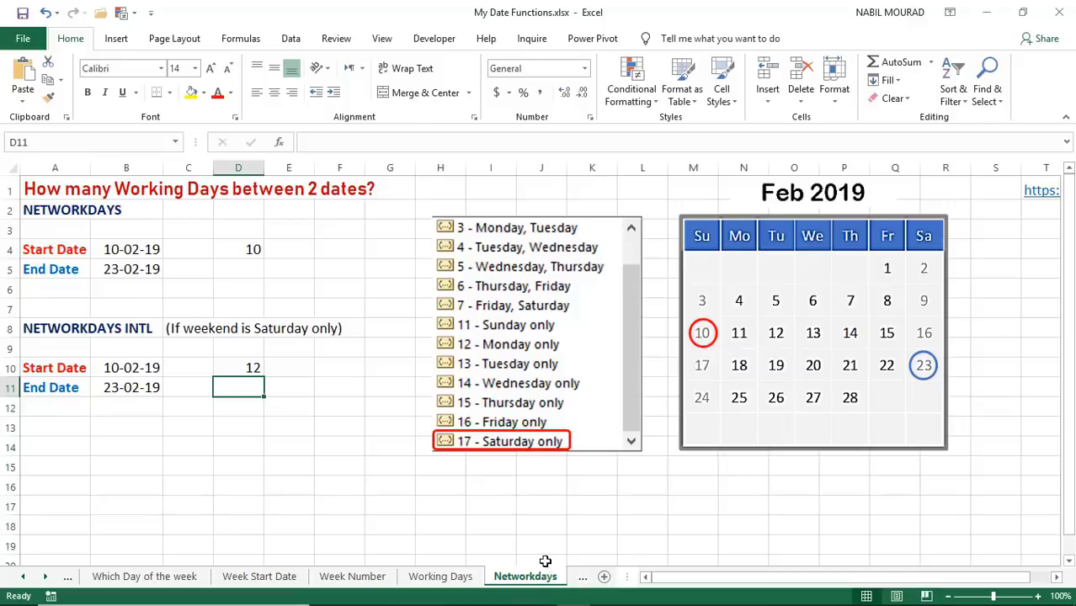
On the Mondays sheet, enter =DAYS(B4,B5) in cell B6 to return the days between the start and end dates
key(ctrl+Page_Down)
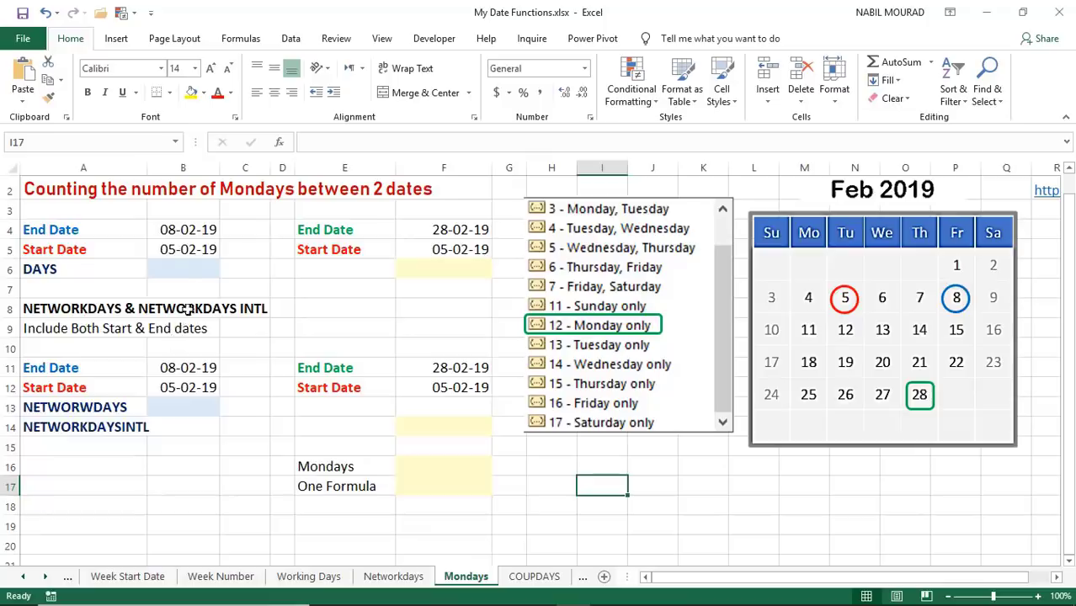
click(192, 266)
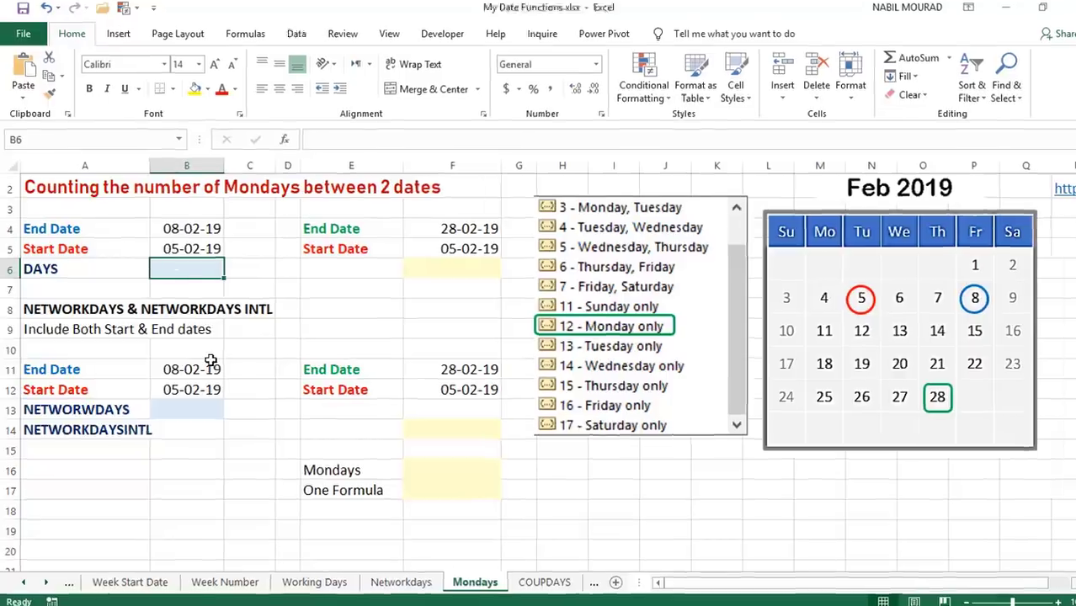
text(=days)
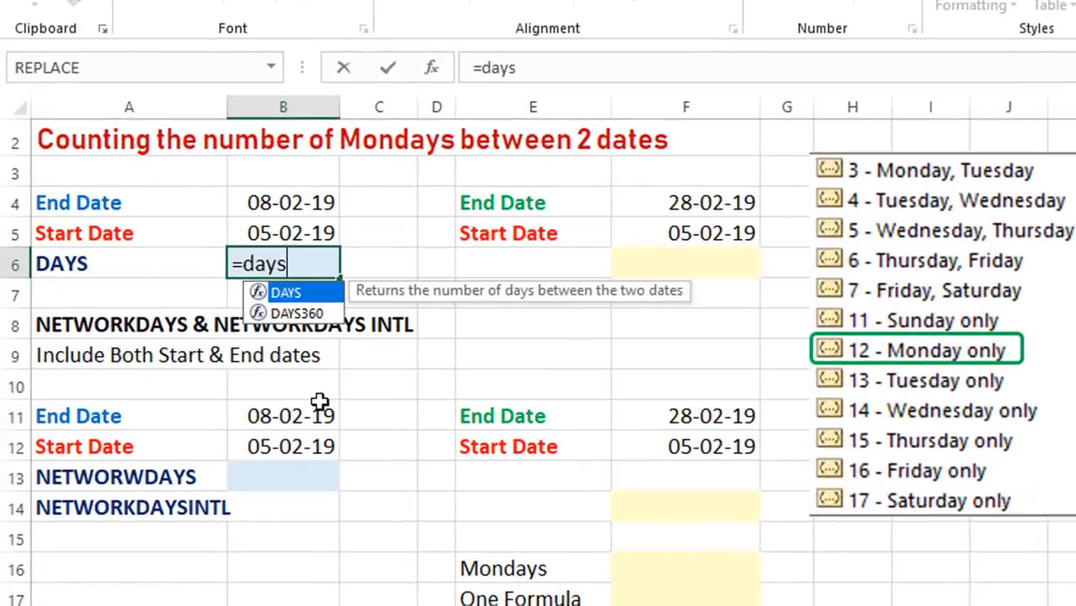
key(Tab)
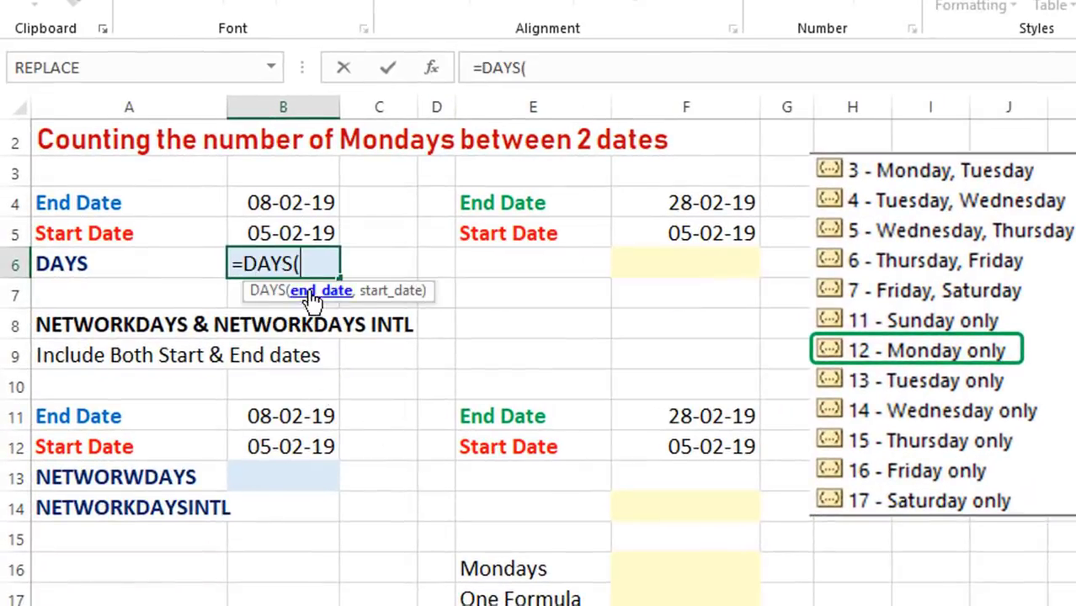
click(266, 200)
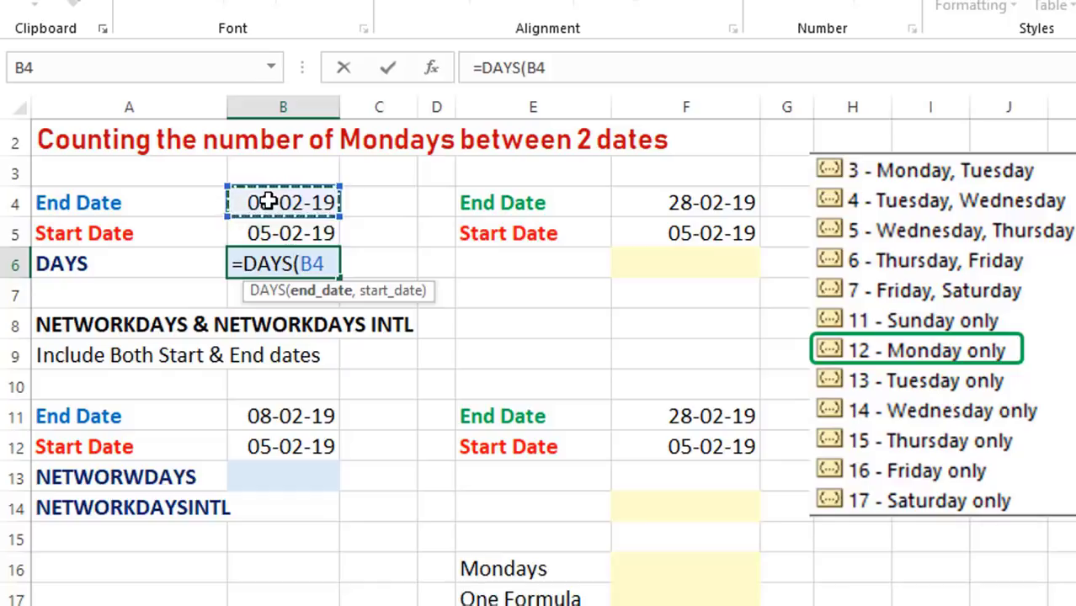
text(,)
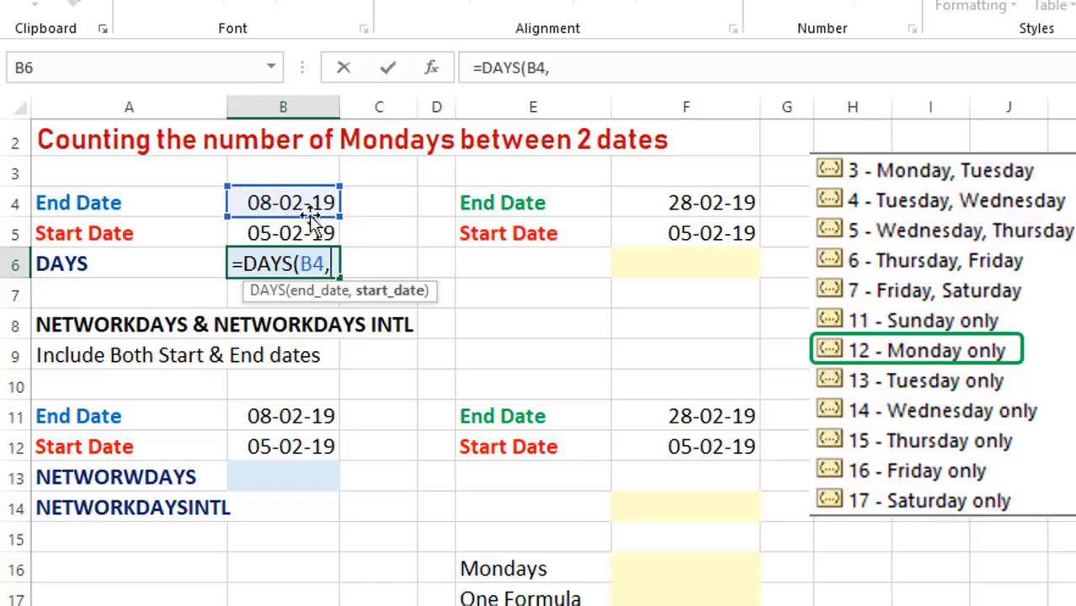
click(286, 234)
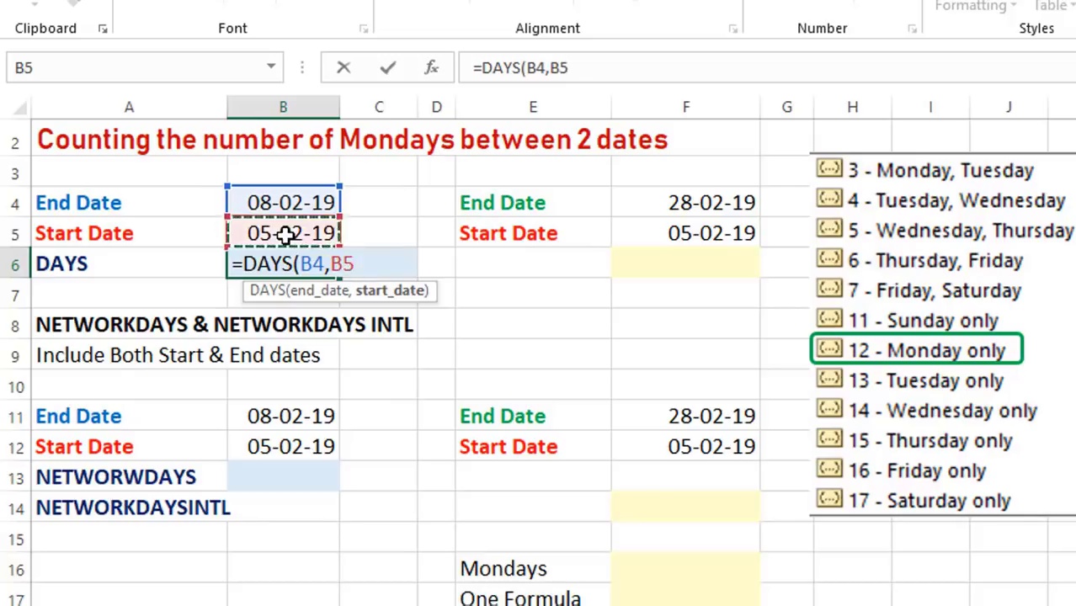
text())
key(Return)
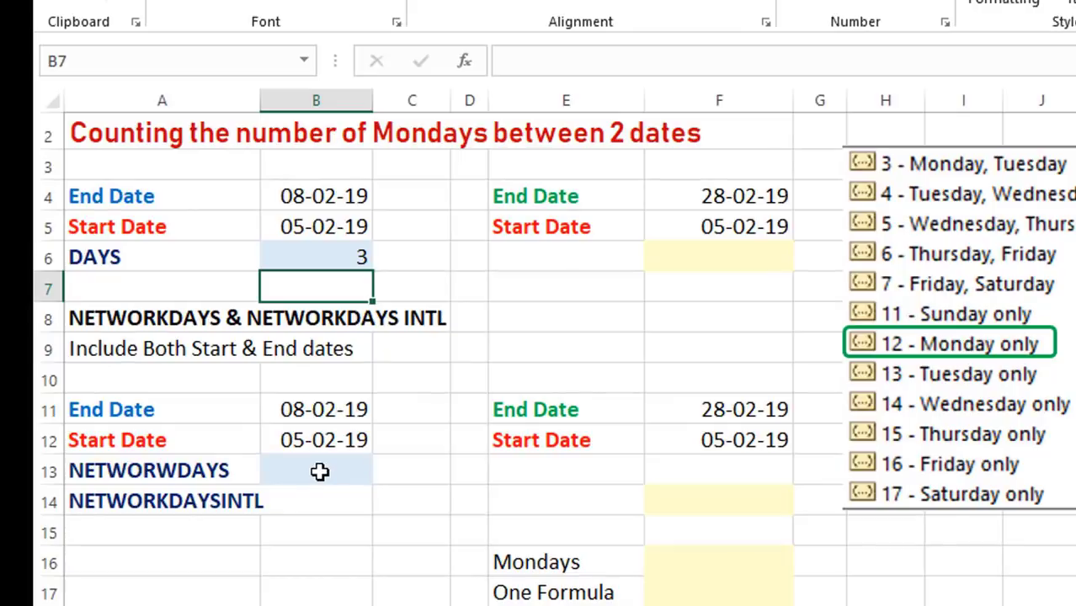
Enter =NETWORKDAYS(B12,B11) in cell B13 to count the working days including both the start and end dates
click(318, 471)
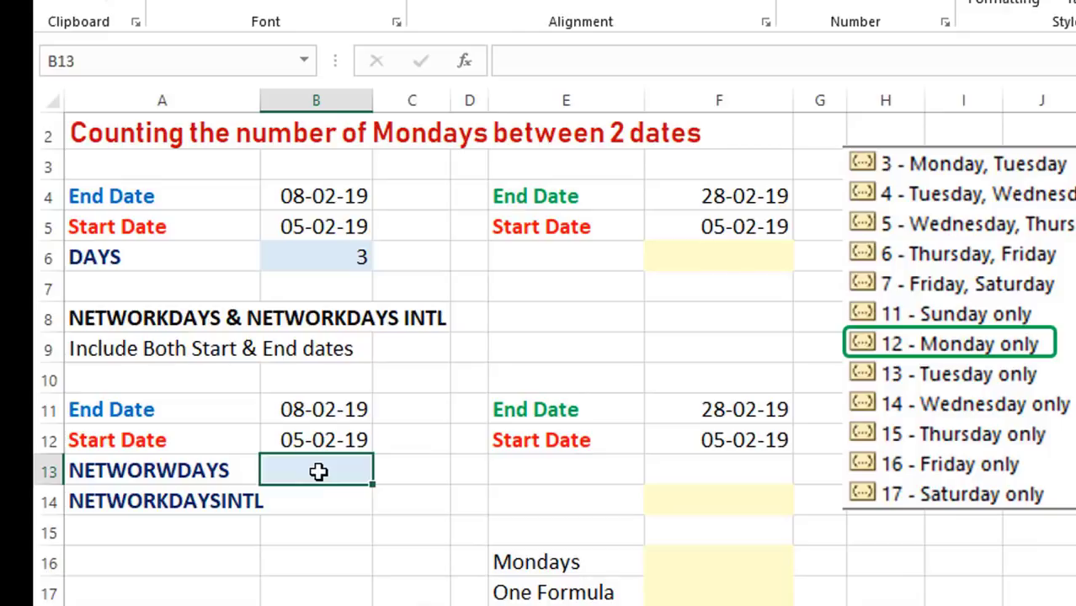
text(=)
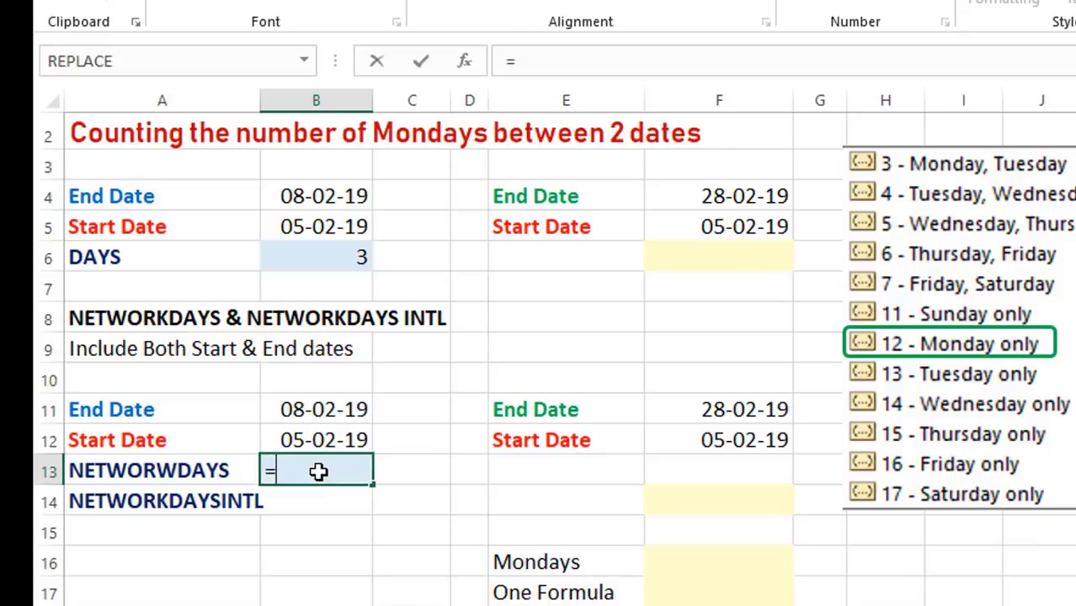
text(ne)
key(Down)
key(Tab)
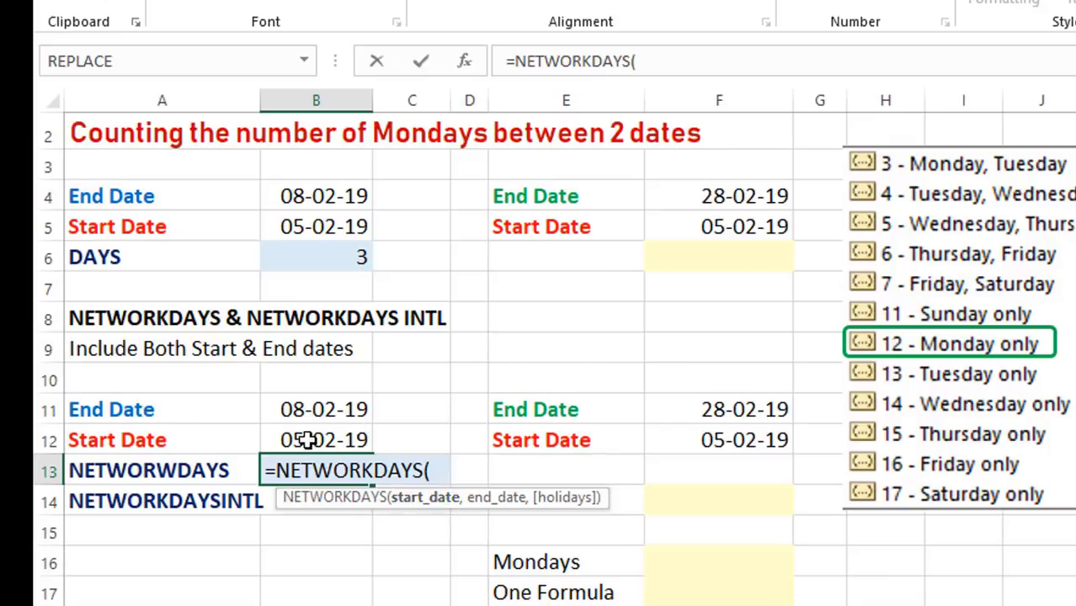
click(304, 440)
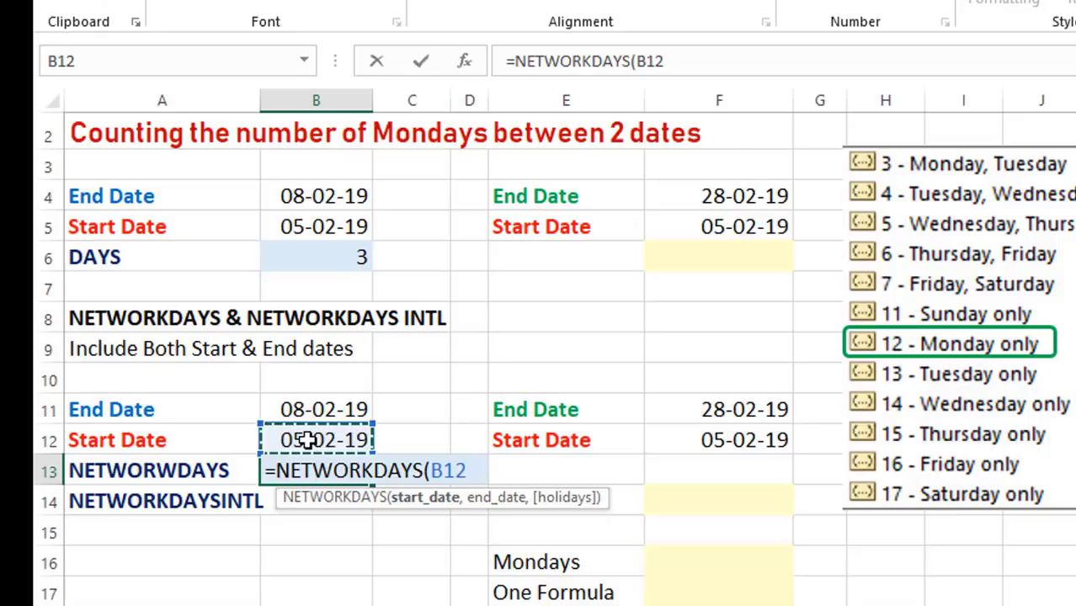
text(,)
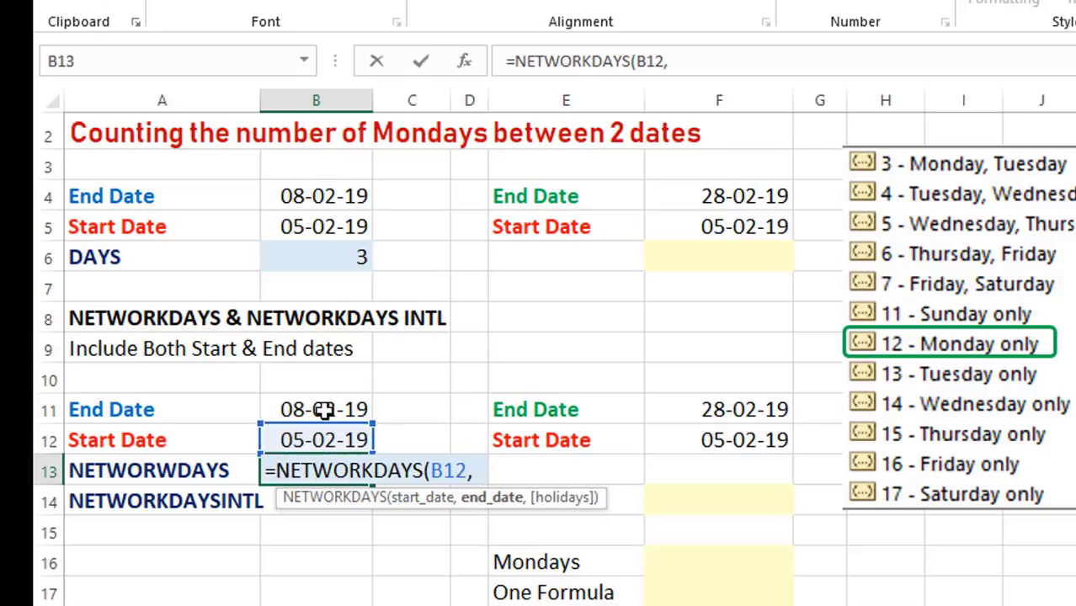
click(322, 409)
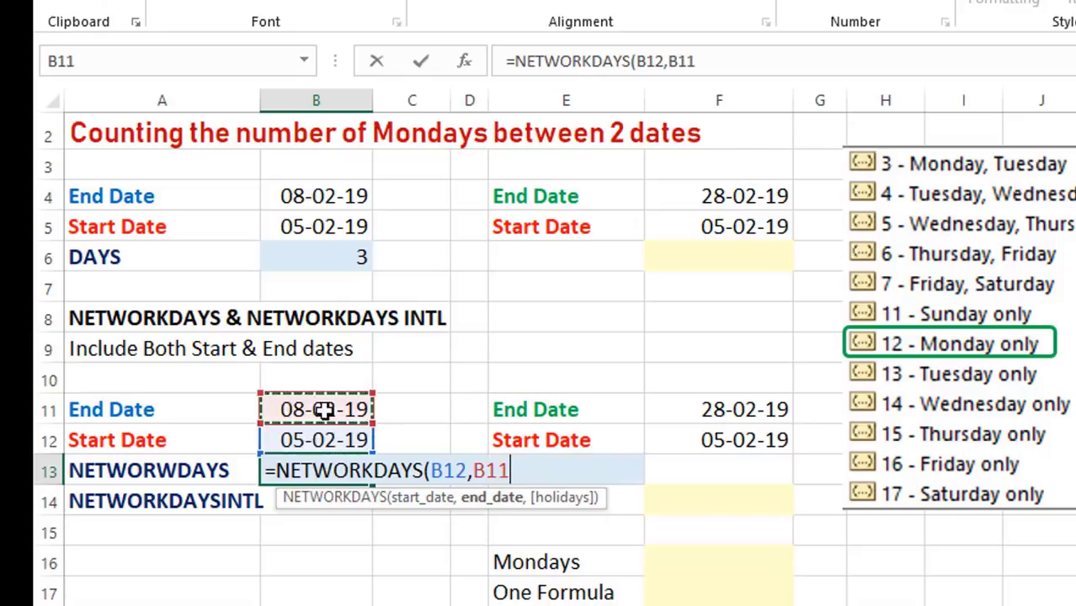
text())
key(Return)
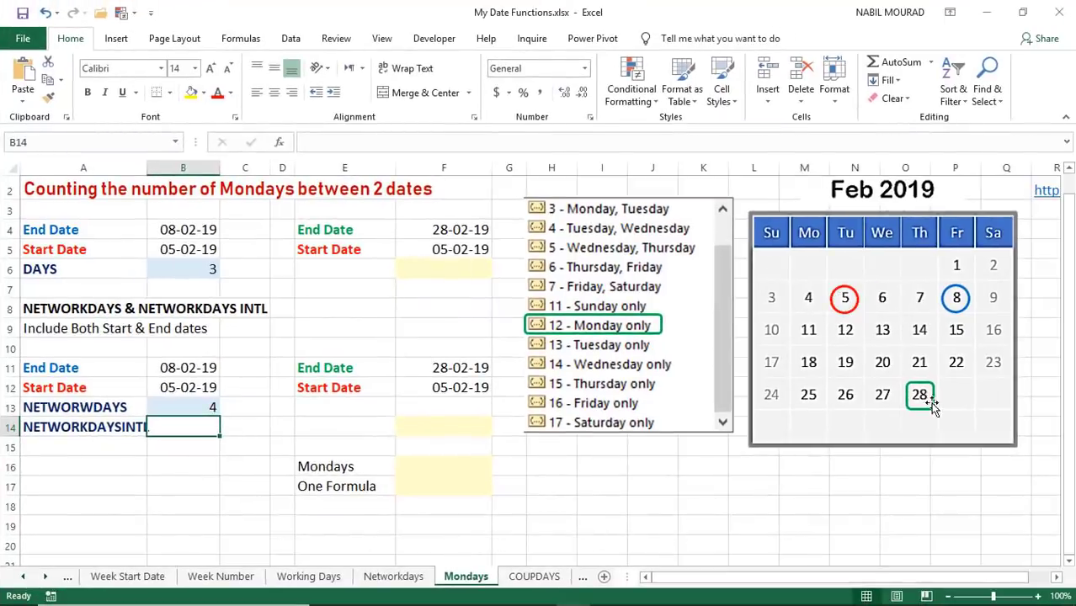
Enter =DAYS(F4,F5) in cell F6 to return the days between the dates, and format the cell as General
click(451, 265)
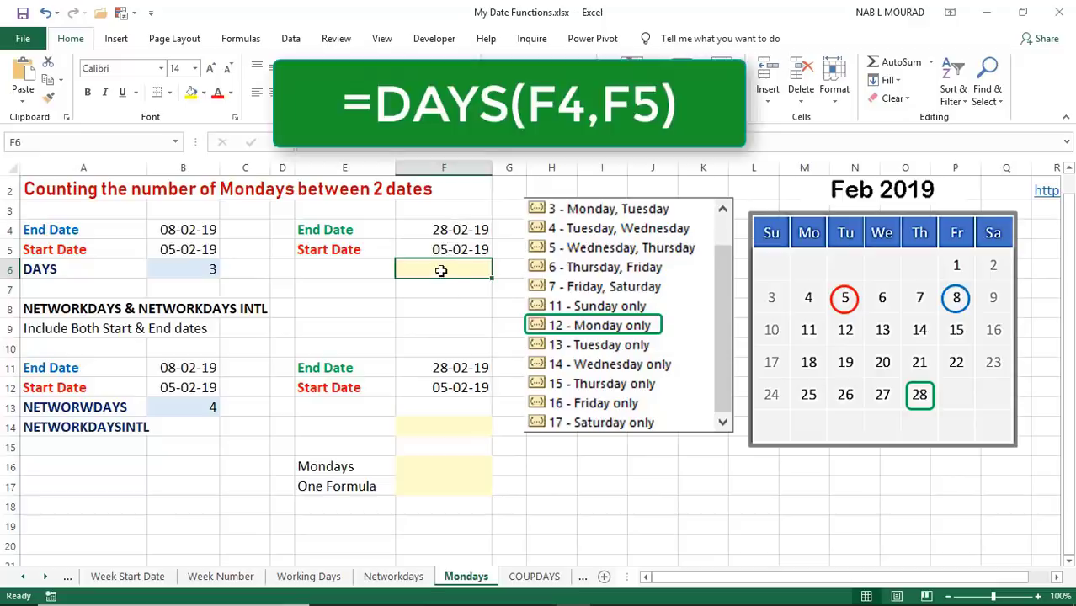
text(=days)
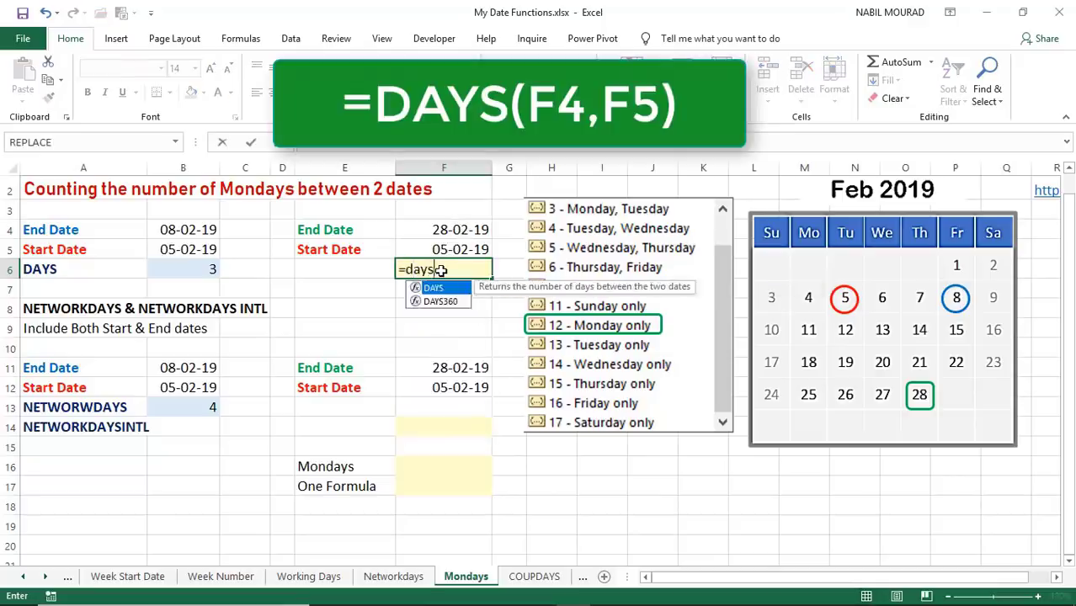
key(Tab)
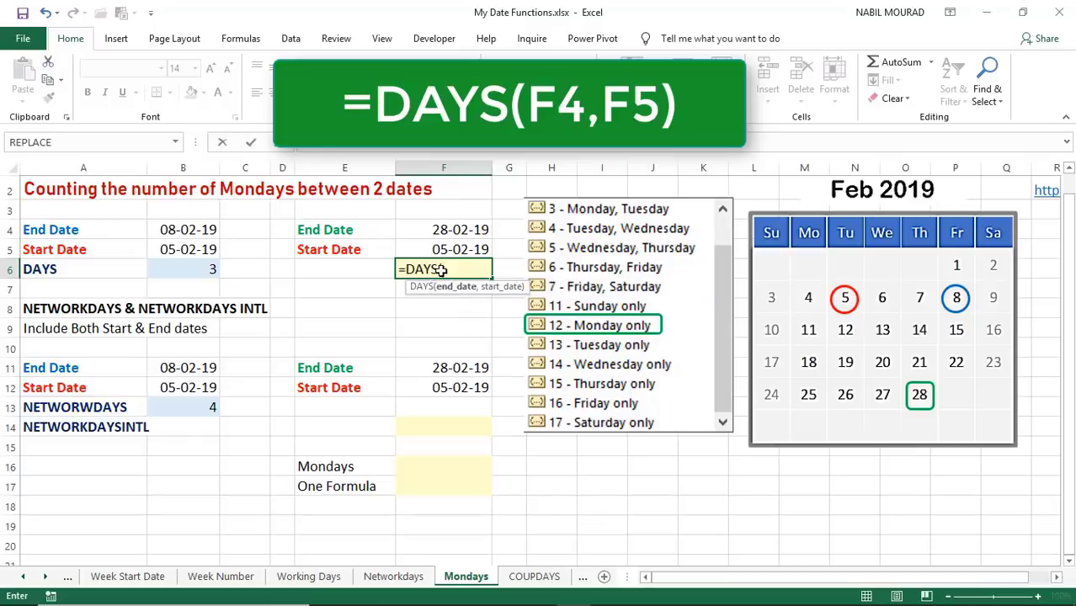
click(462, 230)
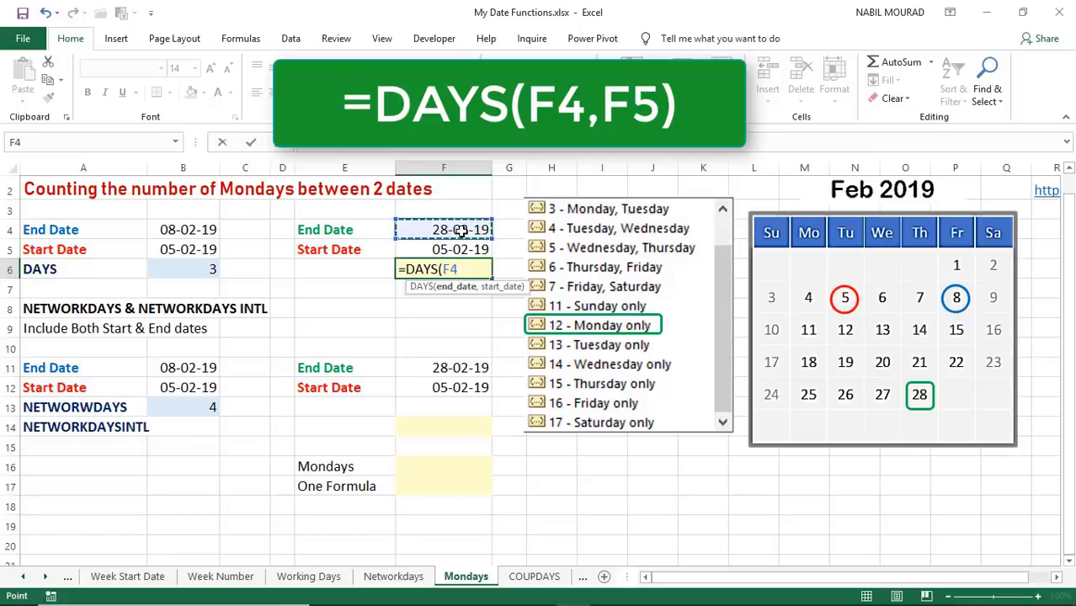
text(,)
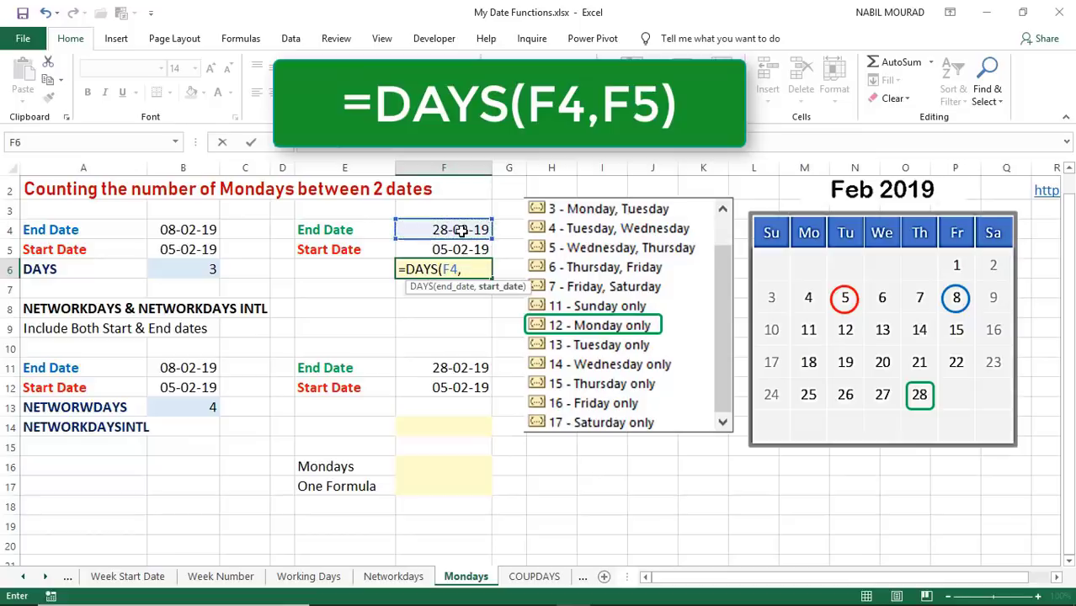
click(454, 249)
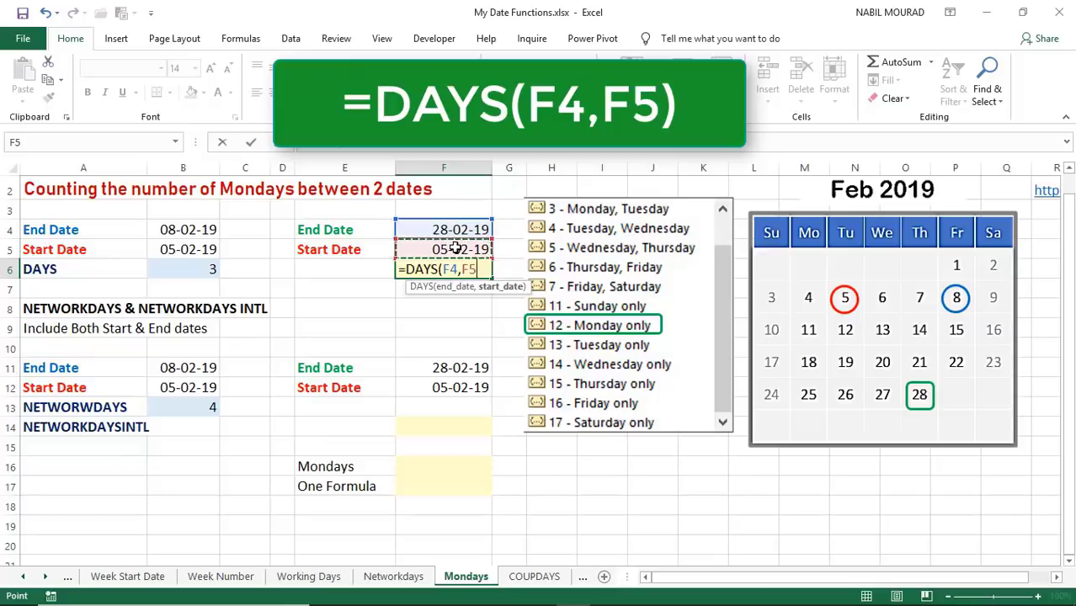
text())
key(Return)
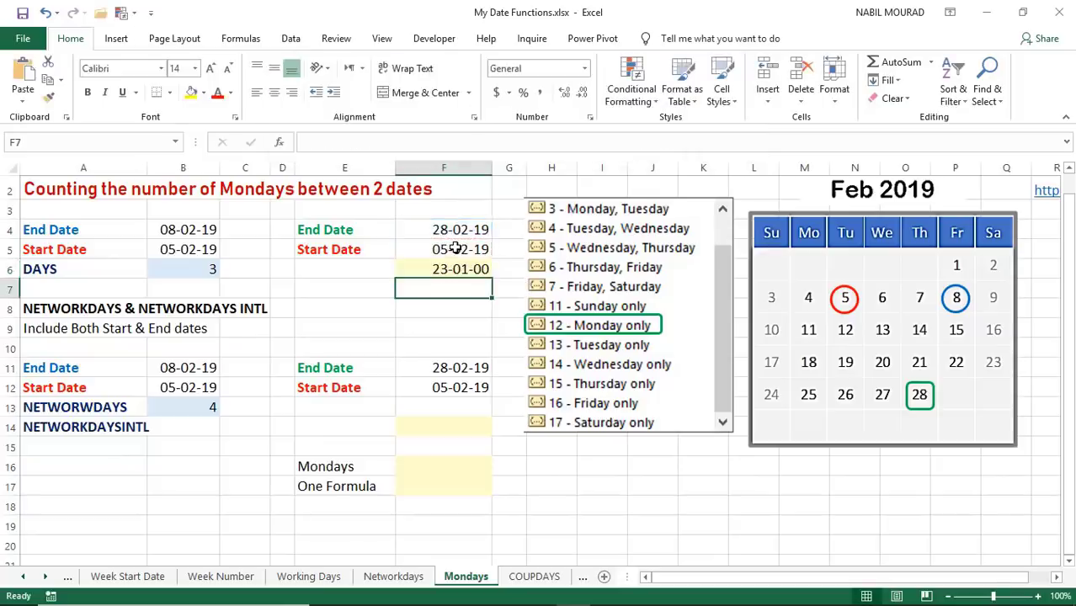
click(469, 268)
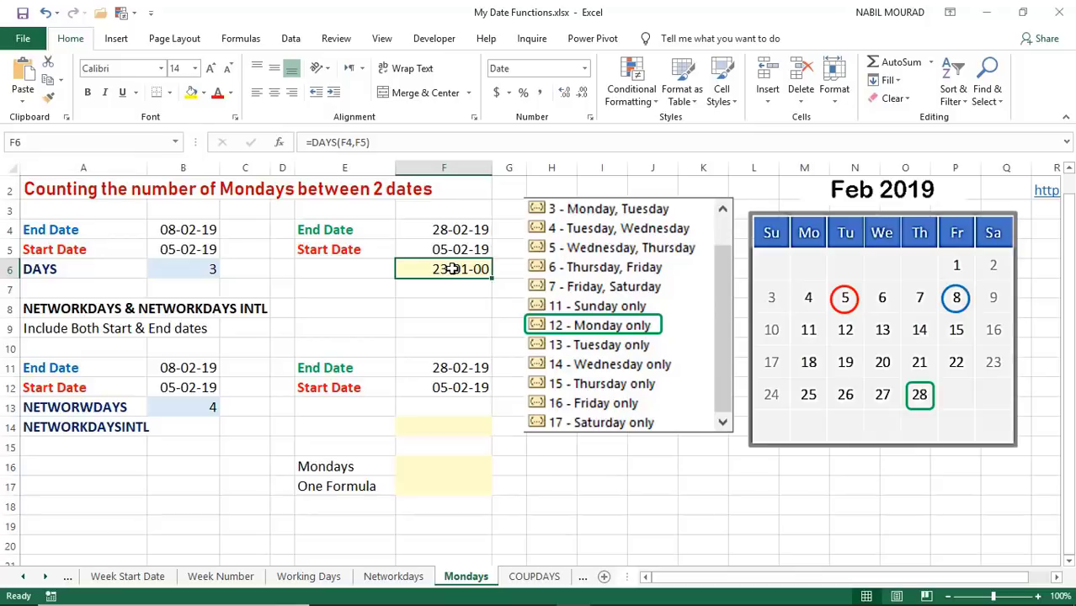
key(ctrl+shift+asciitilde)
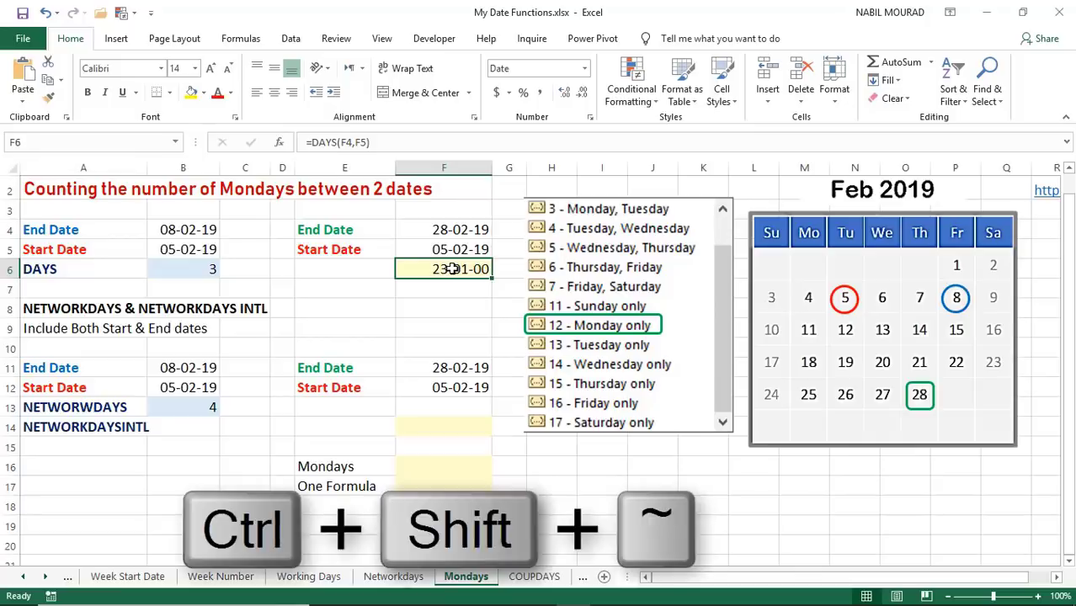
key(ctrl+shift+asciitilde)
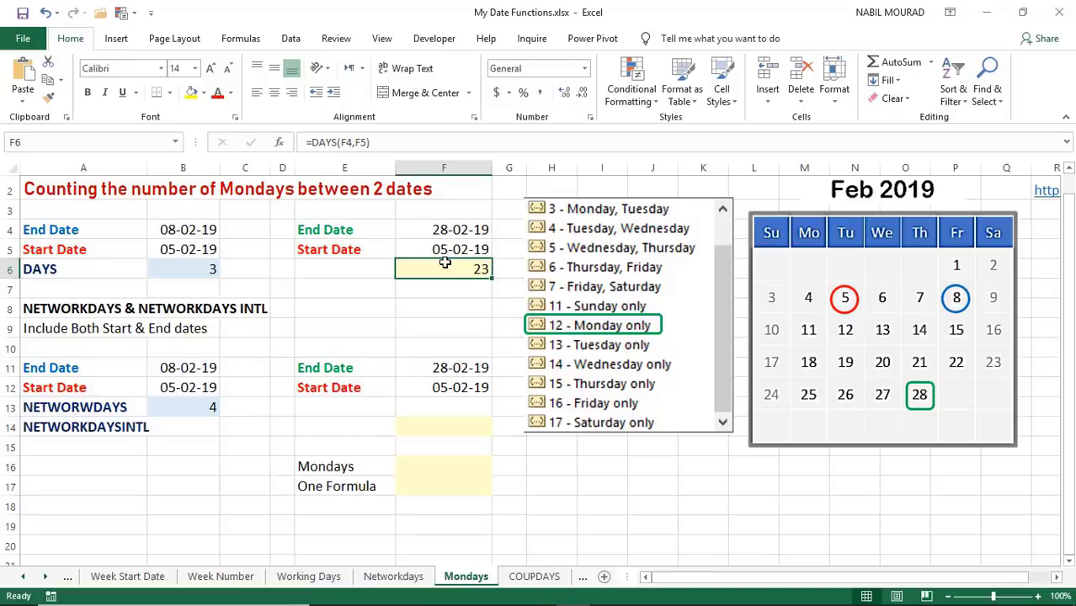
Extend the formula in cell F6 to =DAYS(F4,F5)+1 to include the start date, and reapply the General number format
key(F2)
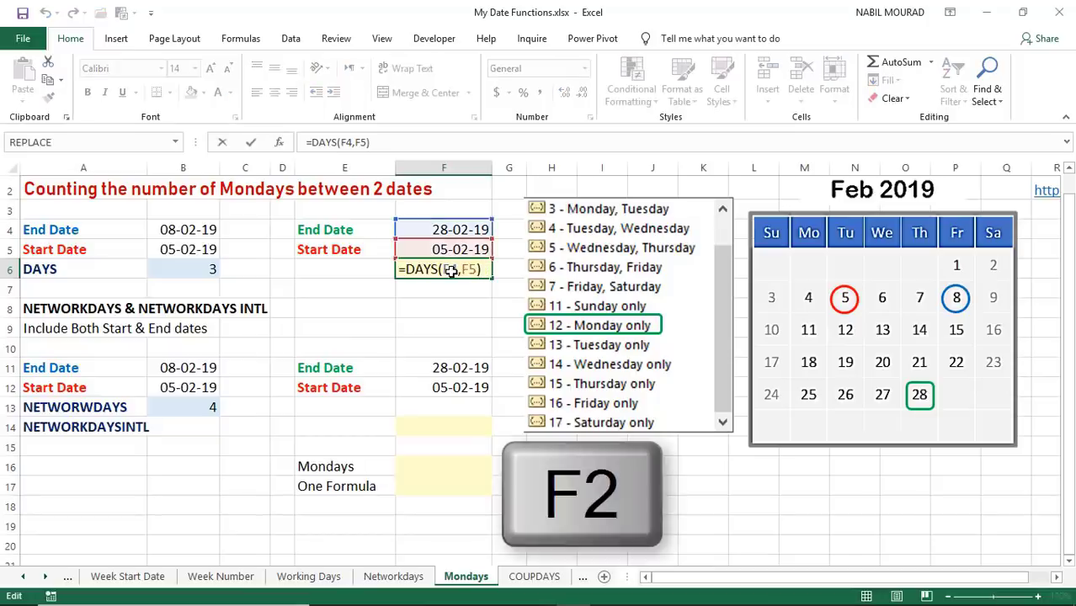
text(+1)
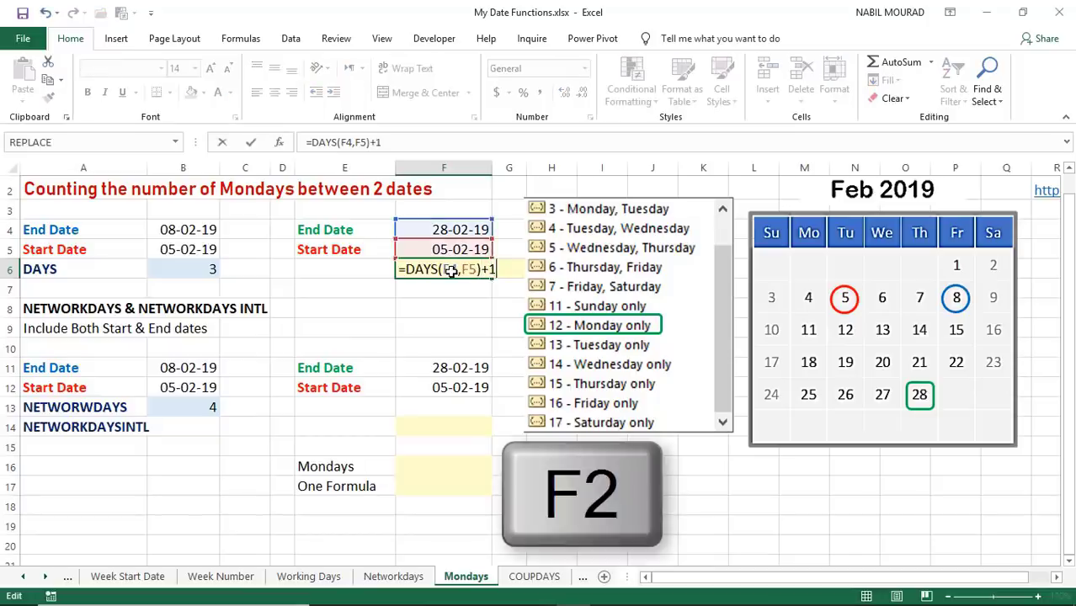
key(Return)
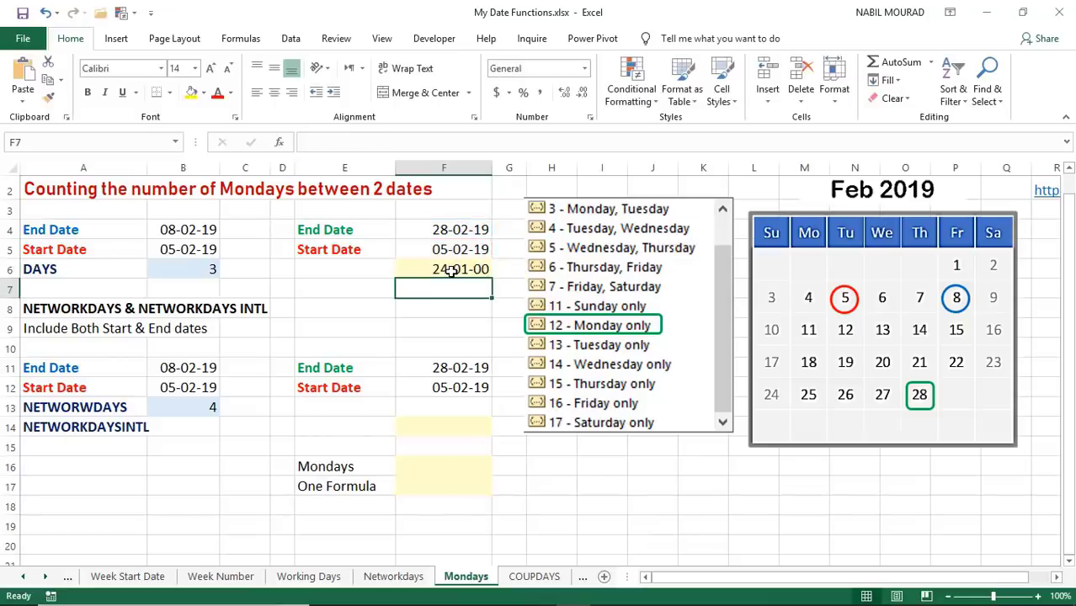
click(452, 270)
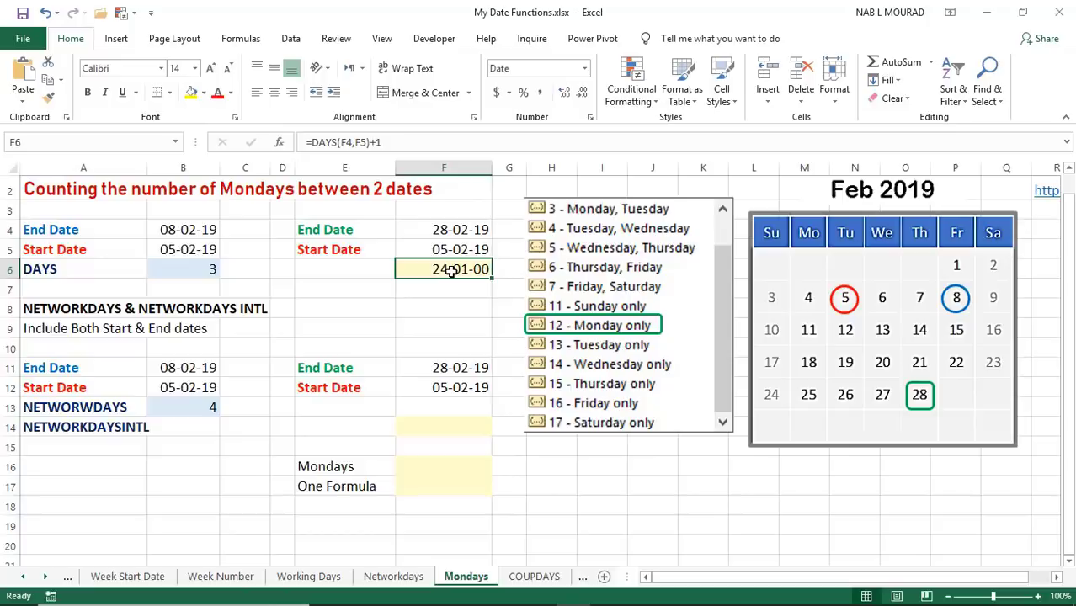
key(ctrl+shift+grave)
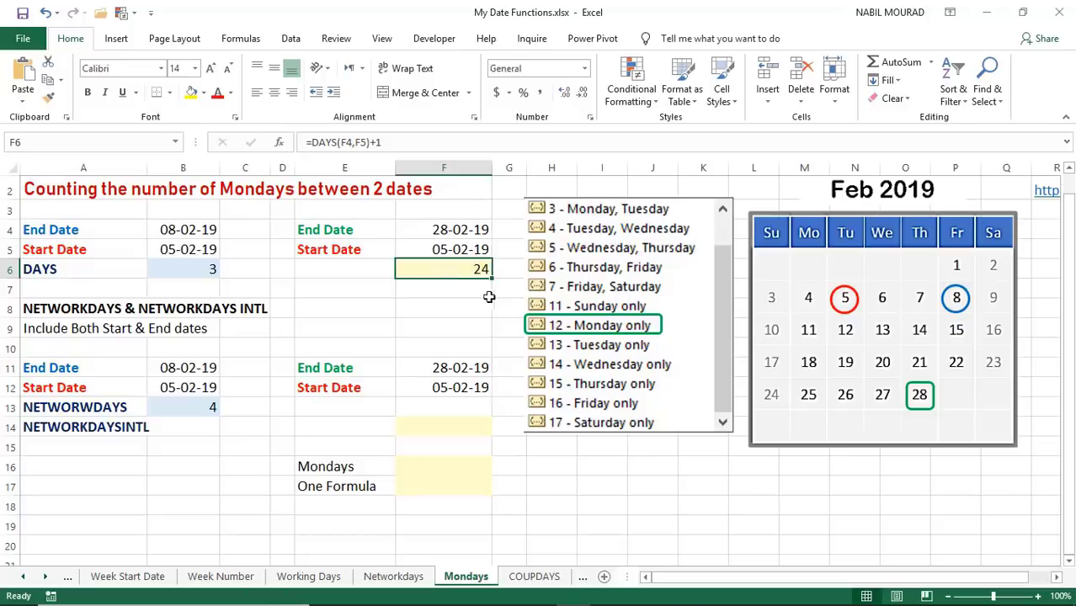
Enter =NETWORKDAYS.INTL(F12,F11,12) in cell F14 to count the days with only Monday as the weekend
click(443, 426)
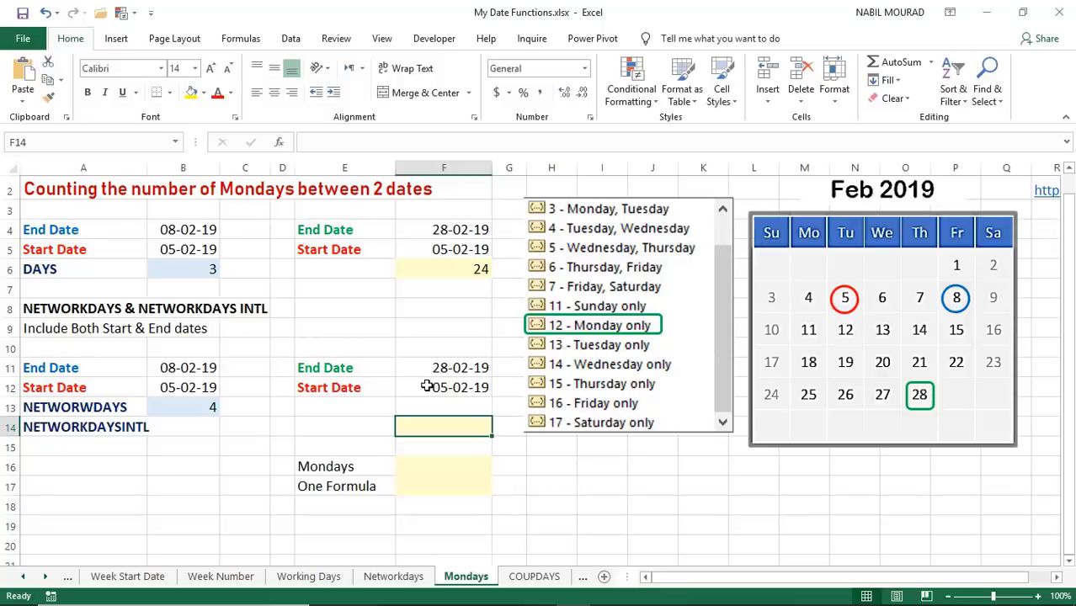
text(=netwo)
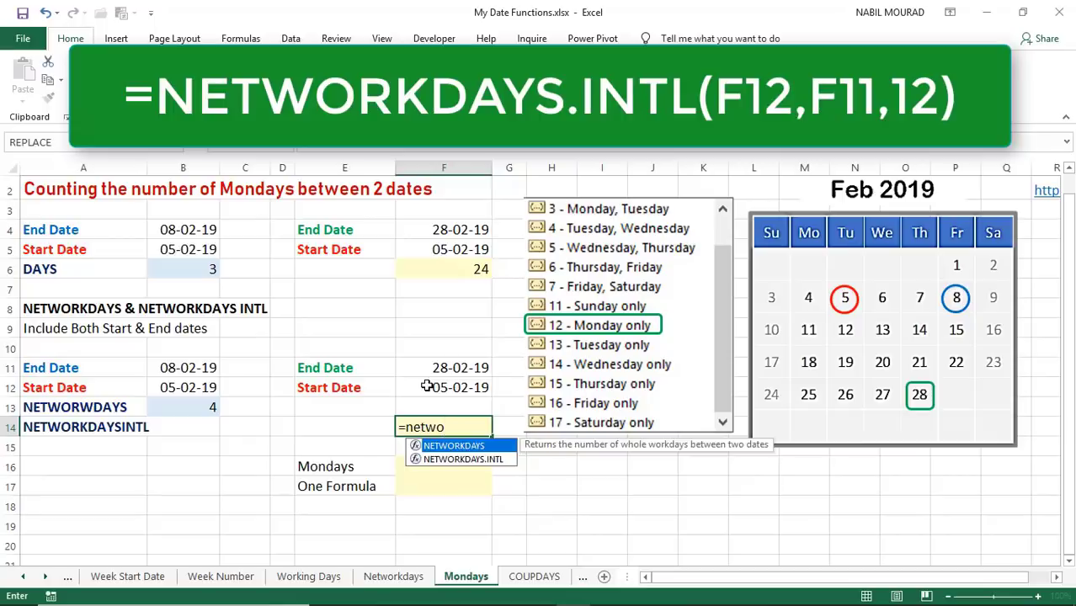
key(Down)
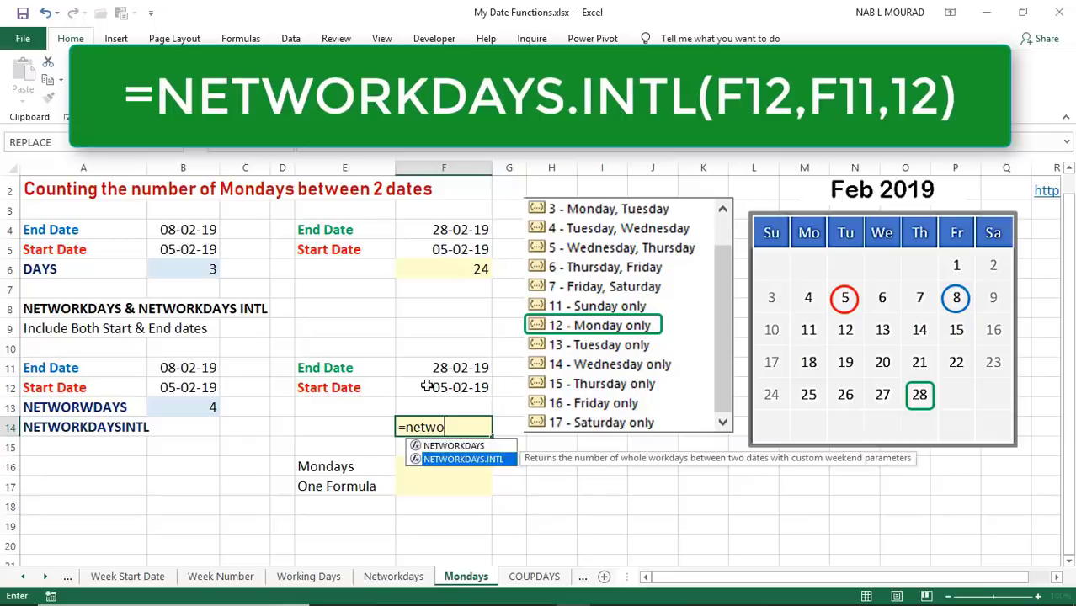
key(Tab)
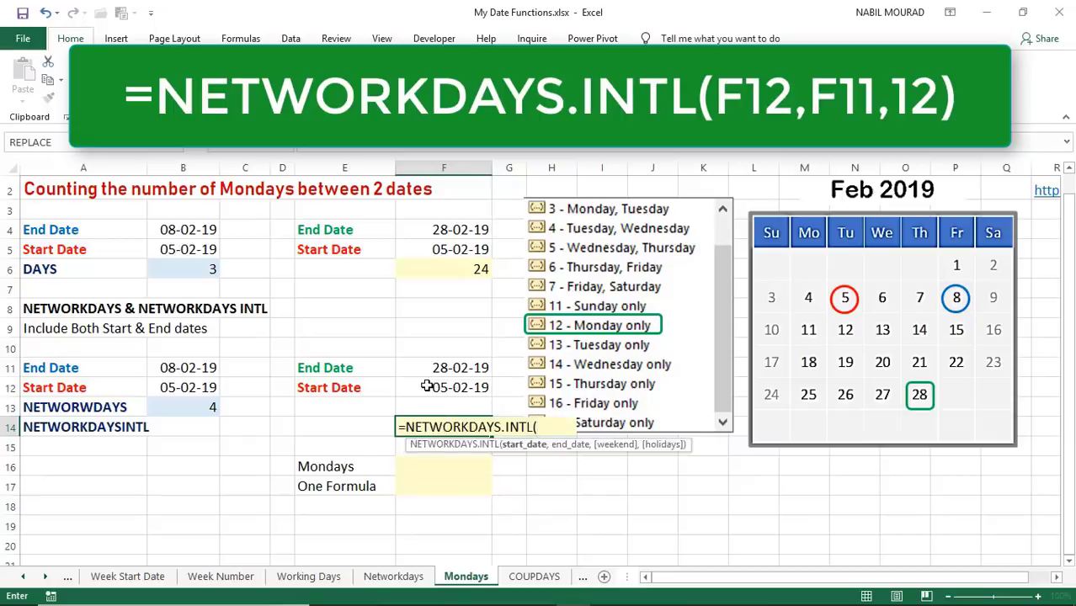
click(454, 386)
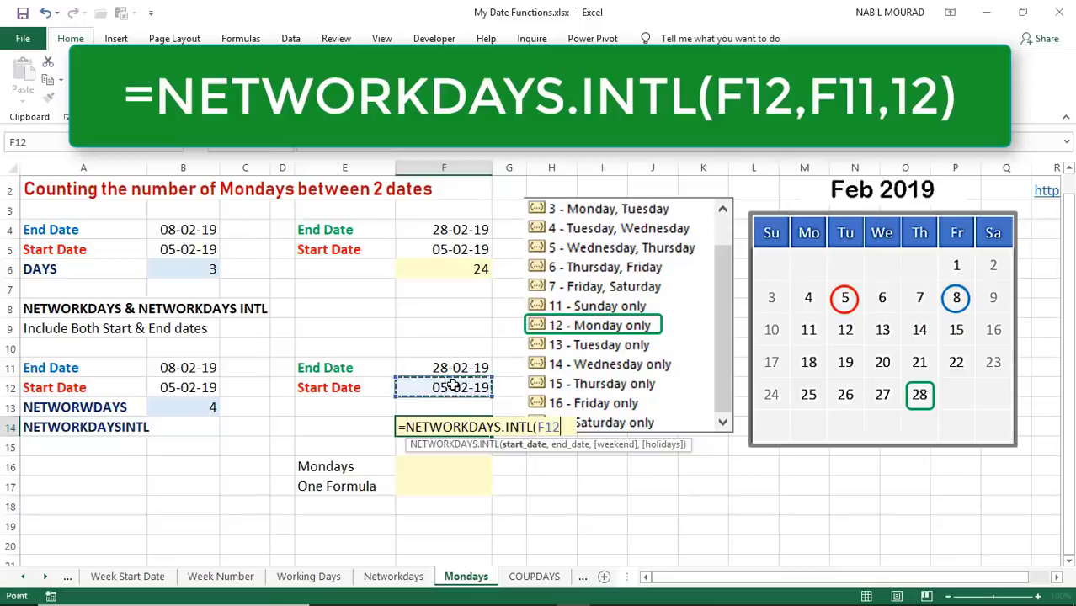
text(,)
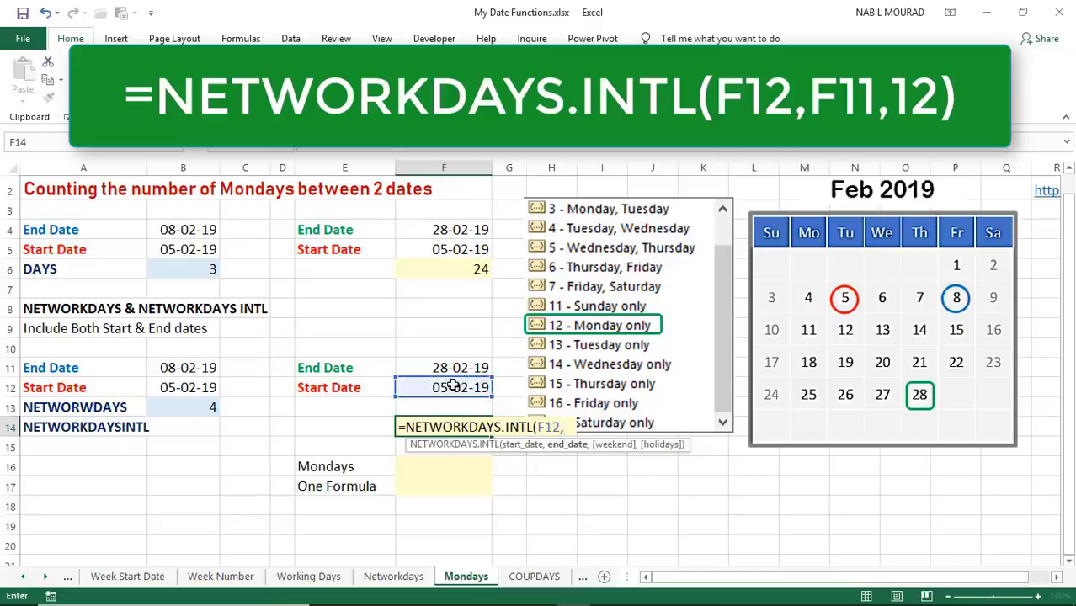
click(470, 367)
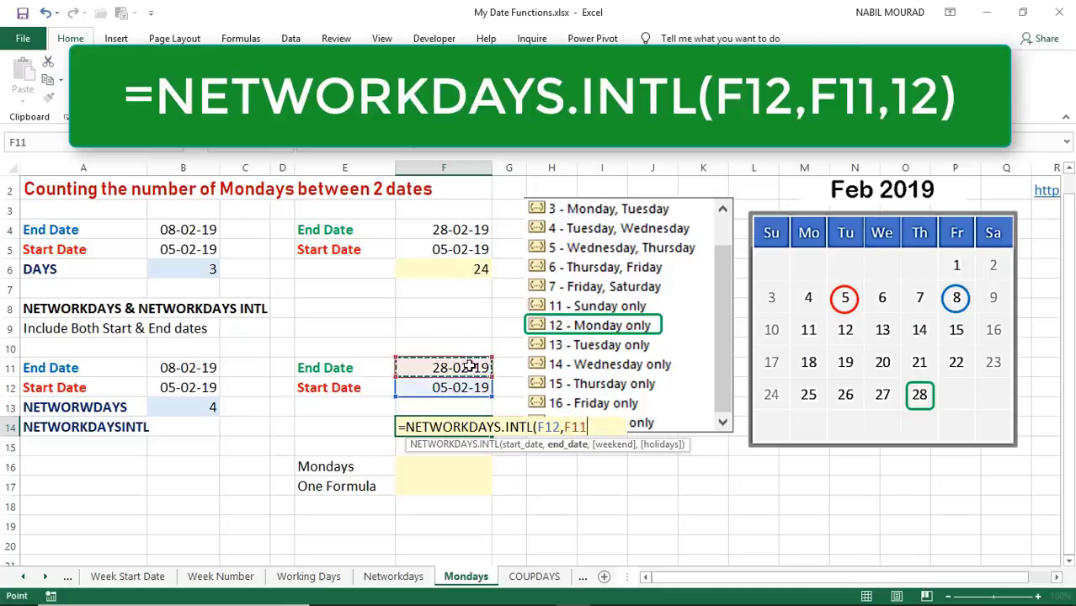
text(,)
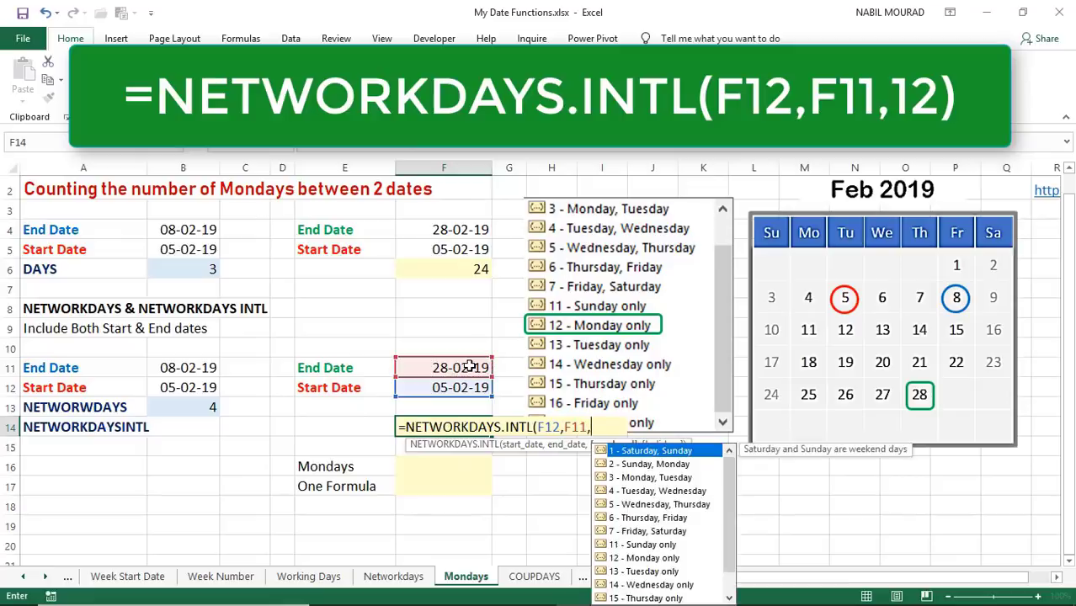
click(650, 559)
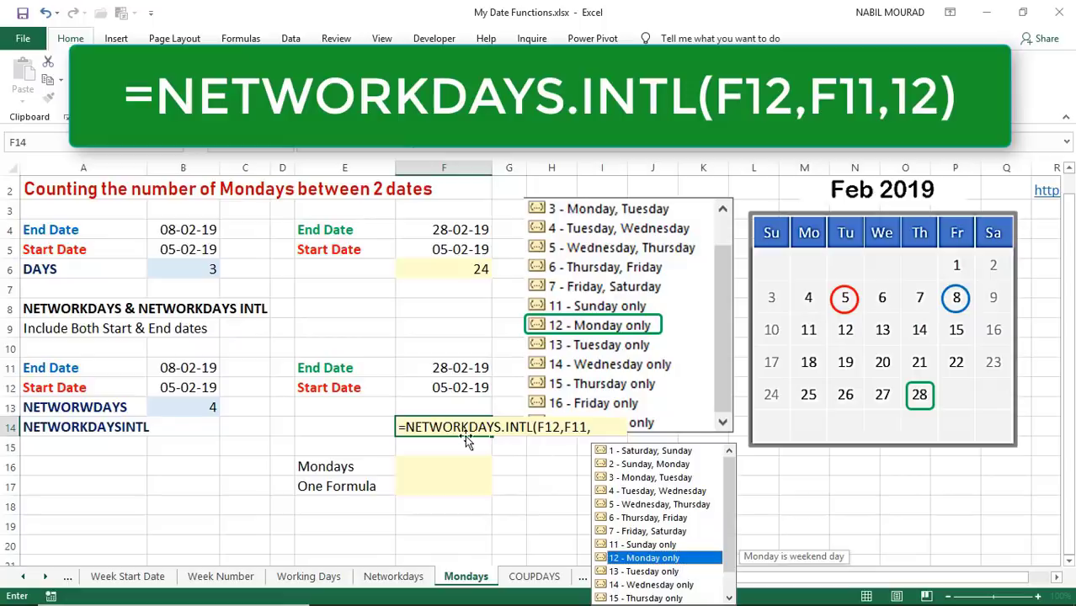
double_click(651, 558)
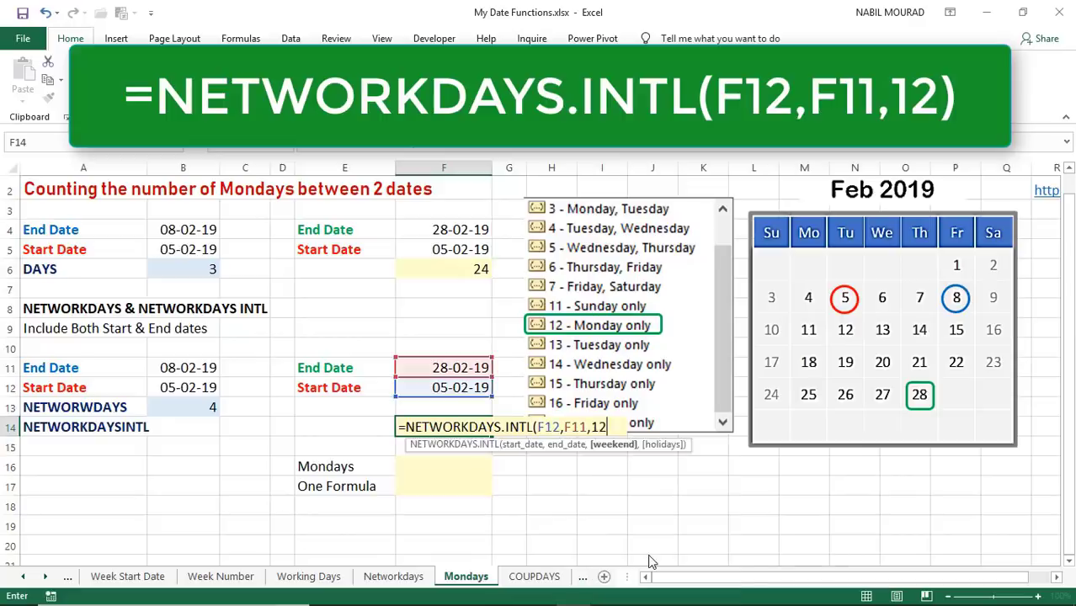
text())
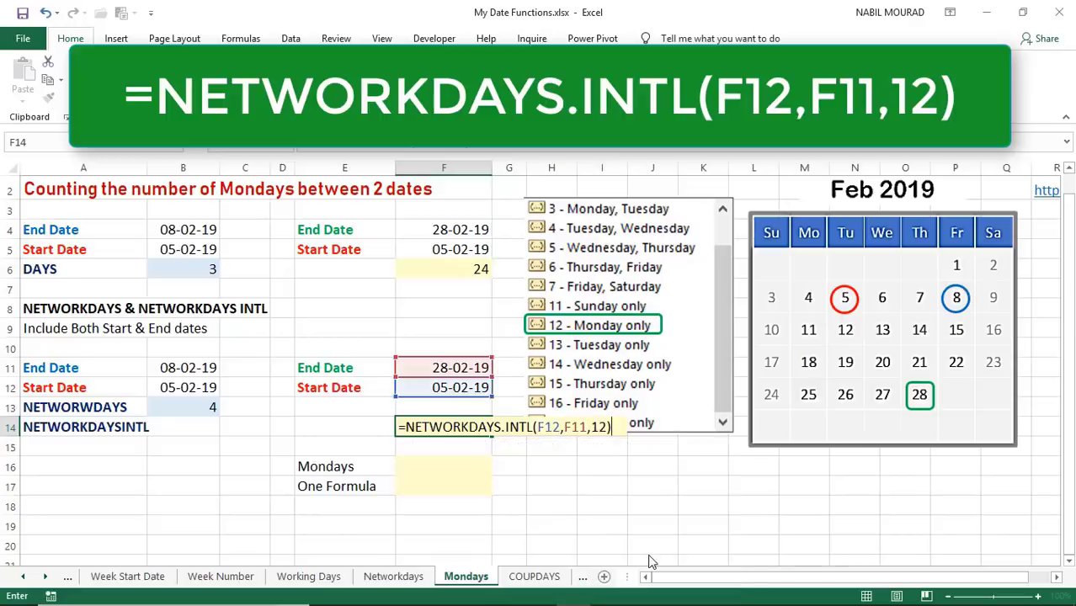
key(Return)
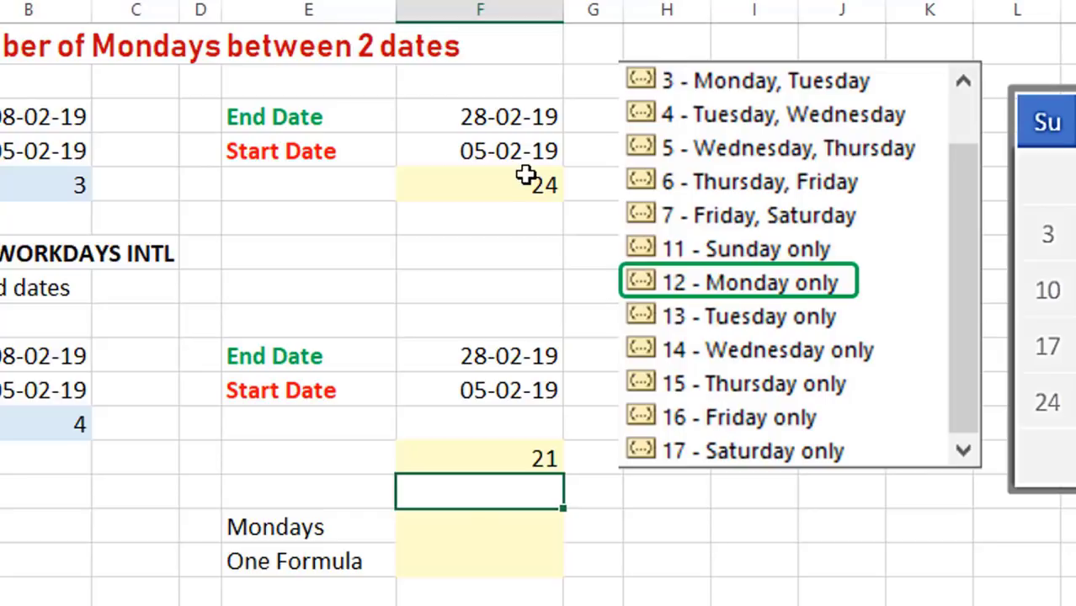
Enter =F6-F14 in the Mondays cell F16 to get the number of Mondays between the dates
click(450, 527)
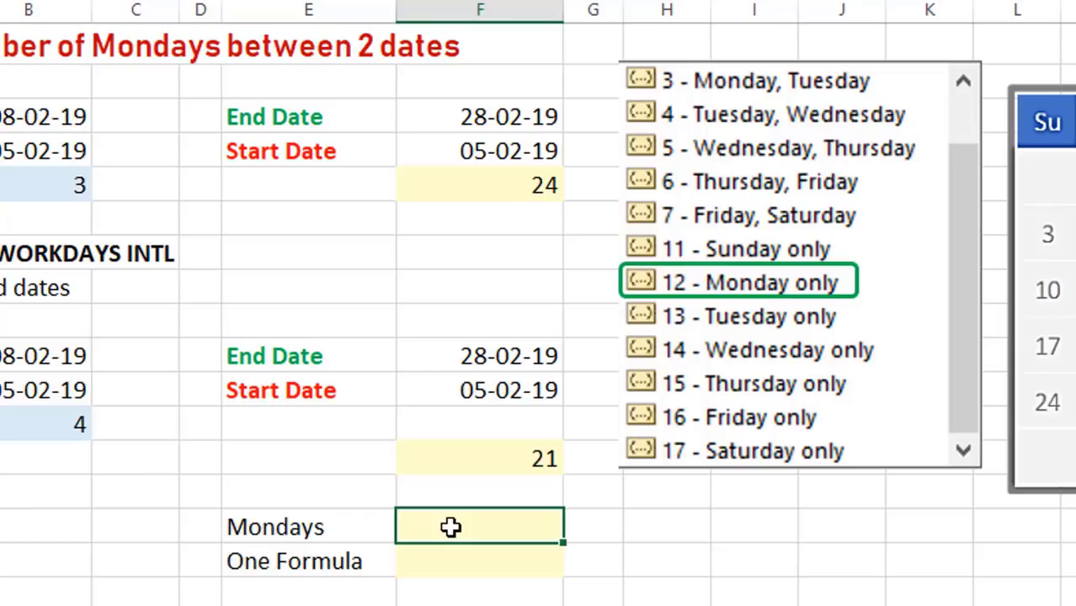
text(=)
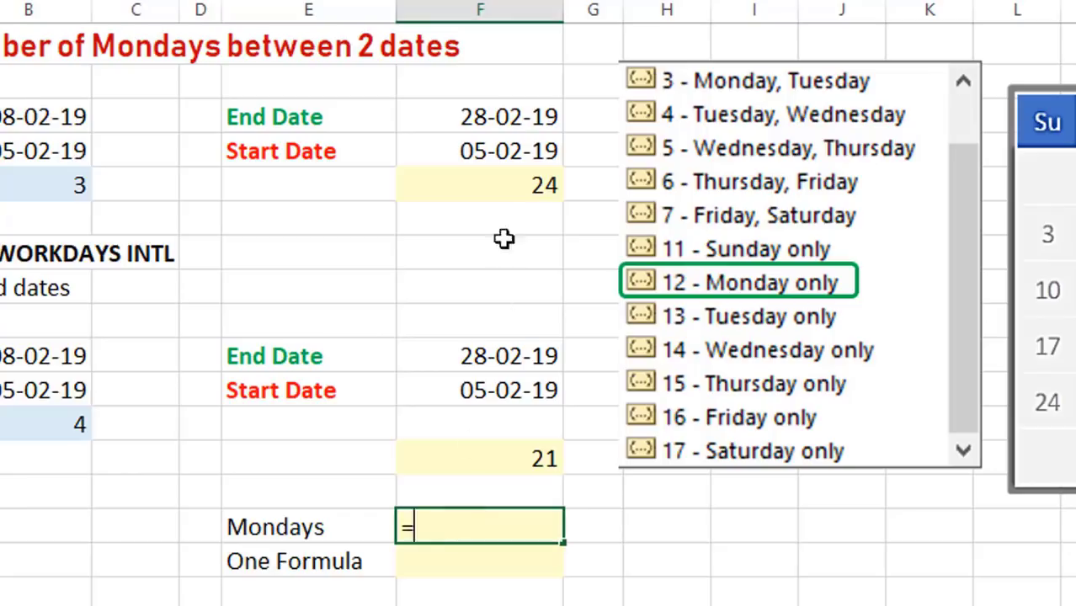
click(516, 182)
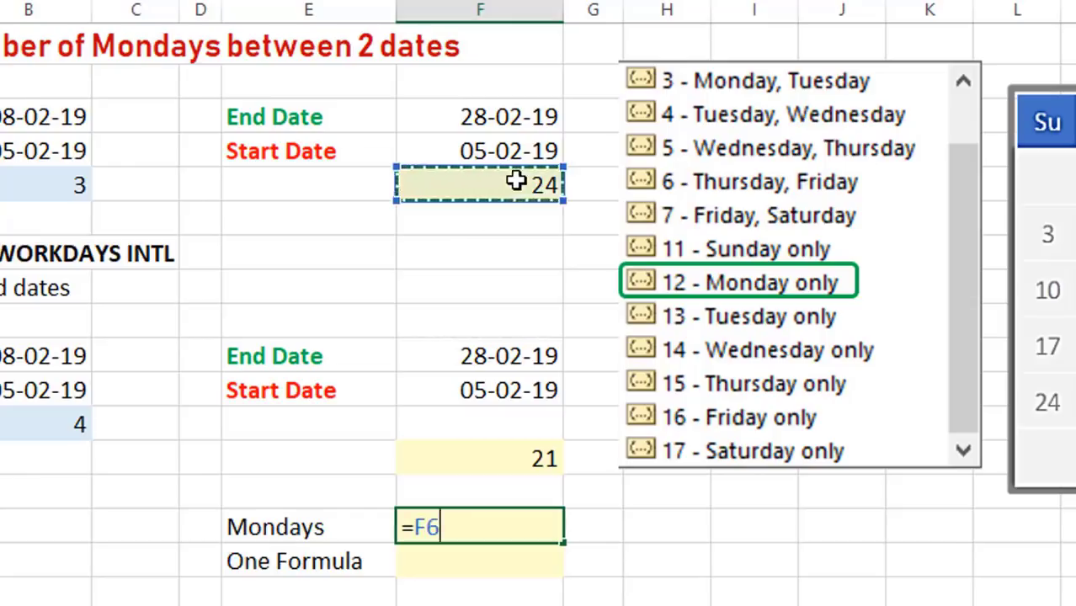
text(-)
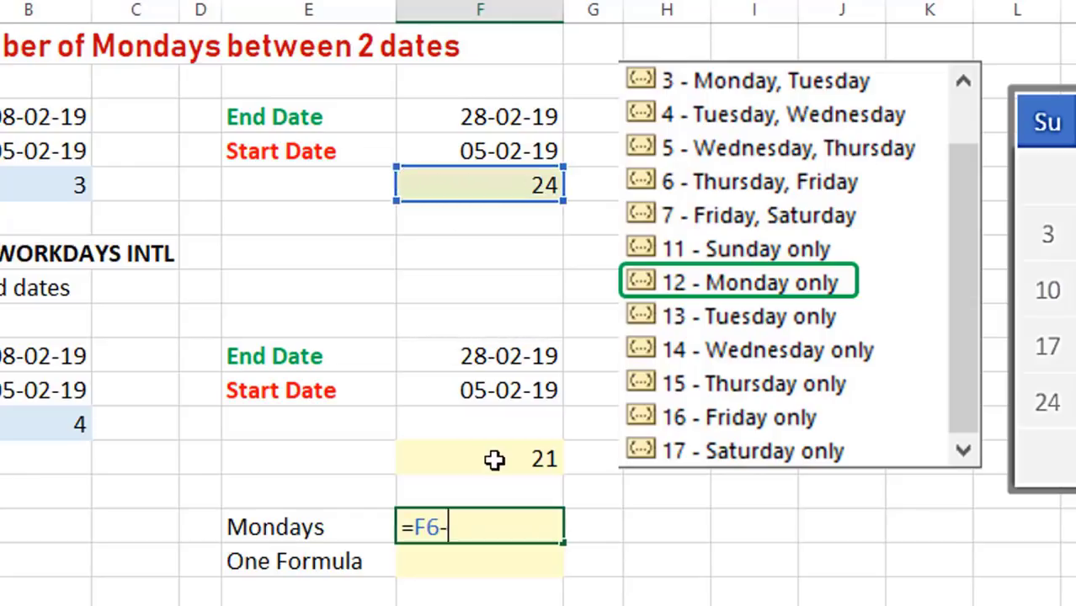
click(494, 459)
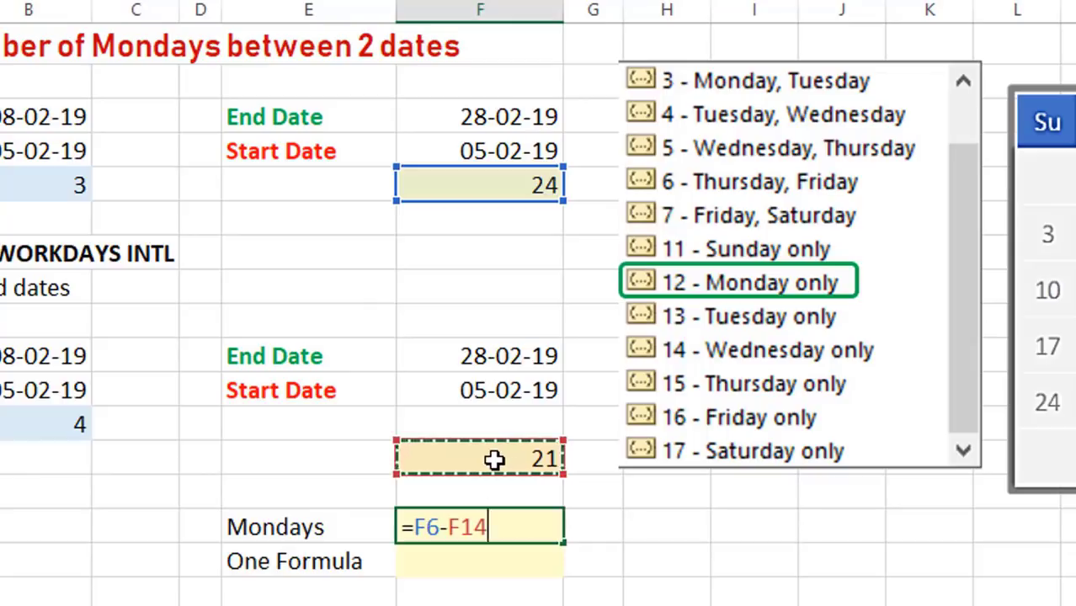
key(Return)
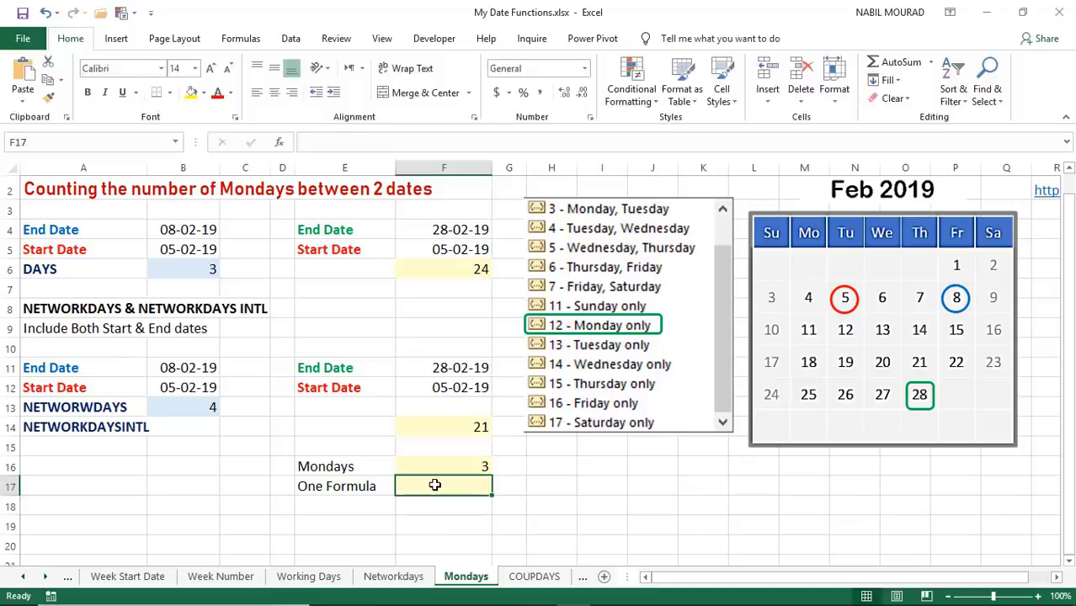
Begin the formula in the One Formula cell F17 with =DAYS(F11,F12)+1- to count all days including the start date
text(=)
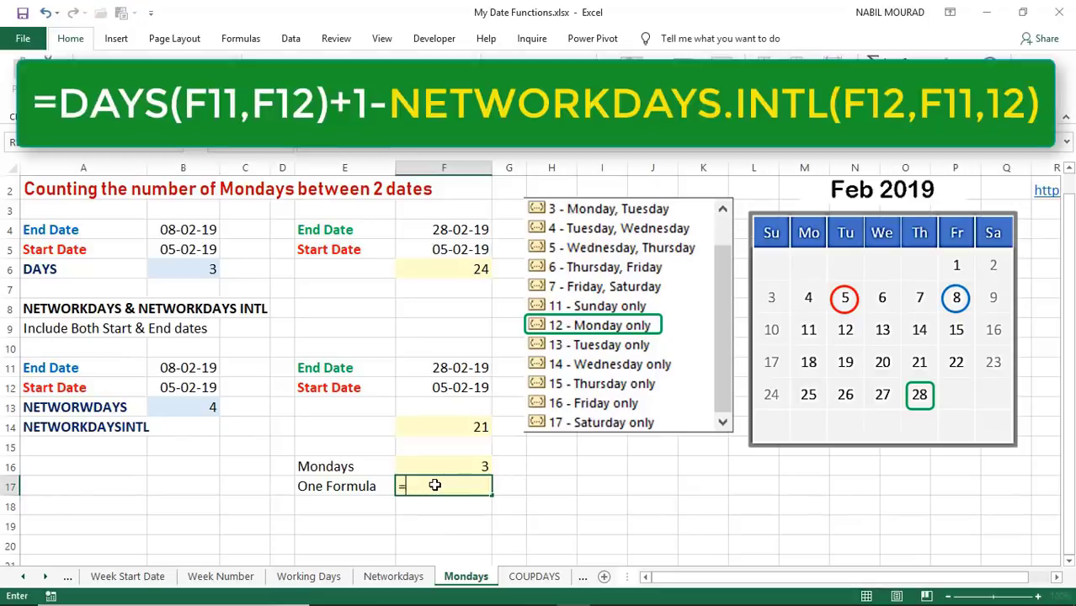
text(DAYS()
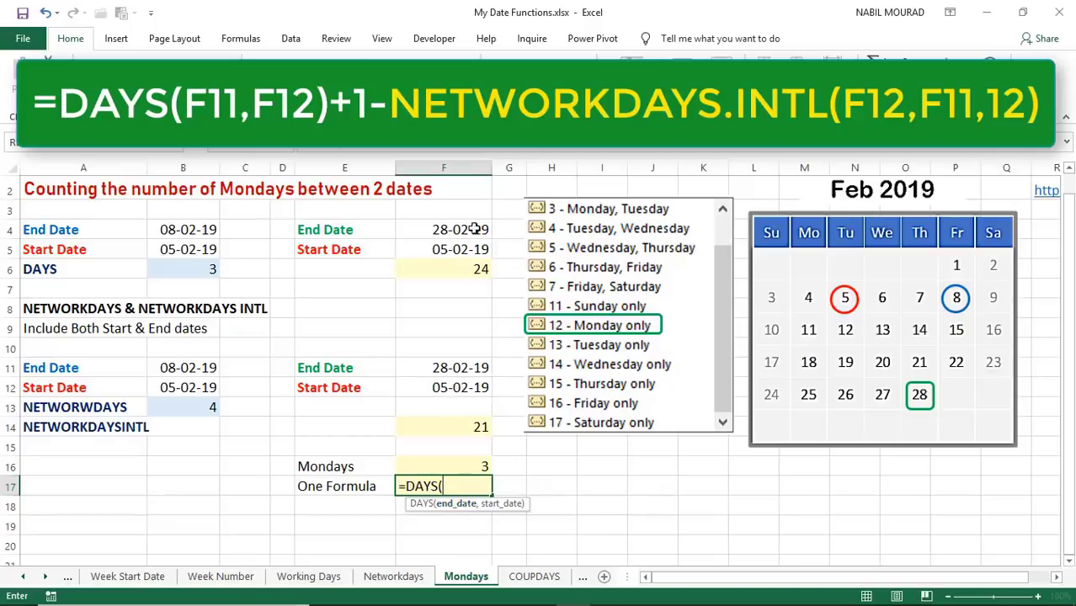
click(453, 368)
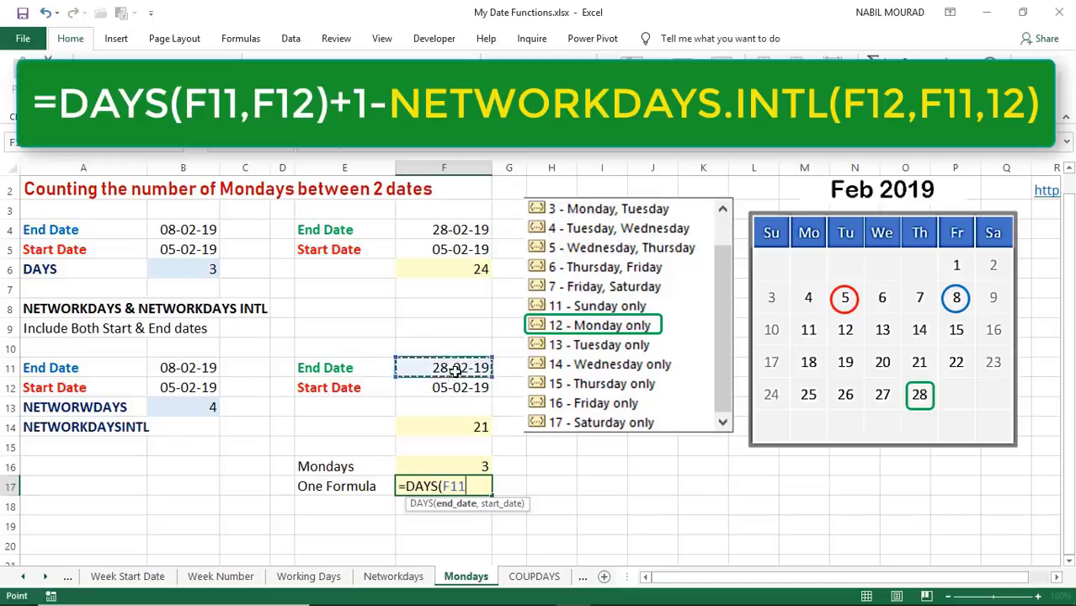
text(,)
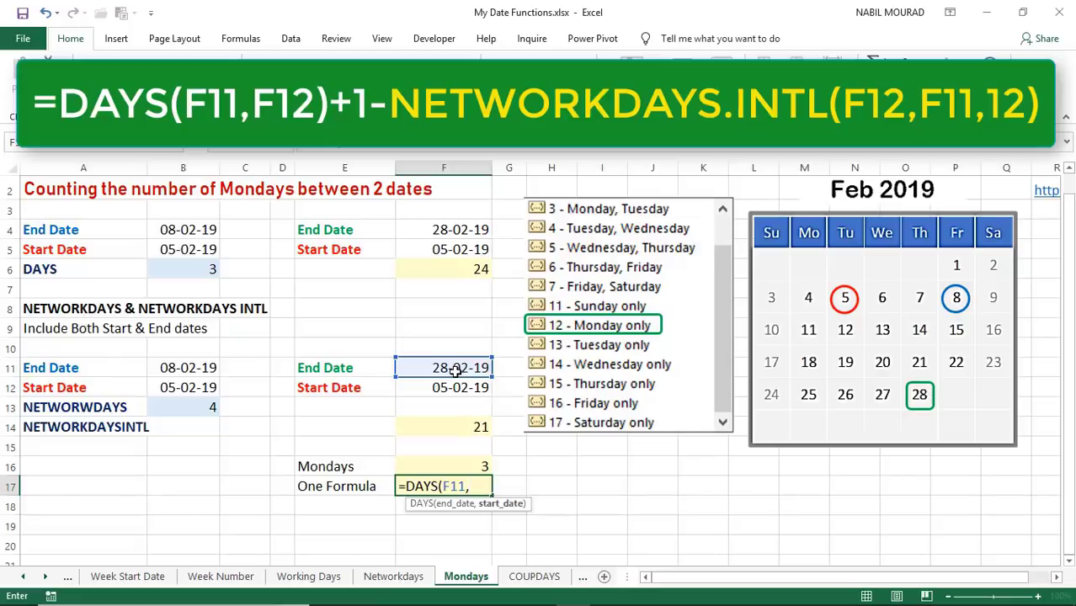
click(442, 387)
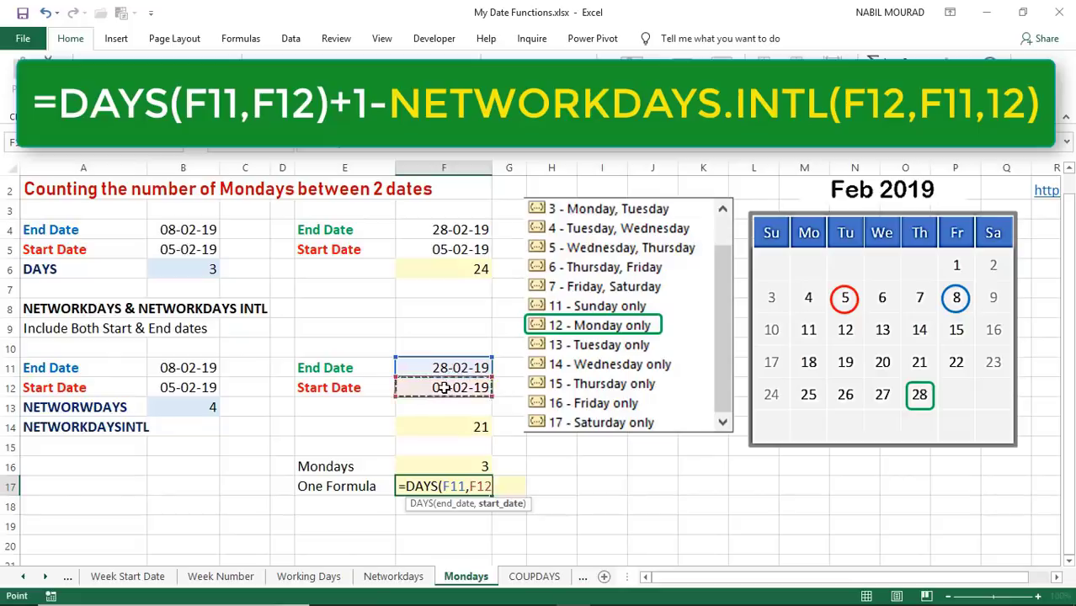
text())
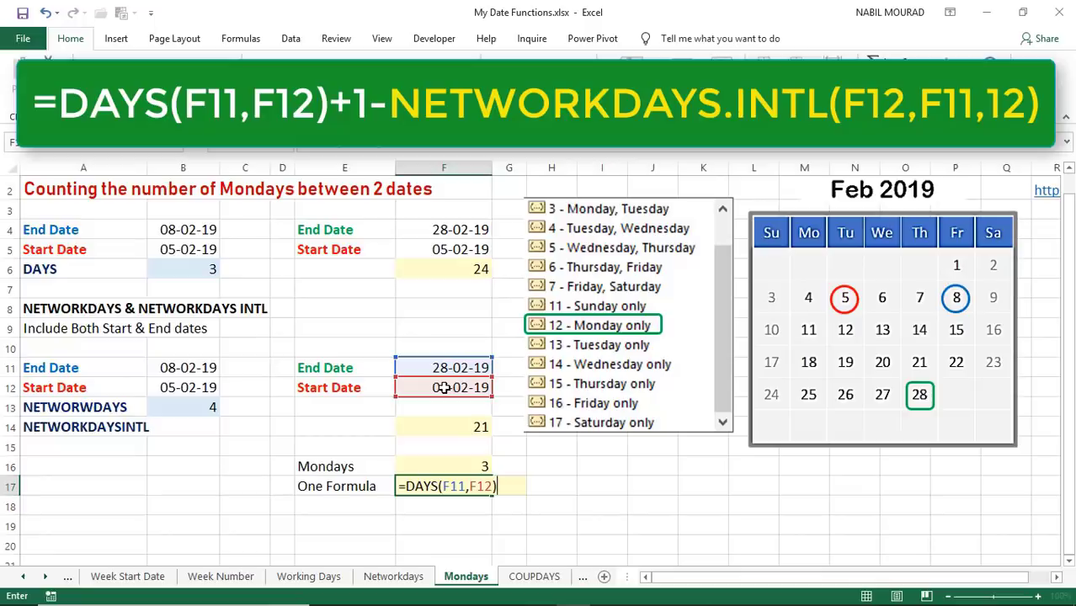
text(+1-)
Complete the F17 formula by subtracting NETWORKDAYS.INTL(F12,F11,12), with Monday only as the weekend
text(netwo)
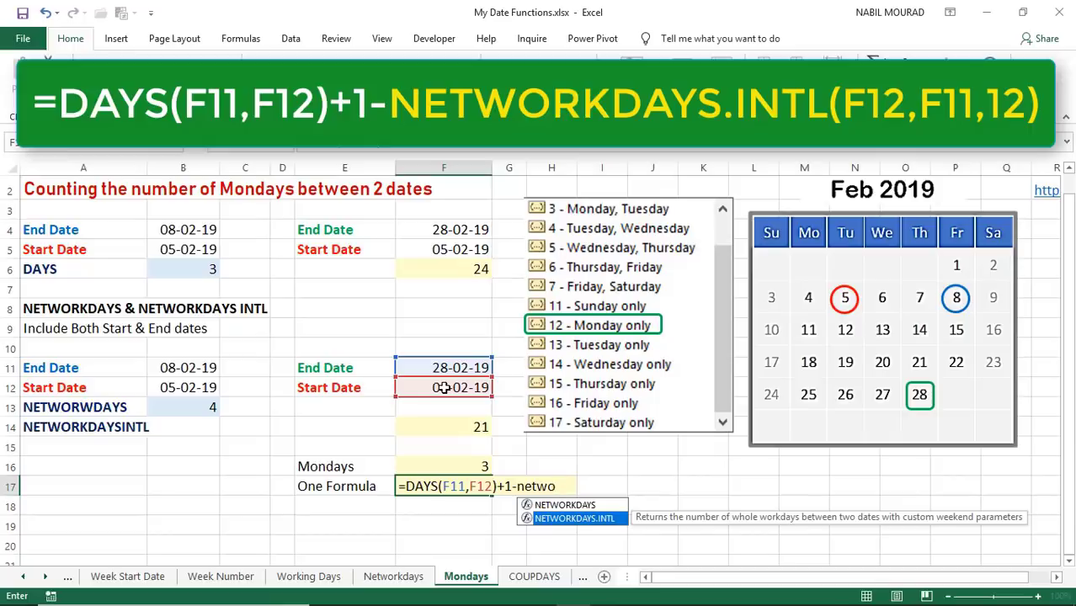
key(Tab)
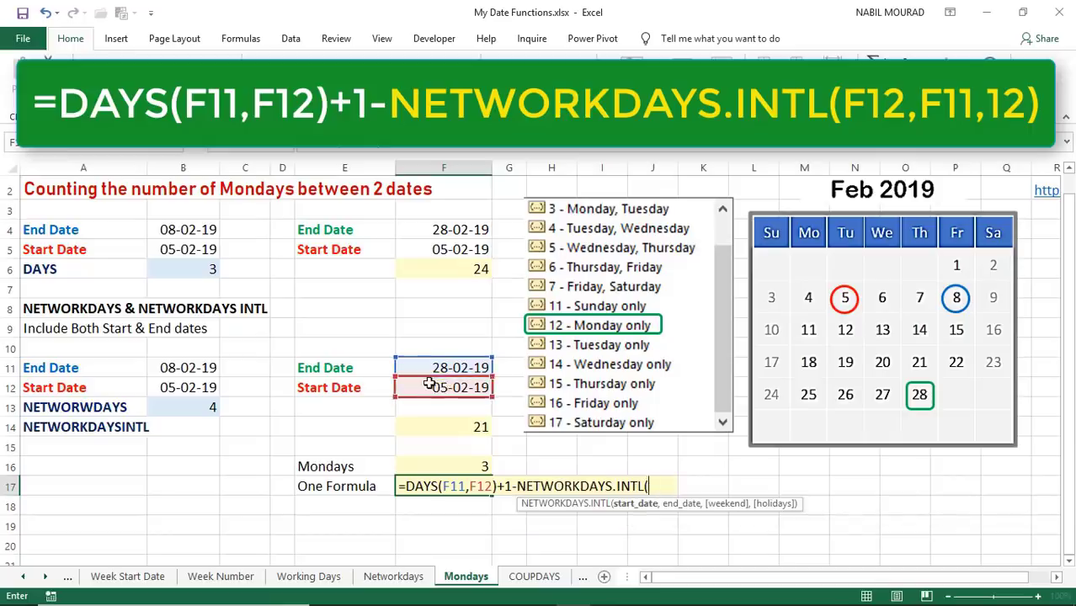
click(431, 385)
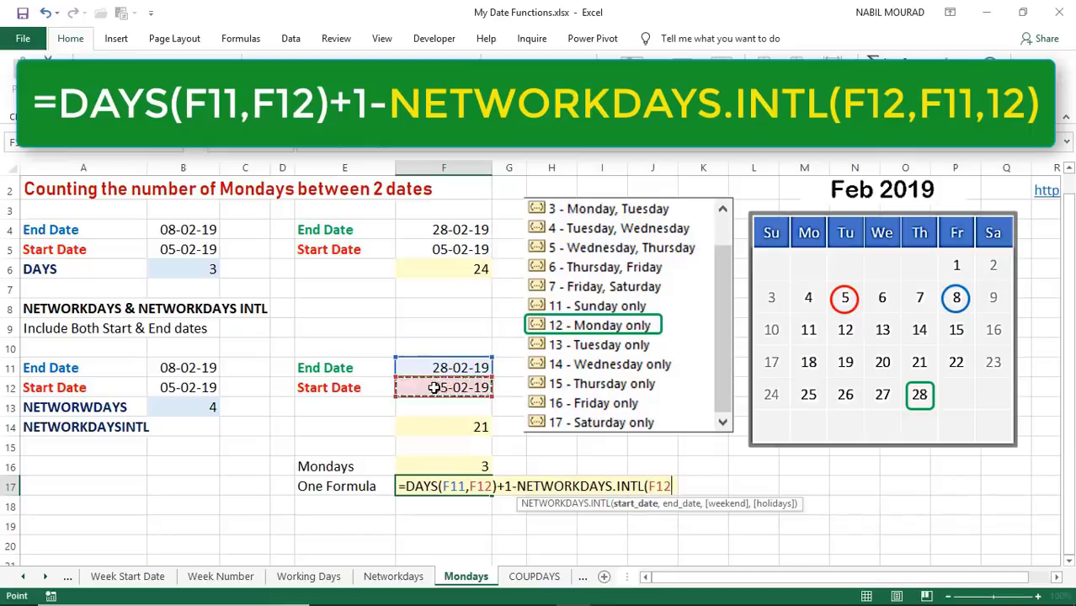
text(,)
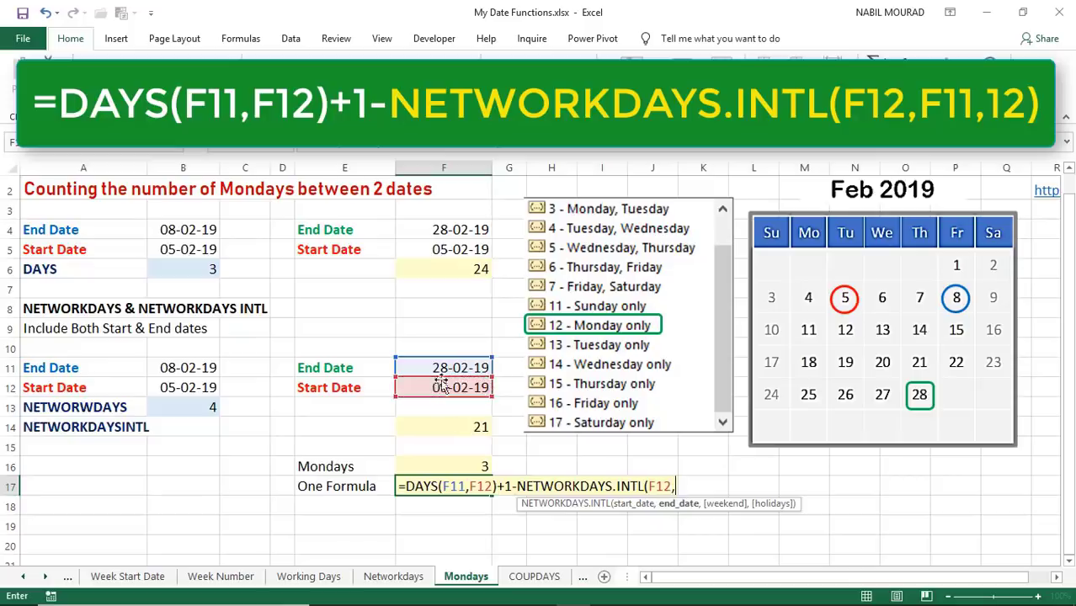
click(454, 364)
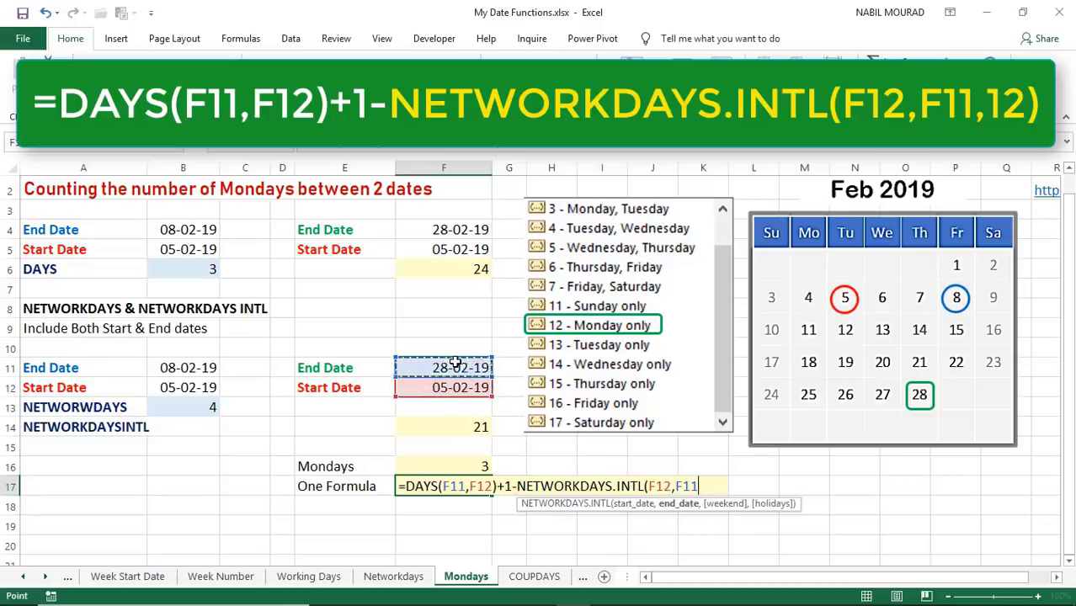
text(,)
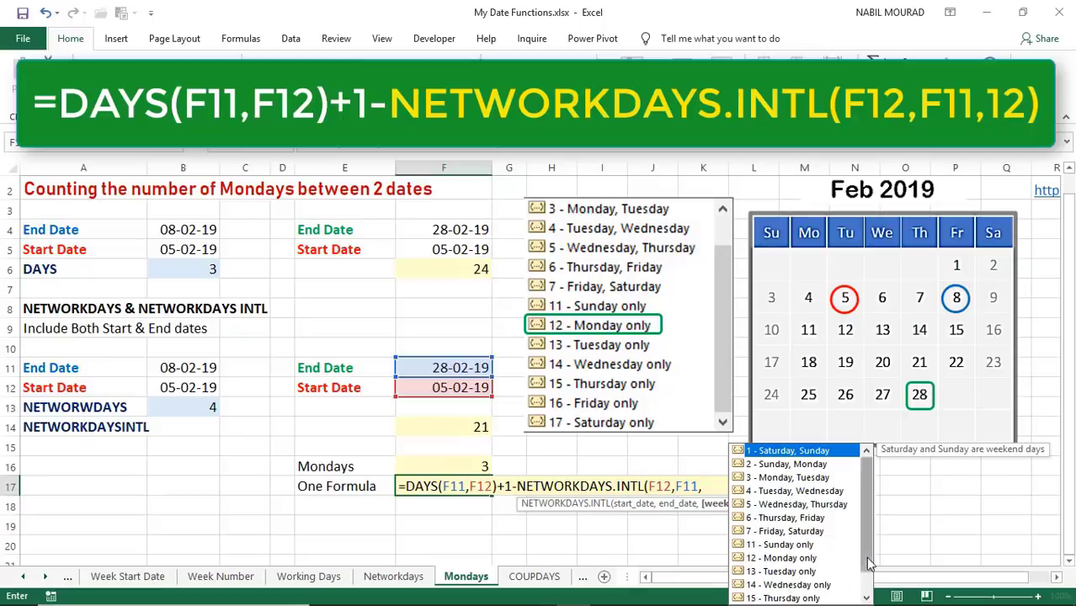
drag(865, 562, 873, 591)
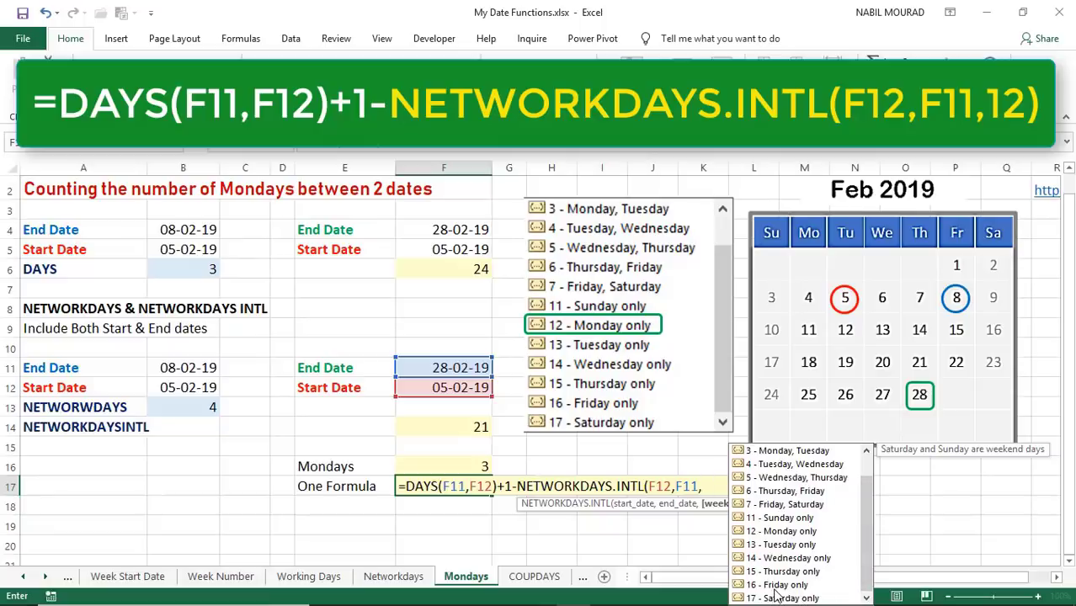
click(791, 531)
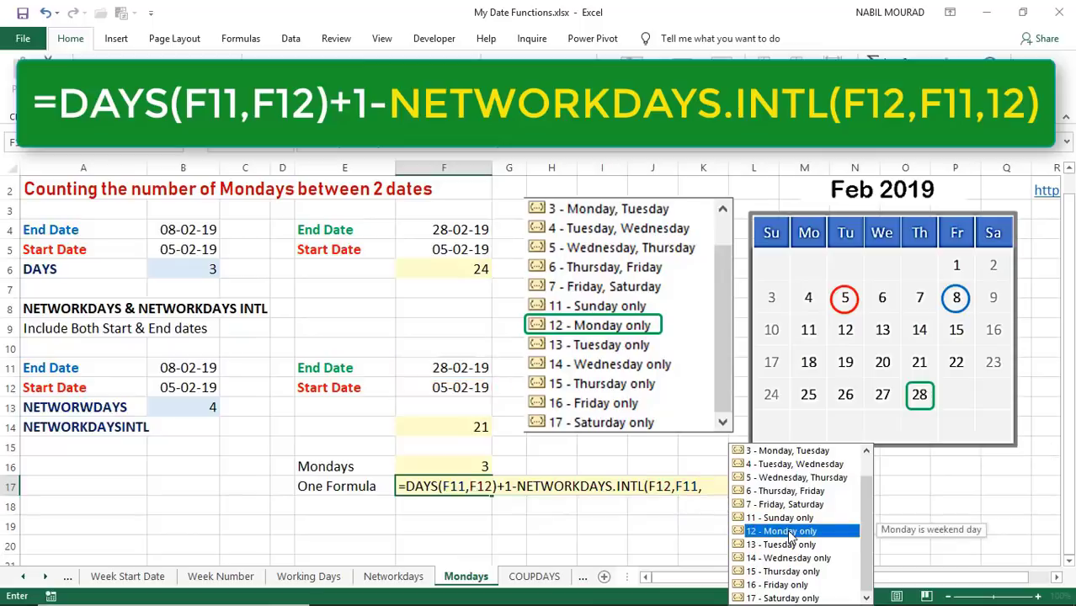
double_click(791, 531)
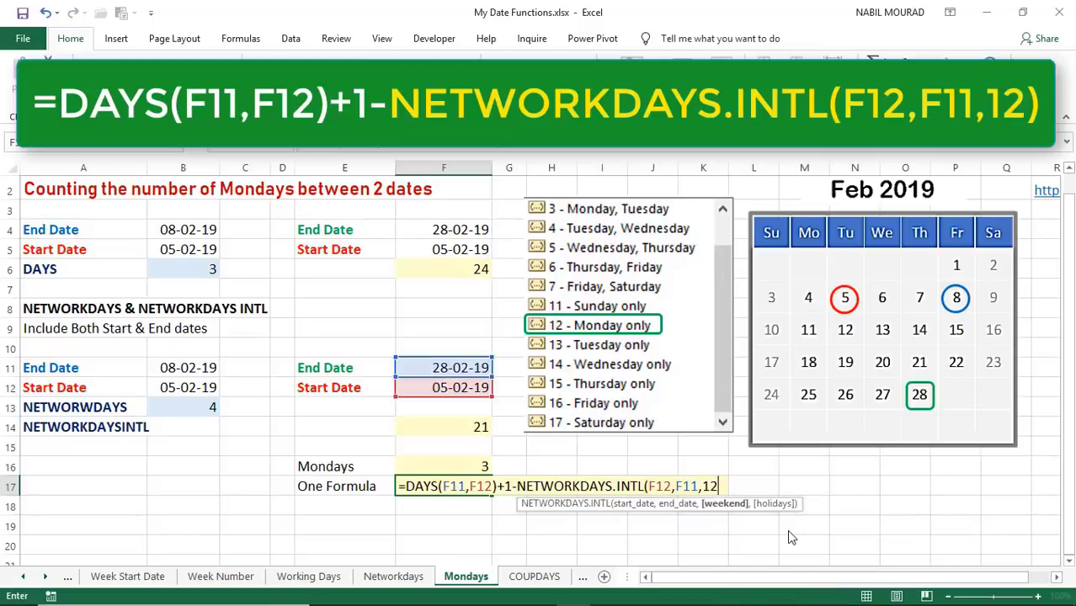
text())
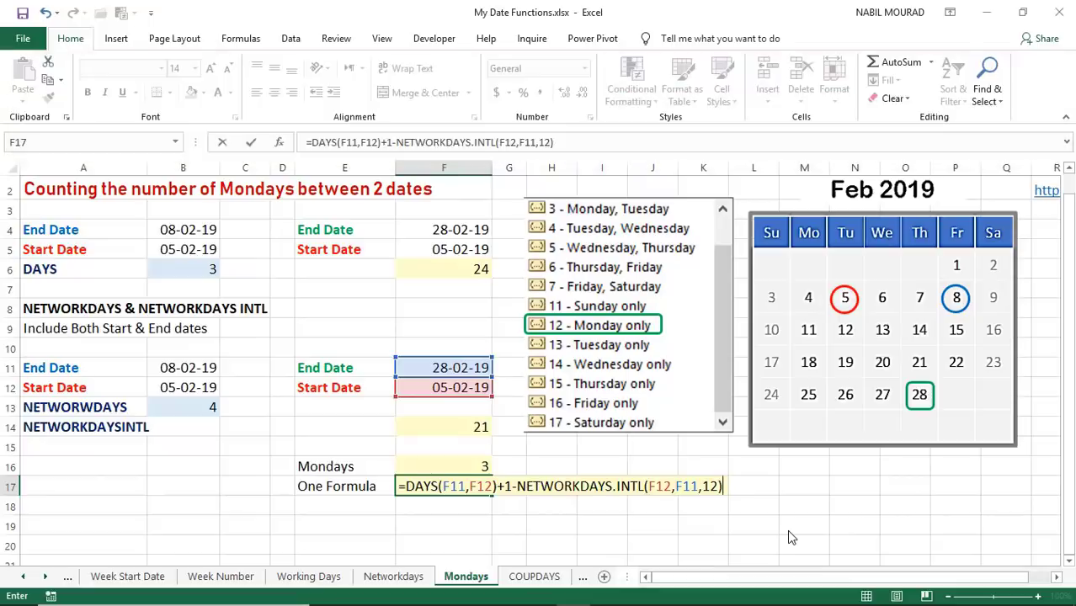
key(Return)
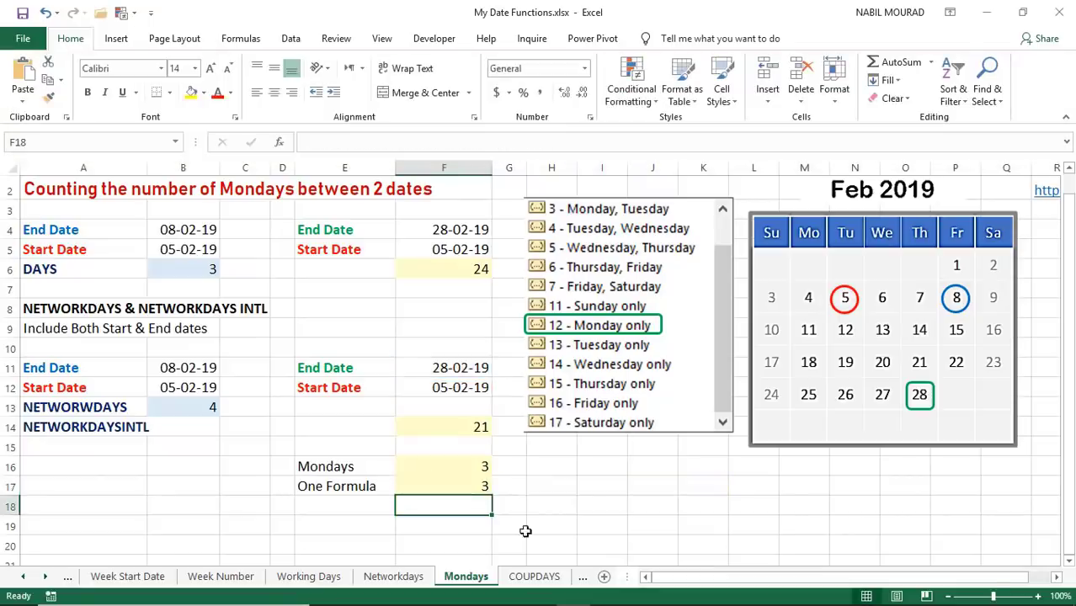
Evaluate the DAYS(F11,F12) part inside the F17 formula, and restore the original expression
click(473, 488)
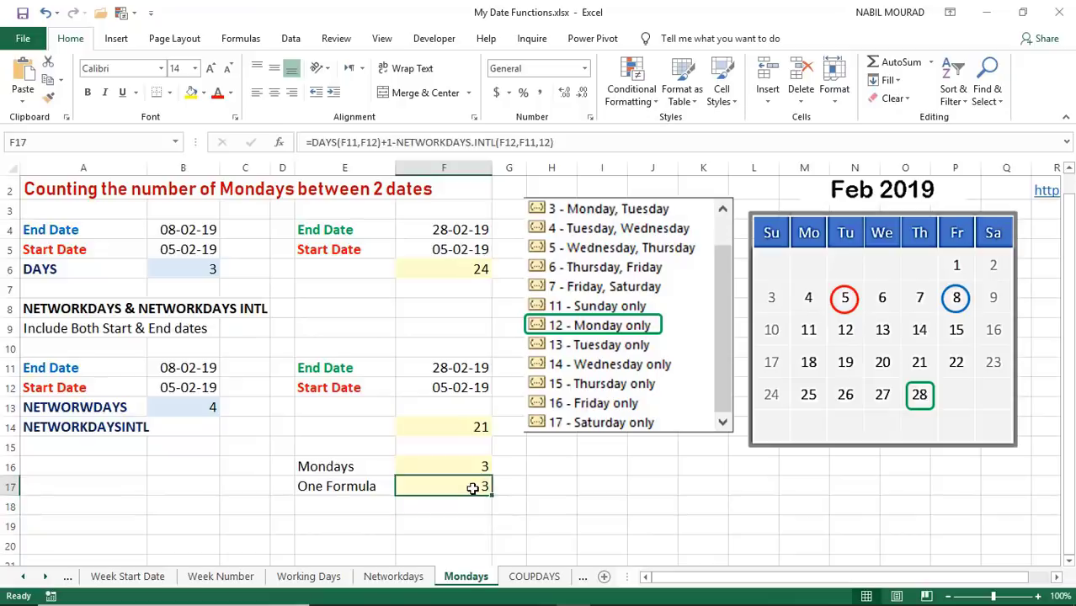
double_click(473, 488)
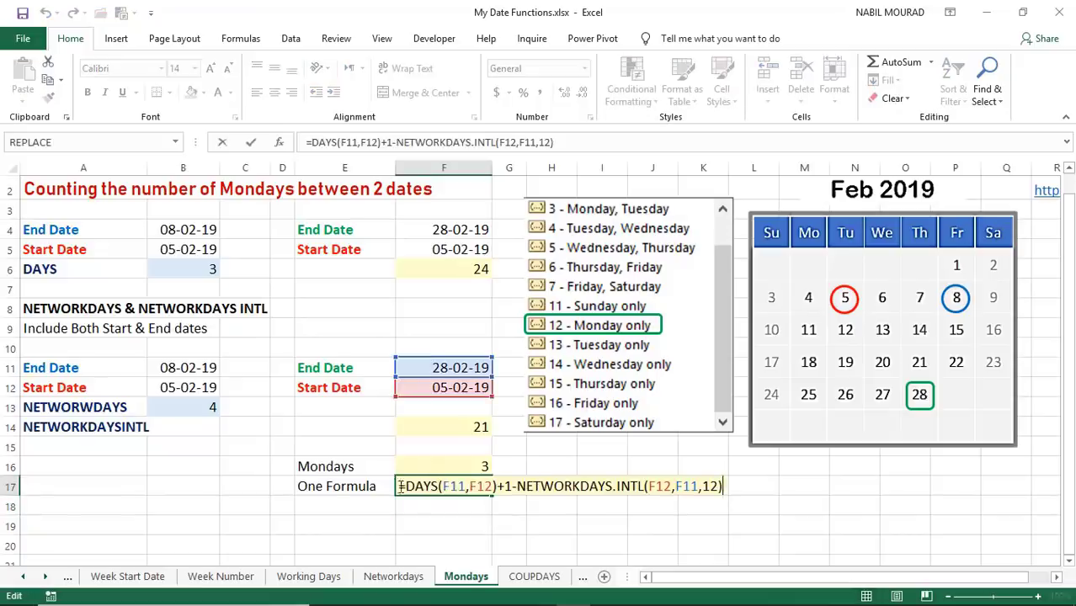
drag(406, 488, 501, 492)
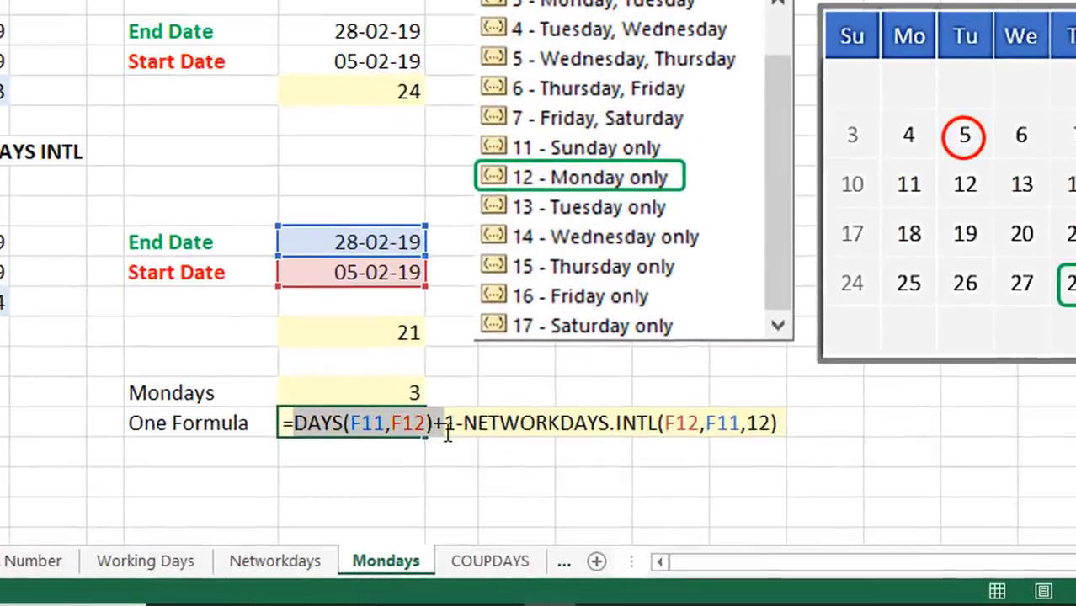
drag(447, 434, 435, 433)
key(F9)
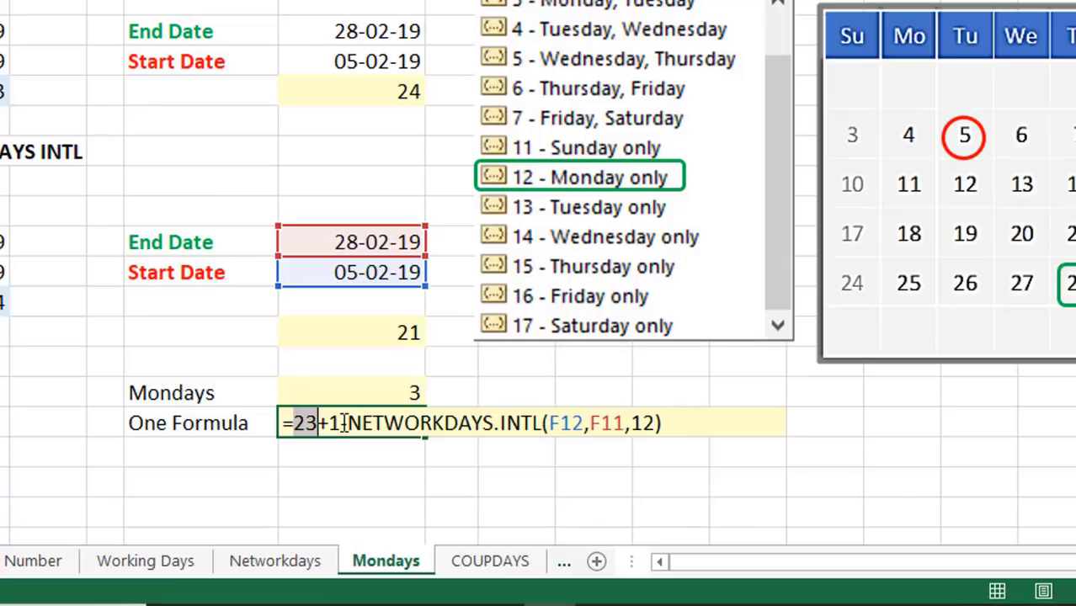
key(ctrl+v)
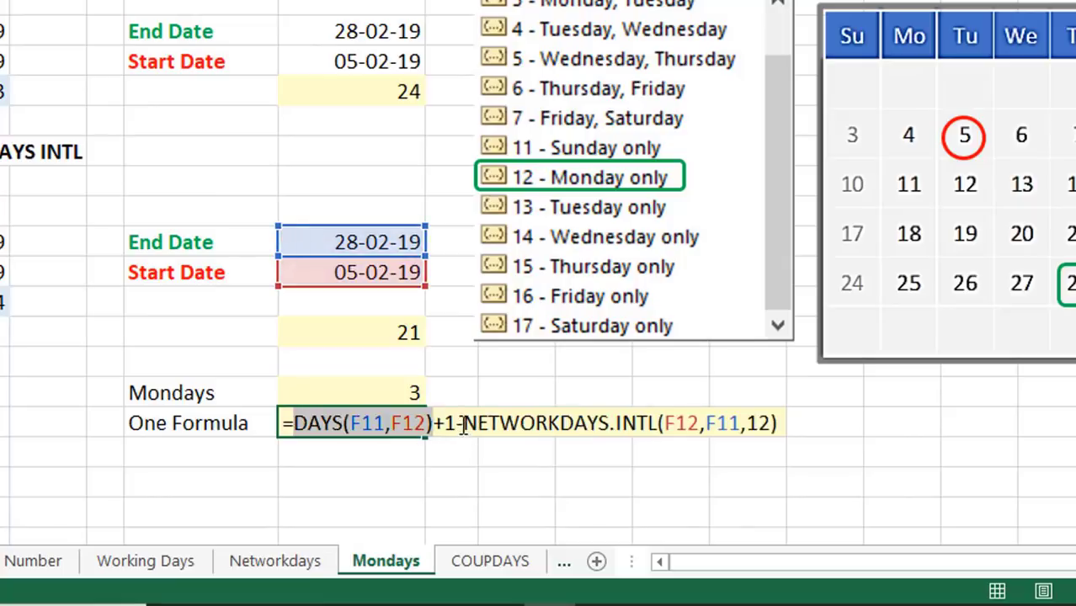
Evaluate the NETWORKDAYS.INTL(F12,F11,12) part inside the F17 formula, restore the expression, and finish editing the cell
drag(463, 425, 754, 448)
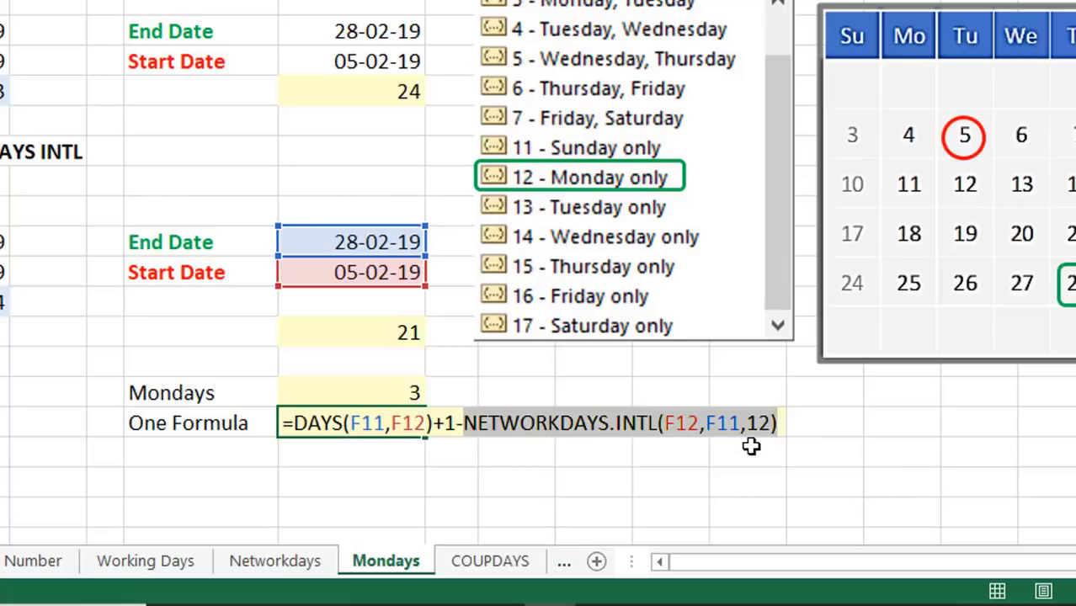
key(F9)
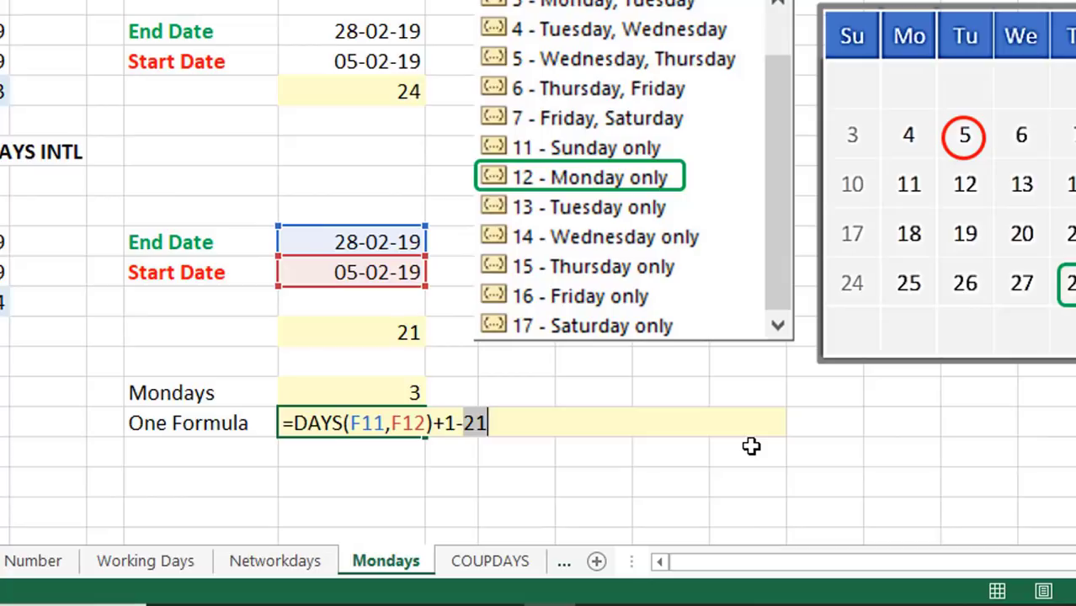
key(ctrl+z)
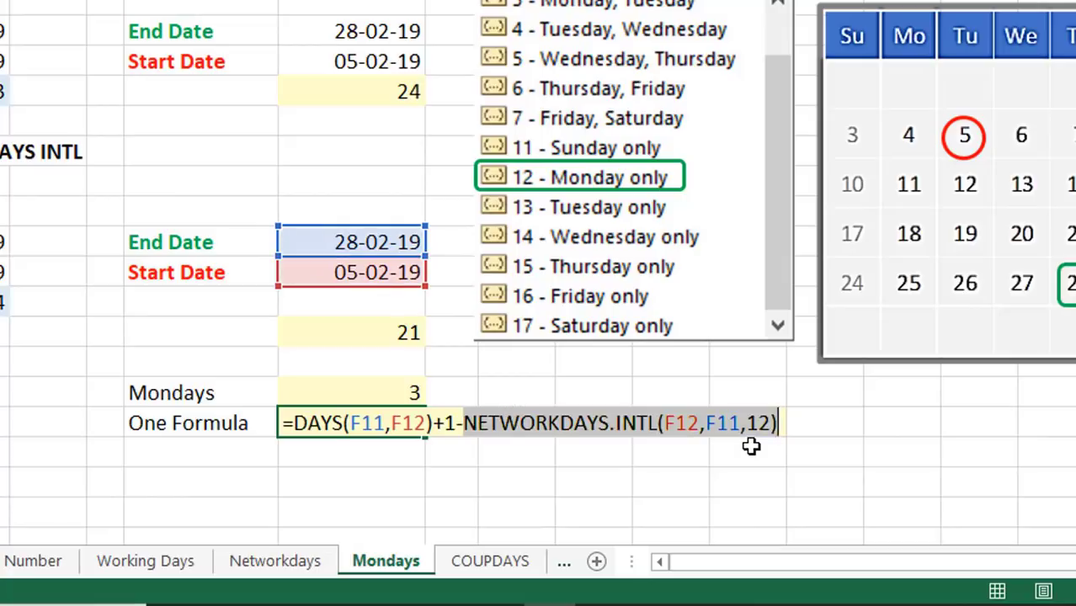
key(Return)
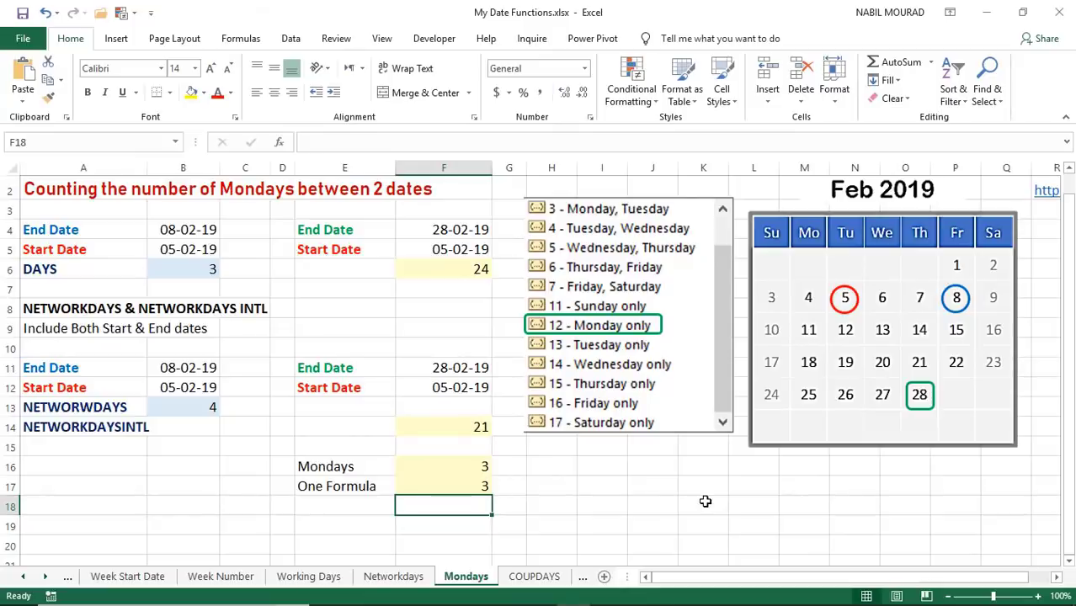
Switch to the COUPDAYS sheet and check the Date & Time and Financial function categories for COUPDAYS
key(ctrl+Page_Down)
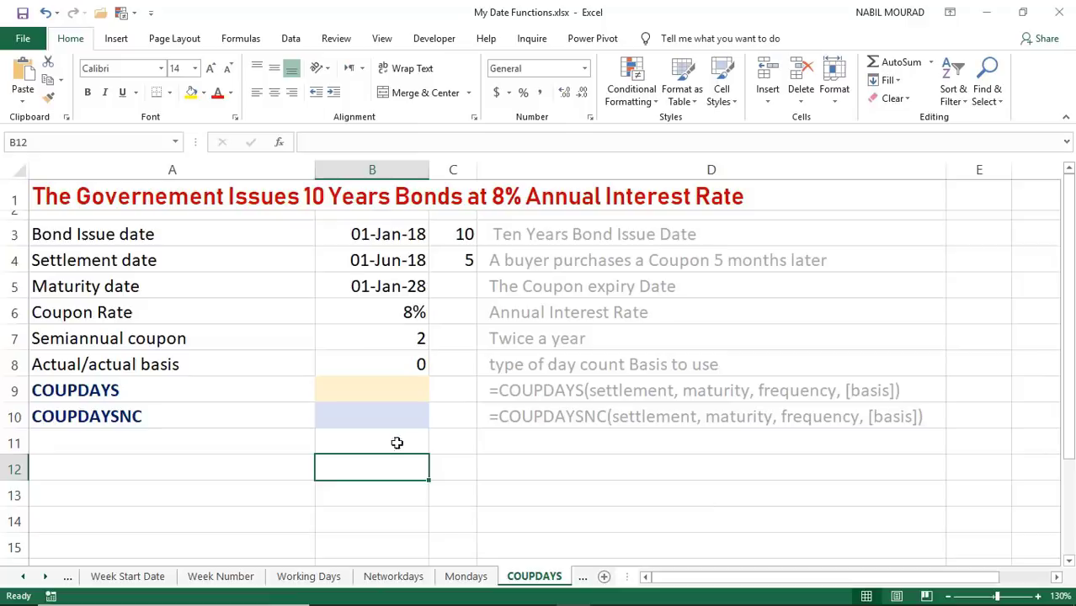
click(240, 39)
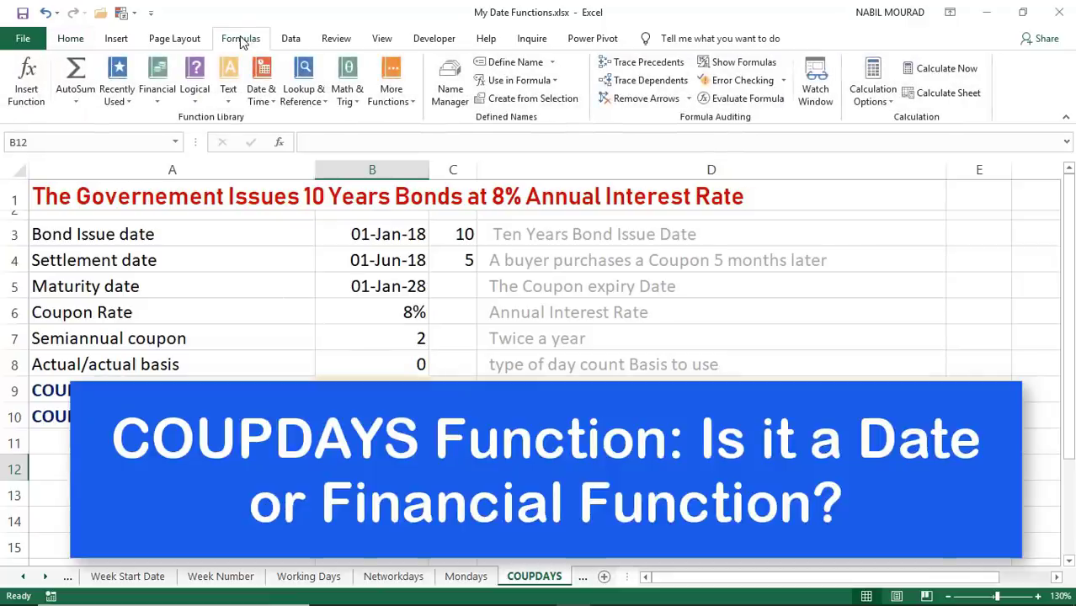
click(275, 105)
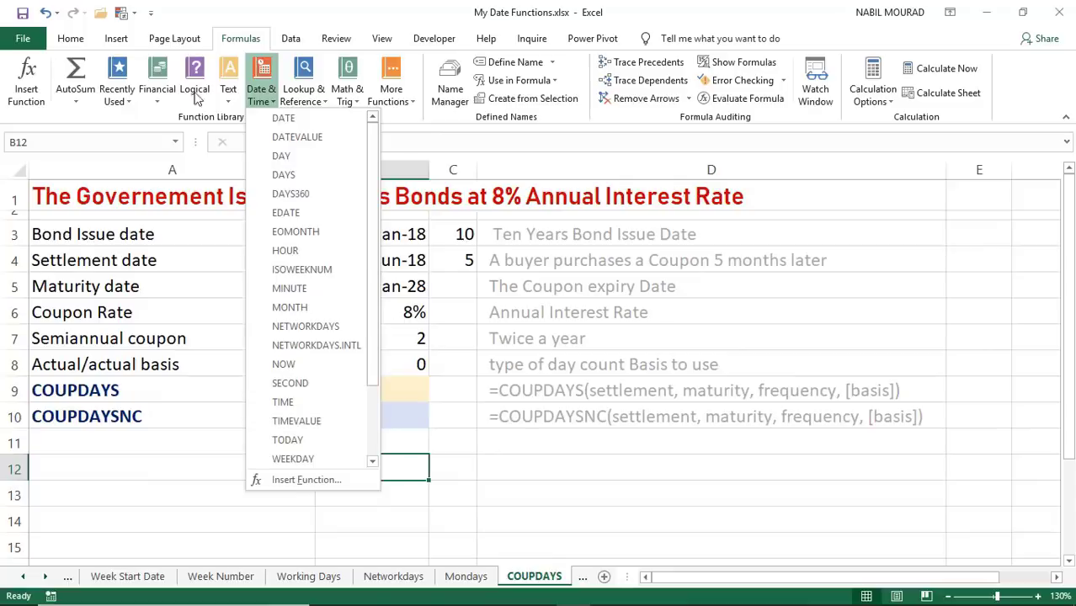
click(160, 105)
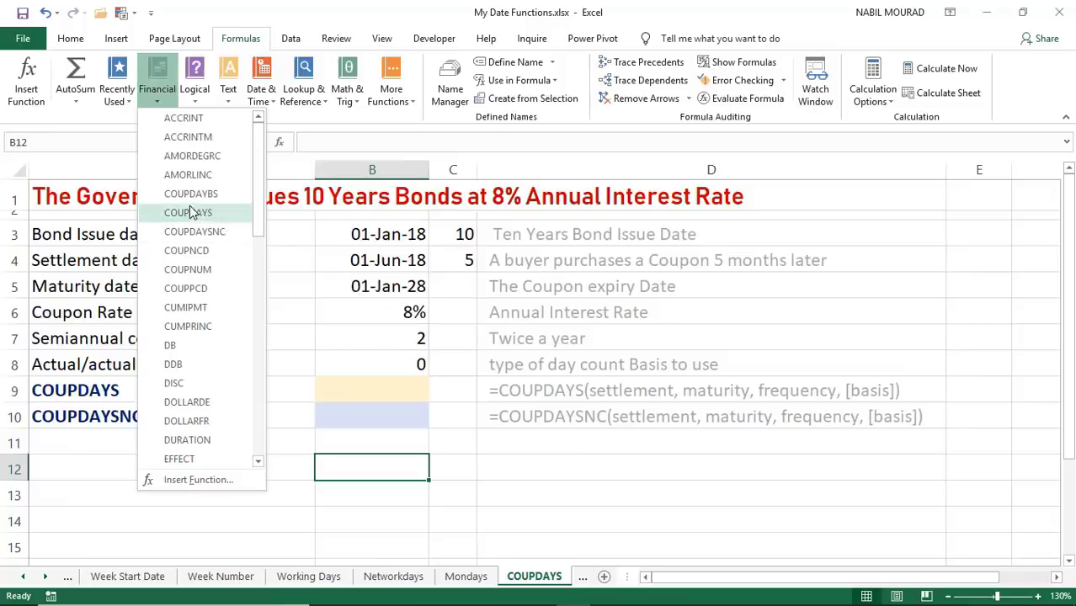
click(209, 249)
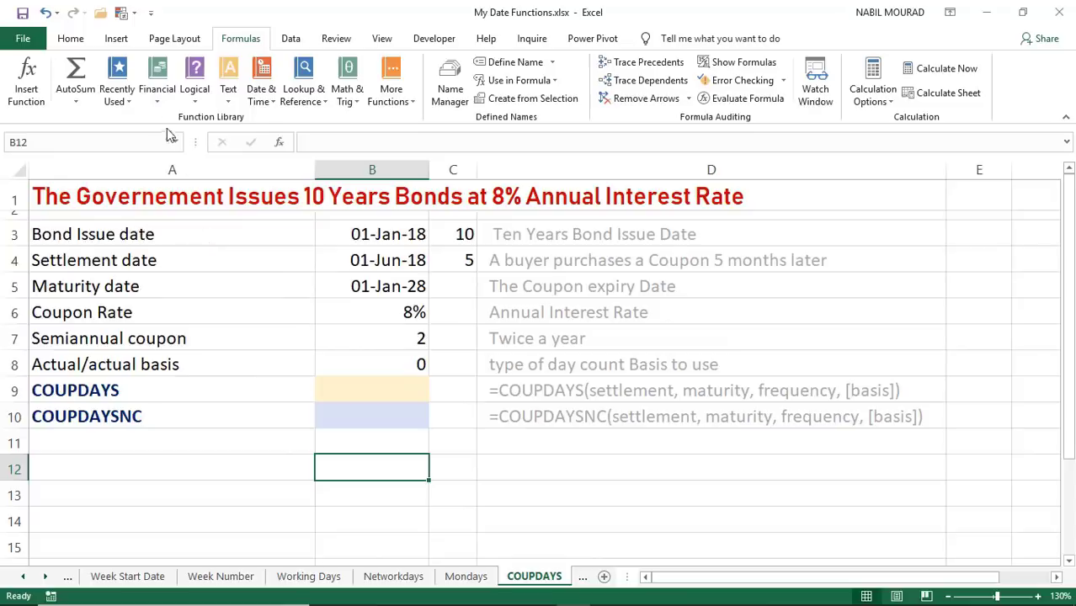
click(156, 101)
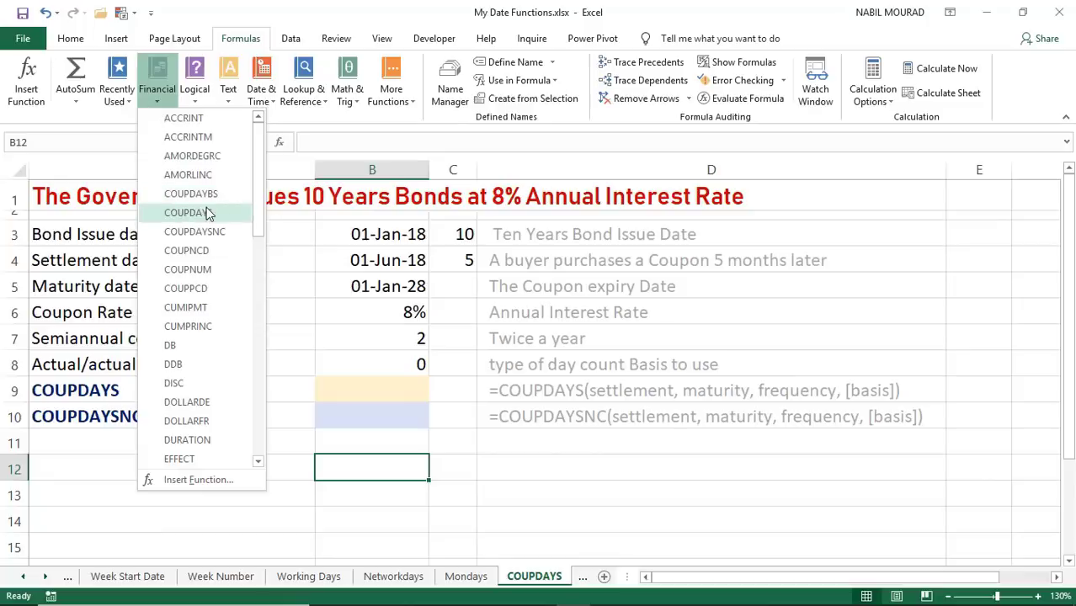
click(292, 327)
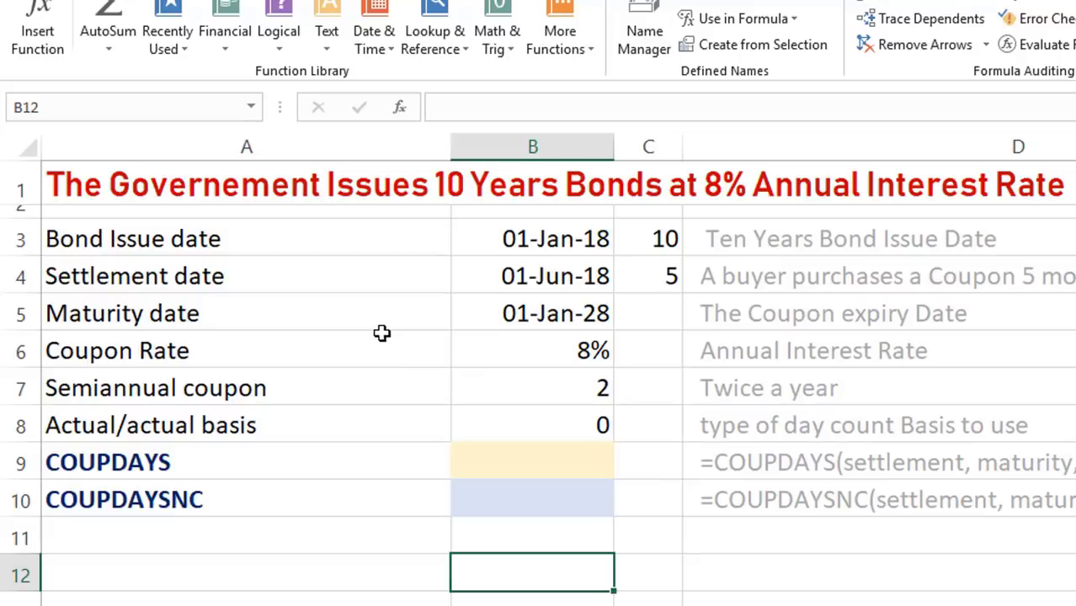
Review the bond issue, maturity and settlement dates, coupon rate and semiannual frequency in B3 to B7
click(540, 238)
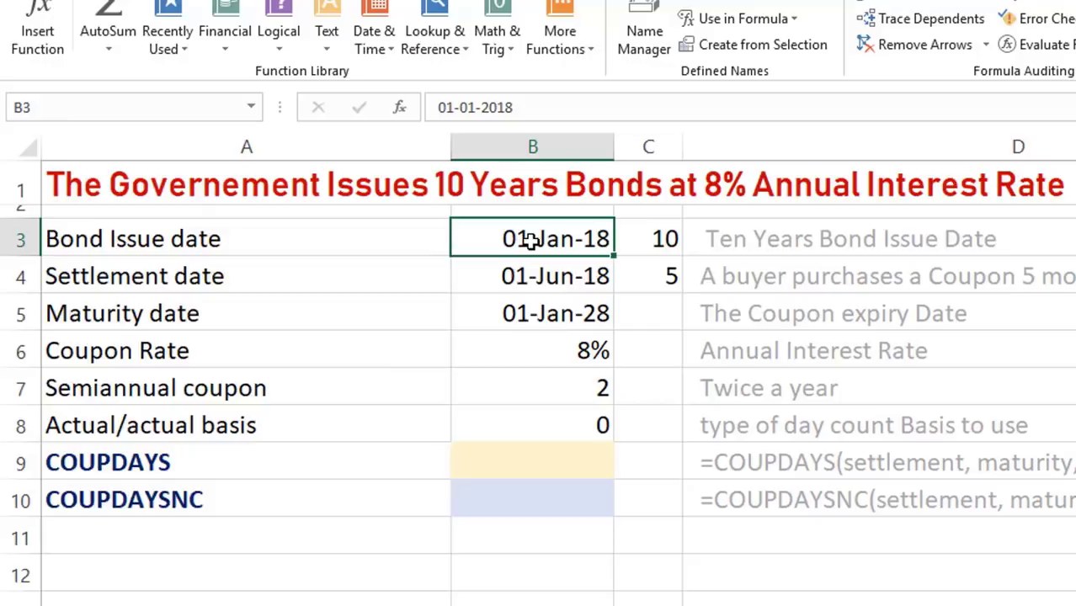
click(515, 313)
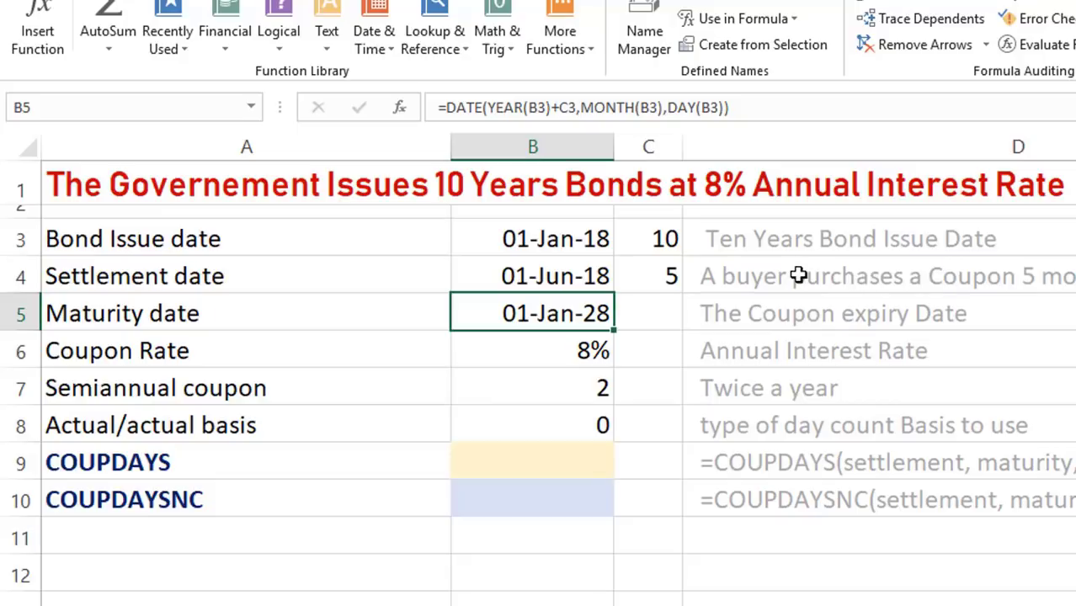
click(549, 278)
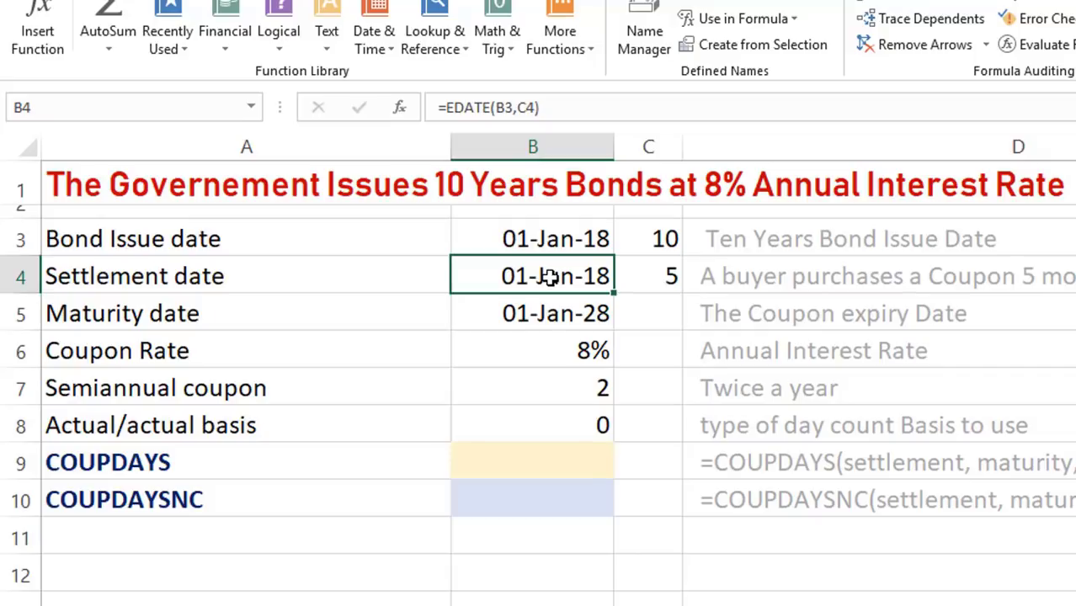
click(524, 348)
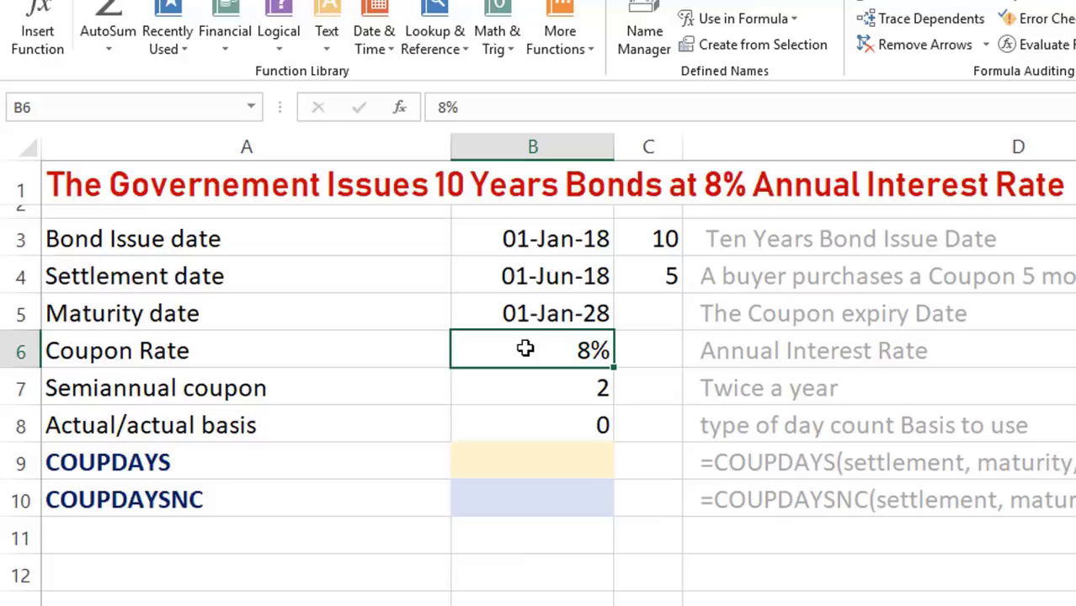
click(524, 398)
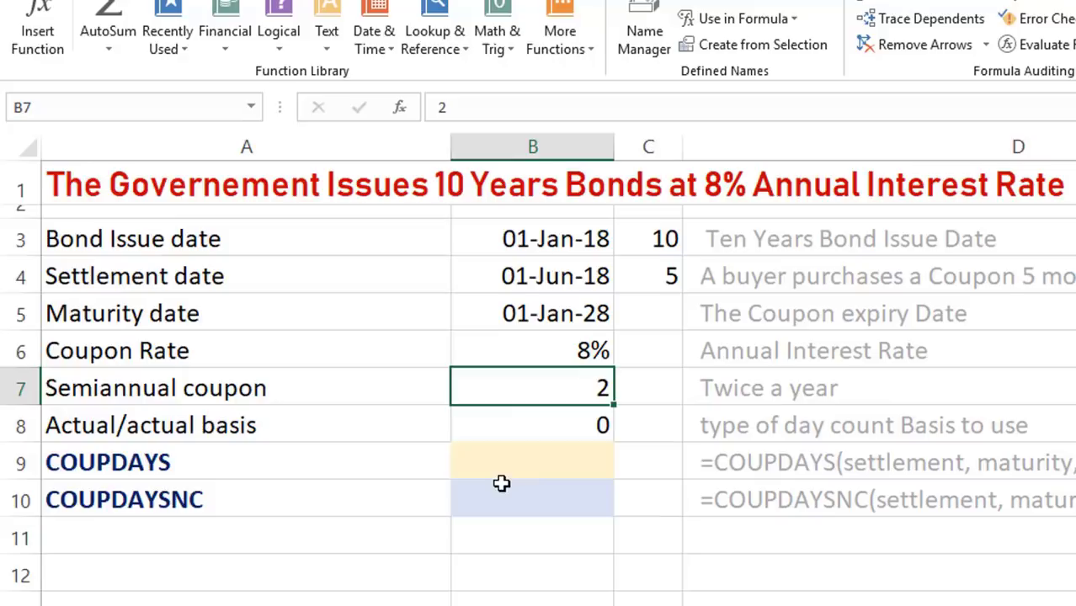
click(549, 278)
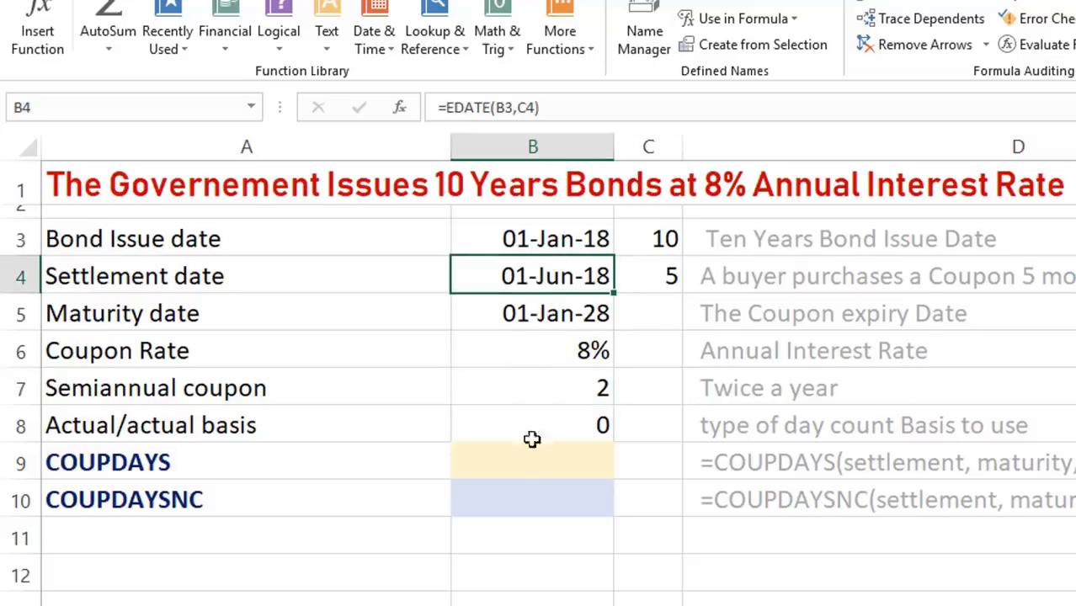
Enter =COUPDAYS(B4,B5,B7,0) in cell B9 to calculate the days in the coupon period
click(520, 467)
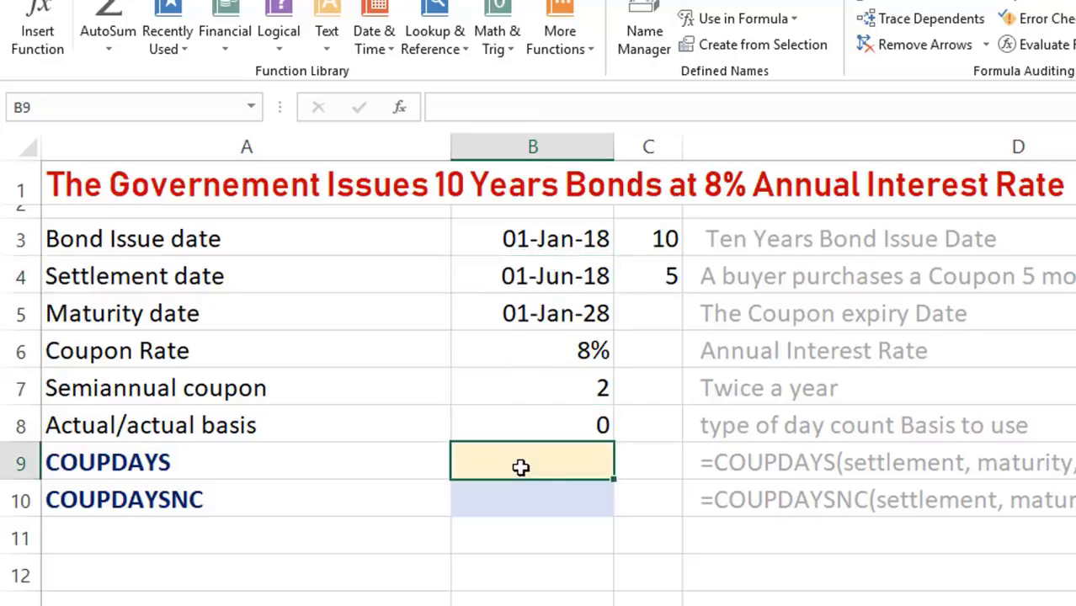
text(=coupdays)
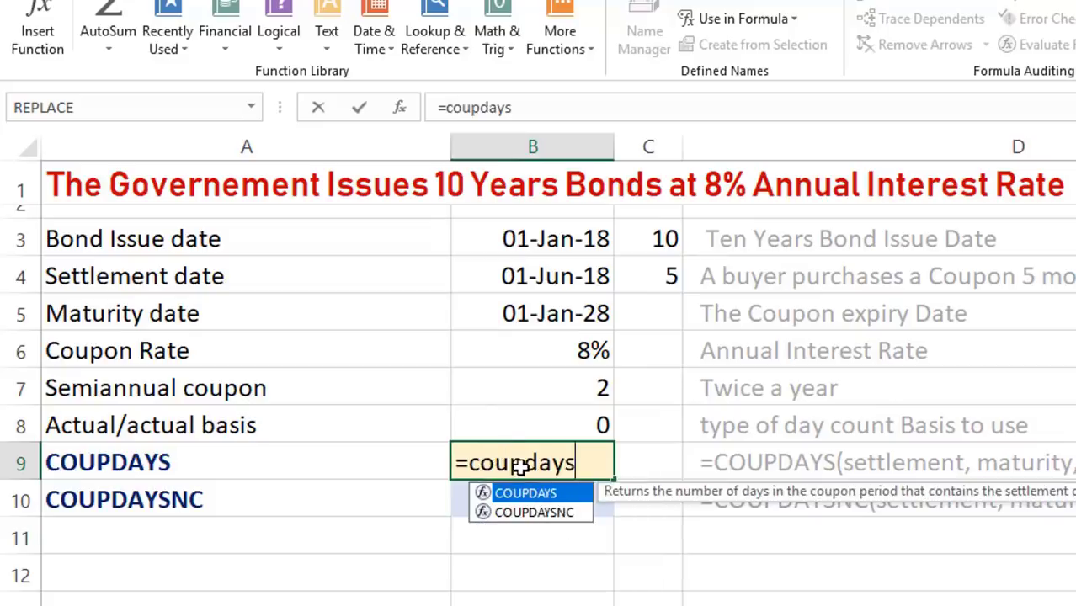
key(Tab)
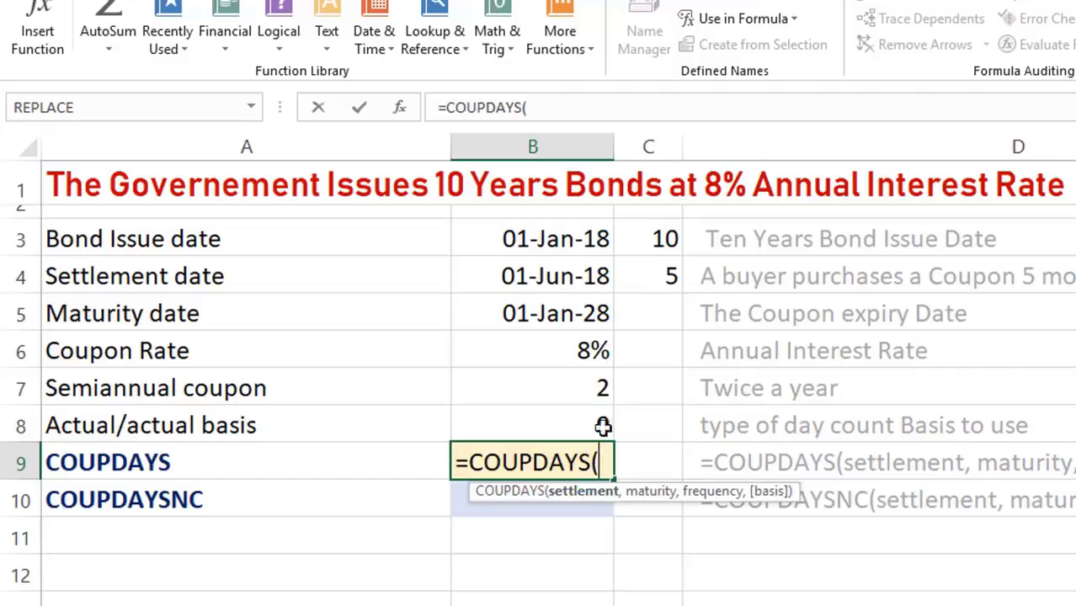
click(560, 274)
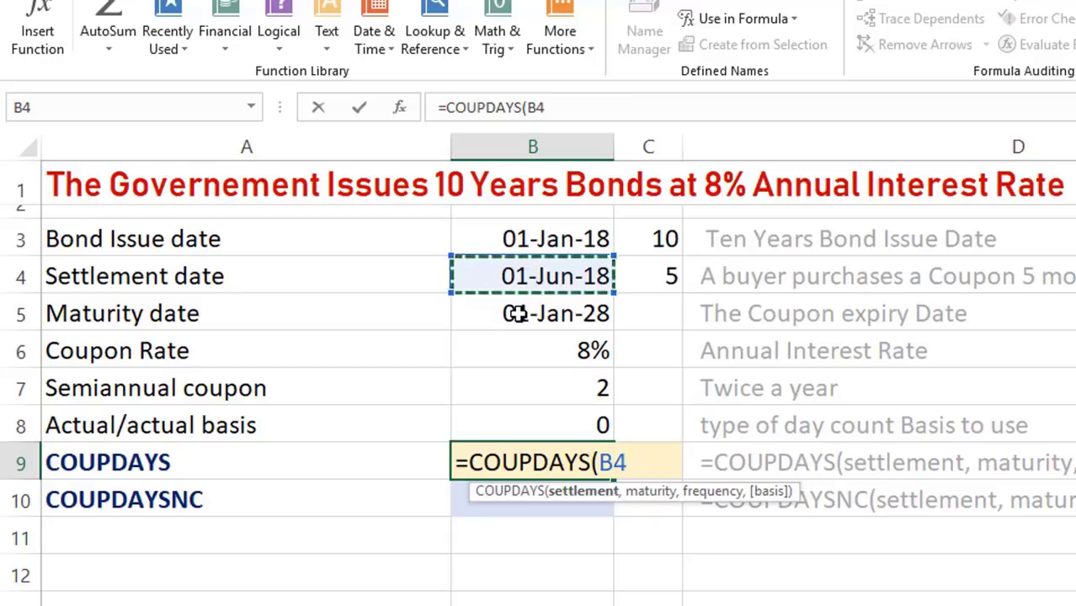
text(,)
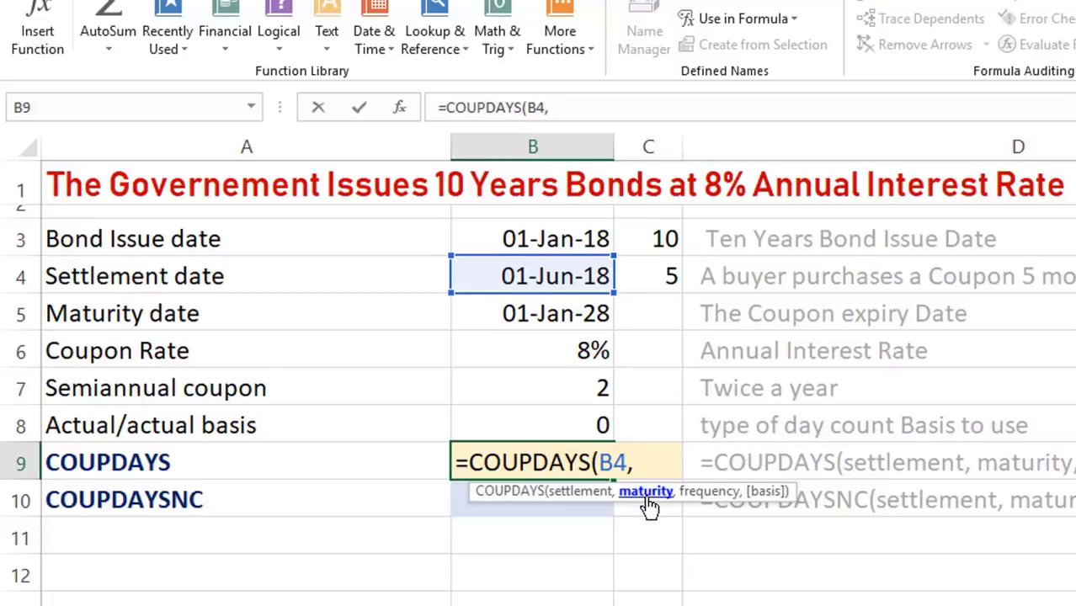
click(545, 314)
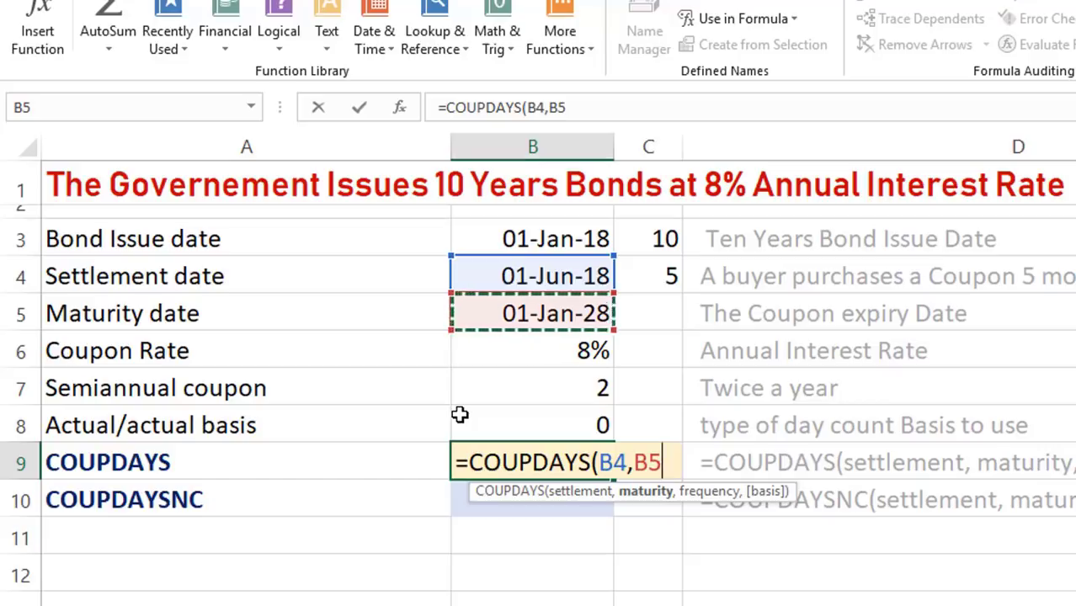
text(,)
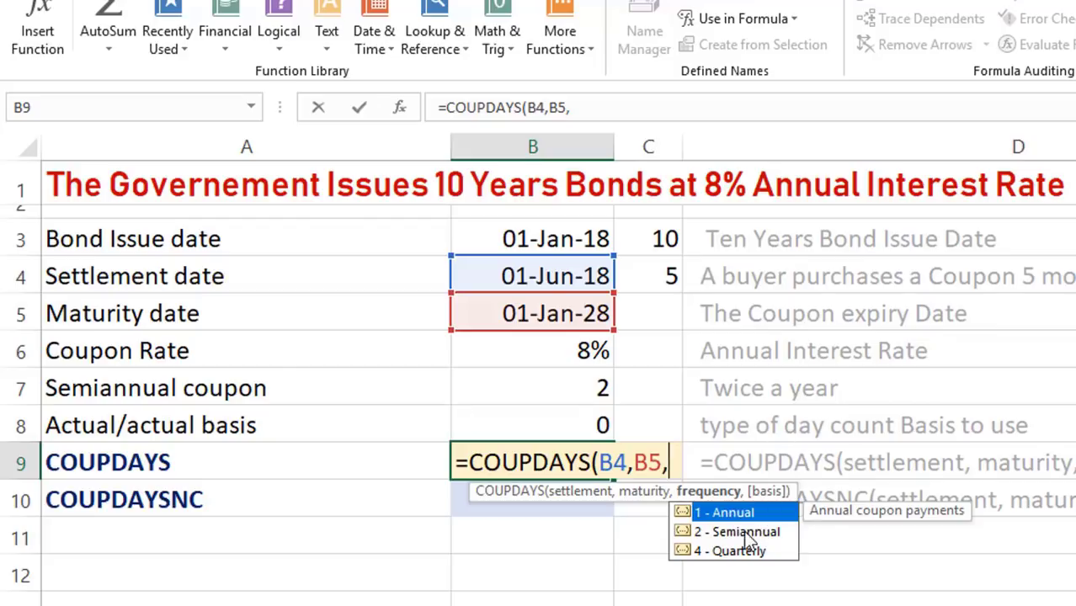
click(587, 388)
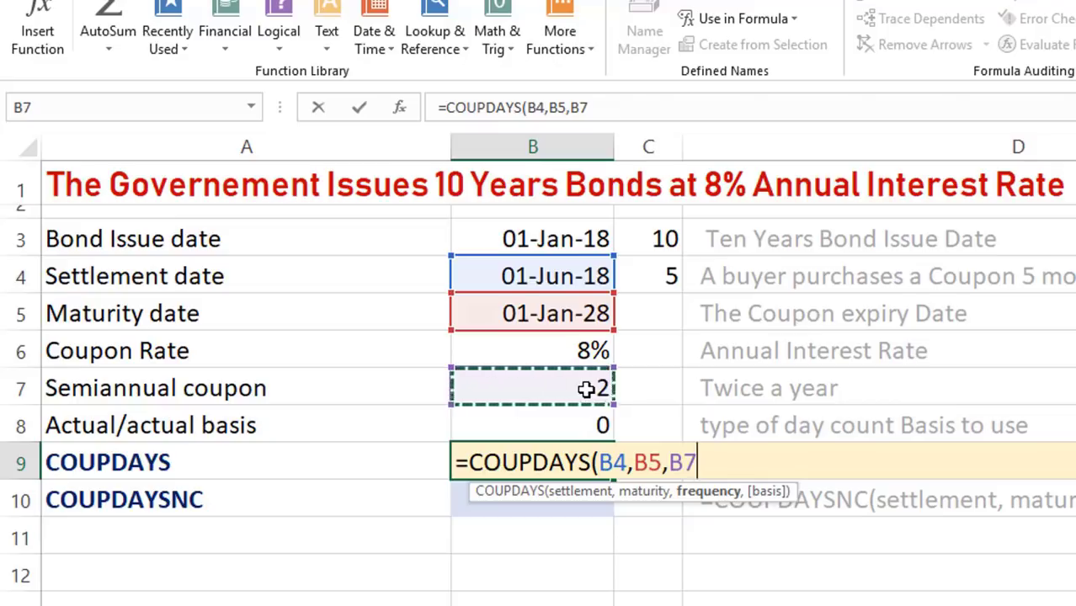
text(,)
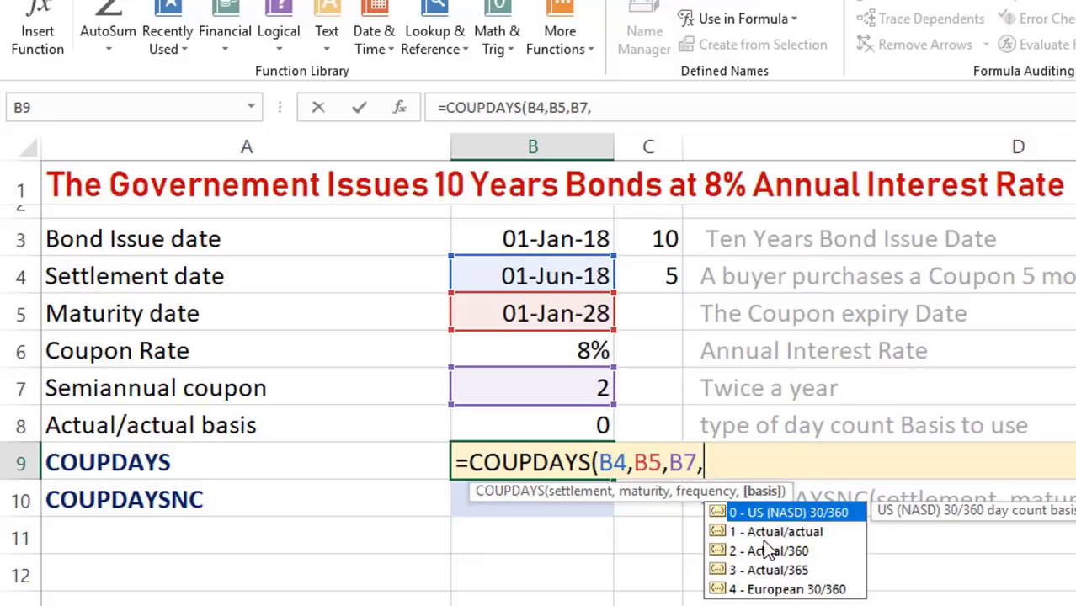
text(0))
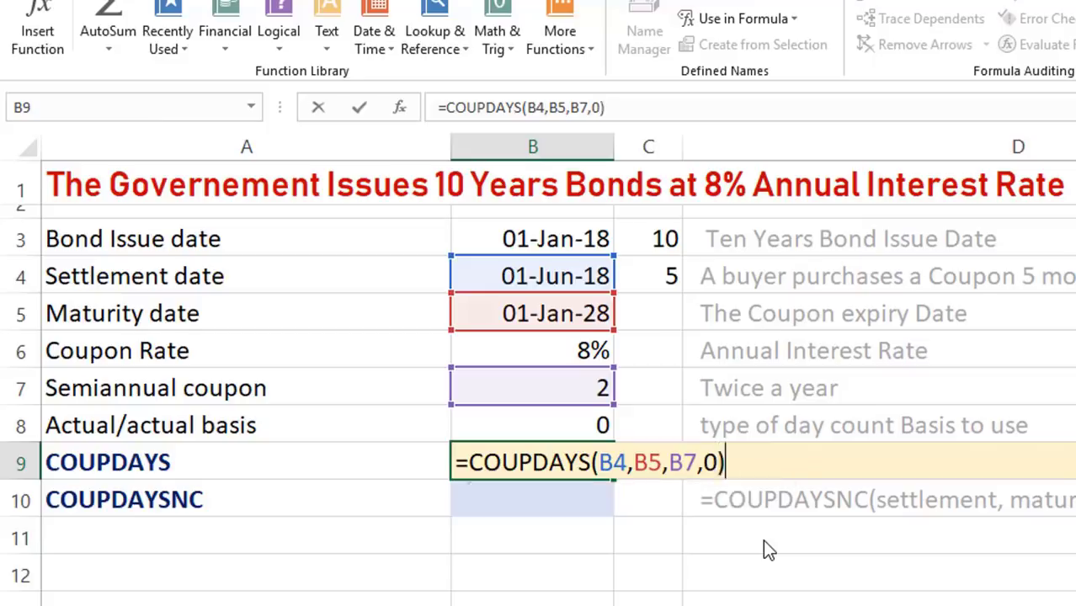
key(Return)
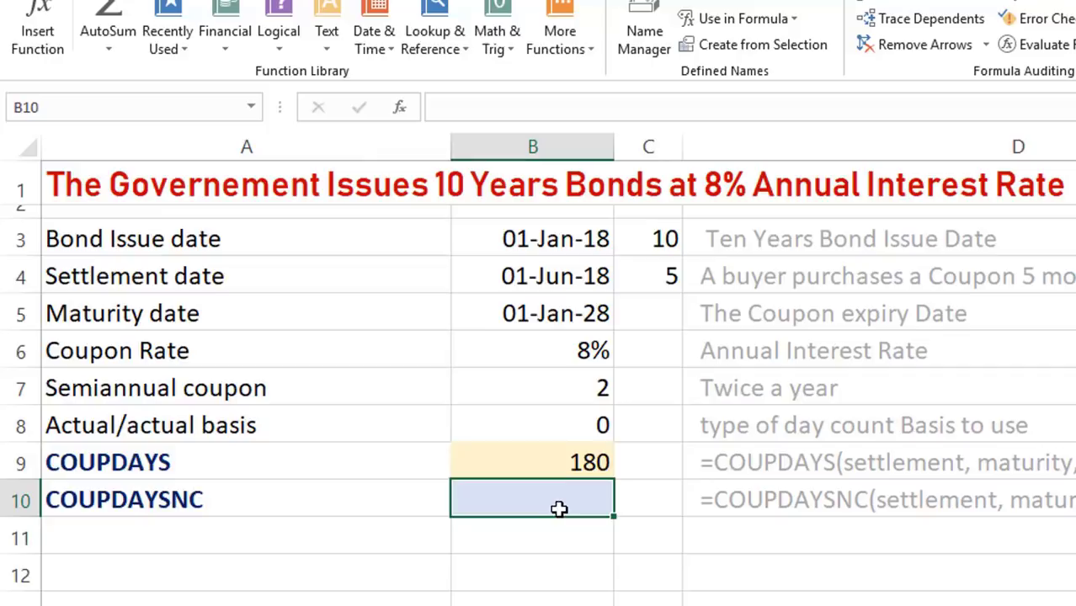
Enter a COUPDAYSNC formula in B10 using settlement B4, maturity B5, frequency B7 and basis 0 - US (NASD) 30/360
text(=coup)
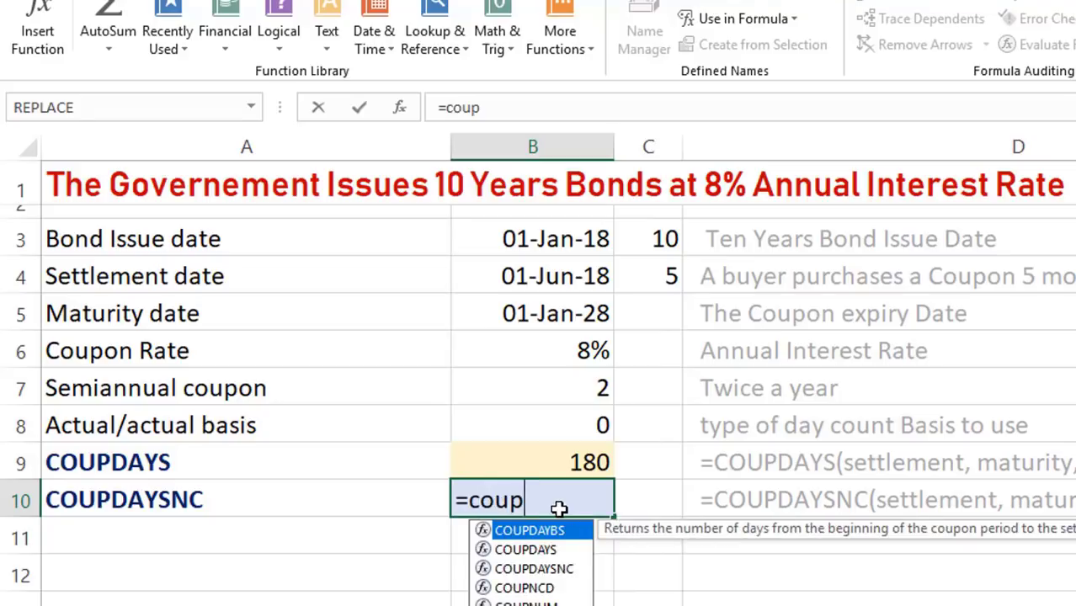
key(Down)
key(Down)
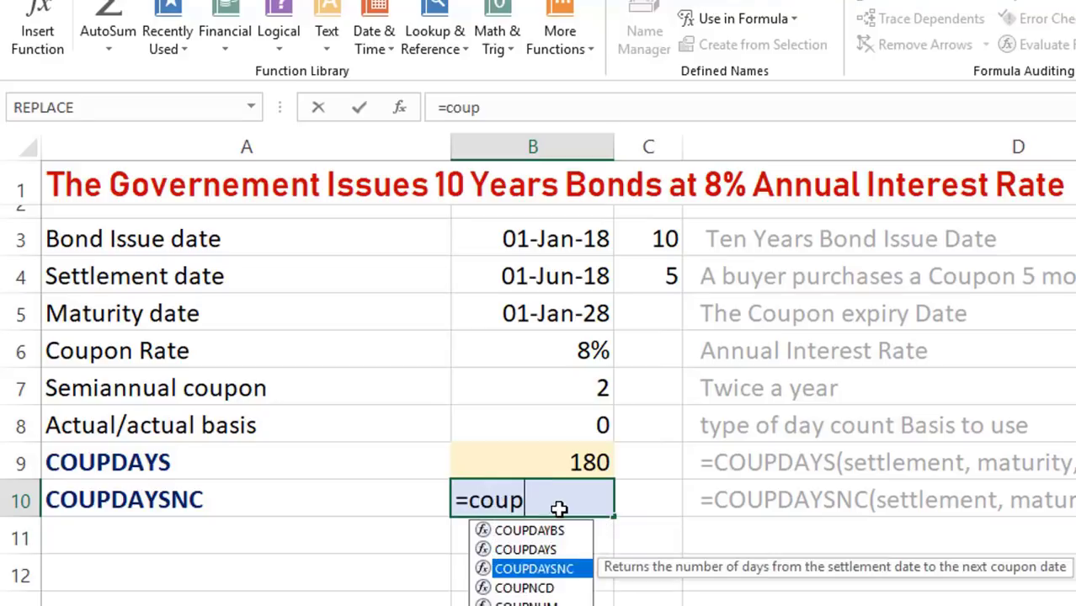
key(Tab)
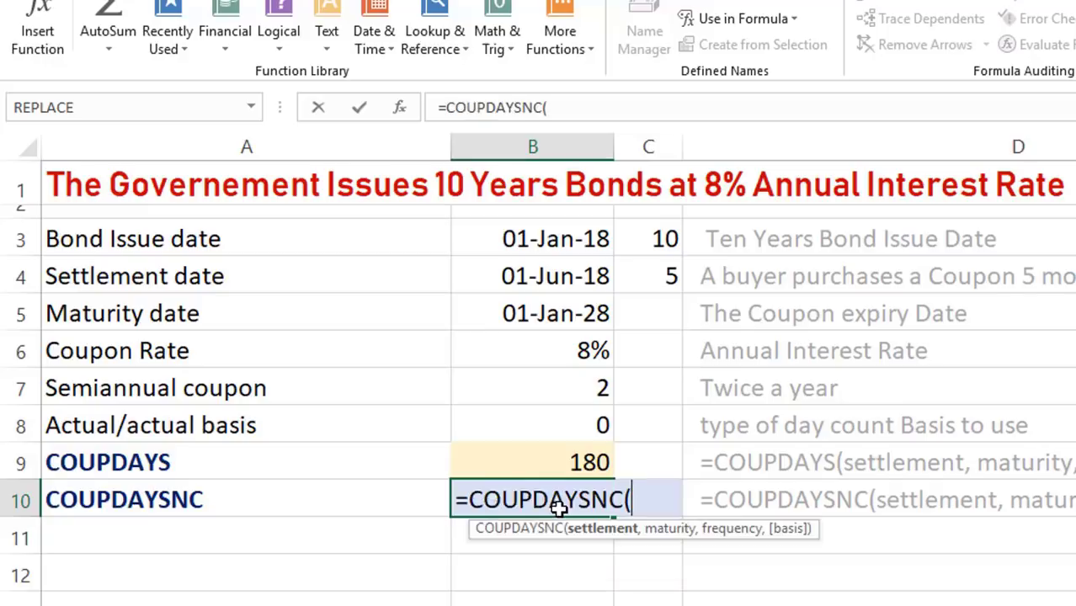
click(552, 272)
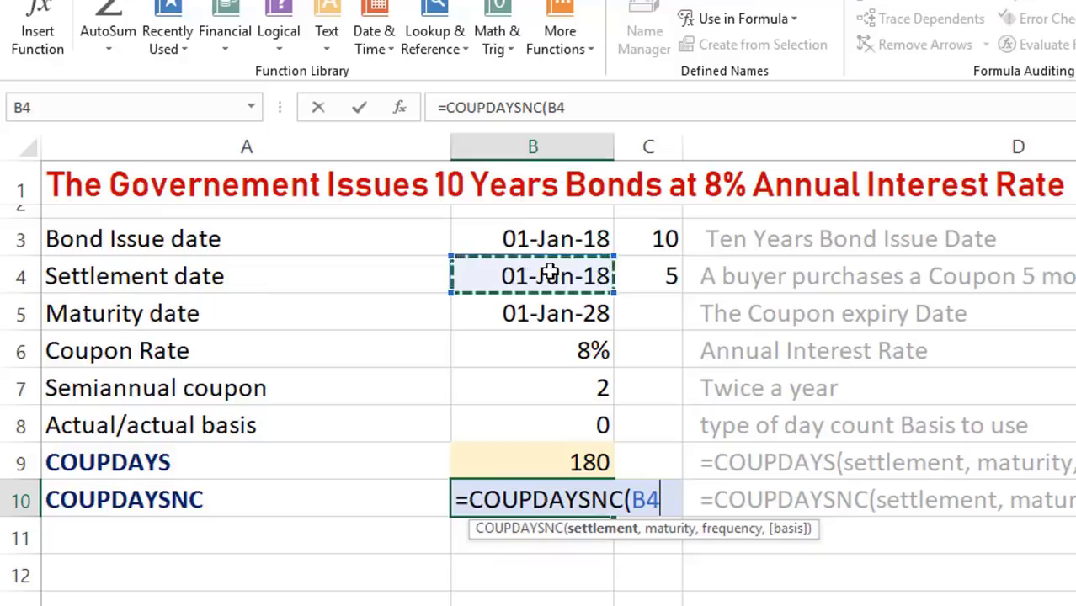
text(,)
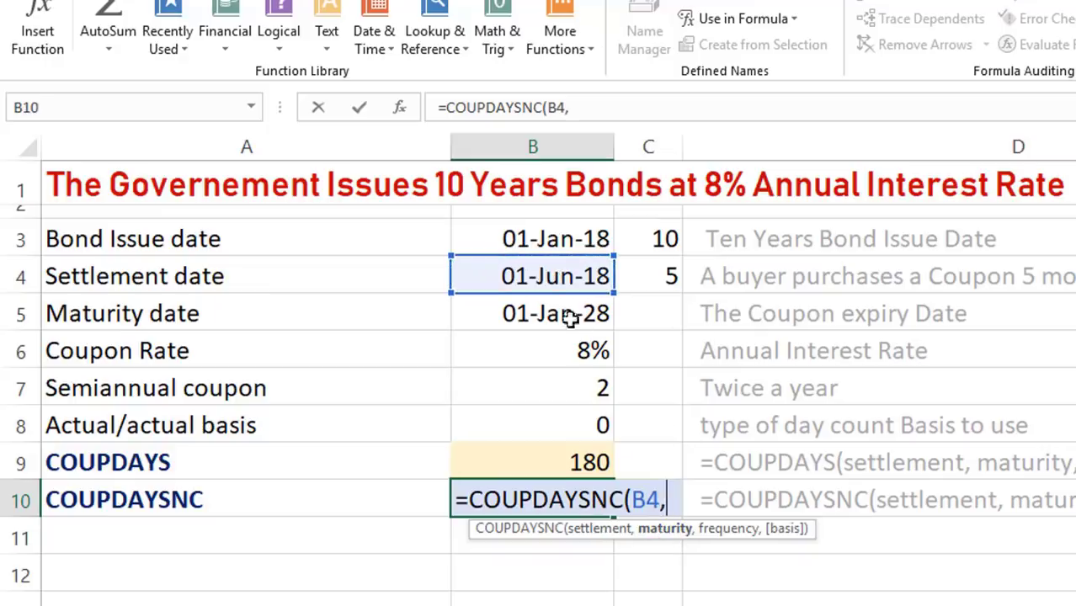
click(553, 311)
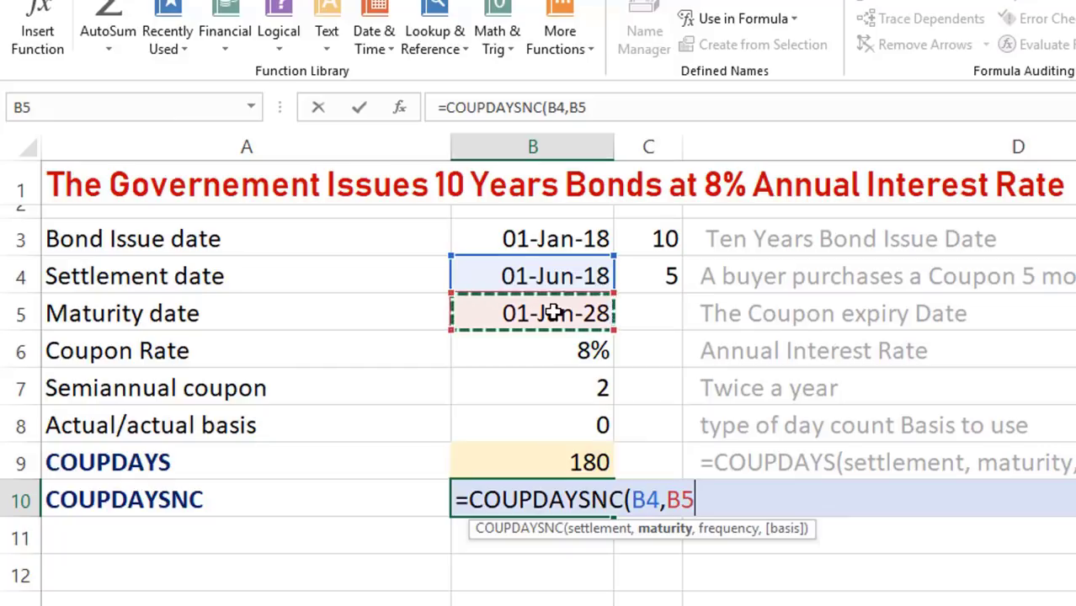
text(,)
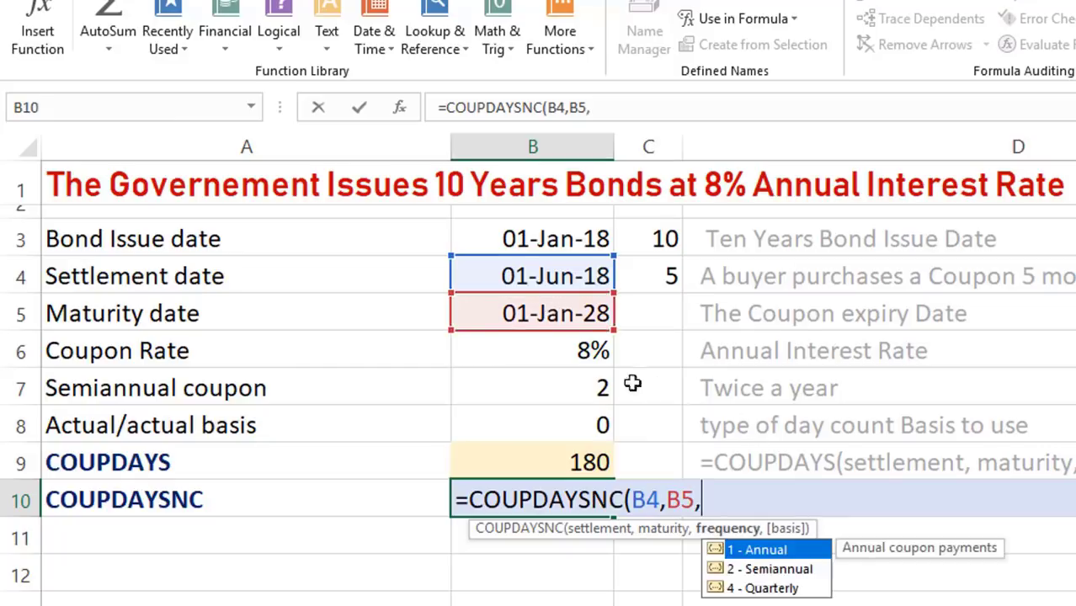
click(560, 388)
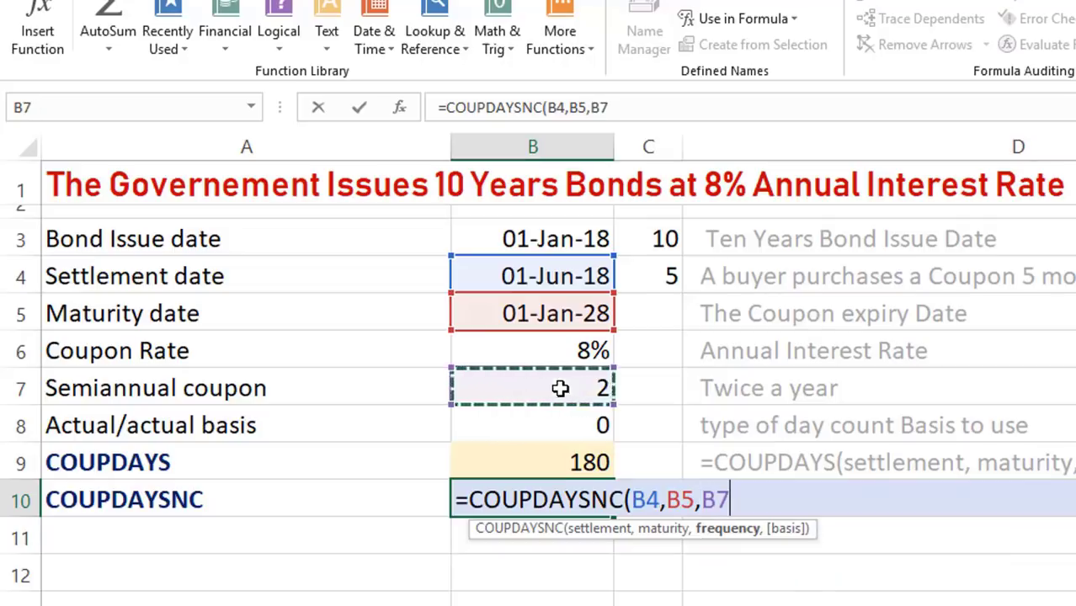
text(,)
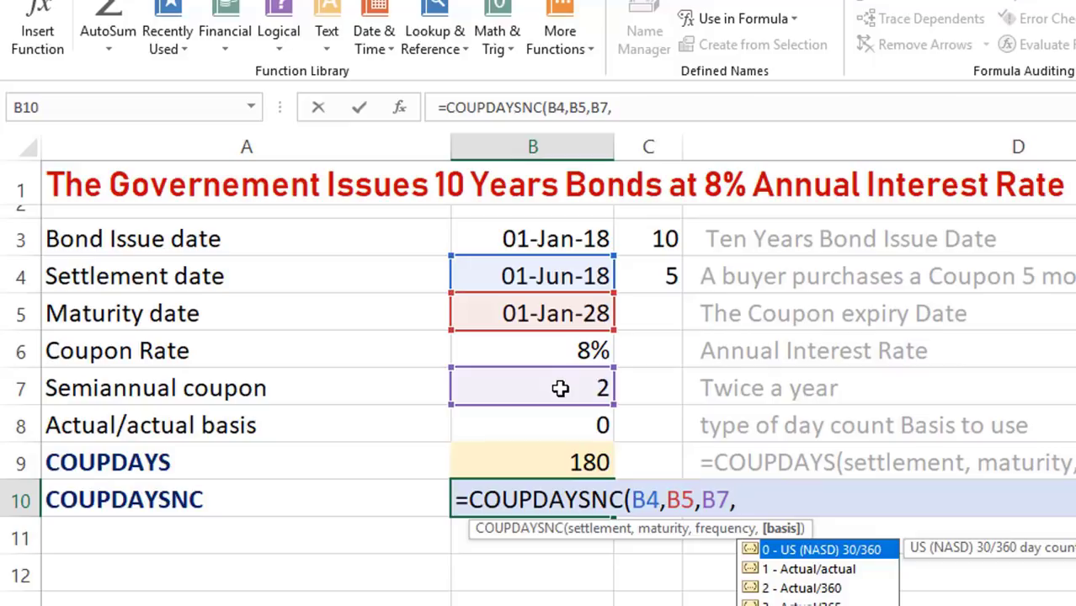
key(Tab)
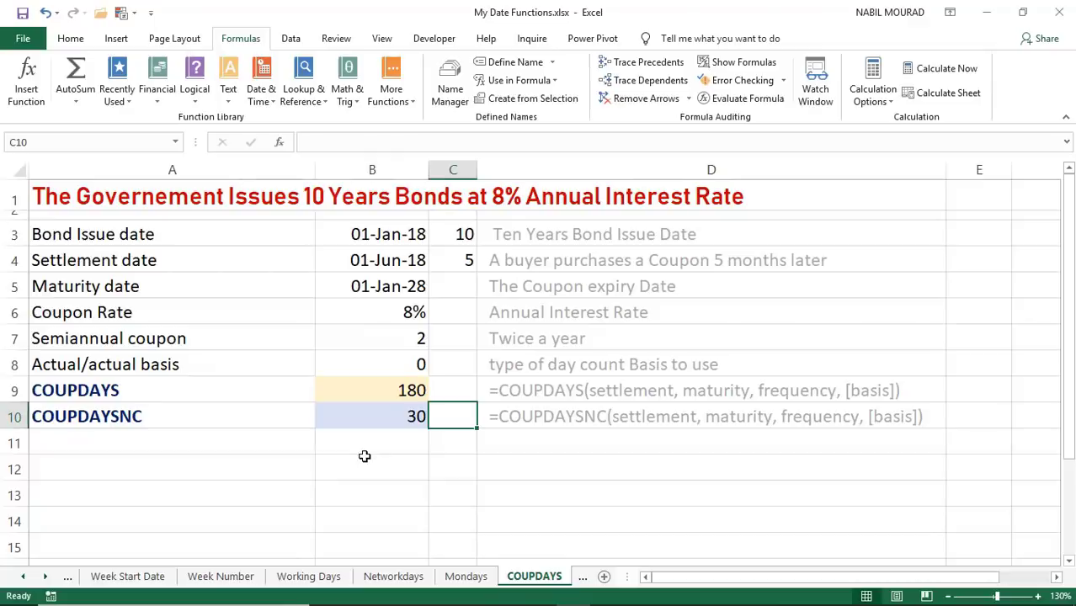
Switch to the Definitions sheet and look through the list of date functions, descriptions and arguments
key(ctrl+Page_Down)
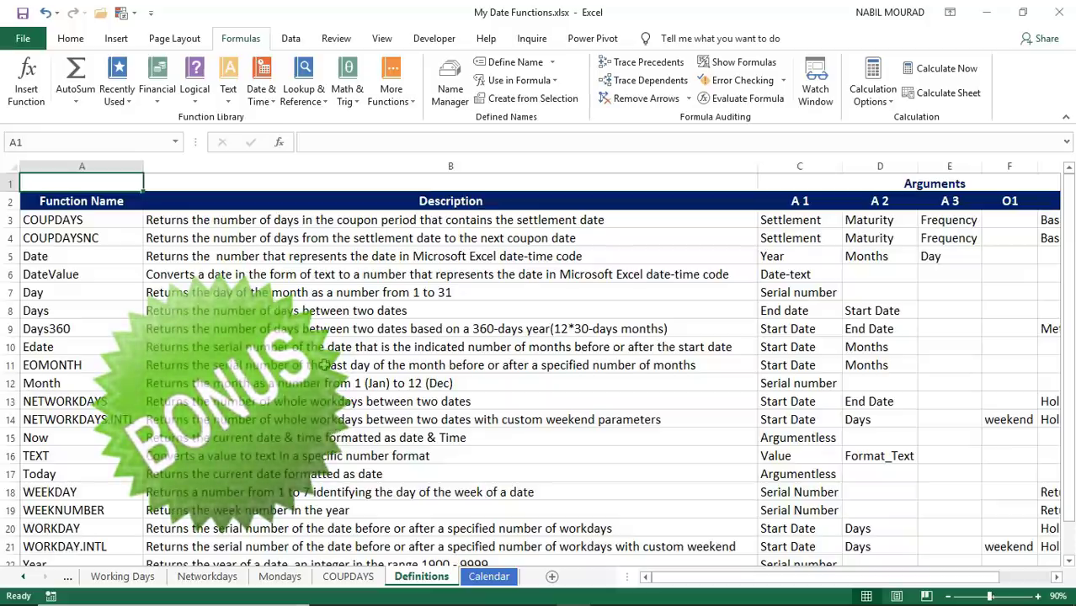
scroll(324, 366, down, 3)
scroll(324, 367, up, 3)
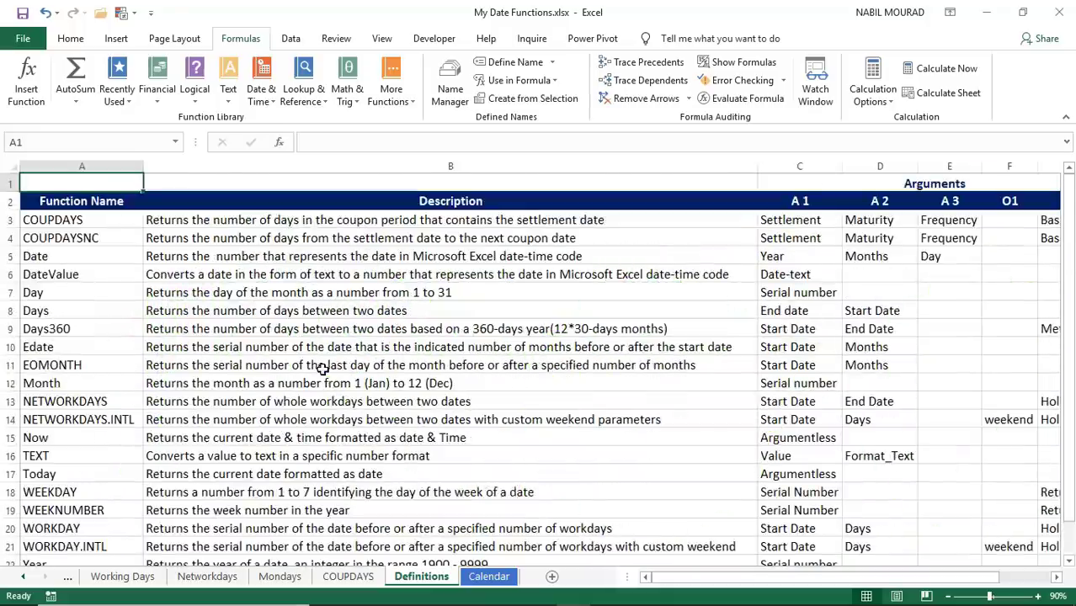
On the Calendar sheet, set the date in E1 to 18-Feb-19
click(486, 578)
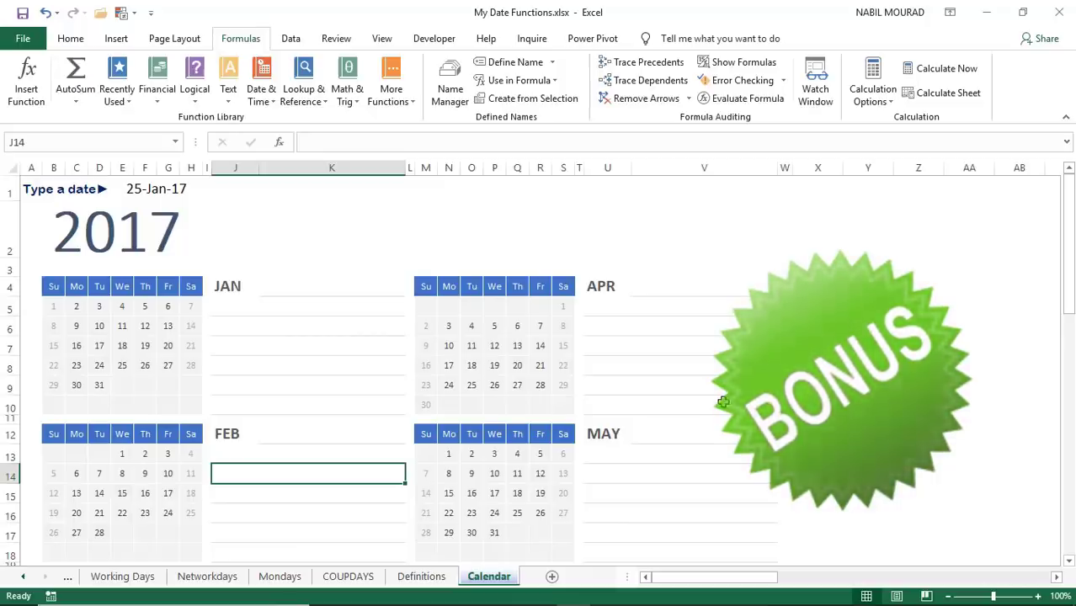
click(145, 188)
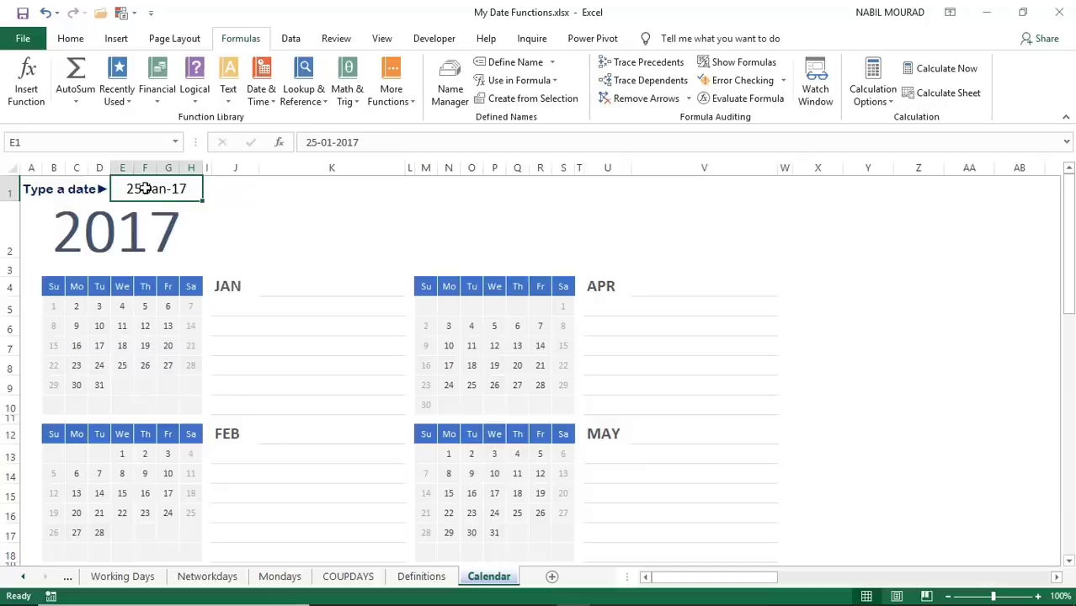
text(18-02-2019)
key(Return)
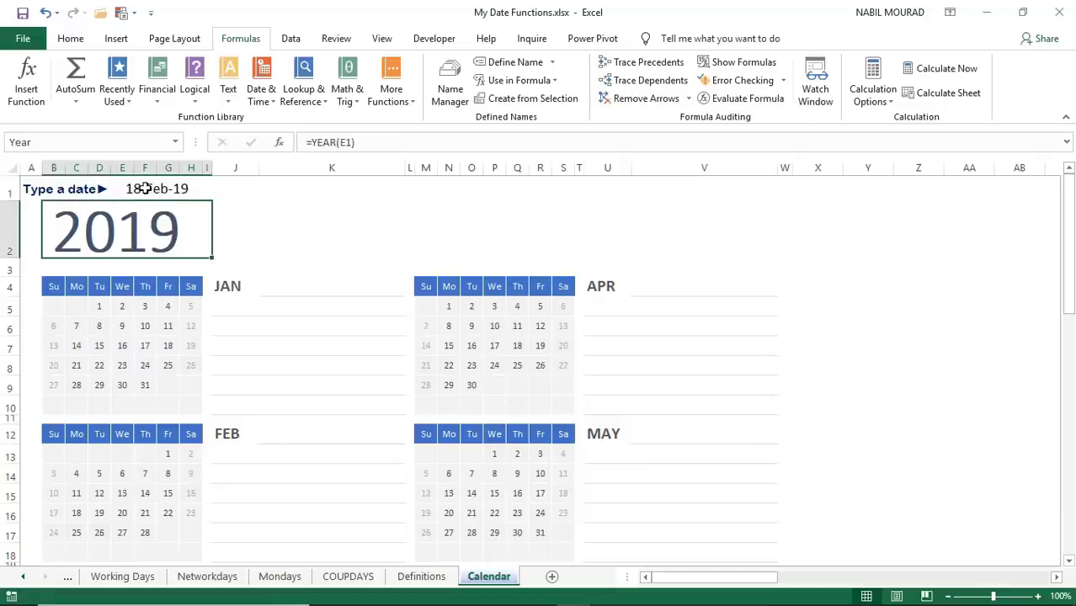